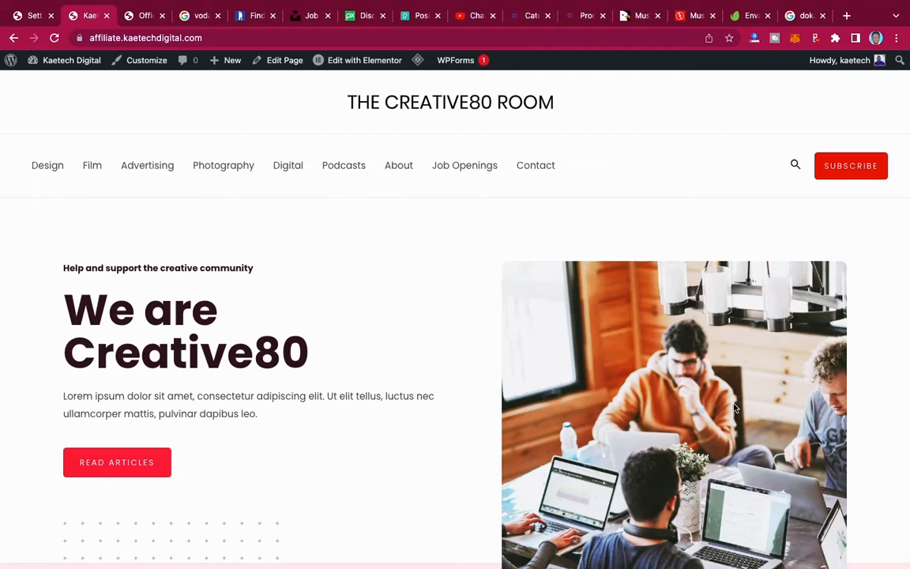
- Go to the Job Openings page and open the 'Web Designer Needed in Accra' listing
{"action": "scroll", "coordinate": [735, 408], "scroll_direction": "down", "scroll_amount": 15}
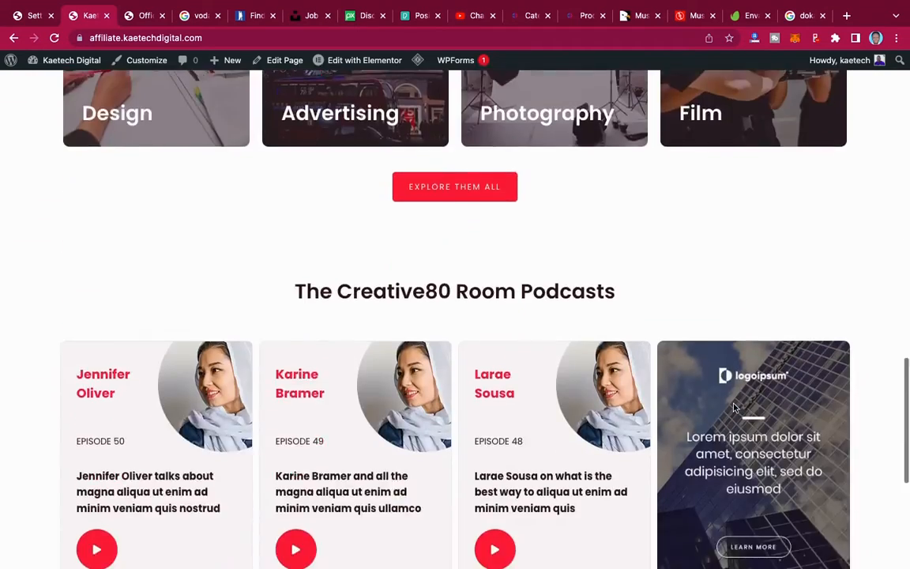
{"action": "scroll", "coordinate": [735, 408], "scroll_direction": "up", "scroll_amount": 15}
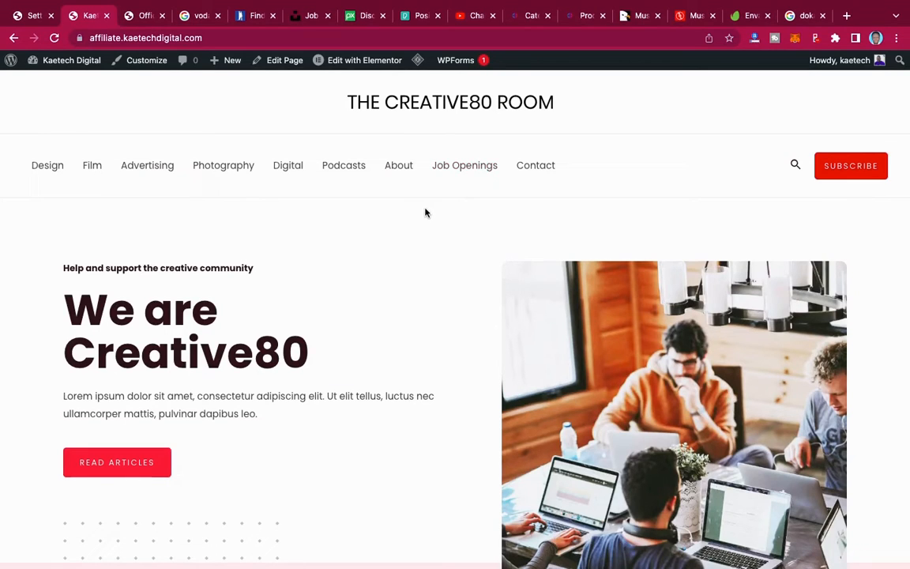
{"action": "left_click", "coordinate": [470, 171]}
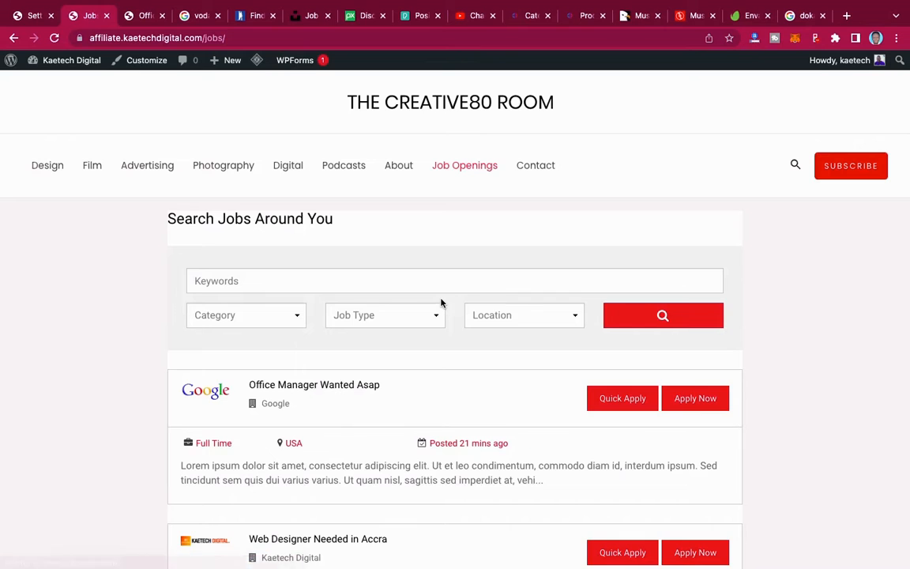
{"action": "scroll", "coordinate": [441, 303], "scroll_direction": "down", "scroll_amount": 5}
{"action": "scroll", "coordinate": [441, 302], "scroll_direction": "up", "scroll_amount": 3}
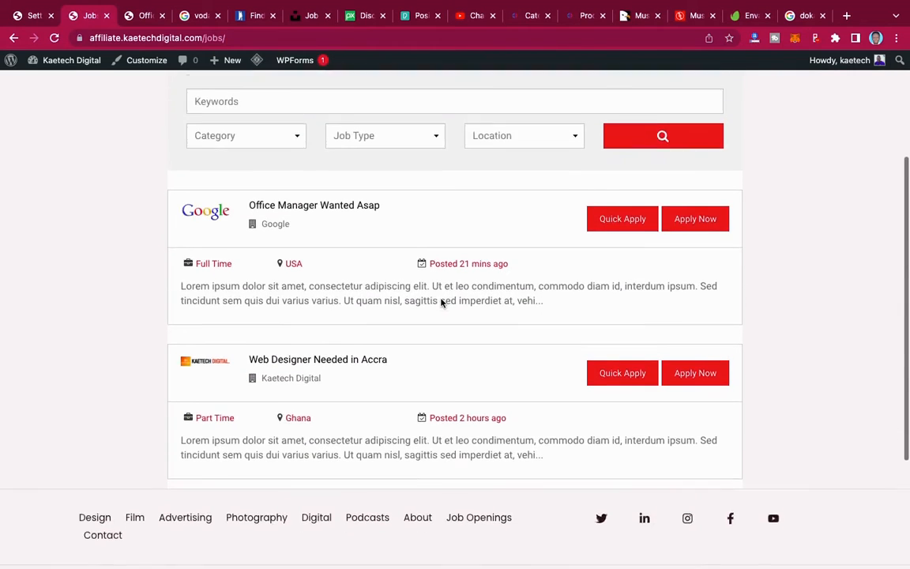
{"action": "scroll", "coordinate": [441, 303], "scroll_direction": "up", "scroll_amount": 2}
{"action": "scroll", "coordinate": [441, 303], "scroll_direction": "down", "scroll_amount": 1}
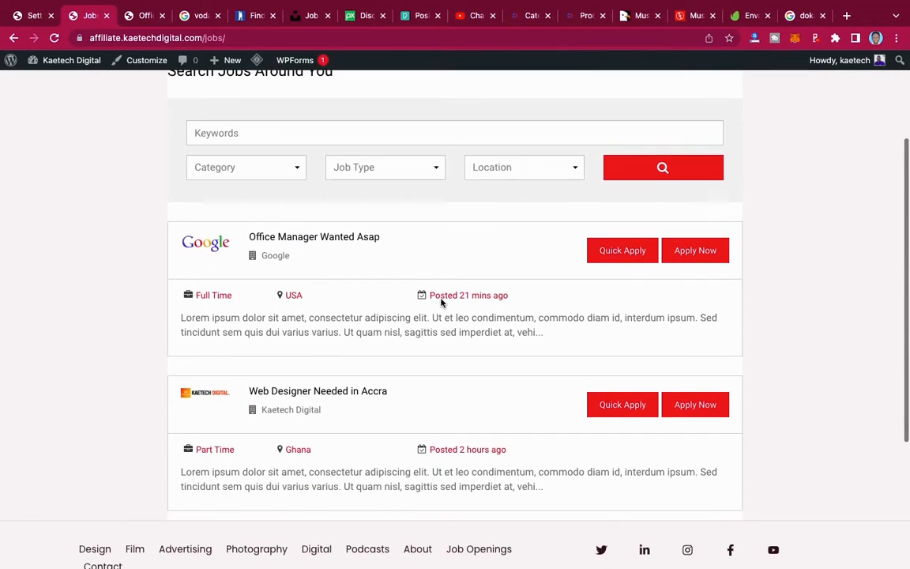
{"action": "left_click", "coordinate": [315, 393]}
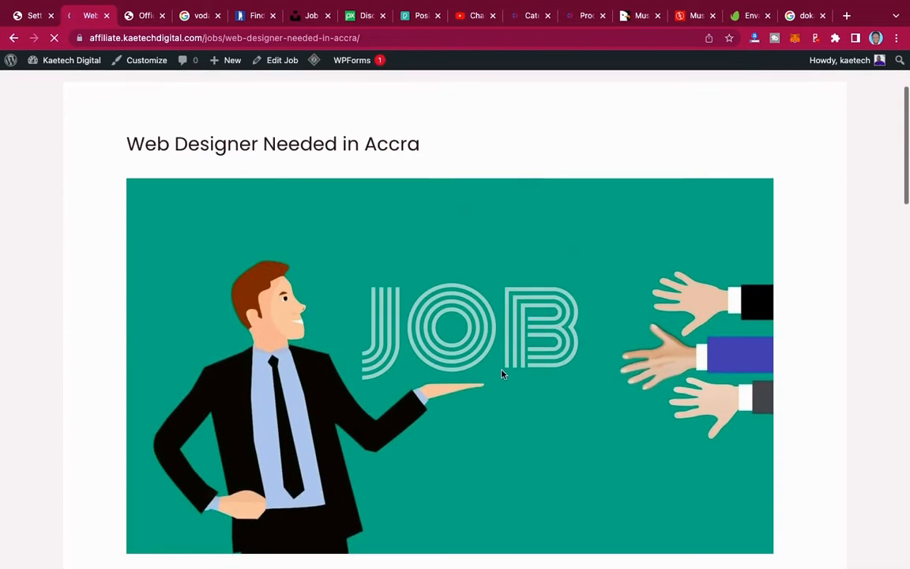
- Look over the Accra job post's description, Job Features and Apply Online form
{"action": "scroll", "coordinate": [501, 374], "scroll_direction": "down", "scroll_amount": 6}
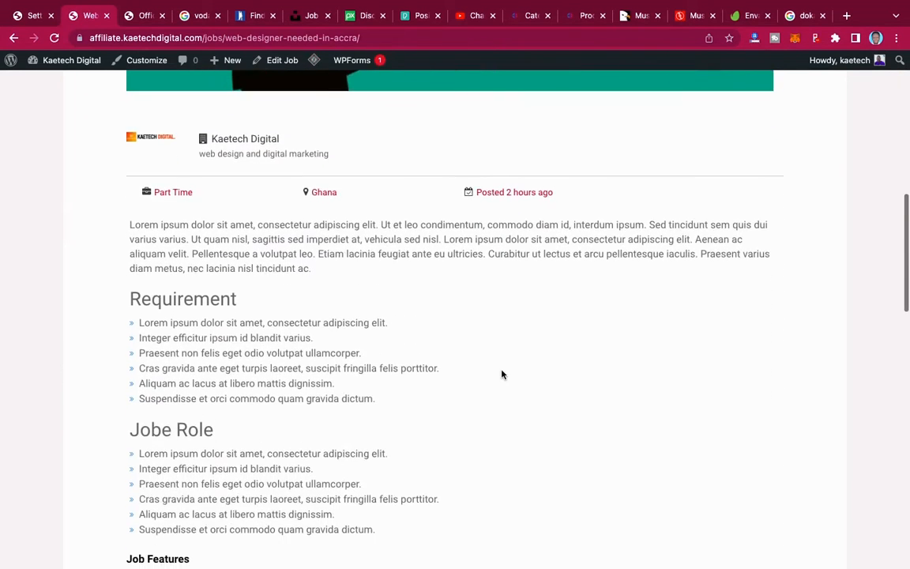
{"action": "scroll", "coordinate": [501, 374], "scroll_direction": "down", "scroll_amount": 2}
{"action": "scroll", "coordinate": [501, 374], "scroll_direction": "up", "scroll_amount": 1}
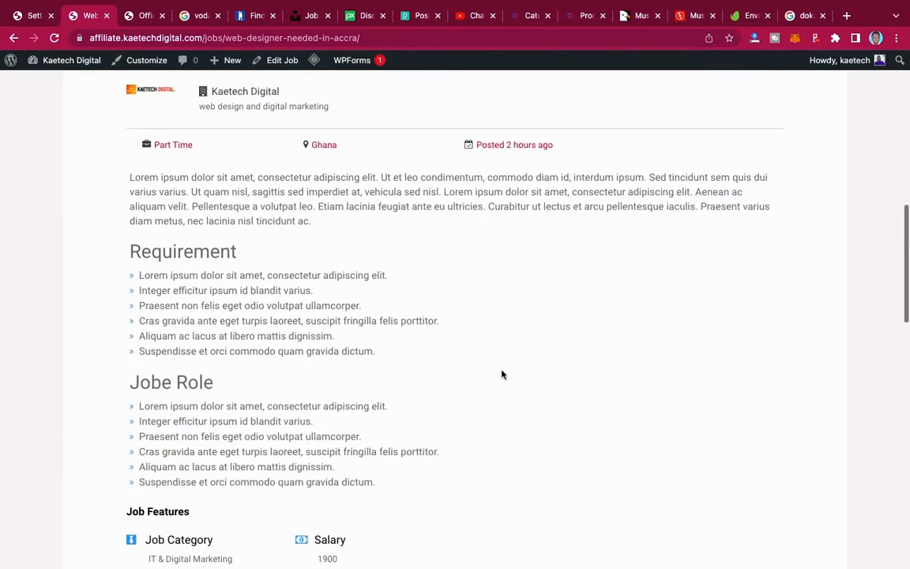
{"action": "scroll", "coordinate": [501, 373], "scroll_direction": "up", "scroll_amount": 1}
{"action": "scroll", "coordinate": [501, 374], "scroll_direction": "down", "scroll_amount": 4}
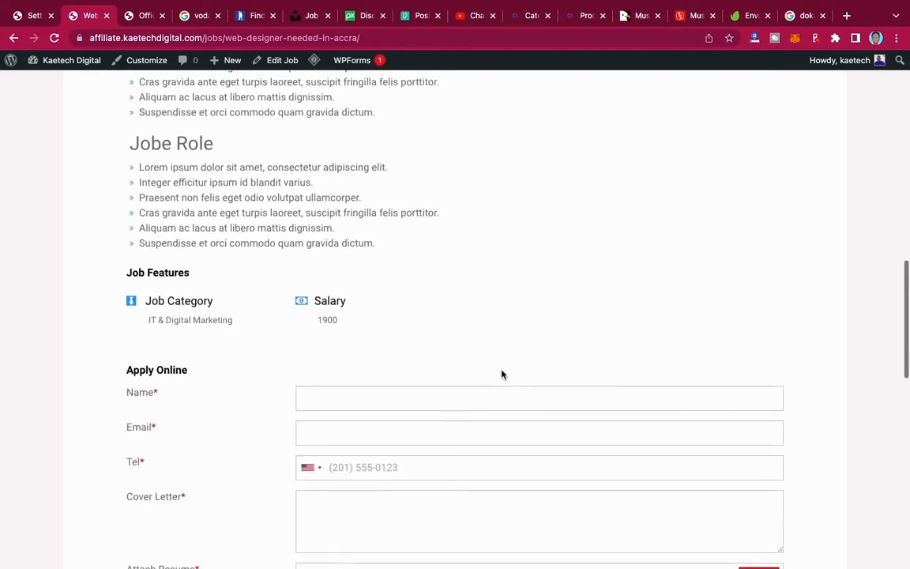
{"action": "scroll", "coordinate": [501, 374], "scroll_direction": "down", "scroll_amount": 3}
{"action": "left_click", "coordinate": [411, 245]}
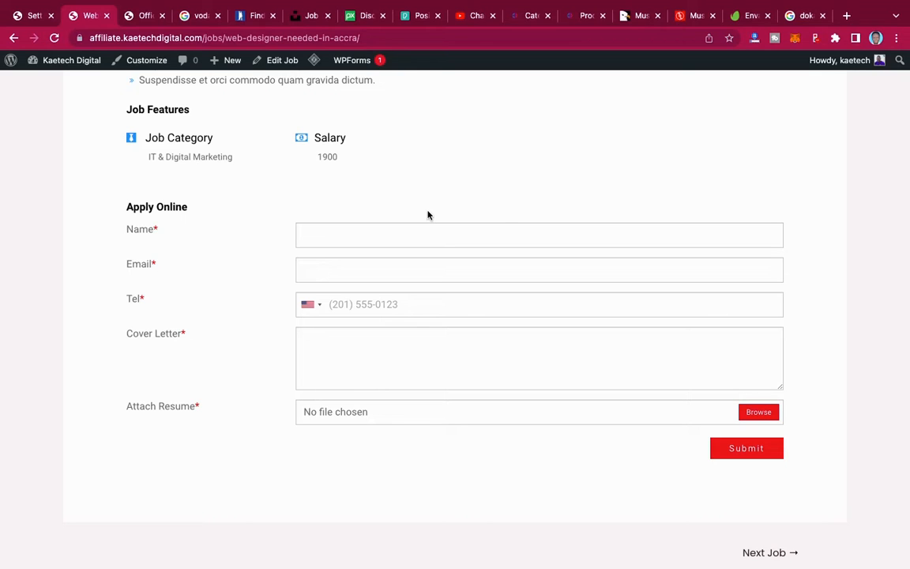
{"action": "scroll", "coordinate": [428, 214], "scroll_direction": "up", "scroll_amount": 1}
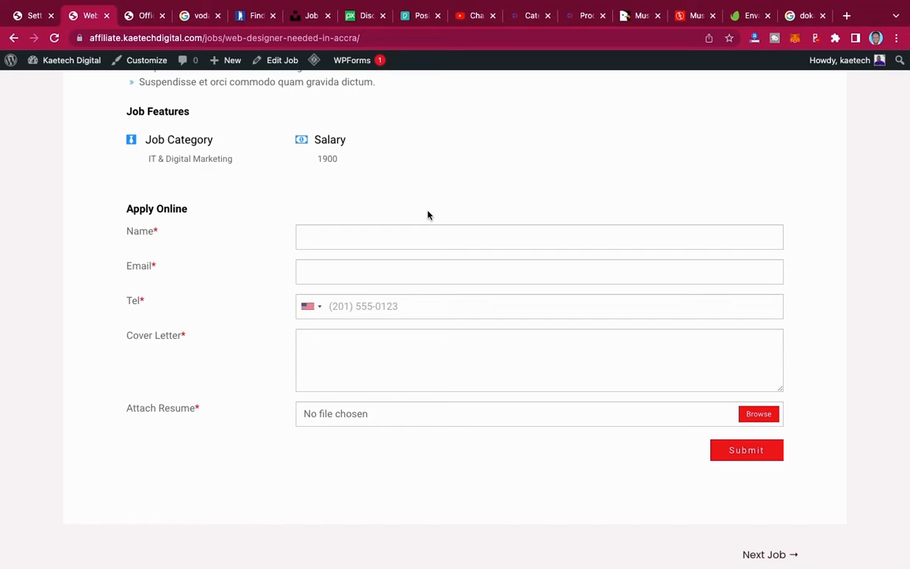
{"action": "scroll", "coordinate": [428, 214], "scroll_direction": "up", "scroll_amount": 10}
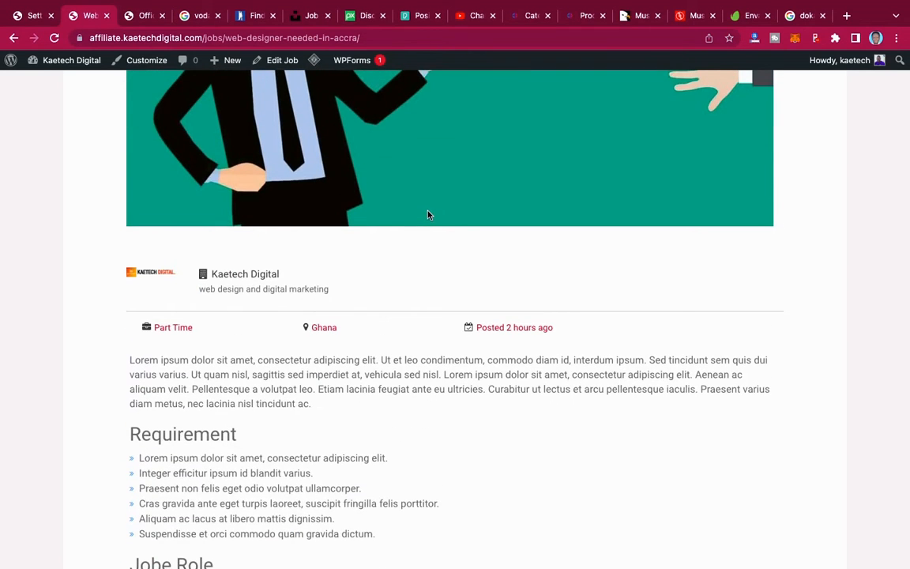
{"action": "scroll", "coordinate": [427, 214], "scroll_direction": "up", "scroll_amount": 8}
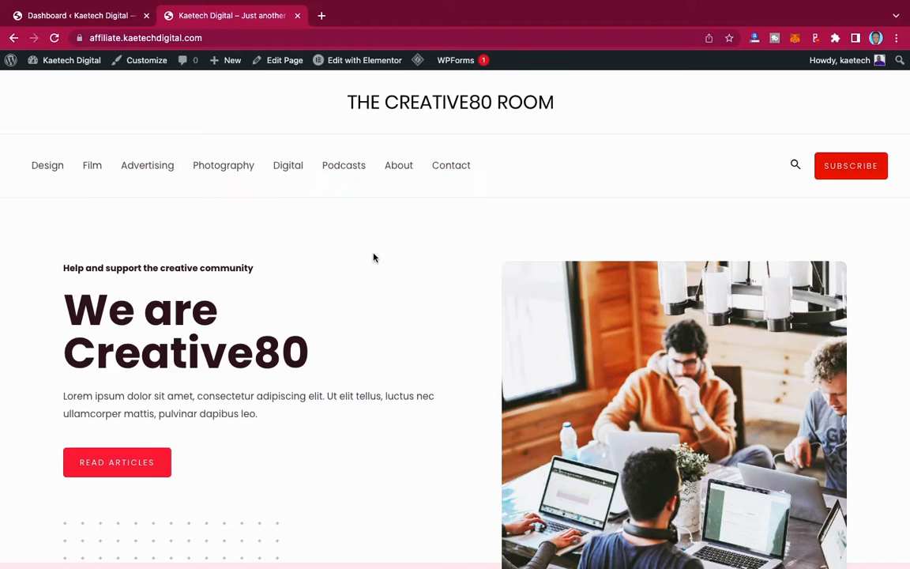
- Switch to the 'Dashboard ‹ Kaetech Digital' browser tab to view the admin Dashboard
{"action": "left_click", "coordinate": [71, 16]}
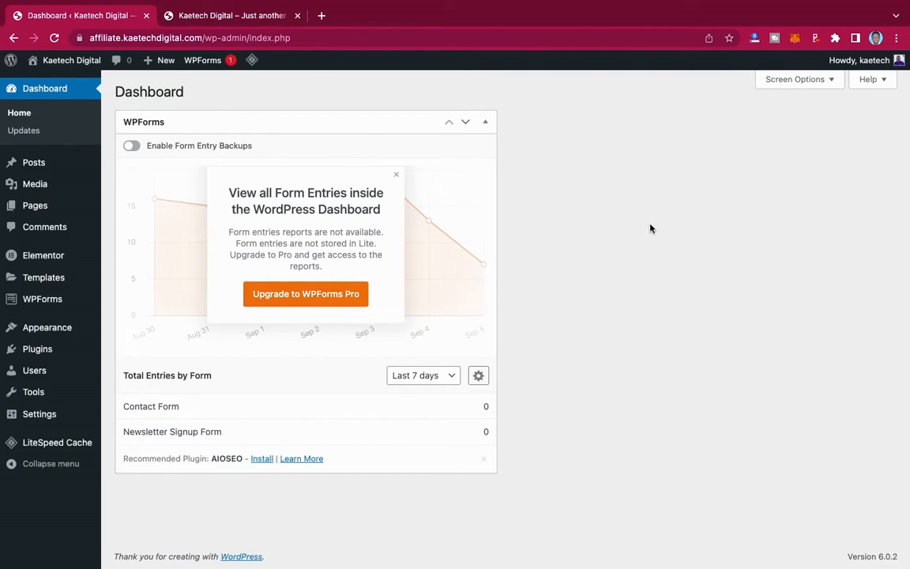
{"action": "left_click", "coordinate": [265, 22]}
{"action": "scroll", "coordinate": [441, 285], "scroll_direction": "down", "scroll_amount": 2}
{"action": "scroll", "coordinate": [441, 284], "scroll_direction": "up", "scroll_amount": 2}
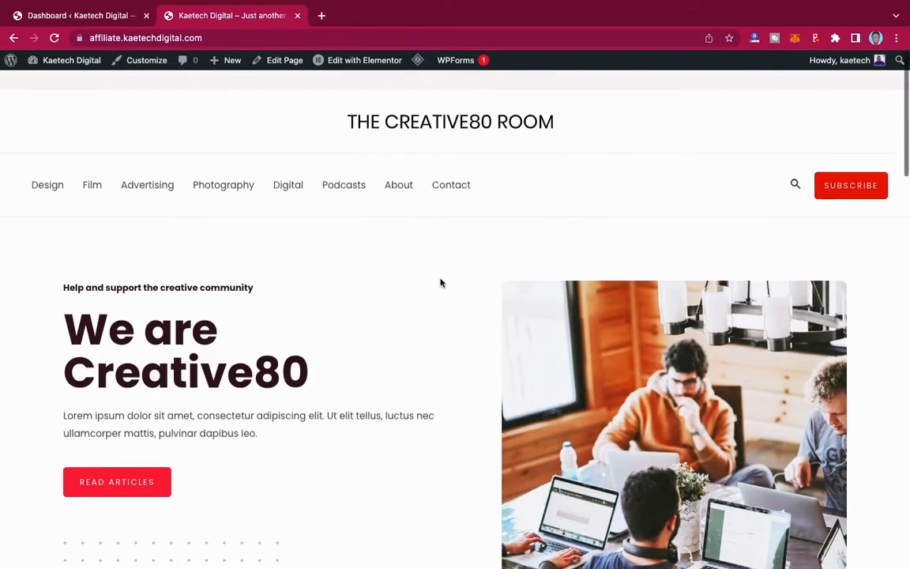
{"action": "left_click", "coordinate": [86, 17]}
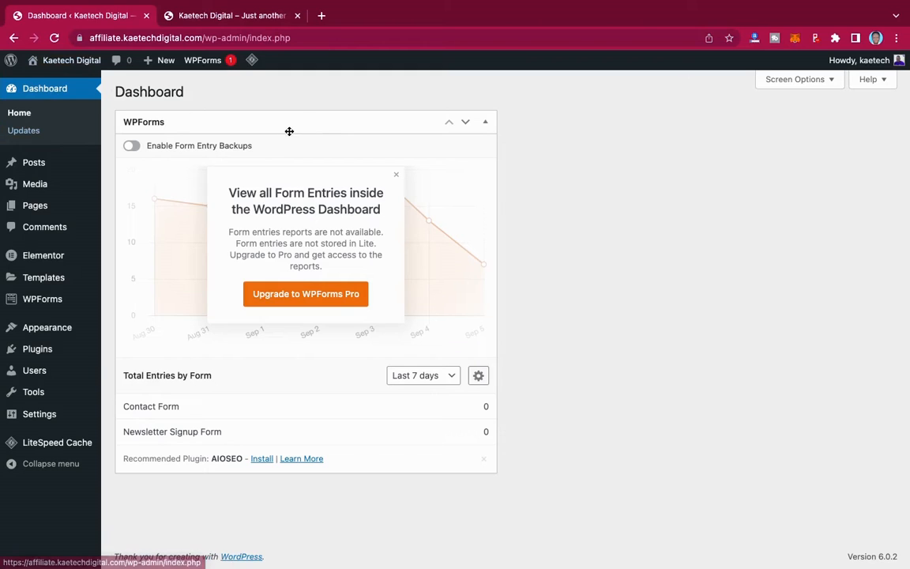
{"action": "mouse_move", "coordinate": [33, 351]}
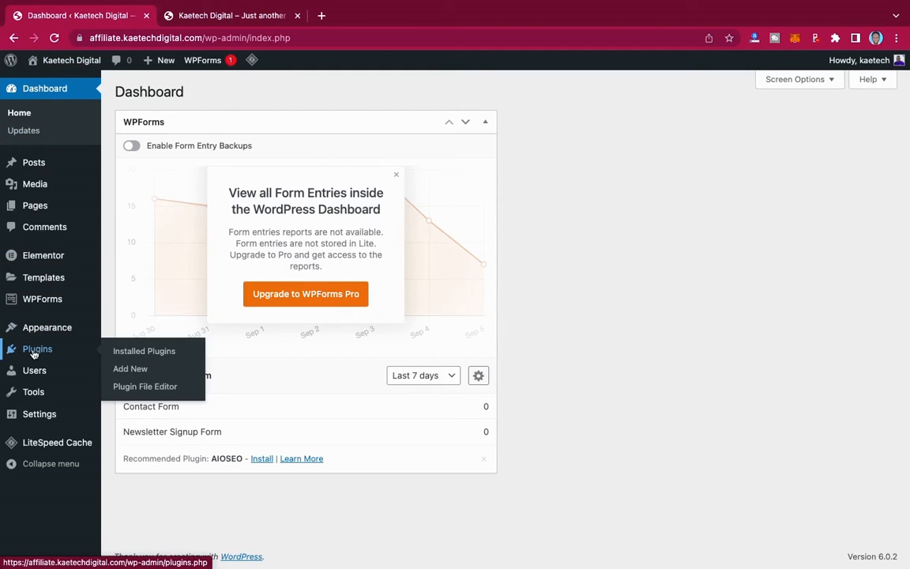
- Search Plugins > Add New for 'simple job board'
{"action": "left_click", "coordinate": [128, 368]}
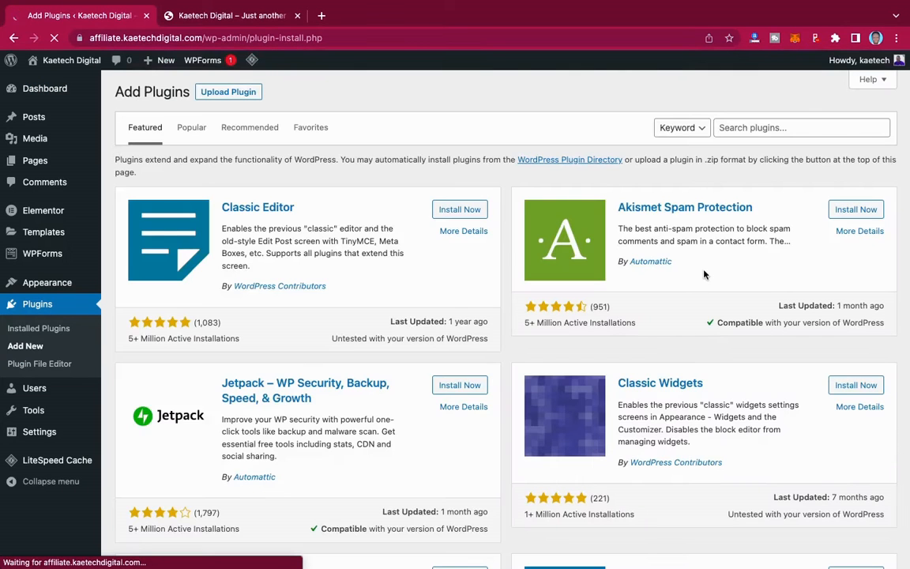
{"action": "left_click", "coordinate": [753, 126]}
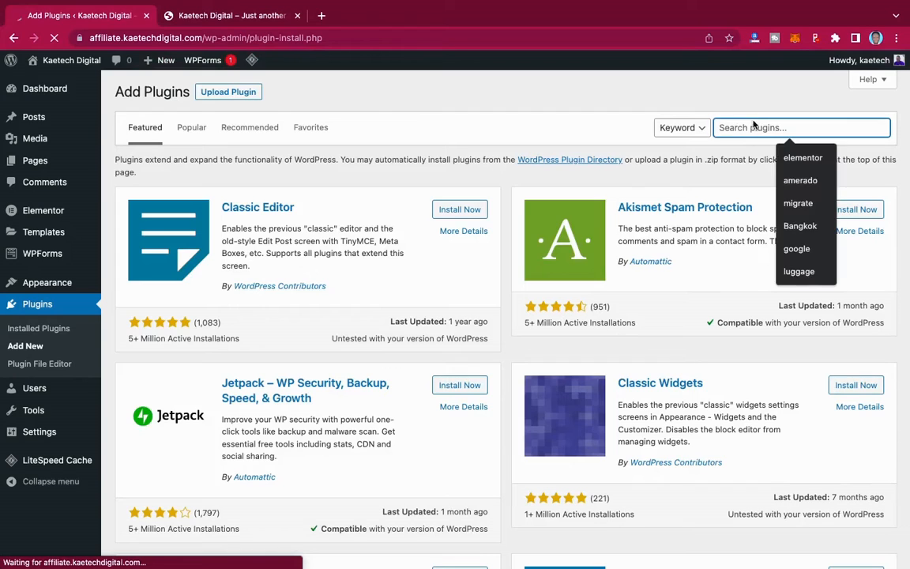
{"action": "type", "text": "simple j"}
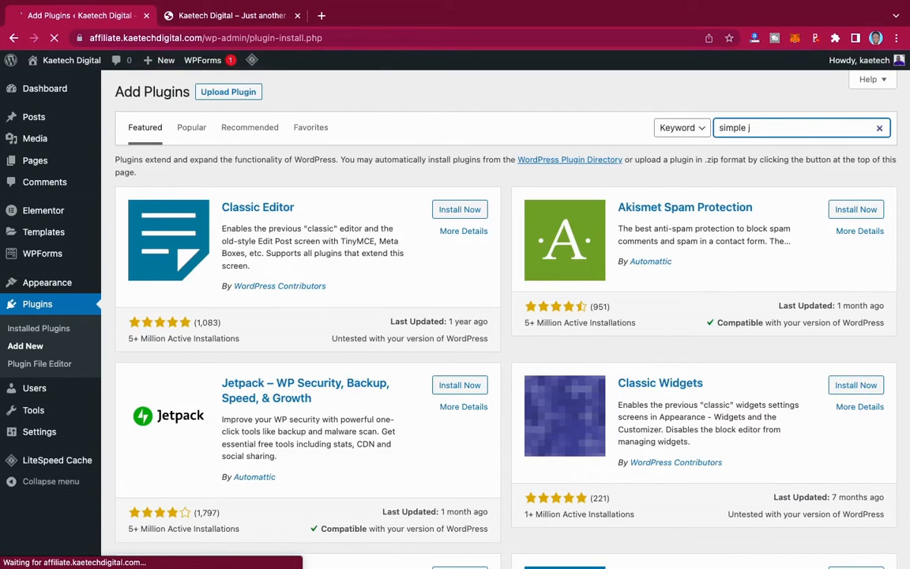
{"action": "type", "text": "on"}
{"action": "key", "text": "BackSpace"}
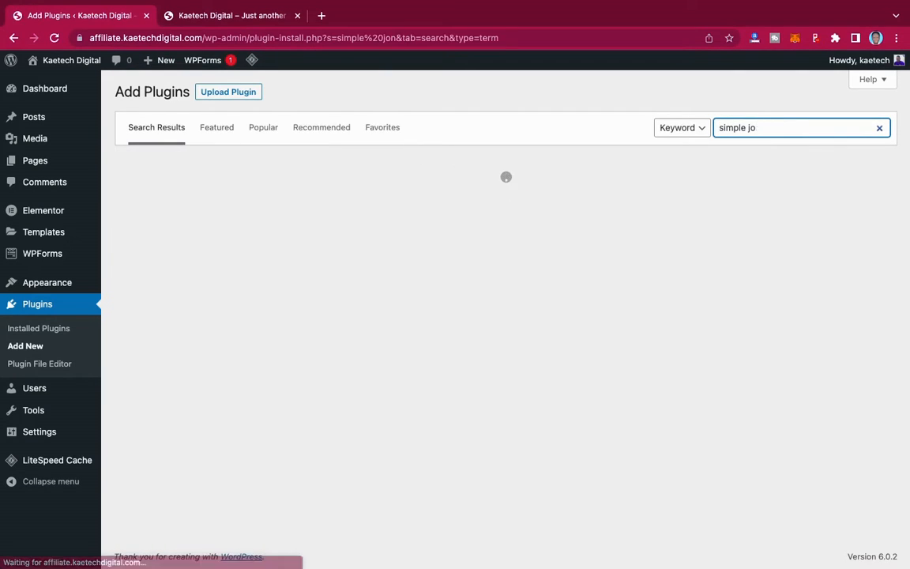
{"action": "type", "text": "b board"}
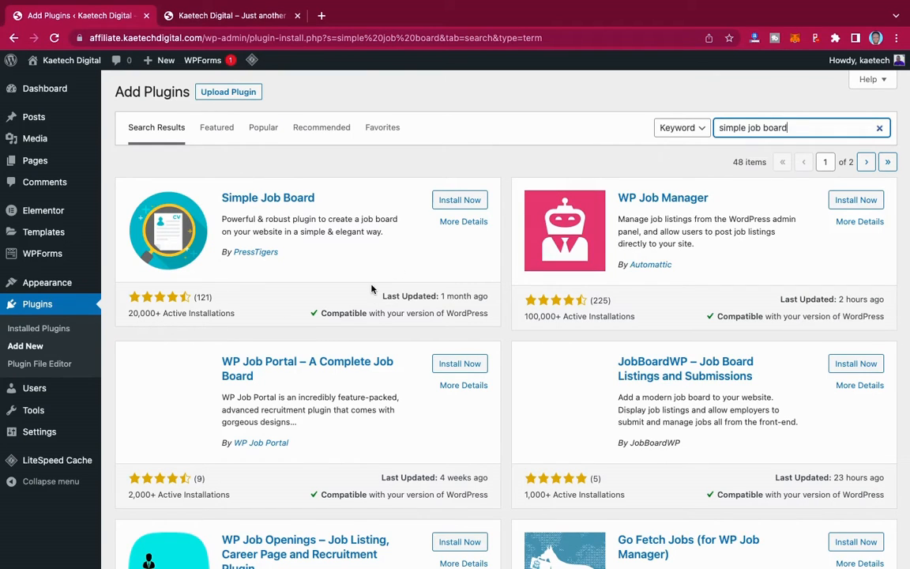
- Install and activate the Simple Job Board plugin
{"action": "left_click", "coordinate": [471, 202]}
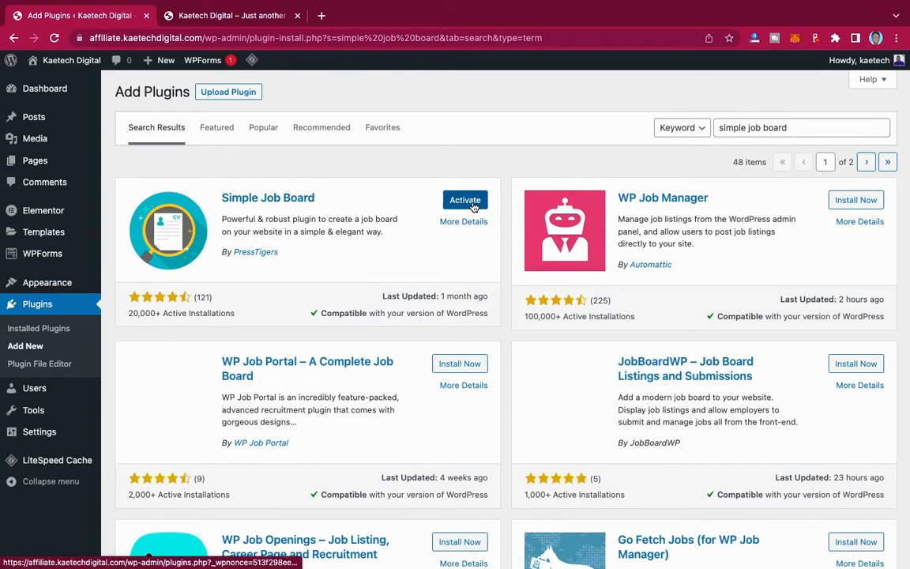
{"action": "left_click", "coordinate": [472, 203]}
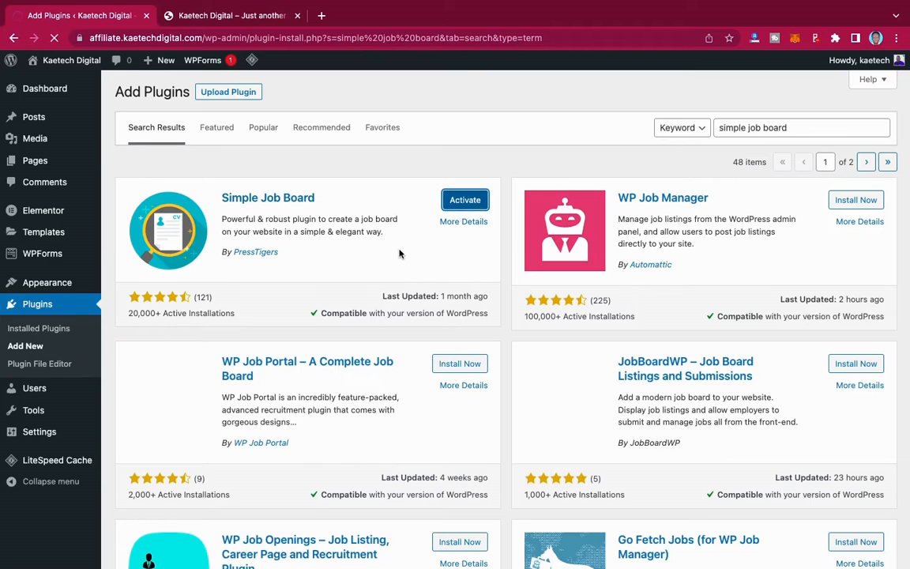
{"action": "scroll", "coordinate": [335, 320], "scroll_direction": "down", "scroll_amount": 3}
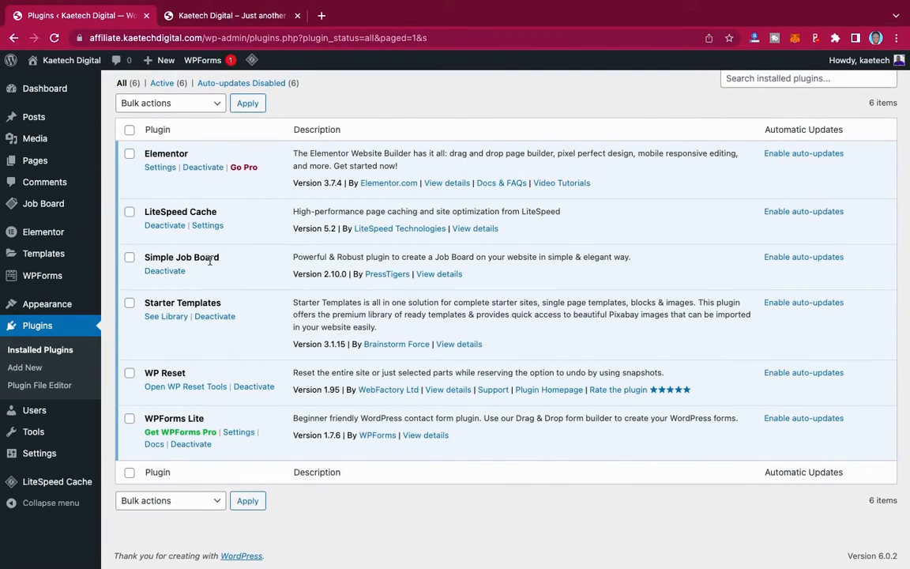
- Open the Job Board > Settings page from the admin sidebar
{"action": "scroll", "coordinate": [292, 233], "scroll_direction": "up", "scroll_amount": 3}
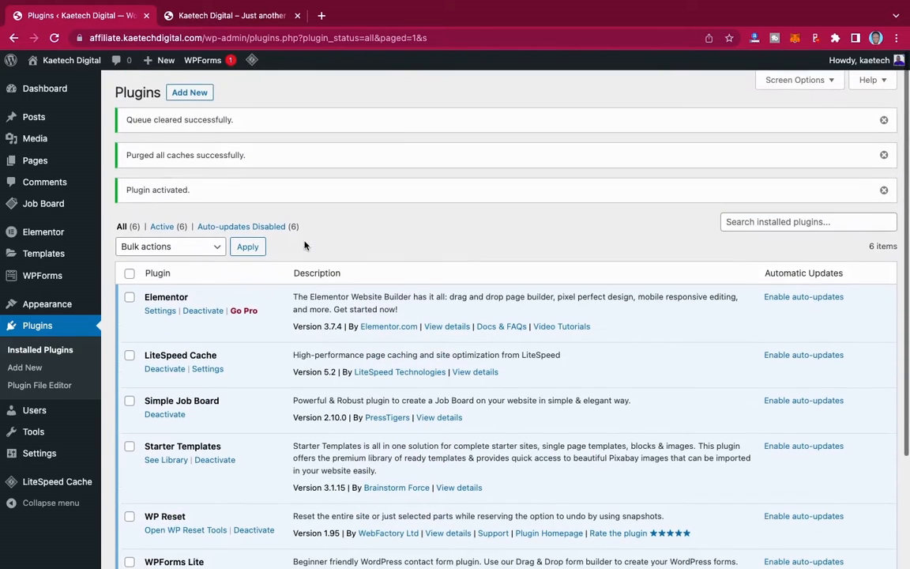
{"action": "mouse_move", "coordinate": [53, 207]}
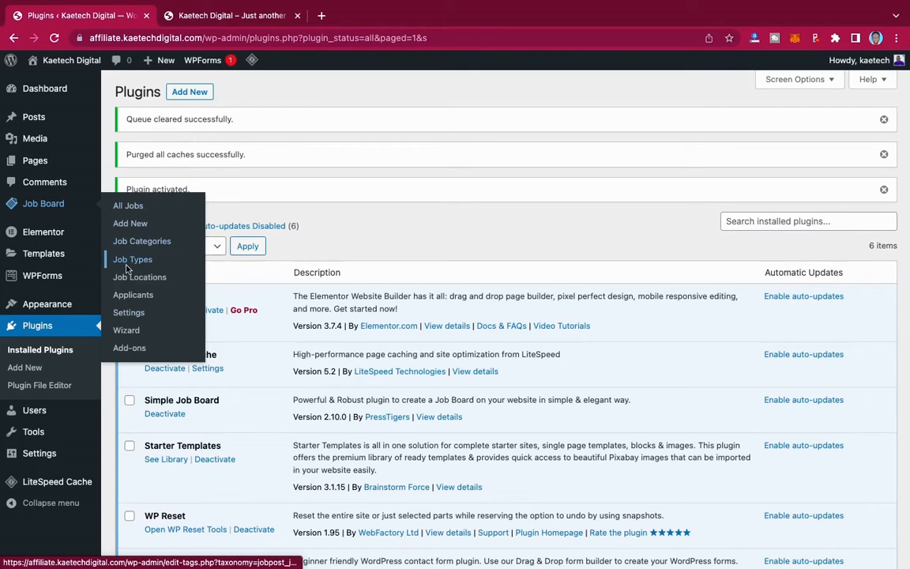
{"action": "left_click", "coordinate": [129, 313]}
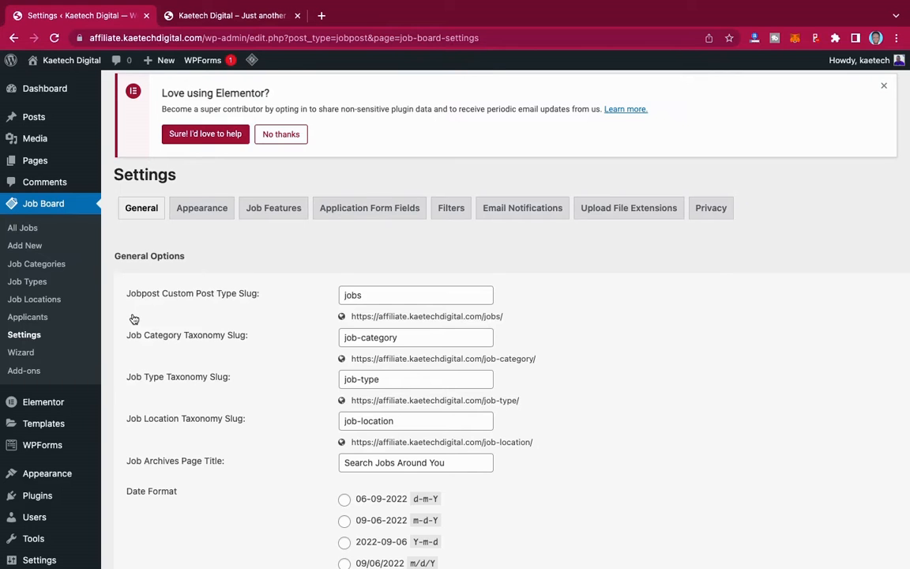
- Change the Job Archives Page Title to 'Join The Family'
{"action": "scroll", "coordinate": [134, 318], "scroll_direction": "down", "scroll_amount": 3}
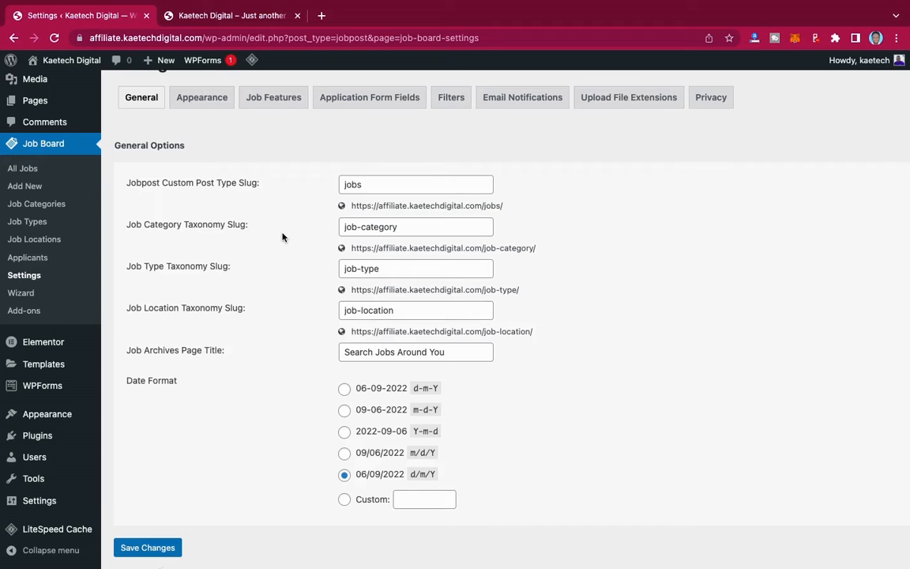
{"action": "scroll", "coordinate": [283, 237], "scroll_direction": "up", "scroll_amount": 1}
{"action": "scroll", "coordinate": [283, 238], "scroll_direction": "down", "scroll_amount": 2}
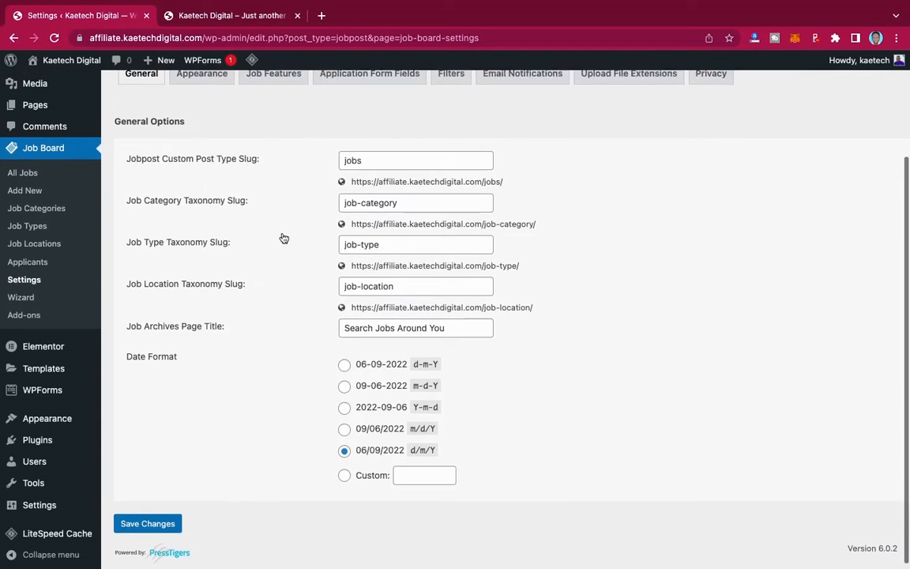
{"action": "scroll", "coordinate": [283, 238], "scroll_direction": "up", "scroll_amount": 1}
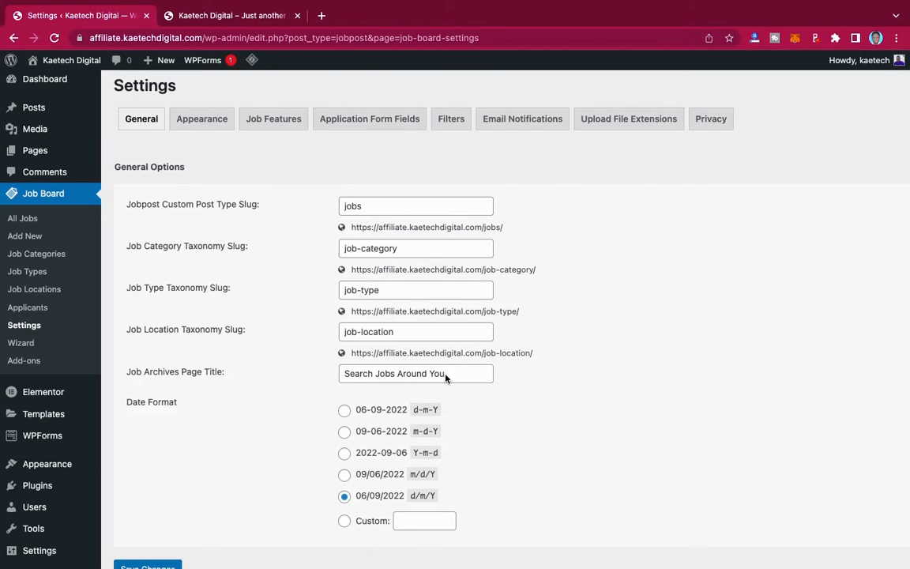
{"action": "left_click_drag", "start_coordinate": [446, 376], "coordinate": [341, 375]}
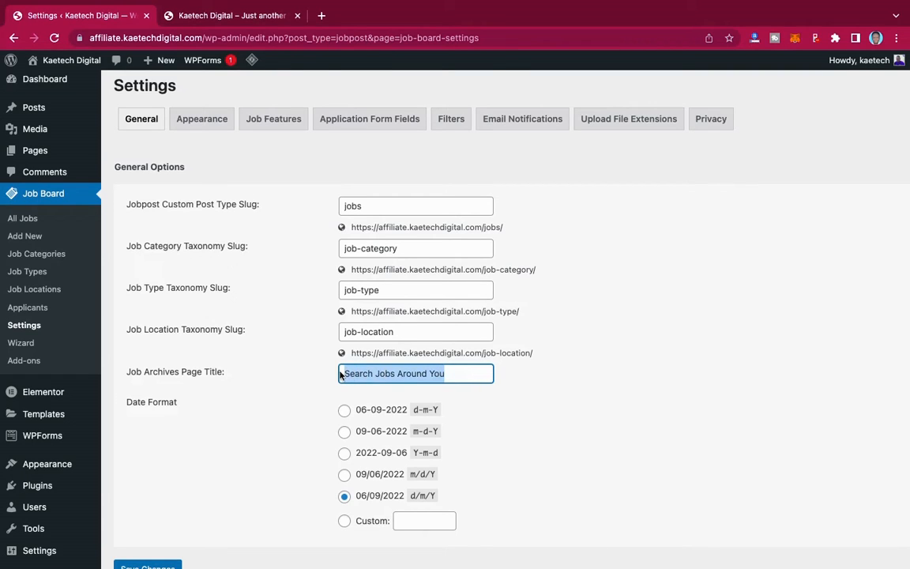
{"action": "type", "text": "Join"}
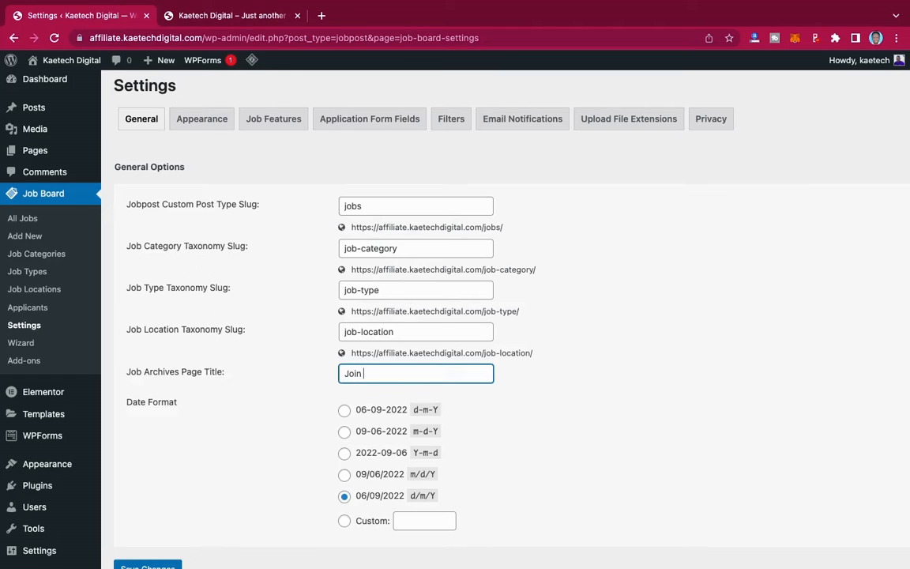
{"action": "type", "text": " Us"}
{"action": "left_click_drag", "start_coordinate": [378, 373], "coordinate": [360, 372]}
{"action": "type", "text": "The Family"}
- Save the Job Board general settings
{"action": "scroll", "coordinate": [260, 278], "scroll_direction": "down", "scroll_amount": 2}
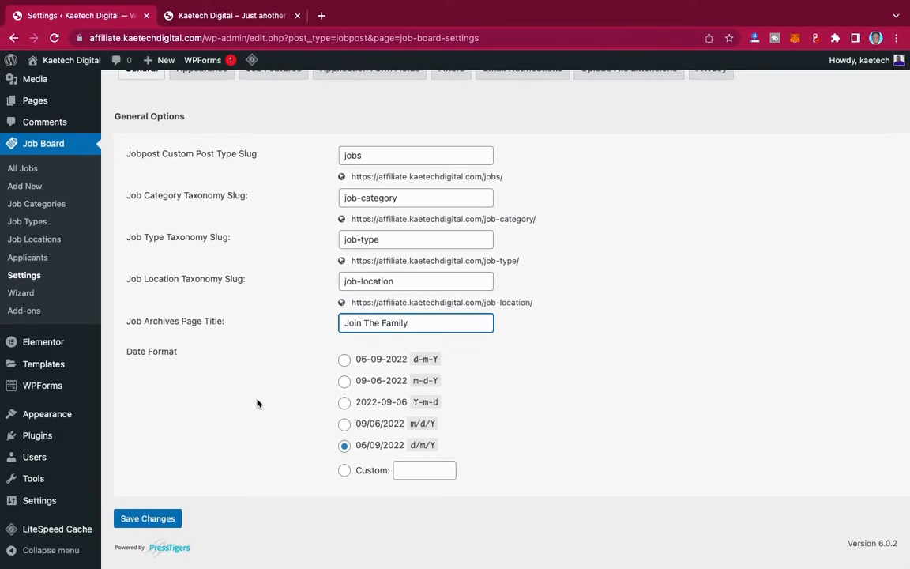
{"action": "scroll", "coordinate": [272, 262], "scroll_direction": "up", "scroll_amount": 2}
{"action": "scroll", "coordinate": [272, 263], "scroll_direction": "down", "scroll_amount": 2}
{"action": "left_click", "coordinate": [141, 519]}
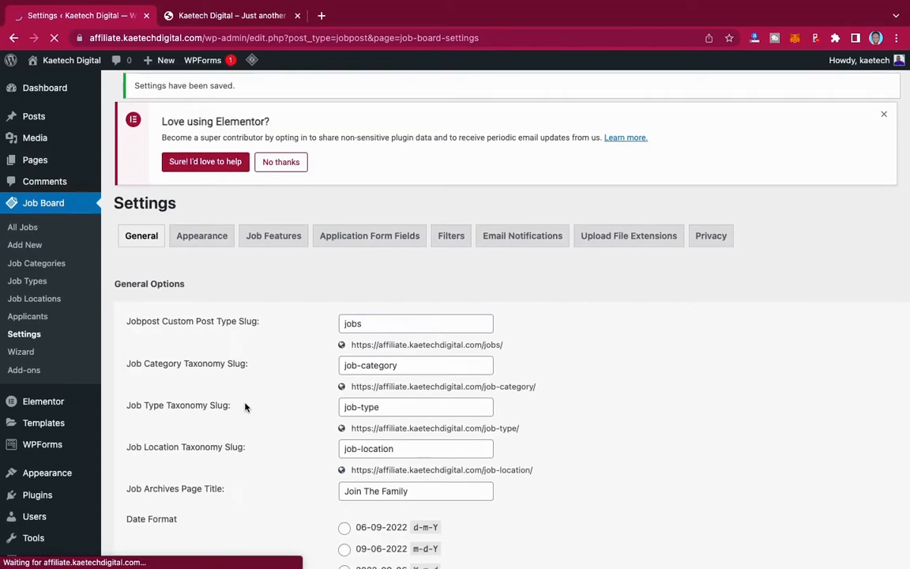
{"action": "scroll", "coordinate": [245, 407], "scroll_direction": "down", "scroll_amount": 1}
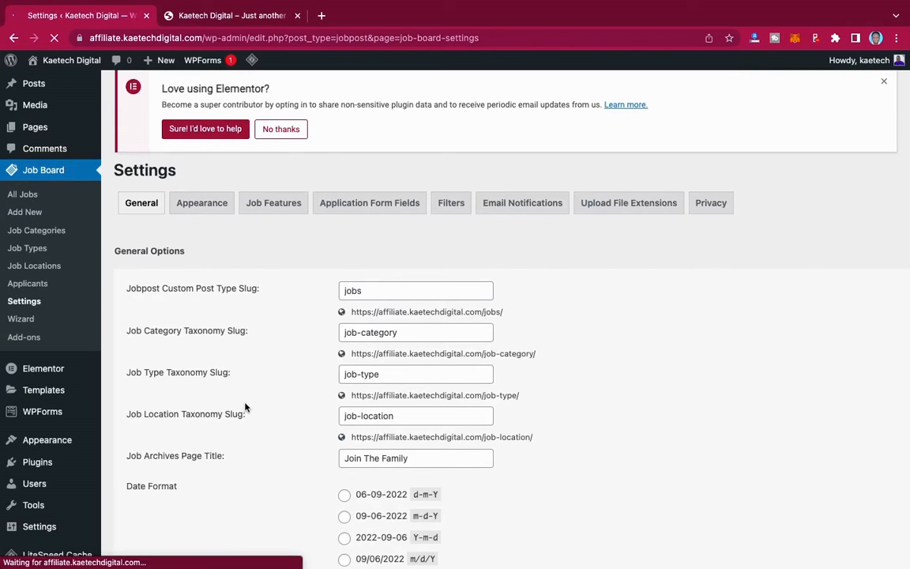
- Set Job Pages Layout to Theme Layout in the Appearance settings
{"action": "left_click", "coordinate": [203, 206]}
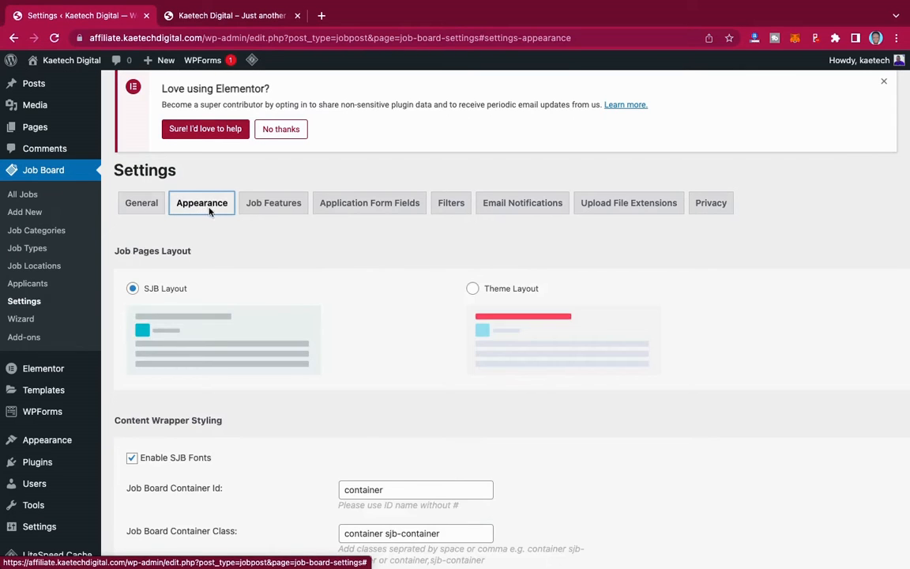
{"action": "scroll", "coordinate": [328, 300], "scroll_direction": "down", "scroll_amount": 3}
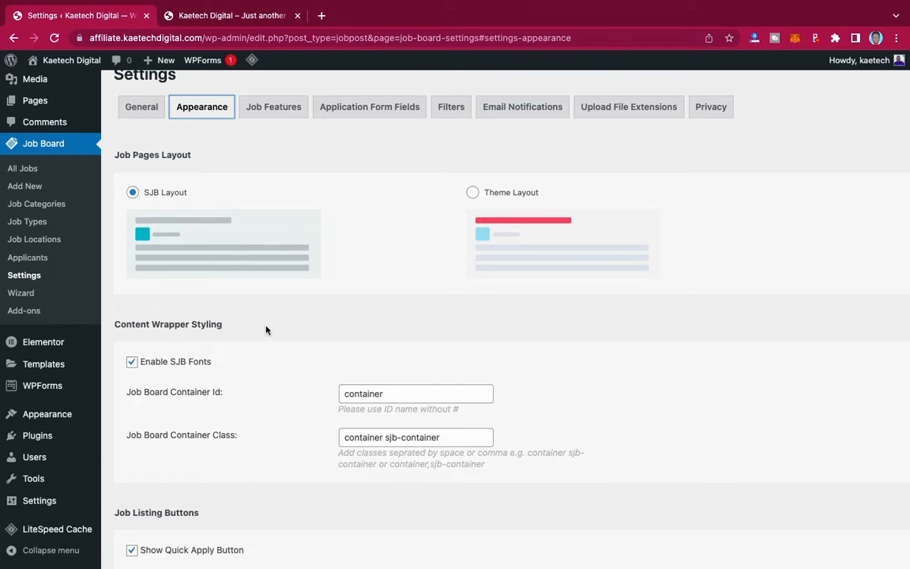
{"action": "left_click", "coordinate": [472, 193]}
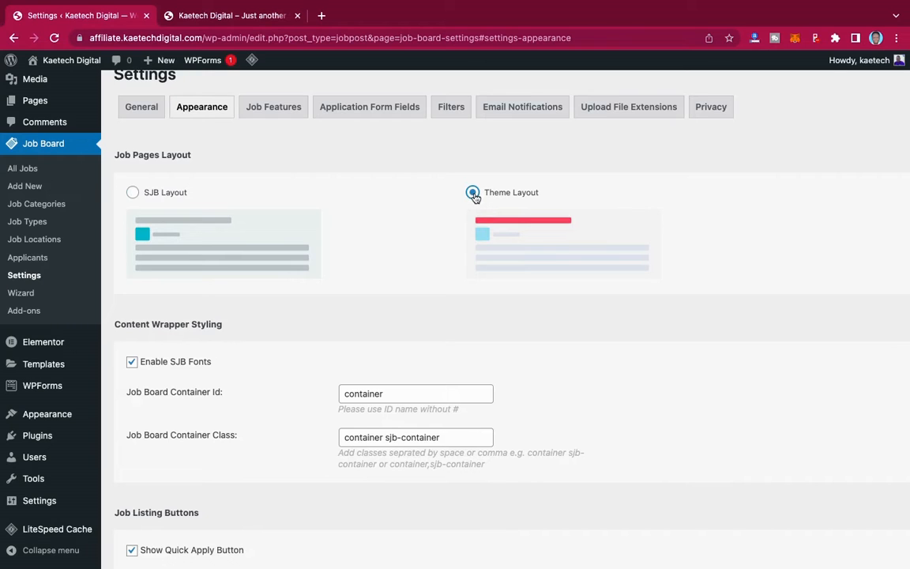
- Keep the Quick Apply button enabled and choose Modern Layout for job listings
{"action": "scroll", "coordinate": [366, 278], "scroll_direction": "down", "scroll_amount": 3}
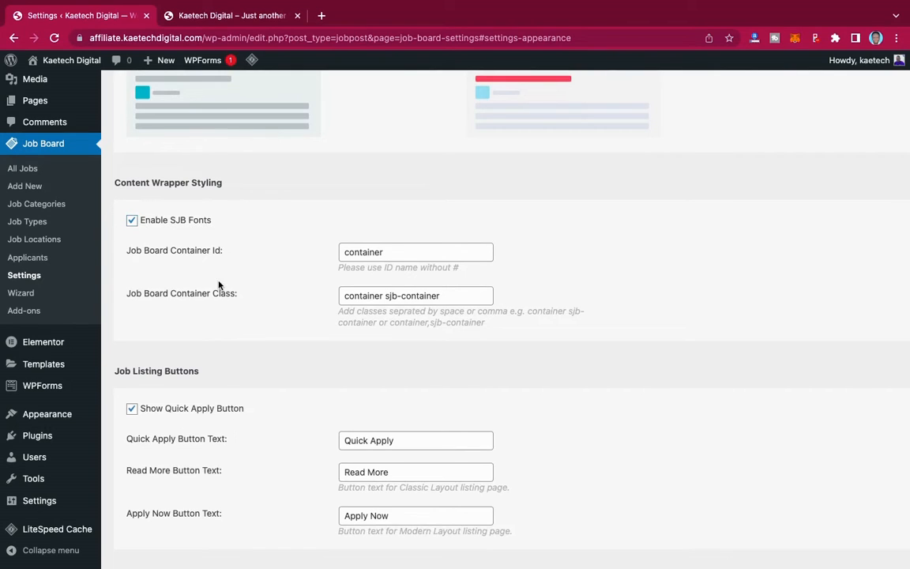
{"action": "scroll", "coordinate": [219, 284], "scroll_direction": "down", "scroll_amount": 2}
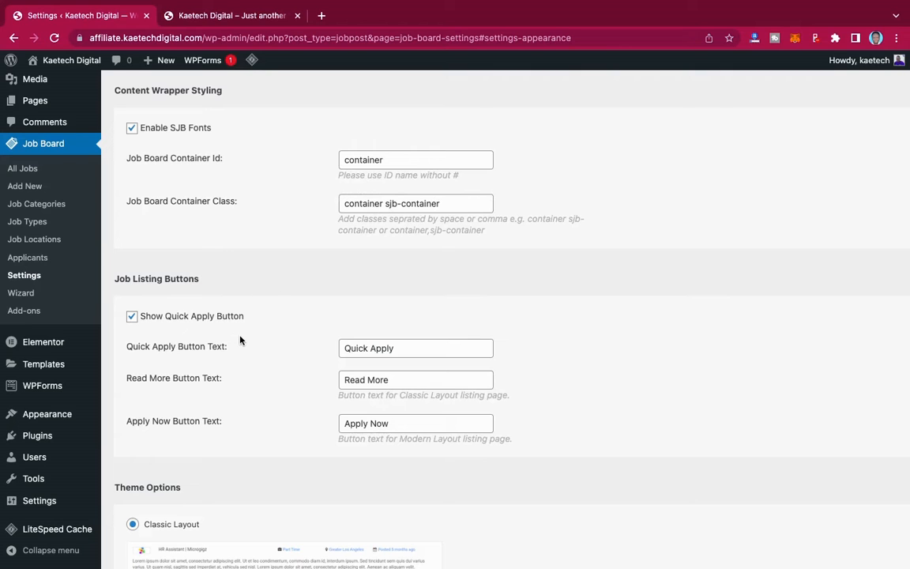
{"action": "scroll", "coordinate": [268, 252], "scroll_direction": "down", "scroll_amount": 3}
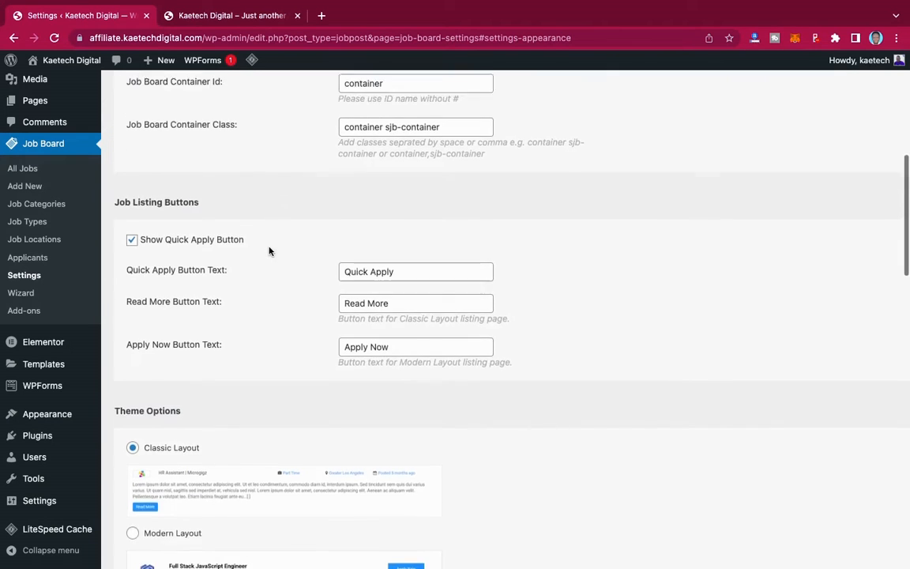
{"action": "scroll", "coordinate": [269, 252], "scroll_direction": "up", "scroll_amount": 2}
{"action": "scroll", "coordinate": [269, 250], "scroll_direction": "down", "scroll_amount": 3}
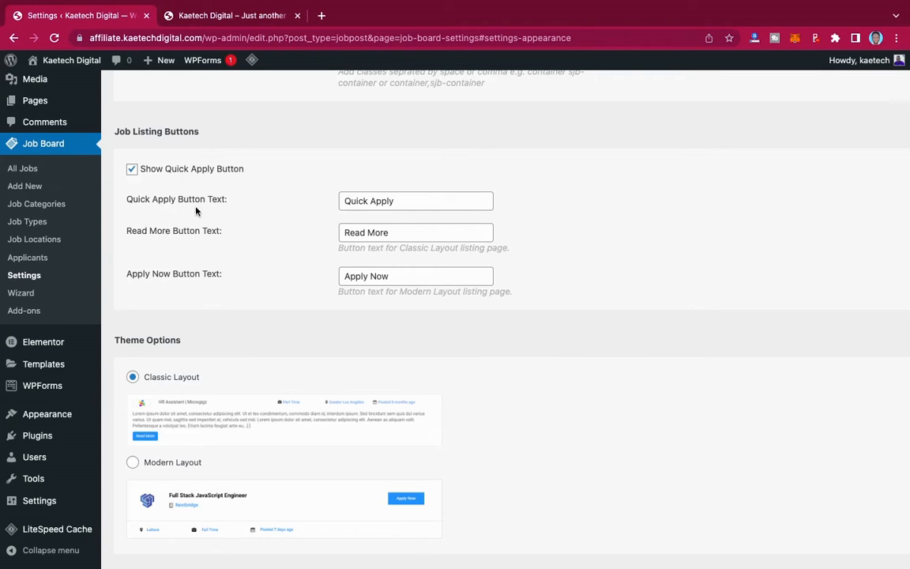
{"action": "left_click", "coordinate": [131, 171]}
{"action": "left_click", "coordinate": [132, 171]}
{"action": "scroll", "coordinate": [280, 279], "scroll_direction": "down", "scroll_amount": 3}
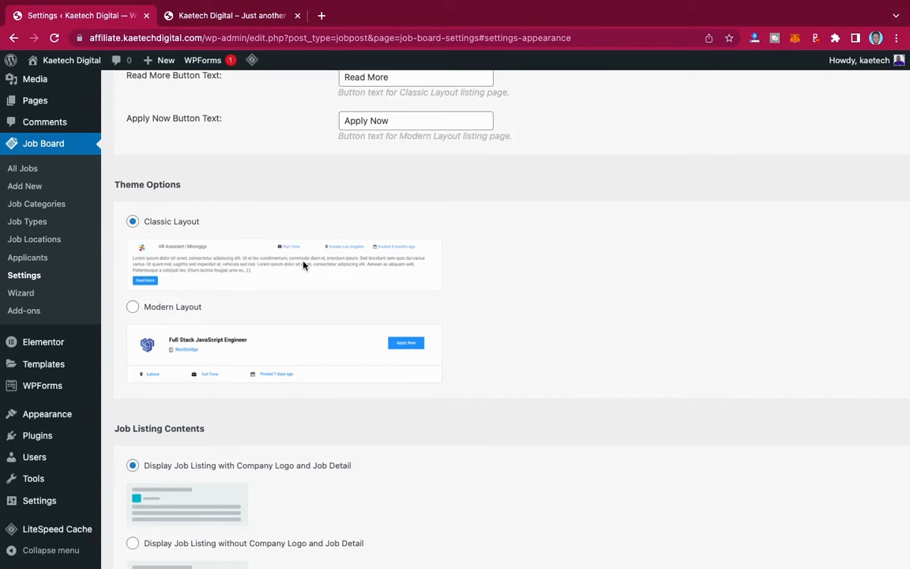
{"action": "left_click", "coordinate": [132, 307]}
{"action": "scroll", "coordinate": [315, 319], "scroll_direction": "down", "scroll_amount": 3}
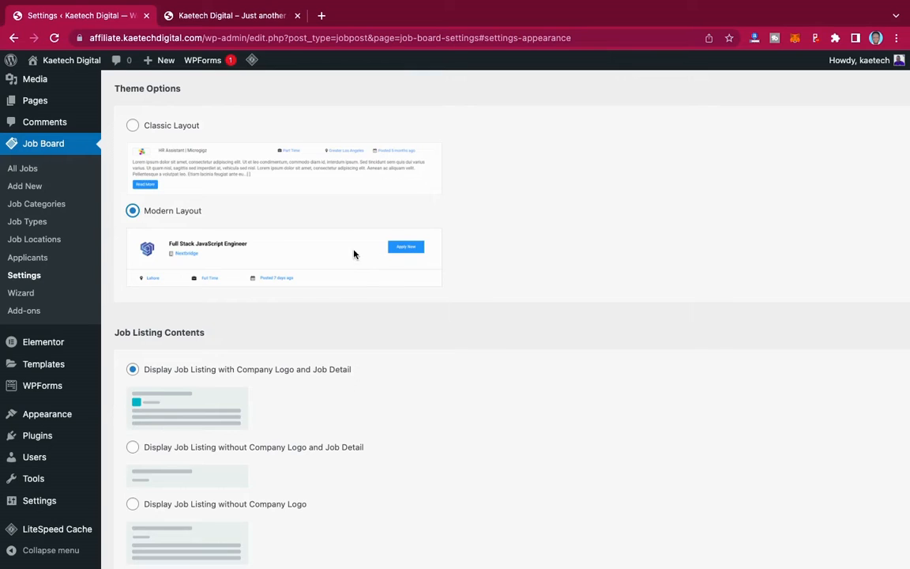
{"action": "scroll", "coordinate": [331, 337], "scroll_direction": "down", "scroll_amount": 4}
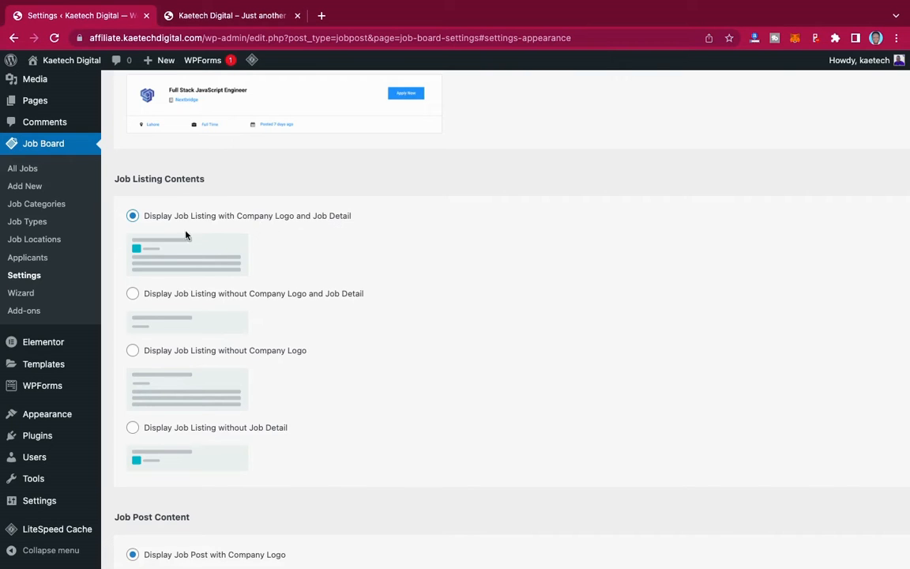
{"action": "scroll", "coordinate": [166, 261], "scroll_direction": "down", "scroll_amount": 4}
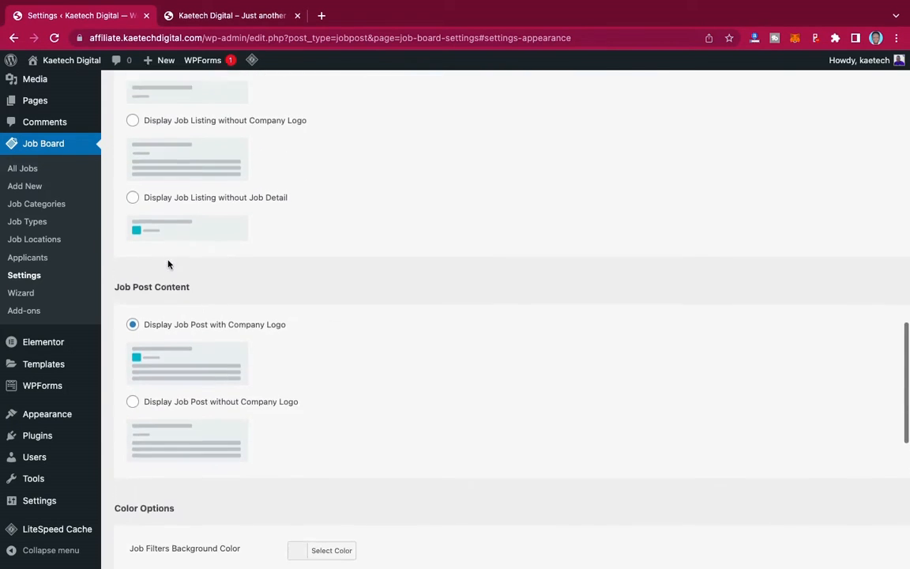
{"action": "scroll", "coordinate": [168, 264], "scroll_direction": "up", "scroll_amount": 3}
{"action": "scroll", "coordinate": [168, 262], "scroll_direction": "down", "scroll_amount": 4}
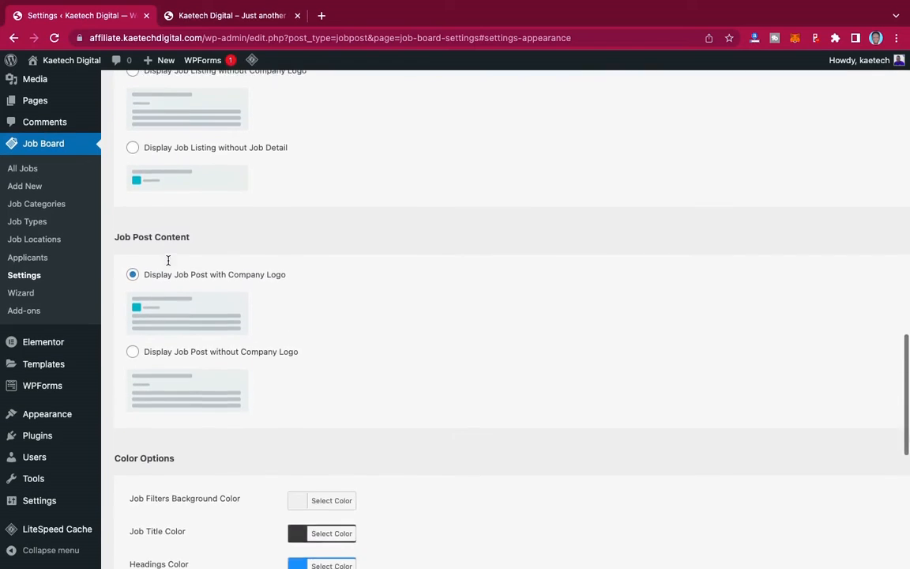
{"action": "scroll", "coordinate": [168, 262], "scroll_direction": "down", "scroll_amount": 1}
{"action": "scroll", "coordinate": [168, 261], "scroll_direction": "down", "scroll_amount": 2}
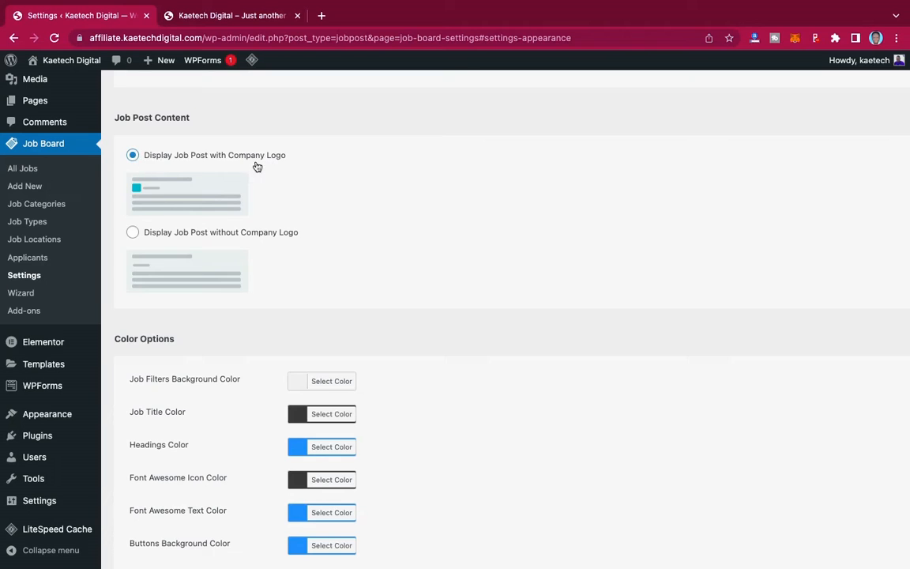
{"action": "scroll", "coordinate": [346, 231], "scroll_direction": "down", "scroll_amount": 5}
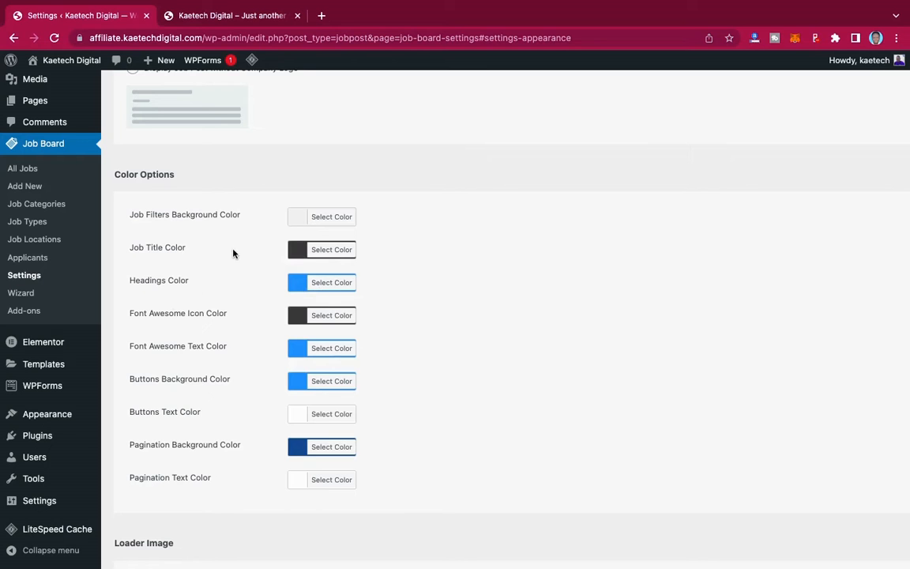
{"action": "scroll", "coordinate": [233, 253], "scroll_direction": "up", "scroll_amount": 3}
{"action": "scroll", "coordinate": [234, 253], "scroll_direction": "up", "scroll_amount": 10}
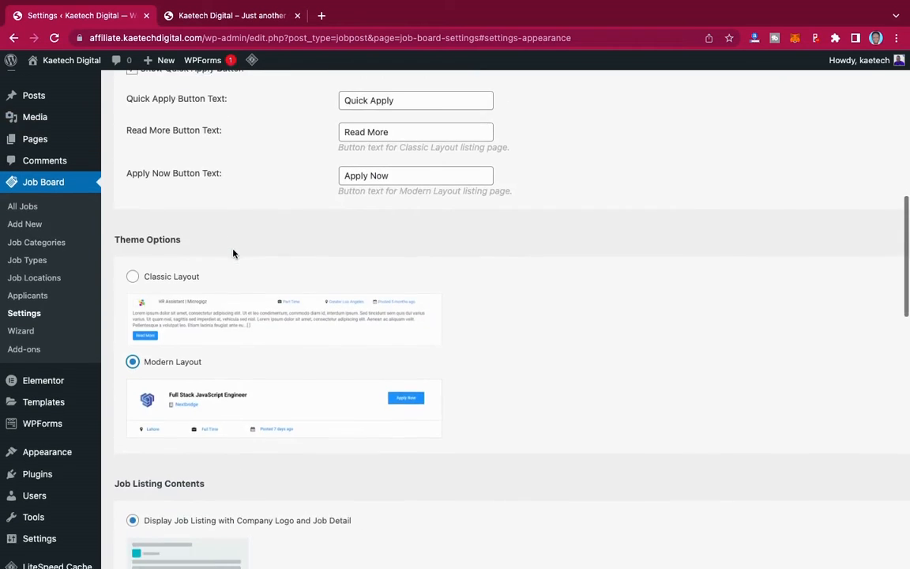
{"action": "scroll", "coordinate": [225, 253], "scroll_direction": "up", "scroll_amount": 3}
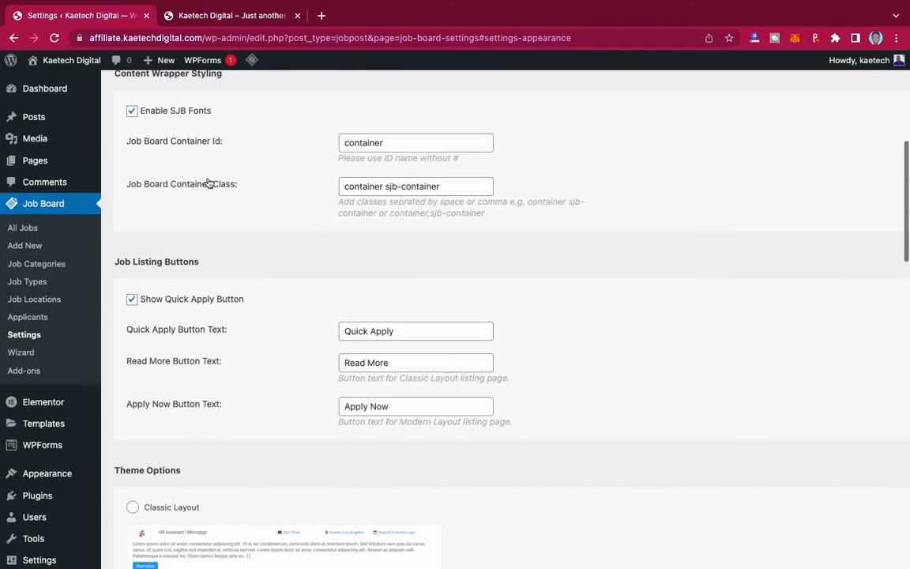
{"action": "scroll", "coordinate": [316, 204], "scroll_direction": "up", "scroll_amount": 5}
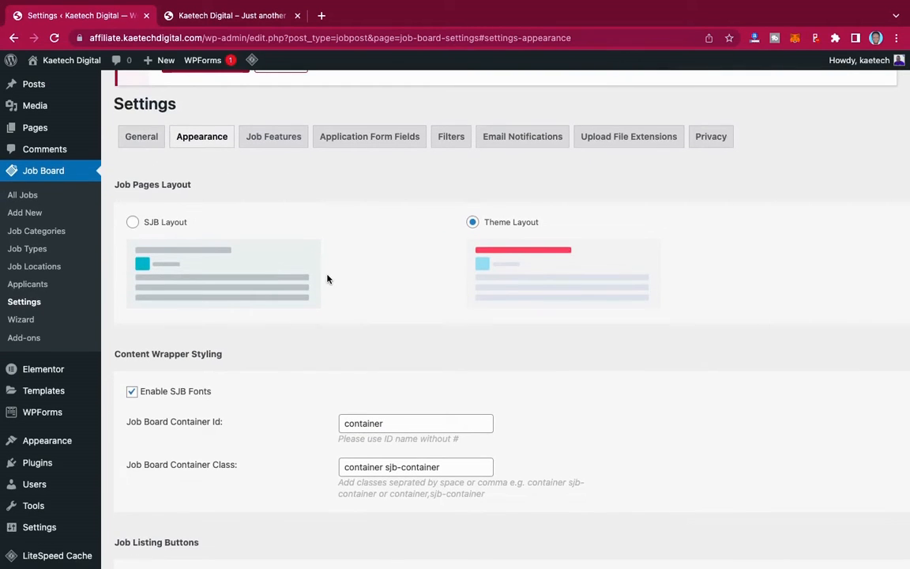
{"action": "left_click", "coordinate": [147, 138]}
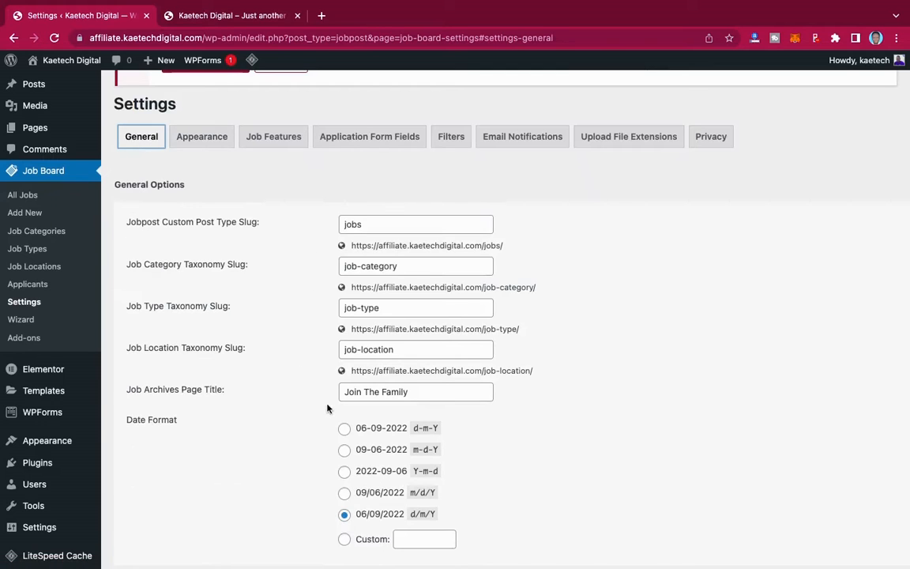
{"action": "left_click", "coordinate": [214, 142]}
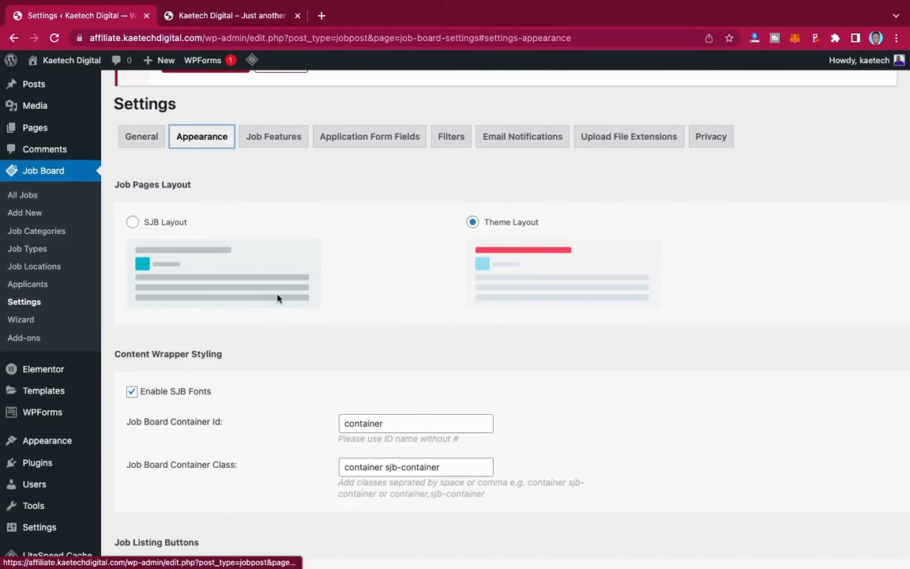
{"action": "scroll", "coordinate": [278, 316], "scroll_direction": "down", "scroll_amount": 2}
{"action": "scroll", "coordinate": [287, 347], "scroll_direction": "down", "scroll_amount": 15}
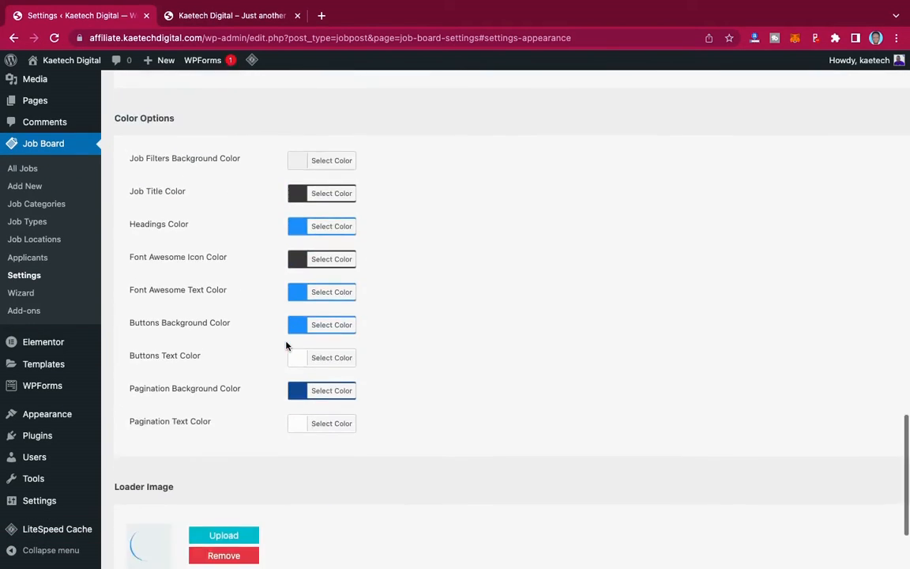
- Set the Headings colour to black and the Font Awesome Icon colour to red
{"action": "left_click", "coordinate": [298, 216]}
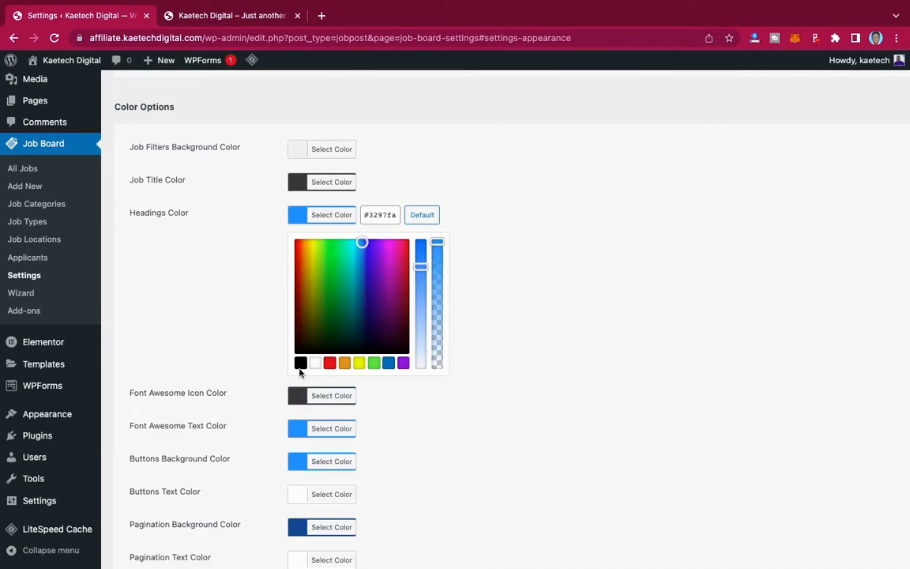
{"action": "left_click", "coordinate": [300, 364]}
{"action": "left_click", "coordinate": [298, 217]}
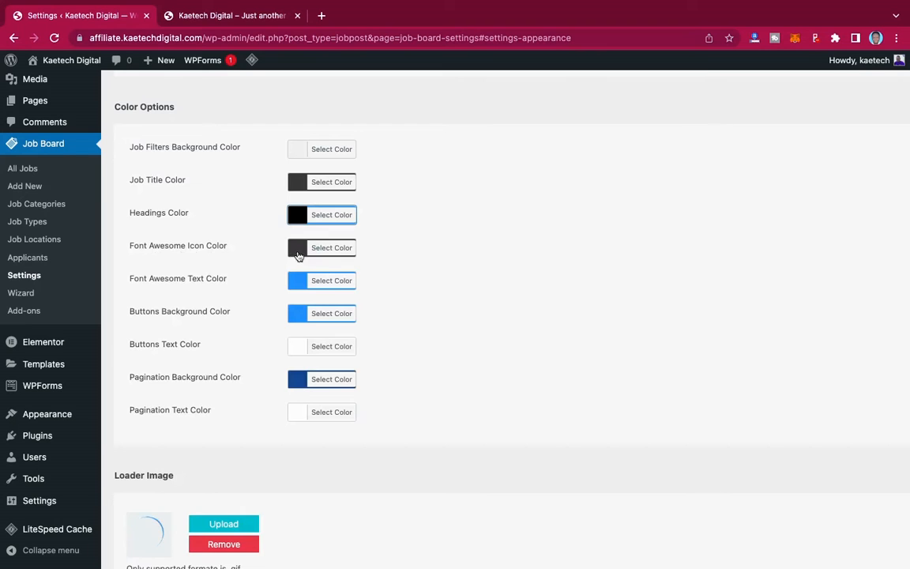
{"action": "scroll", "coordinate": [297, 255], "scroll_direction": "up", "scroll_amount": 3}
{"action": "scroll", "coordinate": [298, 255], "scroll_direction": "up", "scroll_amount": 15}
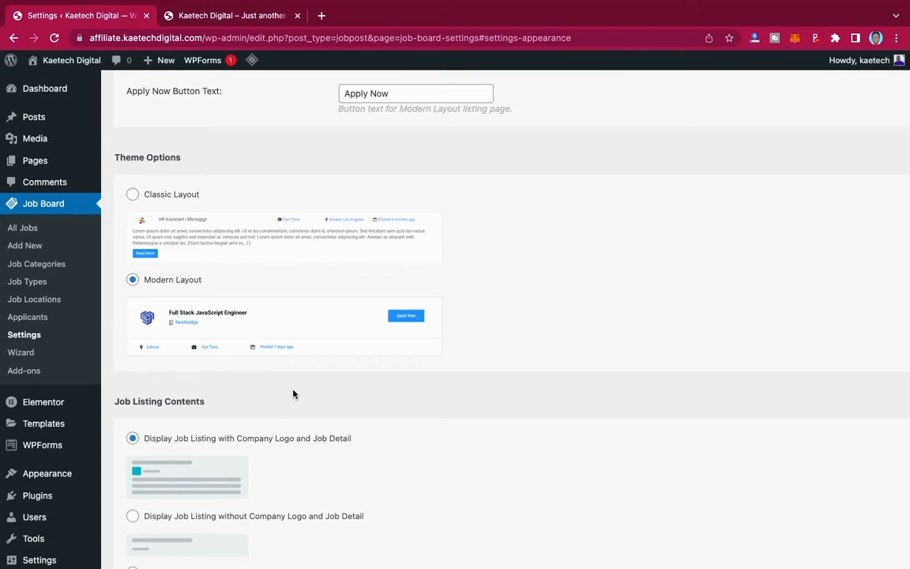
{"action": "scroll", "coordinate": [293, 394], "scroll_direction": "down", "scroll_amount": 10}
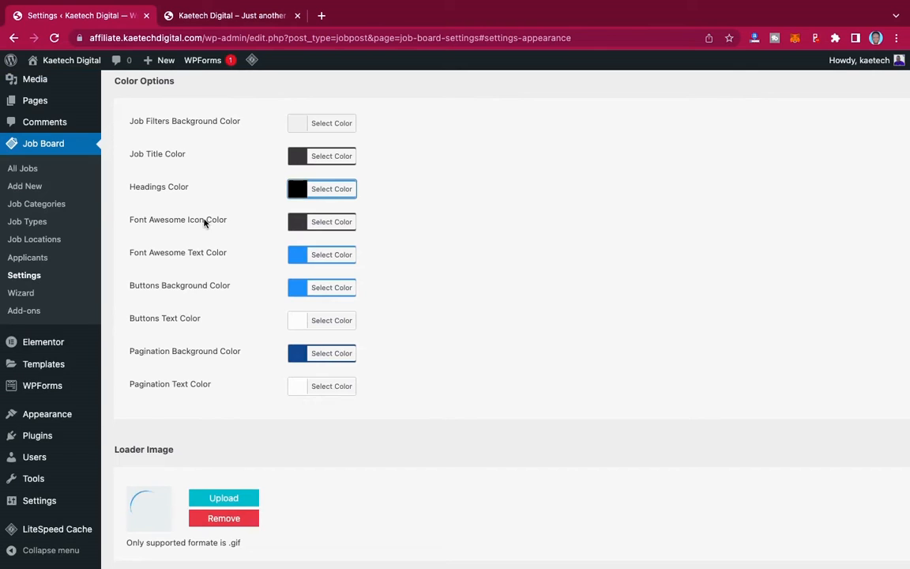
{"action": "left_click", "coordinate": [298, 223]}
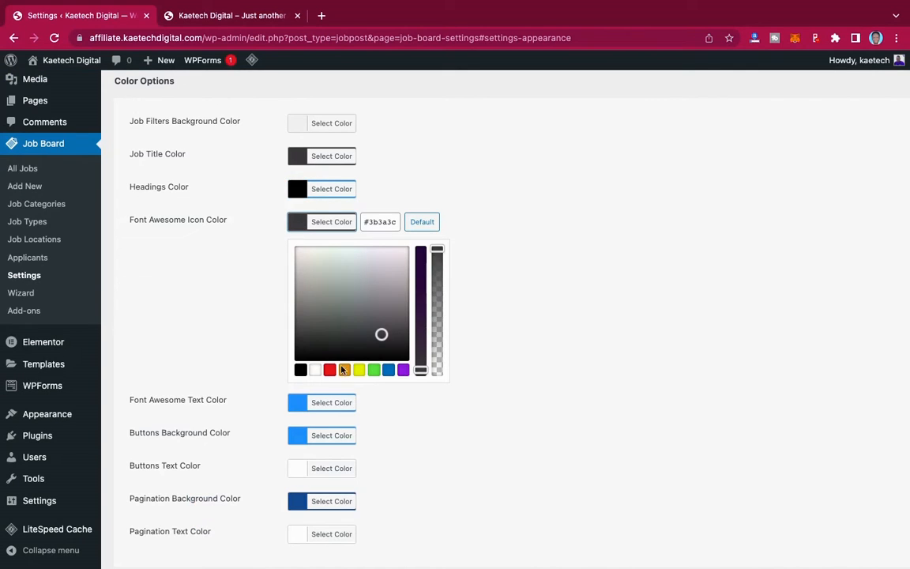
{"action": "left_click", "coordinate": [329, 370]}
{"action": "left_click", "coordinate": [296, 221]}
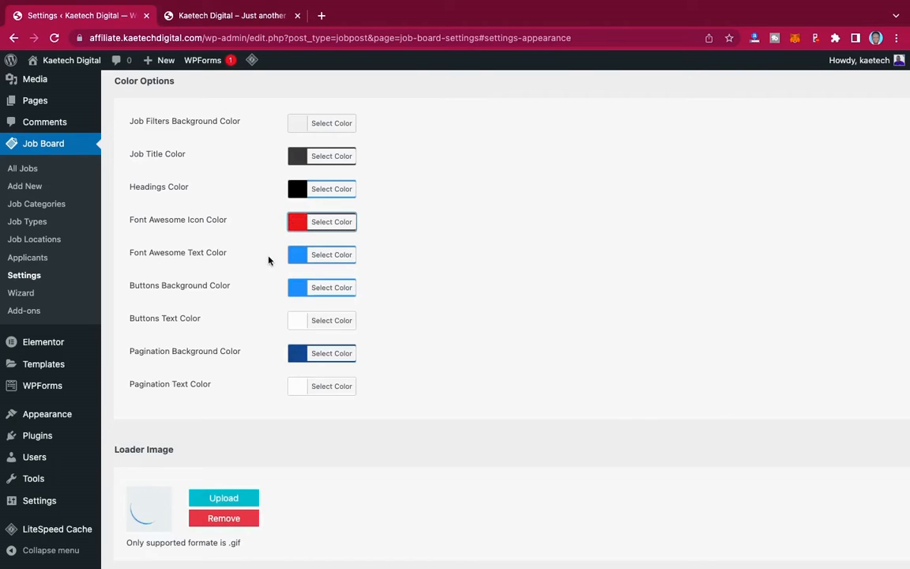
- Set the Font Awesome Text colour to black and Buttons Background colour to red
{"action": "left_click", "coordinate": [297, 254]}
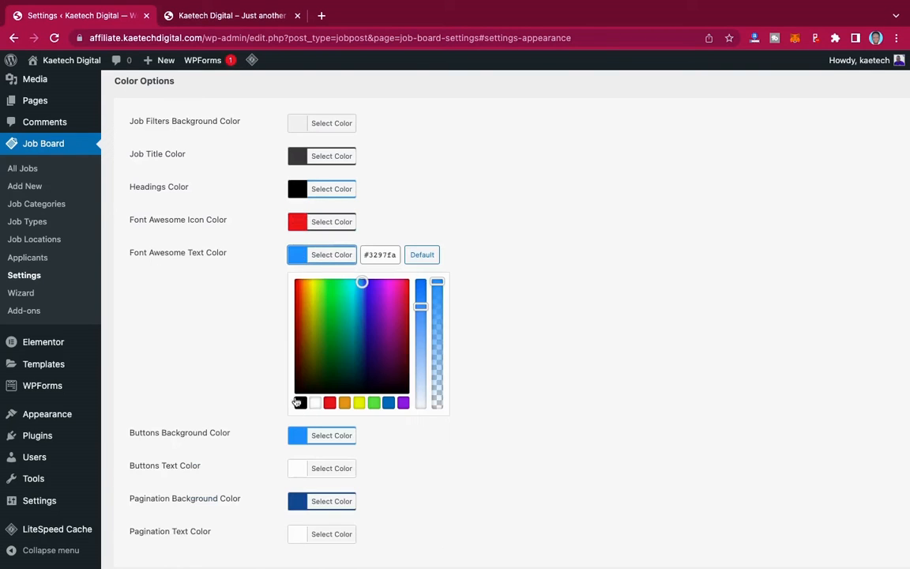
{"action": "left_click", "coordinate": [300, 402]}
{"action": "left_click", "coordinate": [294, 258]}
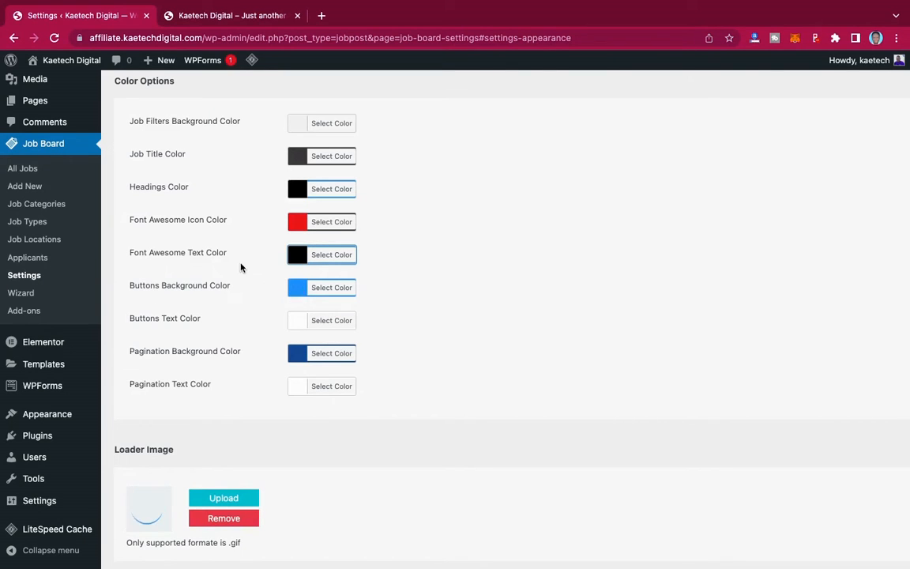
{"action": "scroll", "coordinate": [240, 267], "scroll_direction": "up", "scroll_amount": 2}
{"action": "scroll", "coordinate": [240, 267], "scroll_direction": "down", "scroll_amount": 1}
{"action": "scroll", "coordinate": [241, 267], "scroll_direction": "down", "scroll_amount": 1}
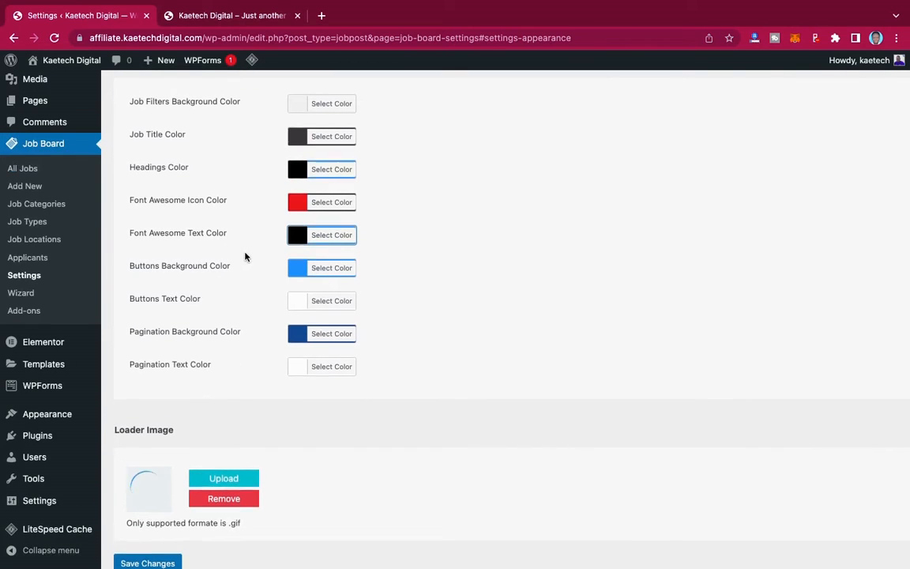
{"action": "scroll", "coordinate": [245, 256], "scroll_direction": "up", "scroll_amount": 10}
{"action": "scroll", "coordinate": [245, 256], "scroll_direction": "up", "scroll_amount": 2}
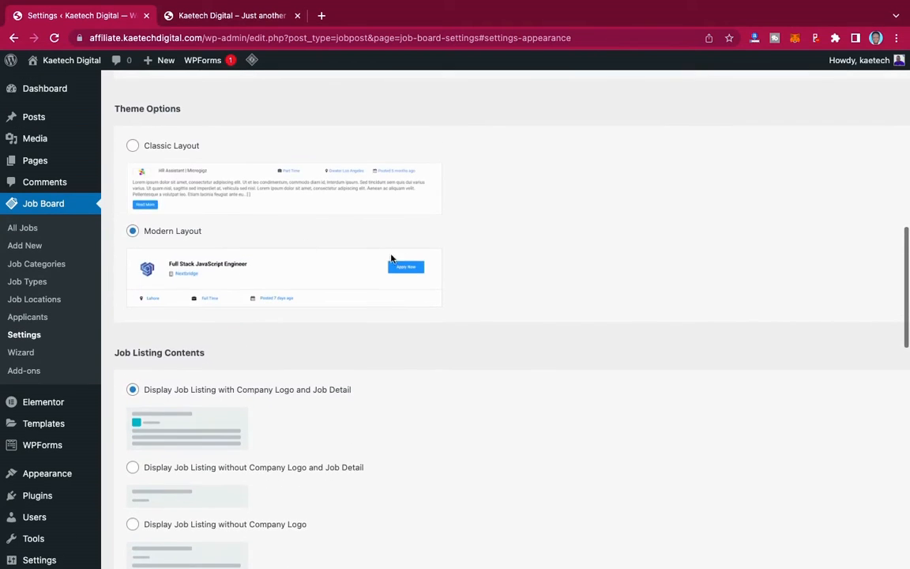
{"action": "scroll", "coordinate": [367, 331], "scroll_direction": "down", "scroll_amount": 10}
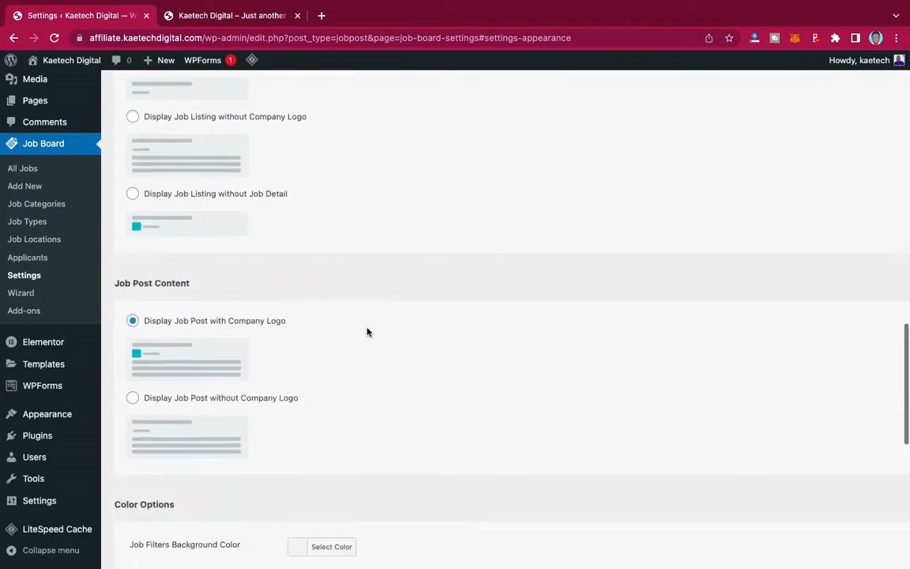
{"action": "left_click", "coordinate": [298, 306]}
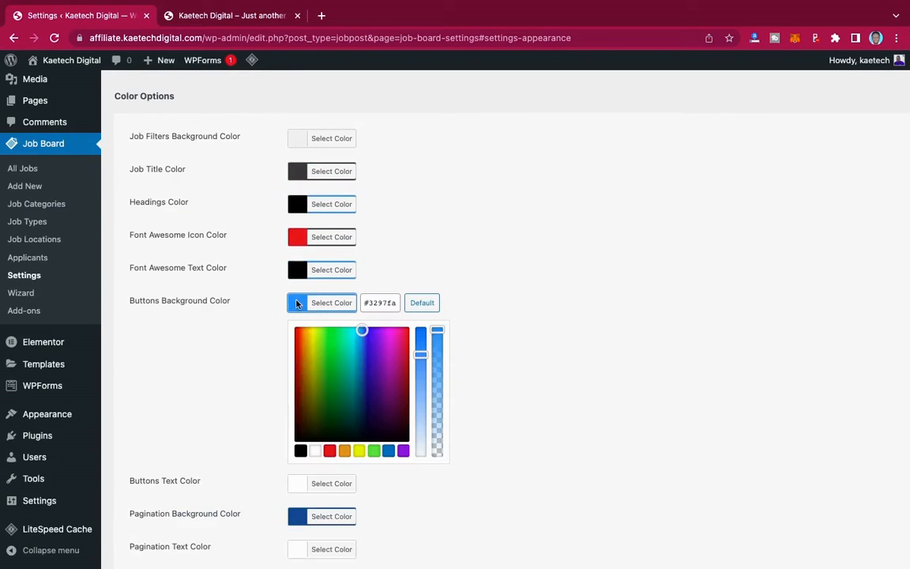
{"action": "left_click", "coordinate": [330, 452]}
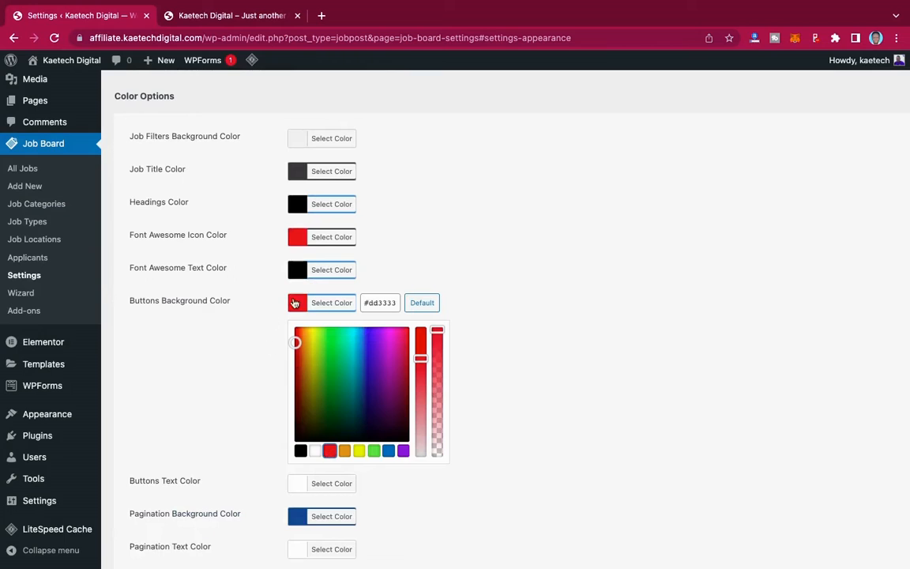
{"action": "left_click", "coordinate": [270, 283]}
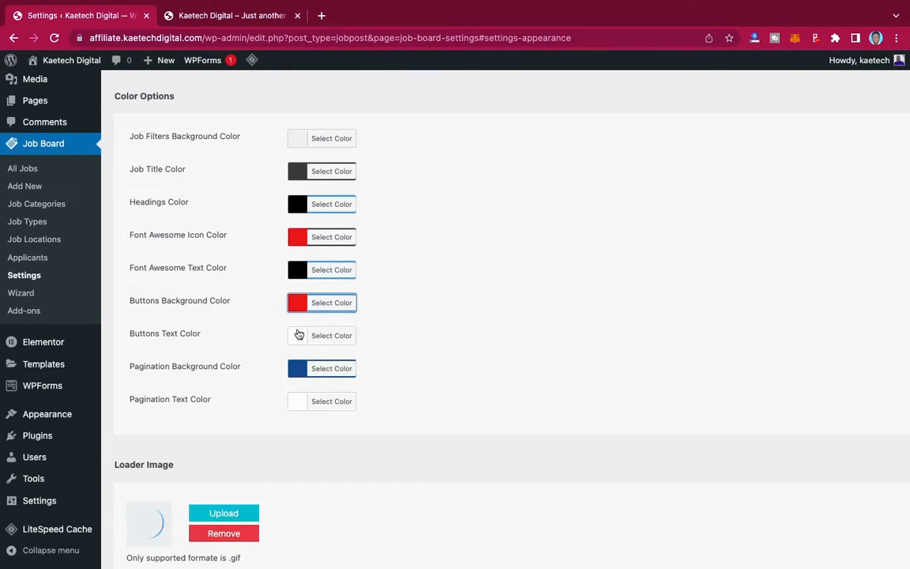
{"action": "scroll", "coordinate": [219, 362], "scroll_direction": "down", "scroll_amount": 1}
{"action": "scroll", "coordinate": [219, 363], "scroll_direction": "down", "scroll_amount": 1}
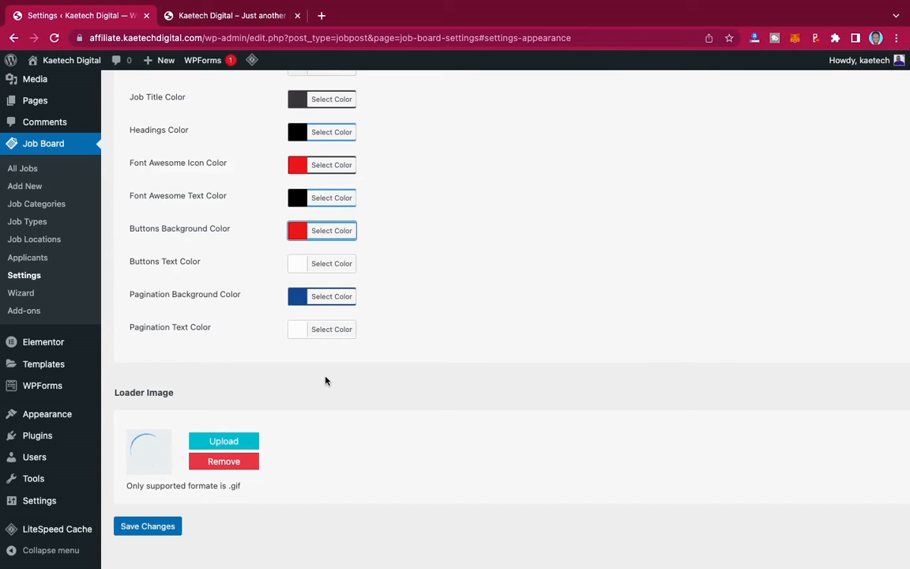
- Set the Pagination Background colour to a dark red (#9b2323)
{"action": "left_click", "coordinate": [301, 297]}
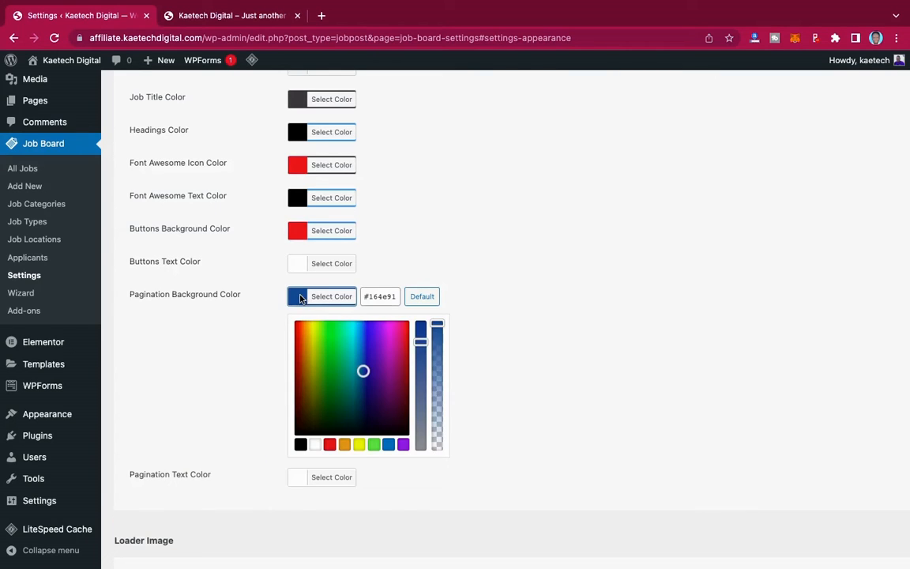
{"action": "left_click", "coordinate": [329, 444]}
{"action": "left_click", "coordinate": [301, 381]}
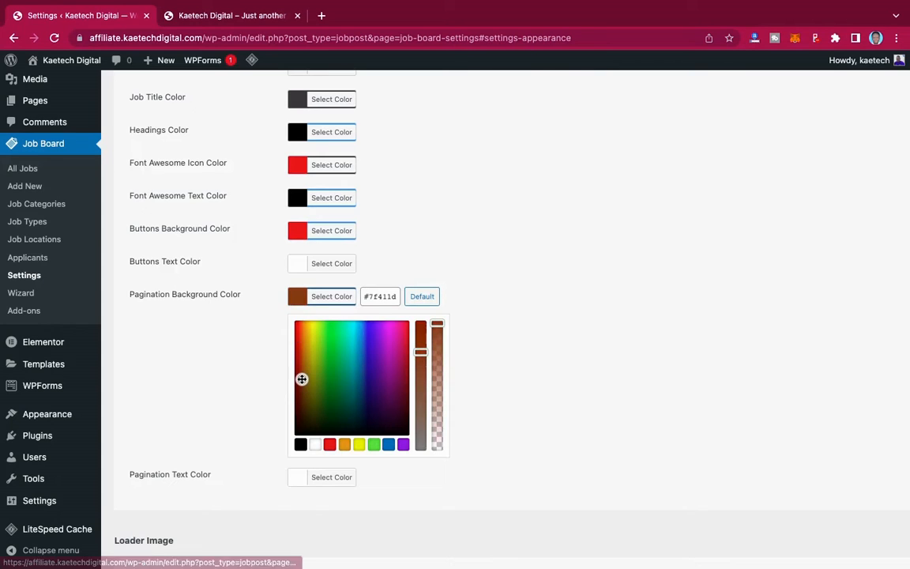
{"action": "left_click_drag", "start_coordinate": [301, 378], "coordinate": [296, 366]}
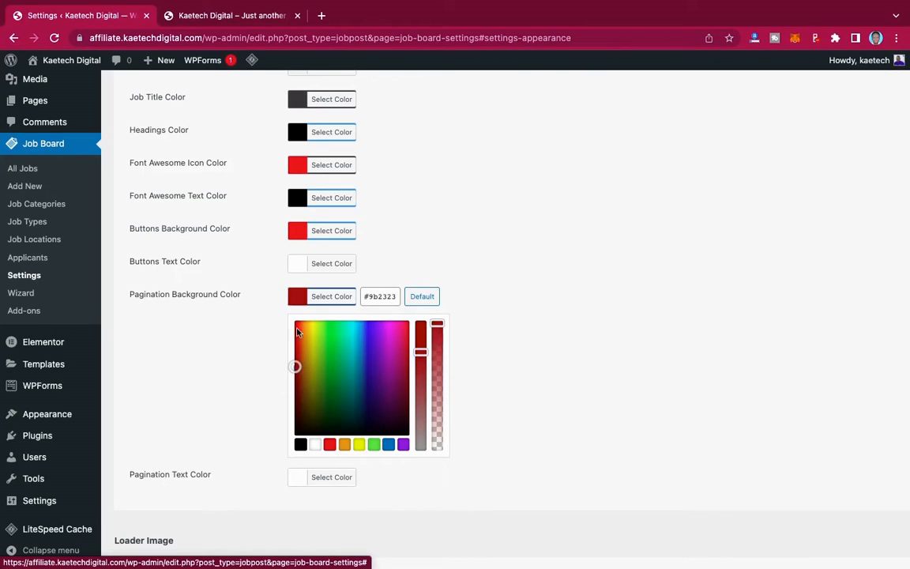
{"action": "left_click", "coordinate": [299, 297]}
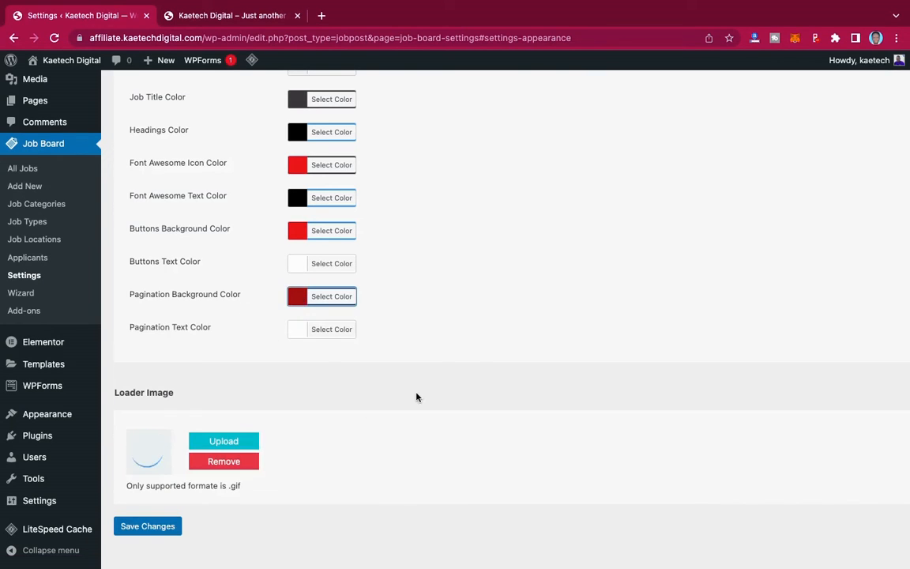
- Save the job board appearance settings
{"action": "scroll", "coordinate": [417, 398], "scroll_direction": "down", "scroll_amount": 1}
{"action": "scroll", "coordinate": [417, 396], "scroll_direction": "up", "scroll_amount": 5}
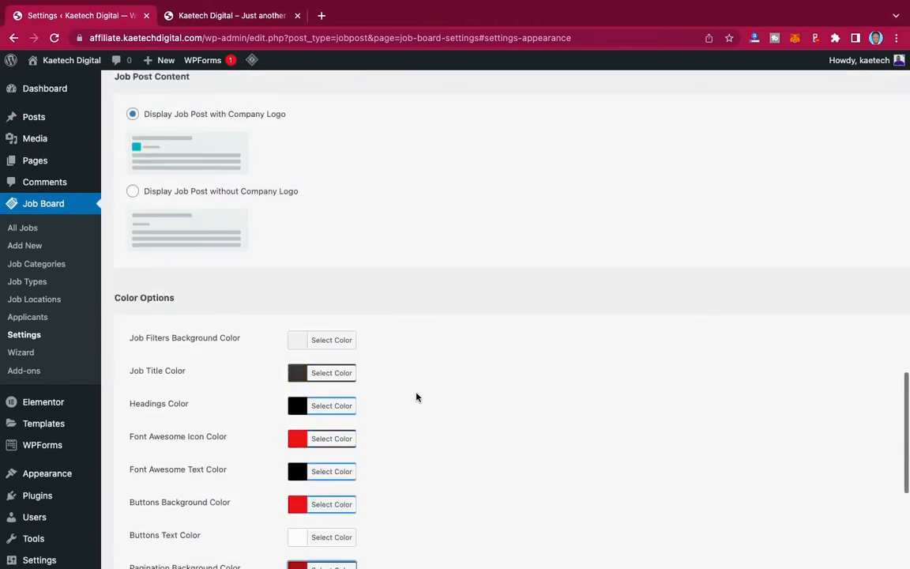
{"action": "scroll", "coordinate": [417, 396], "scroll_direction": "down", "scroll_amount": 5}
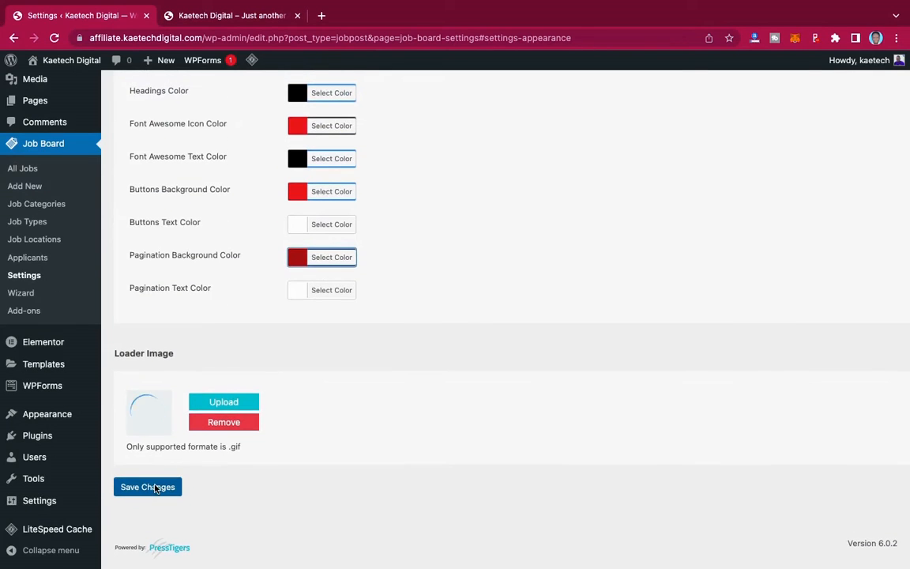
{"action": "left_click", "coordinate": [158, 487]}
{"action": "scroll", "coordinate": [442, 358], "scroll_direction": "up", "scroll_amount": 10}
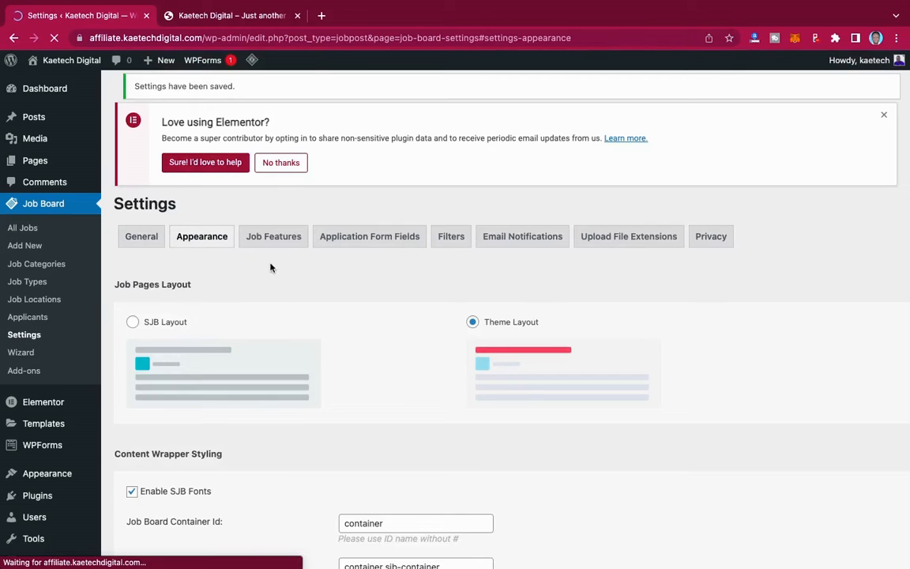
{"action": "left_click", "coordinate": [280, 242]}
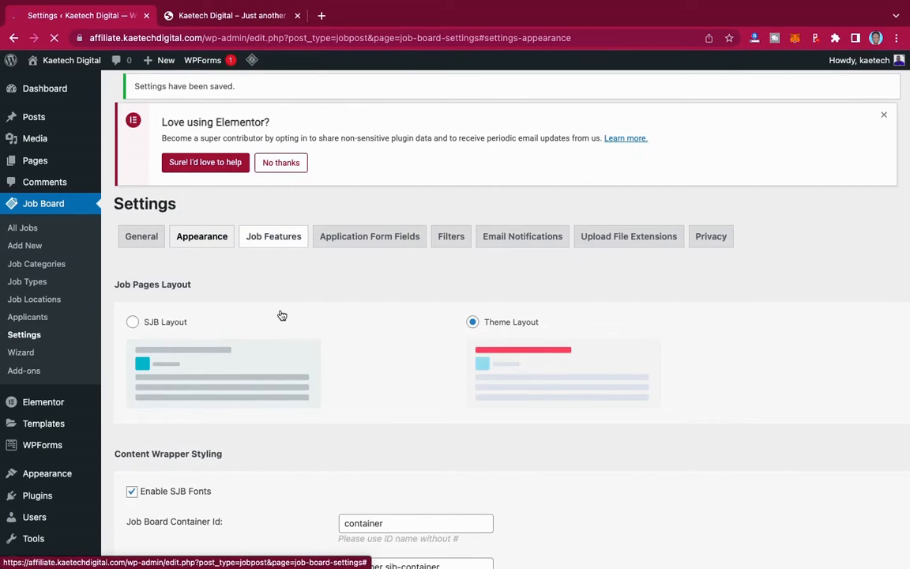
- Add a Salary feature with value 'Enter Va' and the money icon
{"action": "left_click", "coordinate": [274, 239]}
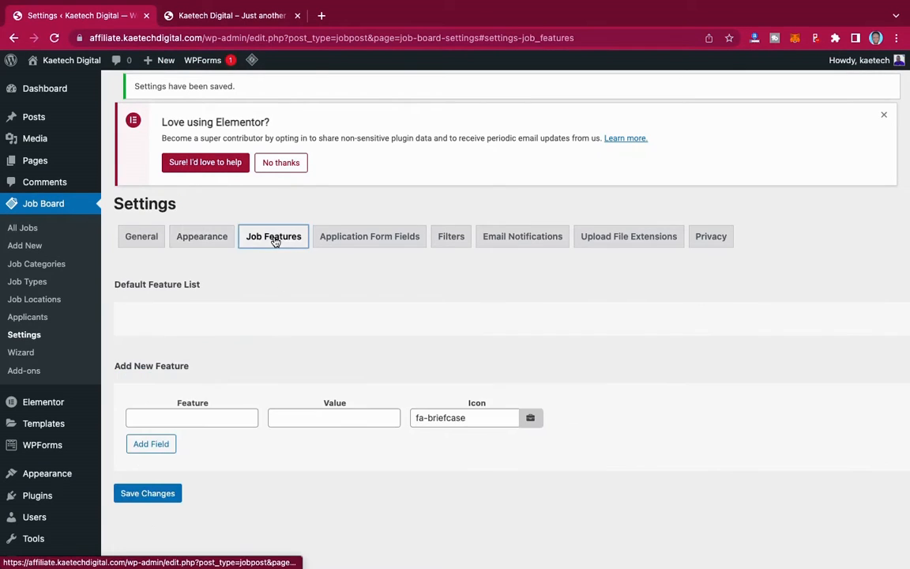
{"action": "scroll", "coordinate": [392, 372], "scroll_direction": "down", "scroll_amount": 2}
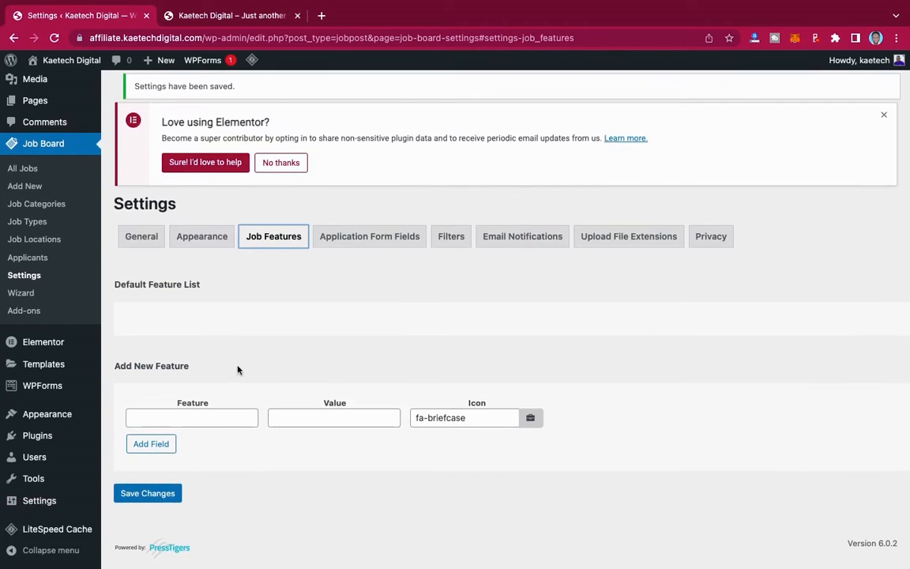
{"action": "scroll", "coordinate": [518, 459], "scroll_direction": "down", "scroll_amount": 1}
{"action": "left_click", "coordinate": [202, 421]}
{"action": "left_click", "coordinate": [200, 452]}
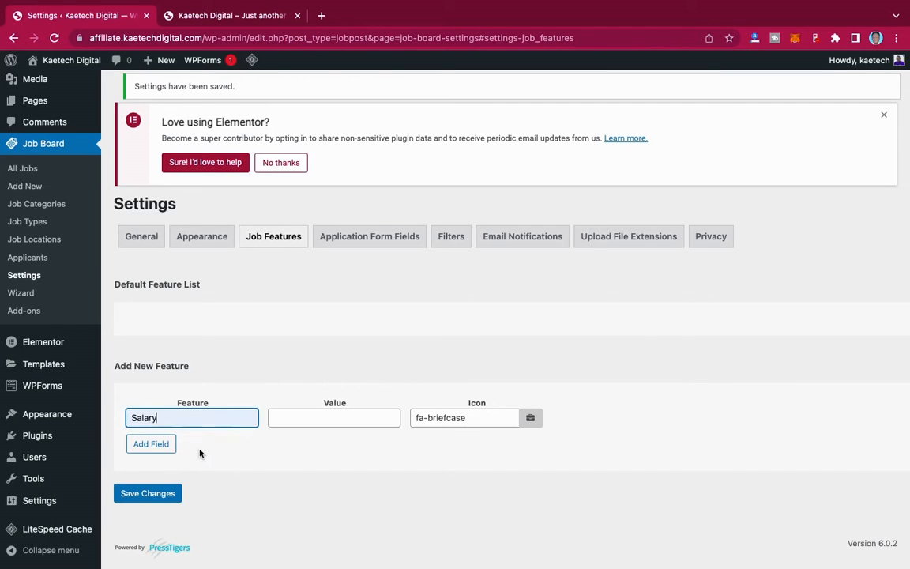
{"action": "left_click", "coordinate": [289, 424]}
{"action": "type", "text": "E"}
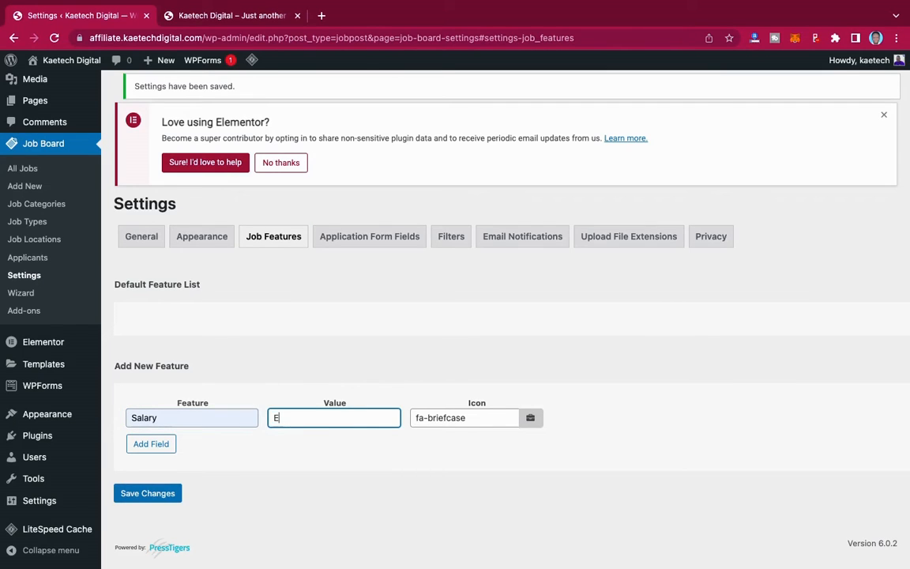
{"action": "type", "text": "nter Va"}
{"action": "left_click", "coordinate": [531, 419]}
{"action": "left_click", "coordinate": [496, 451]}
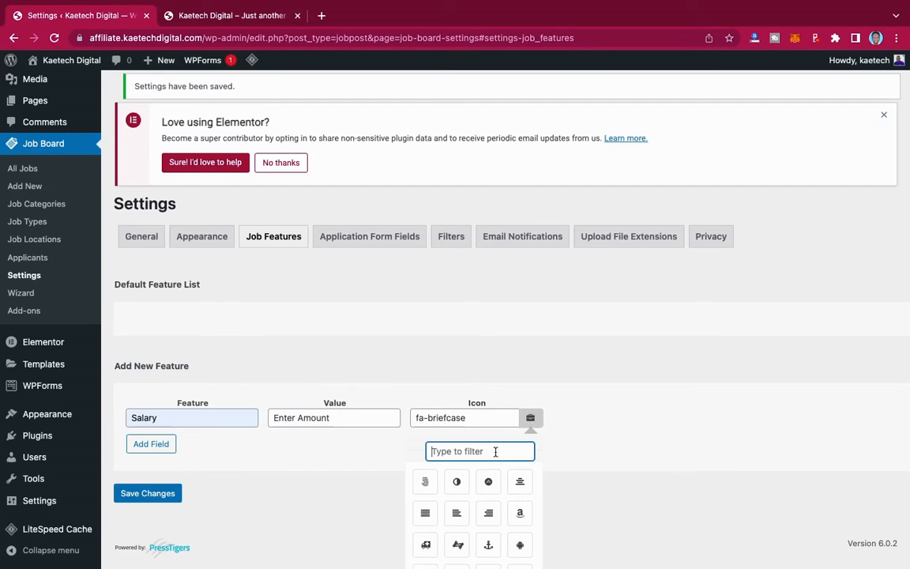
{"action": "type", "text": "money"}
{"action": "left_click", "coordinate": [425, 482]}
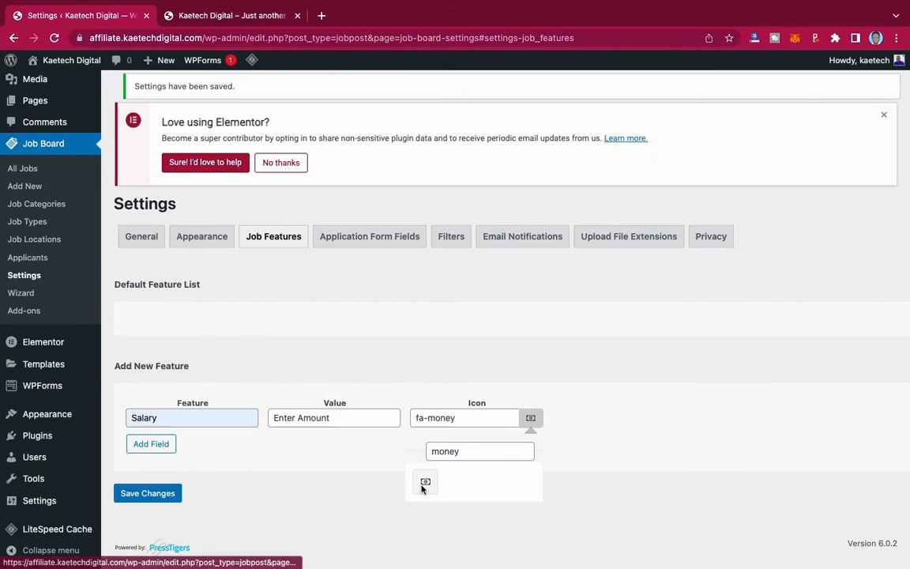
{"action": "left_click", "coordinate": [531, 420]}
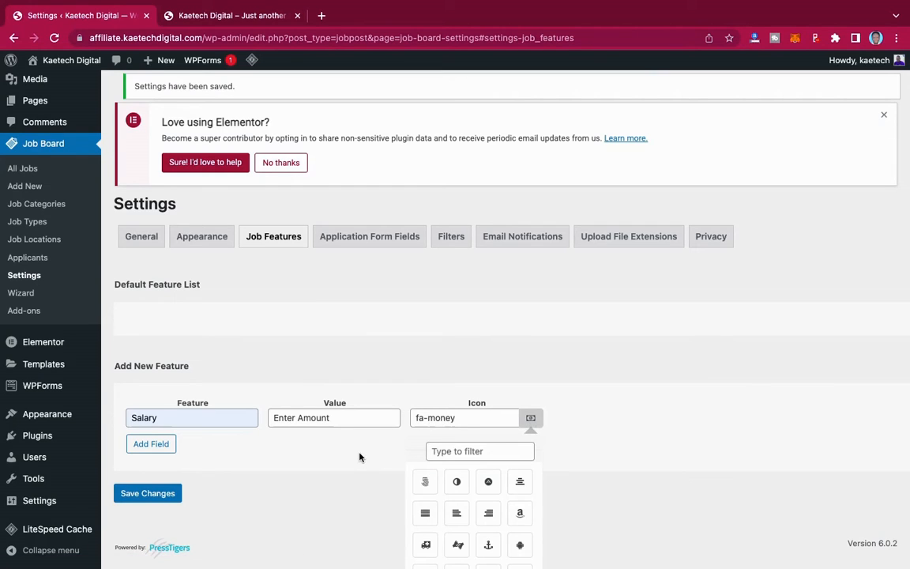
{"action": "left_click", "coordinate": [554, 435]}
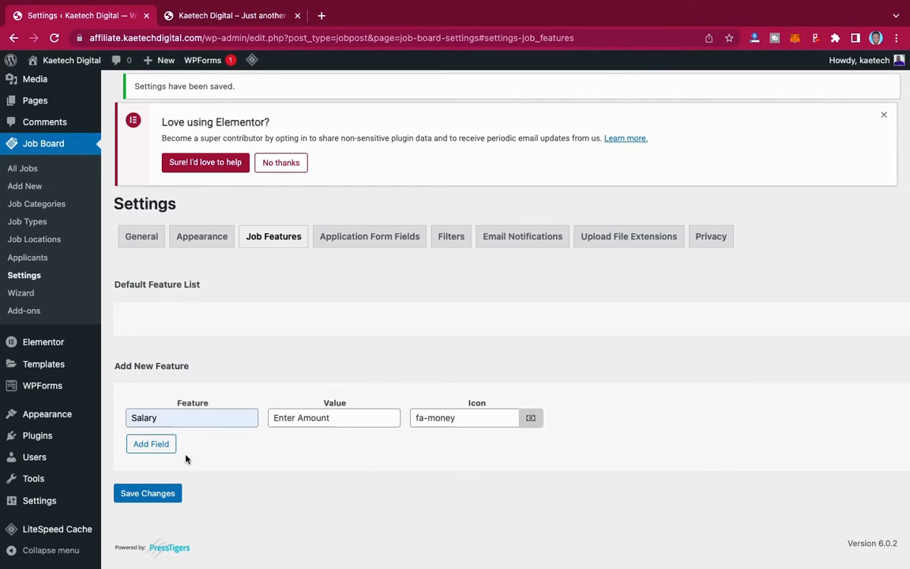
{"action": "left_click", "coordinate": [160, 445]}
{"action": "scroll", "coordinate": [316, 438], "scroll_direction": "down", "scroll_amount": 1}
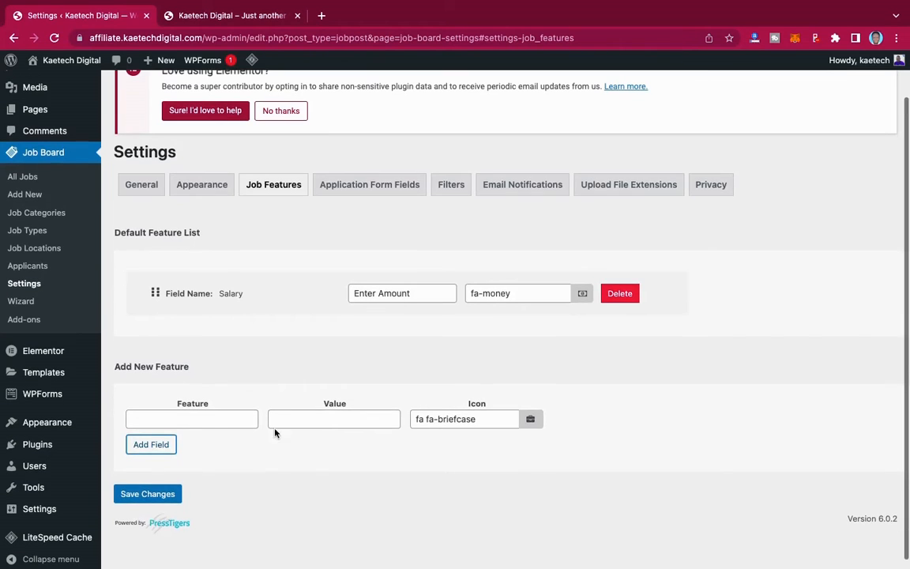
- Add an Accomodation feature with value 'Place text here' and a home icon
{"action": "left_click", "coordinate": [201, 423]}
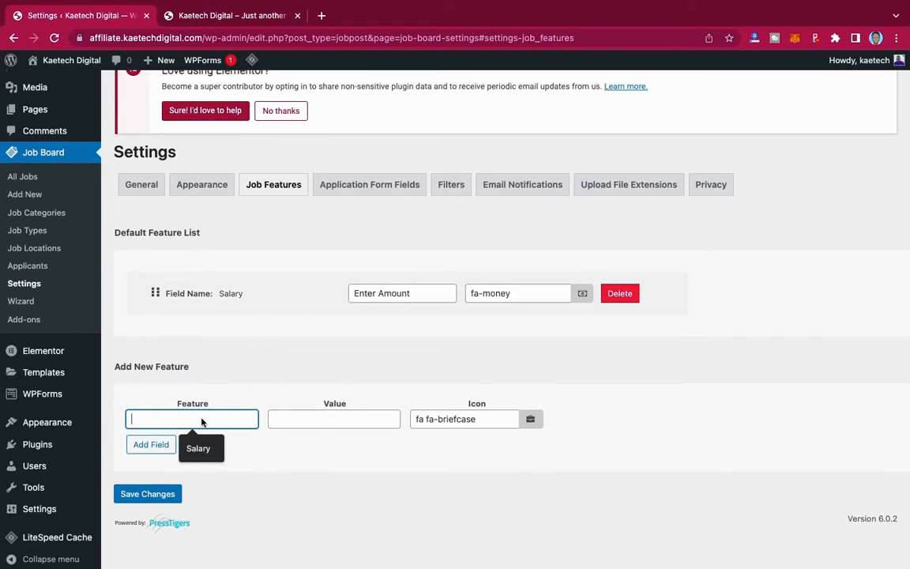
{"action": "type", "text": "Ac"}
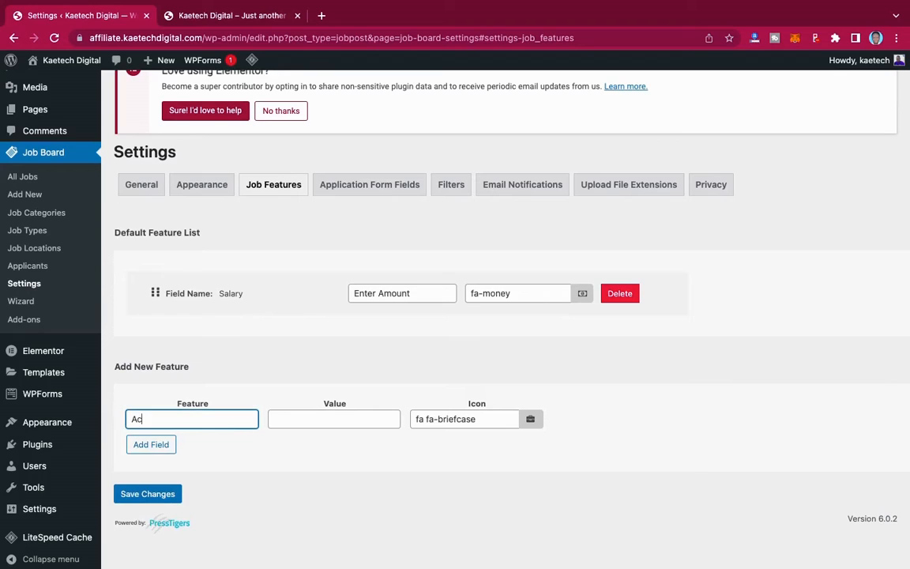
{"action": "type", "text": "comodation"}
{"action": "left_click", "coordinate": [319, 422]}
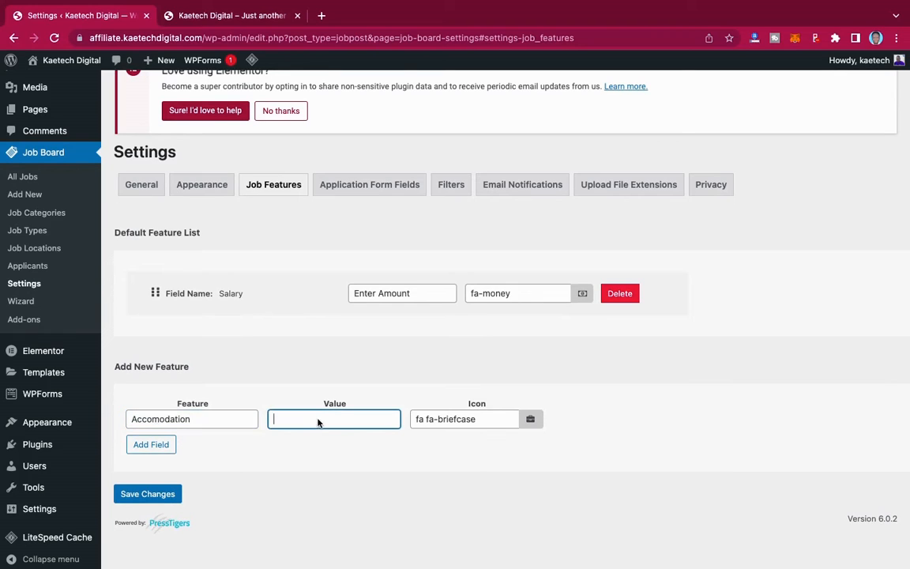
{"action": "type", "text": "Place text here"}
{"action": "left_click", "coordinate": [531, 420]}
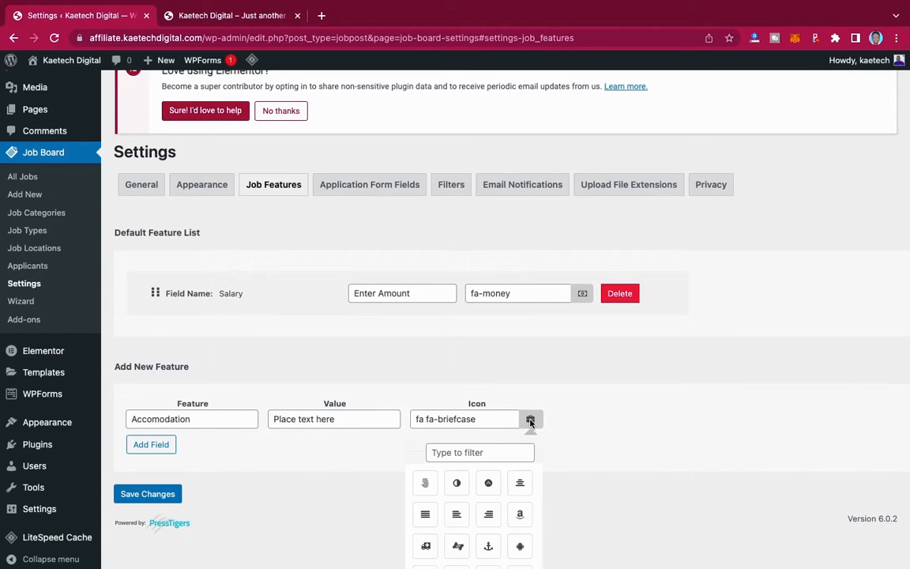
{"action": "type", "text": "home"}
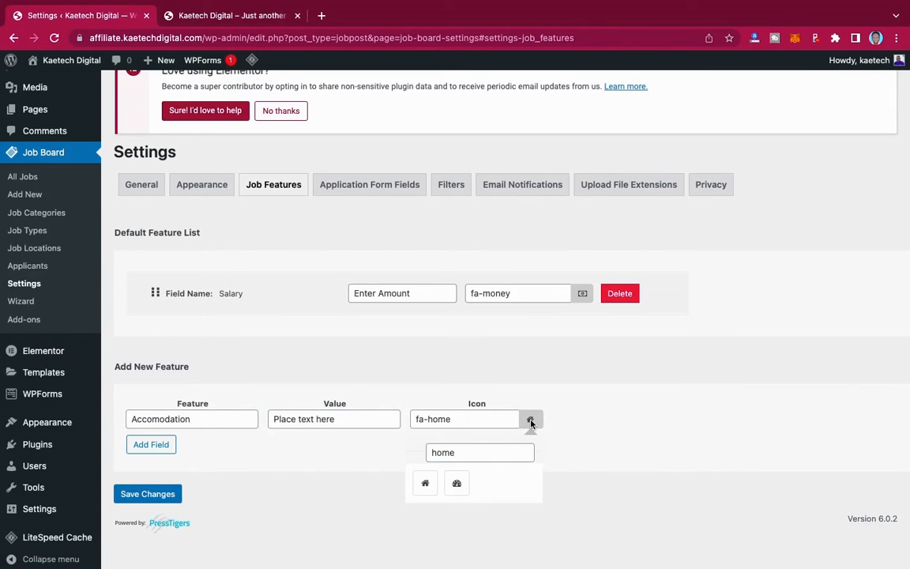
{"action": "left_click", "coordinate": [151, 444]}
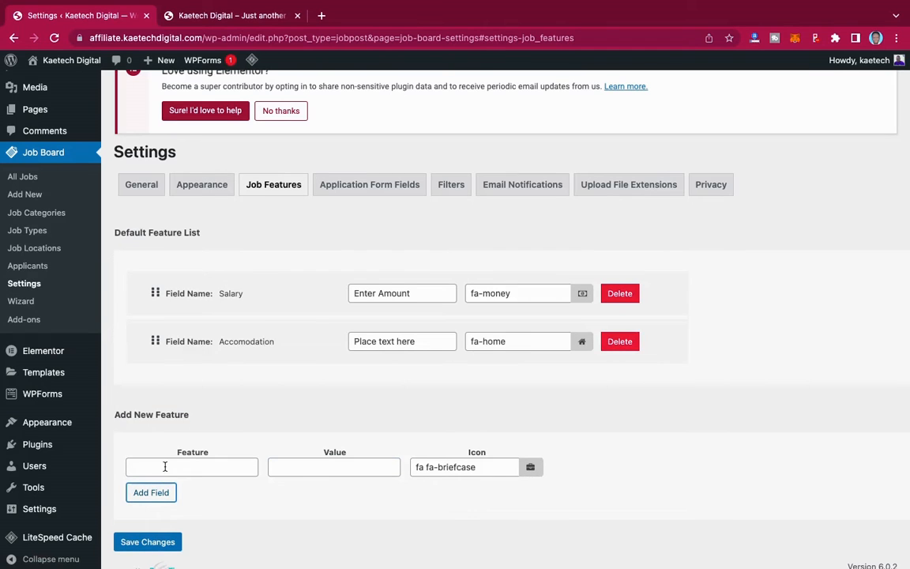
- Add an Overtime Allowance feature with the fa-money icon and save the settings
{"action": "left_click", "coordinate": [166, 467]}
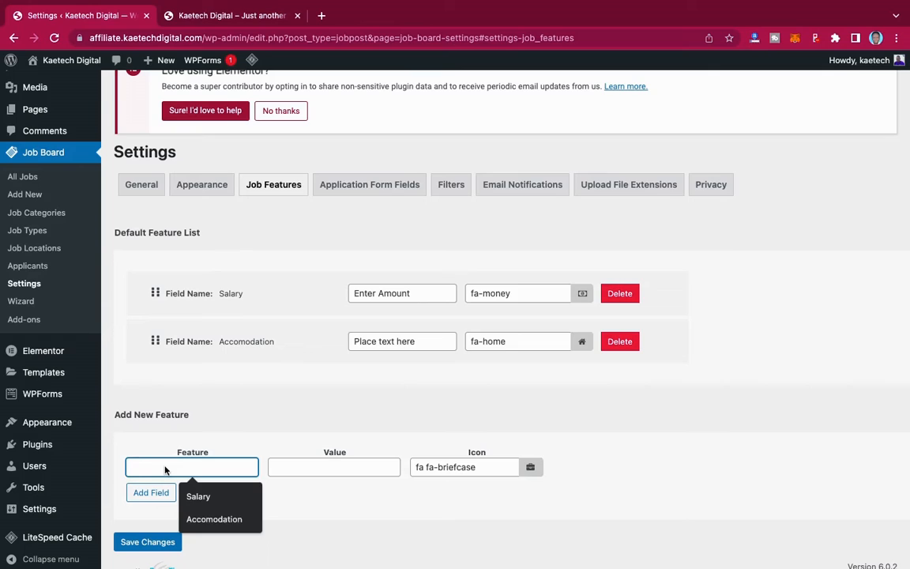
{"action": "type", "text": "Overti"}
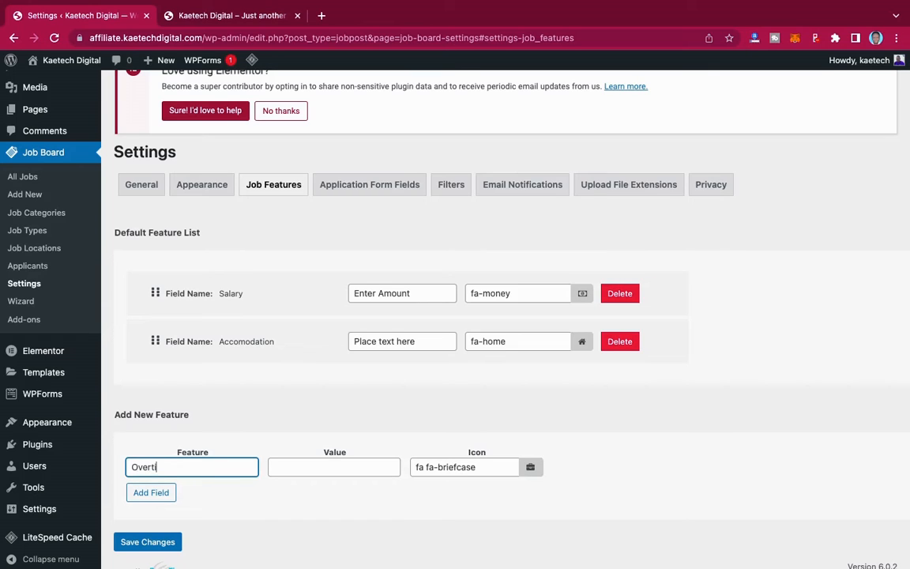
{"action": "type", "text": "me Allowance"}
{"action": "left_click", "coordinate": [313, 473]}
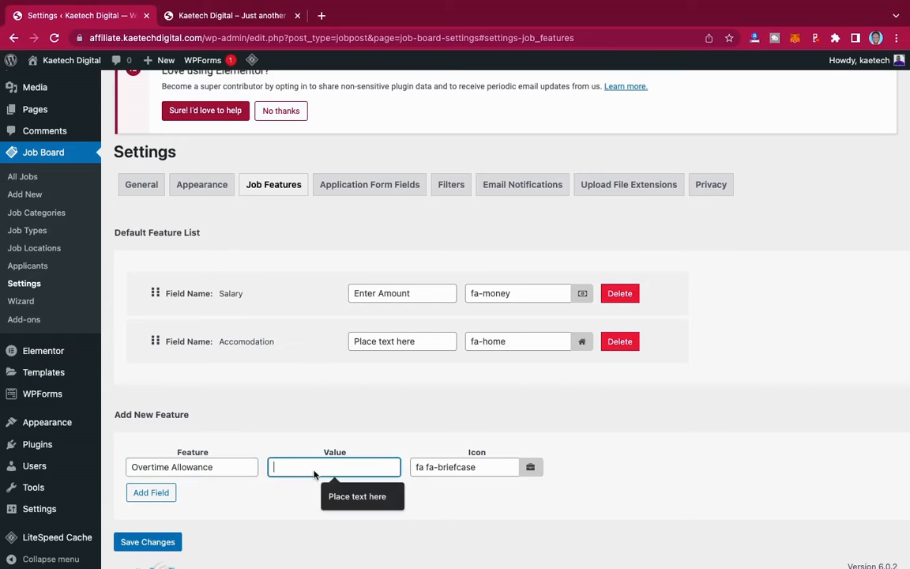
{"action": "left_click", "coordinate": [356, 500]}
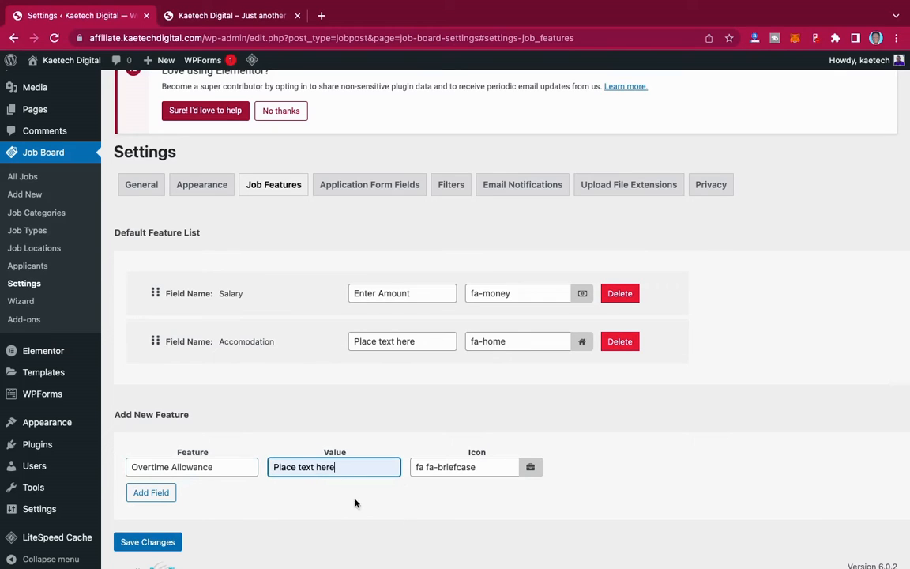
{"action": "left_click", "coordinate": [532, 468]}
{"action": "left_click", "coordinate": [490, 500]}
{"action": "type", "text": "mon"}
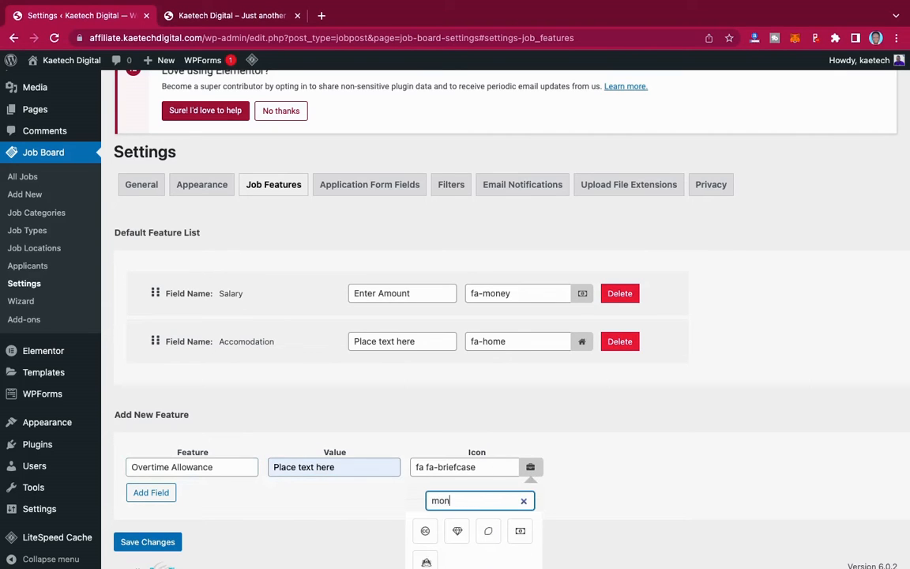
{"action": "left_click", "coordinate": [521, 530]}
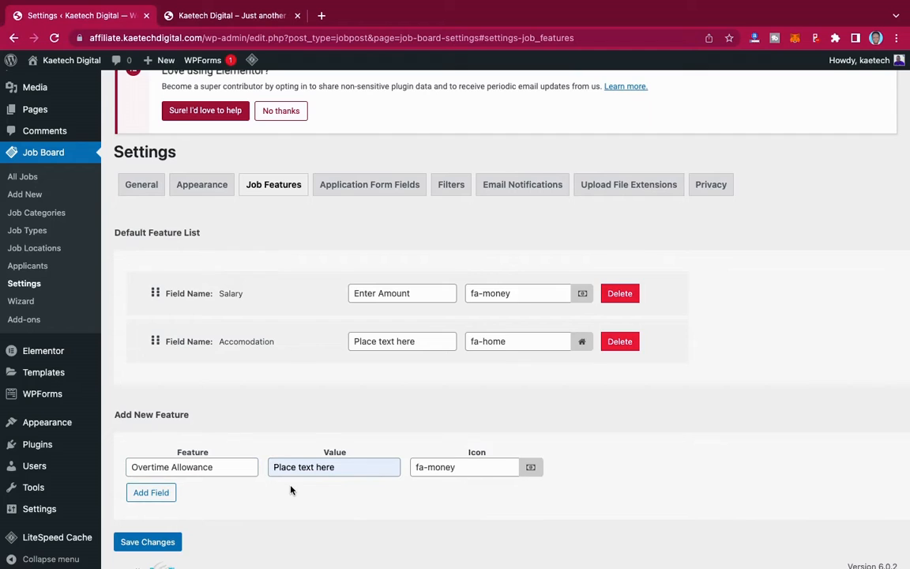
{"action": "scroll", "coordinate": [291, 490], "scroll_direction": "down", "scroll_amount": 1}
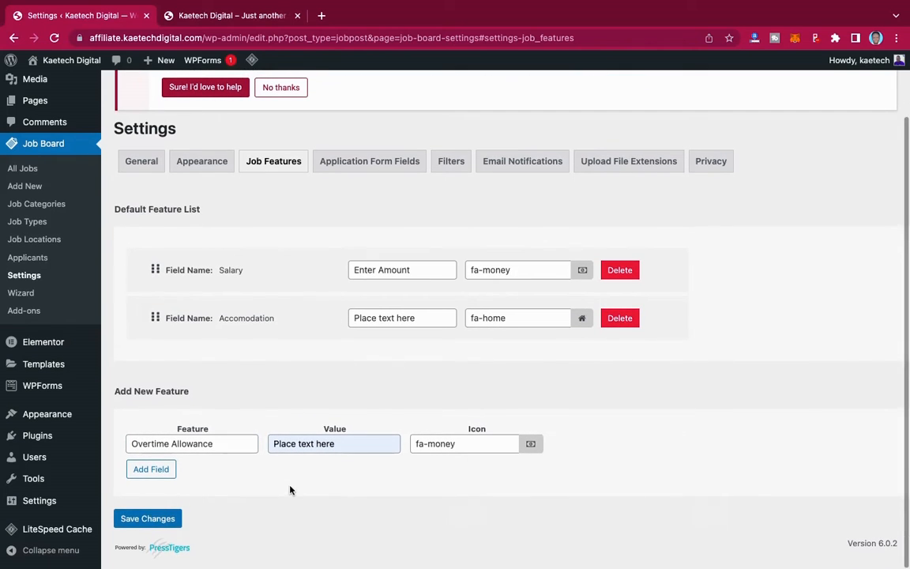
{"action": "left_click", "coordinate": [161, 470]}
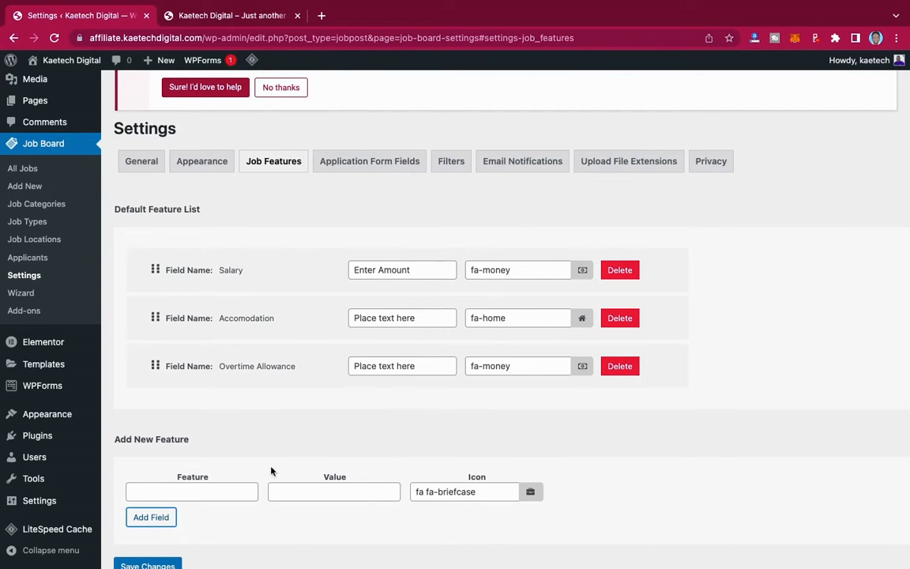
{"action": "scroll", "coordinate": [463, 392], "scroll_direction": "down", "scroll_amount": 1}
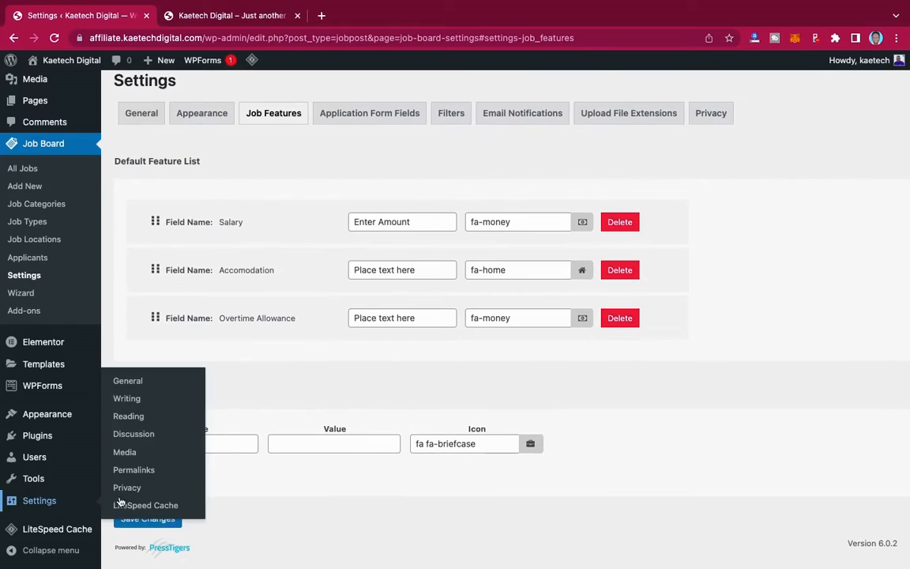
{"action": "left_click", "coordinate": [158, 519]}
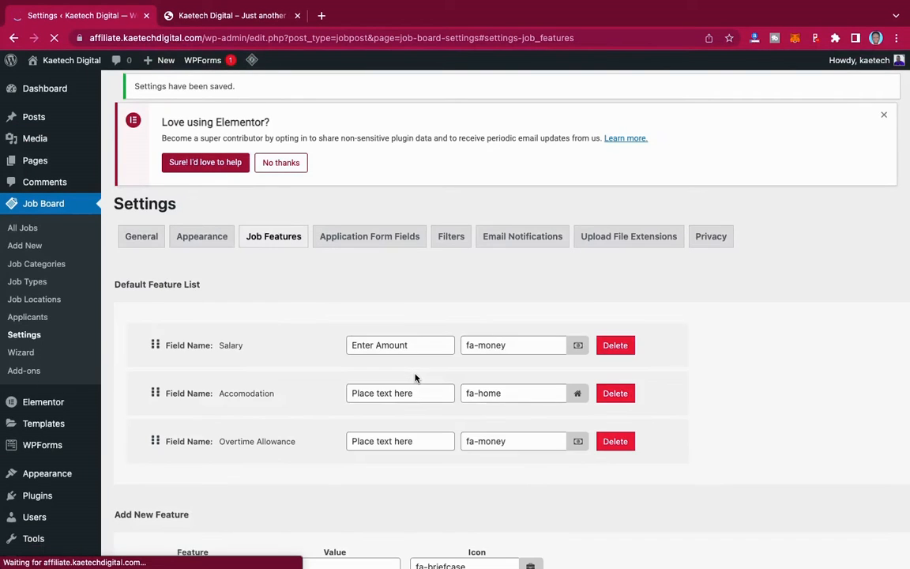
- In Application Form Fields, add a 'Name of applicant' Text Field to the form
{"action": "left_click", "coordinate": [386, 238]}
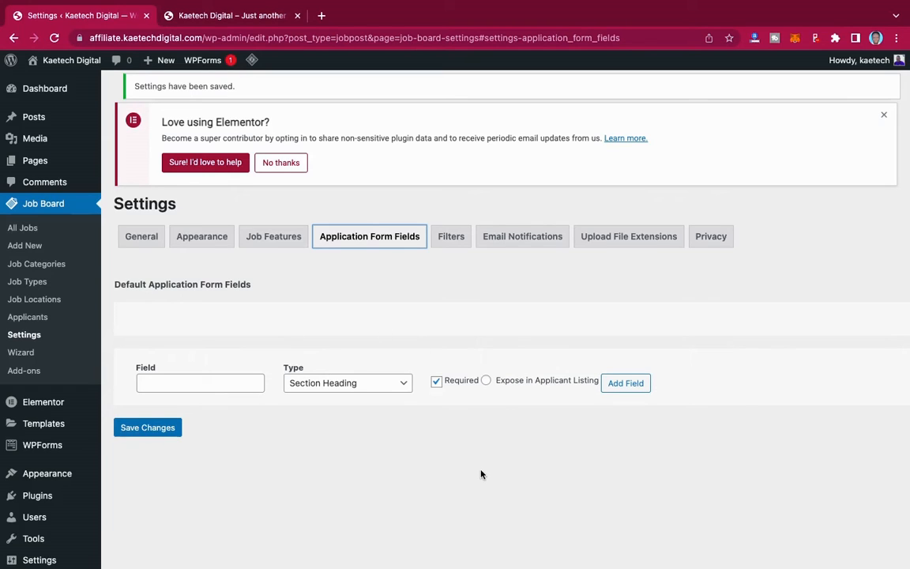
{"action": "left_click", "coordinate": [226, 386]}
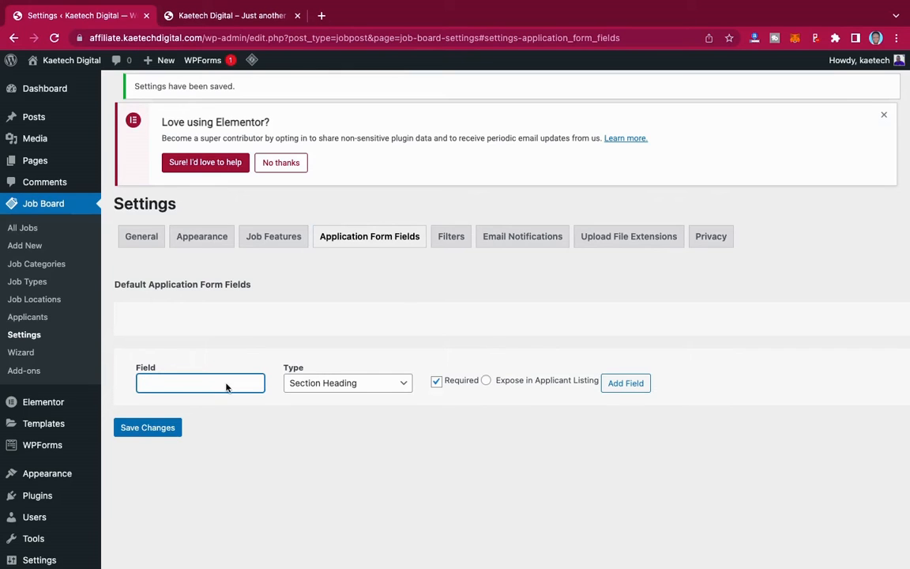
{"action": "type", "text": "Name of applicant"}
{"action": "left_click", "coordinate": [356, 383]}
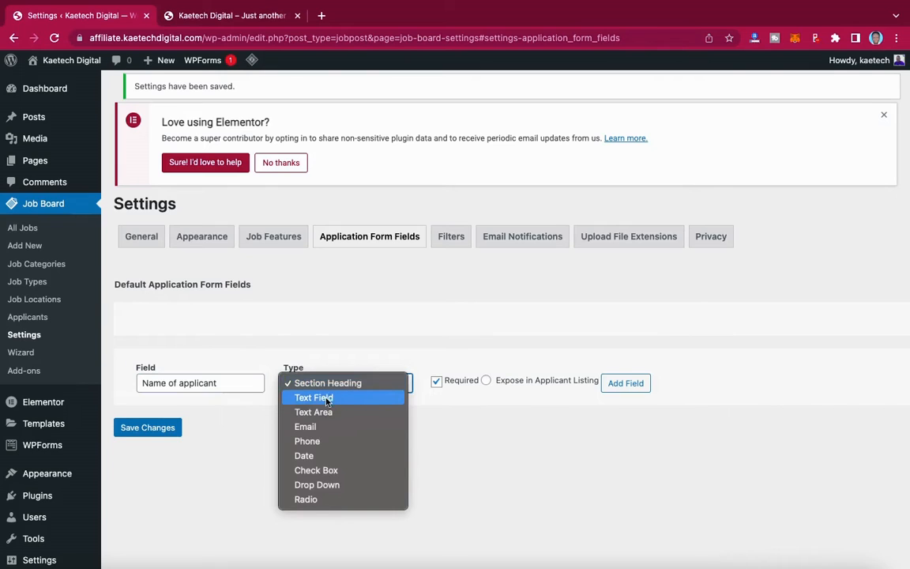
{"action": "left_click", "coordinate": [340, 399]}
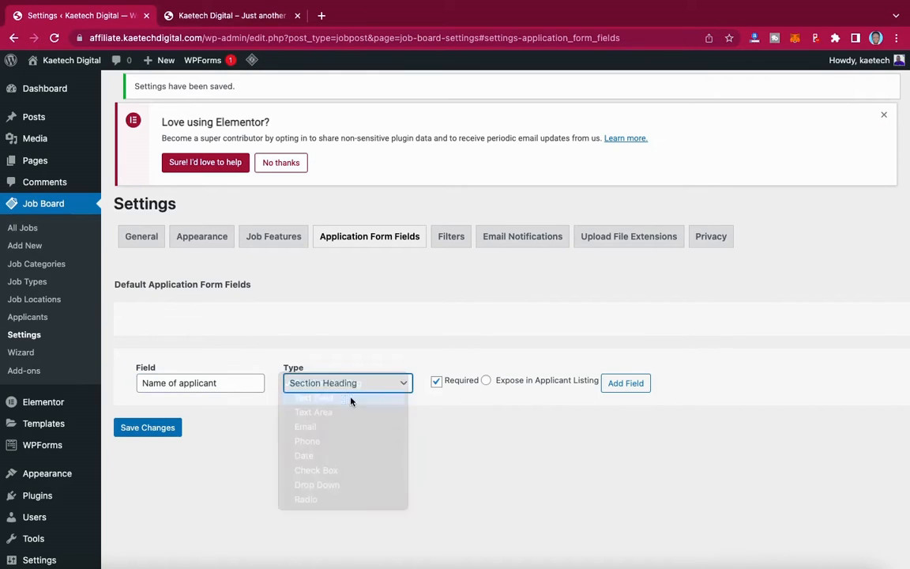
{"action": "left_click", "coordinate": [631, 385]}
- Add an 'Email' field of type Email
{"action": "left_click", "coordinate": [187, 438]}
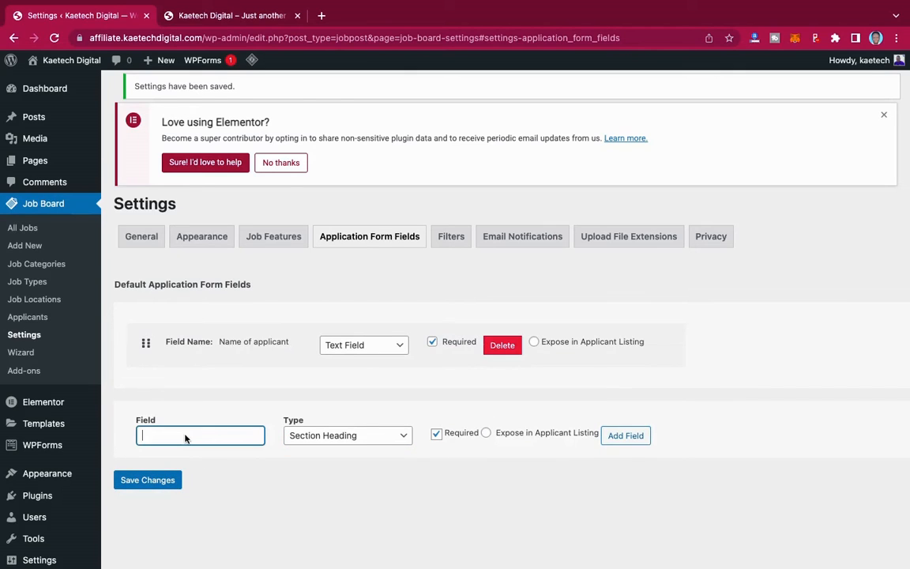
{"action": "type", "text": "Email"}
{"action": "left_click", "coordinate": [334, 437]}
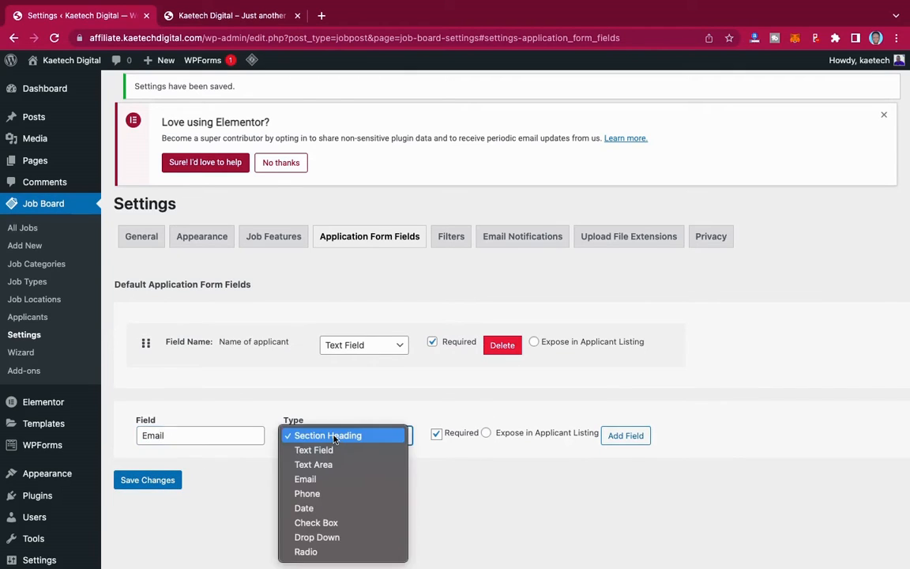
{"action": "left_click", "coordinate": [305, 479]}
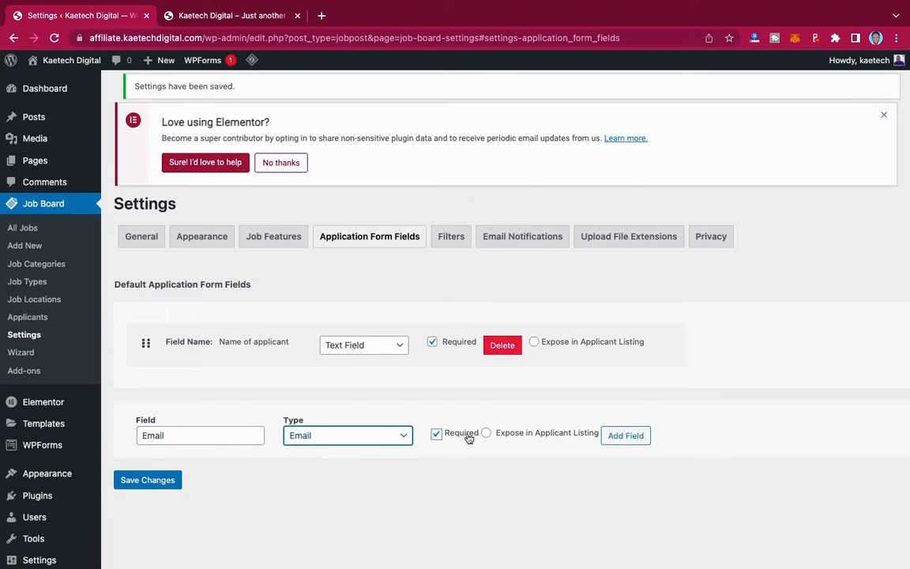
{"action": "left_click", "coordinate": [626, 435]}
- Add a 'Tel' field of type Phone
{"action": "left_click", "coordinate": [211, 479]}
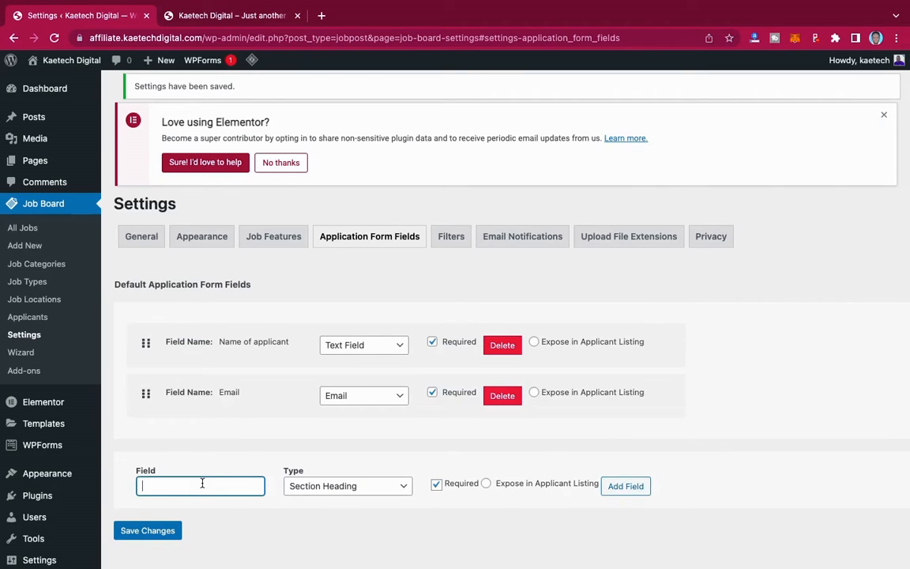
{"action": "type", "text": "Tel"}
{"action": "scroll", "coordinate": [455, 316], "scroll_direction": "down", "scroll_amount": 3}
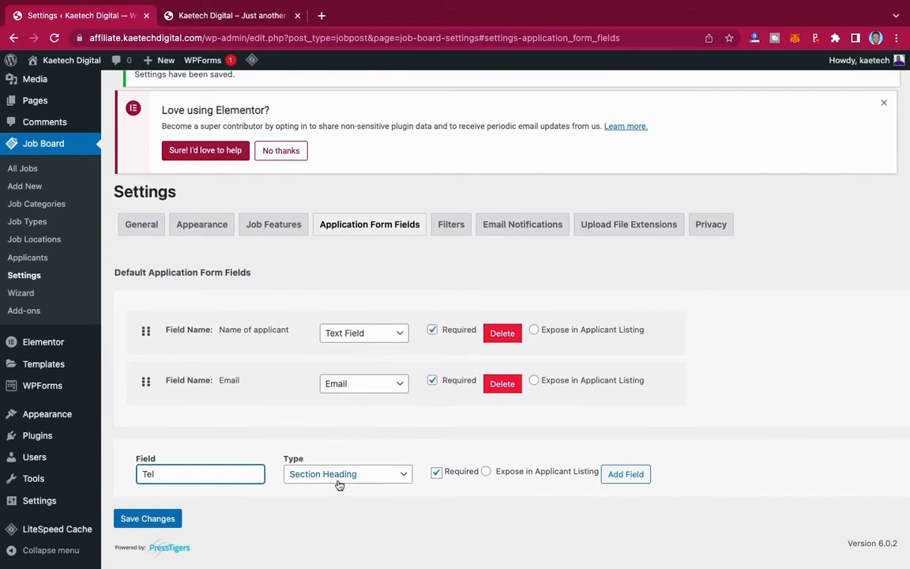
{"action": "left_click", "coordinate": [356, 477]}
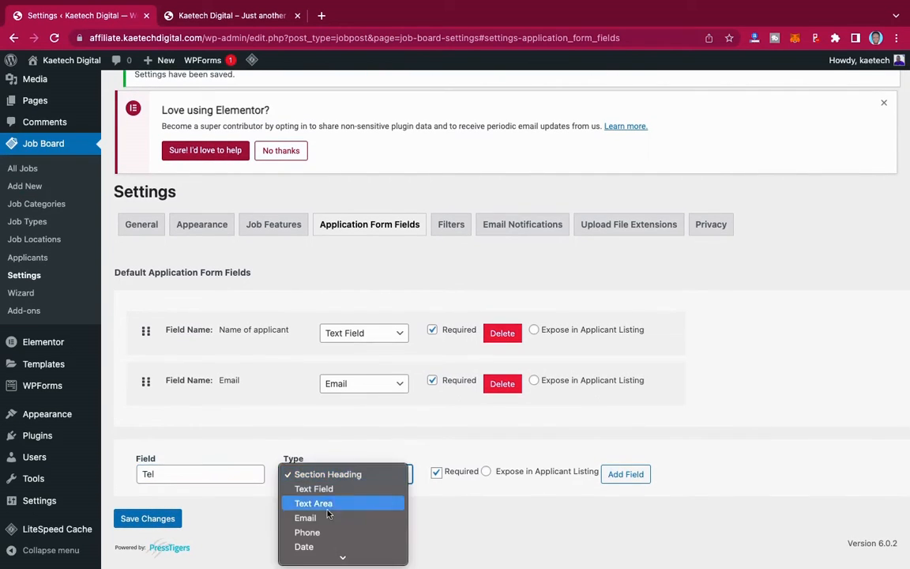
{"action": "left_click", "coordinate": [319, 539]}
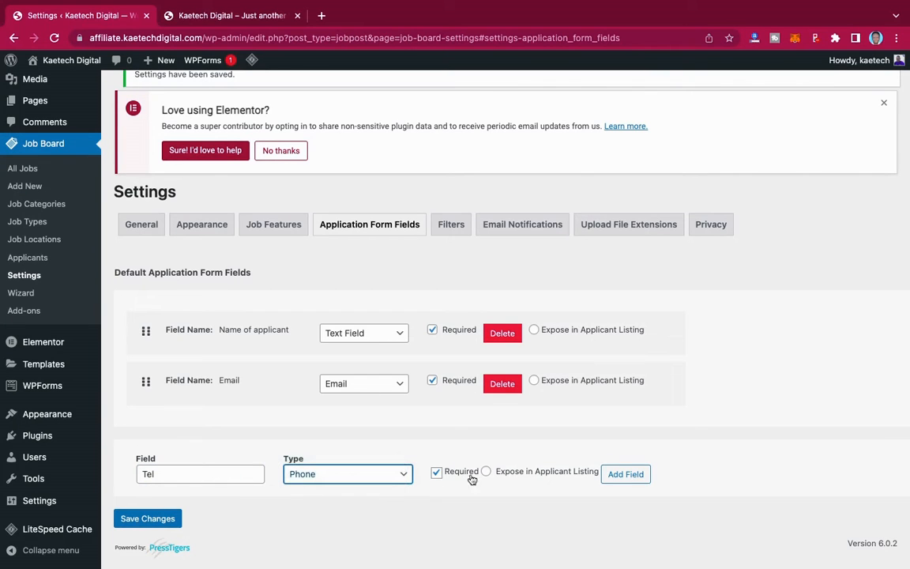
{"action": "left_click", "coordinate": [637, 474]}
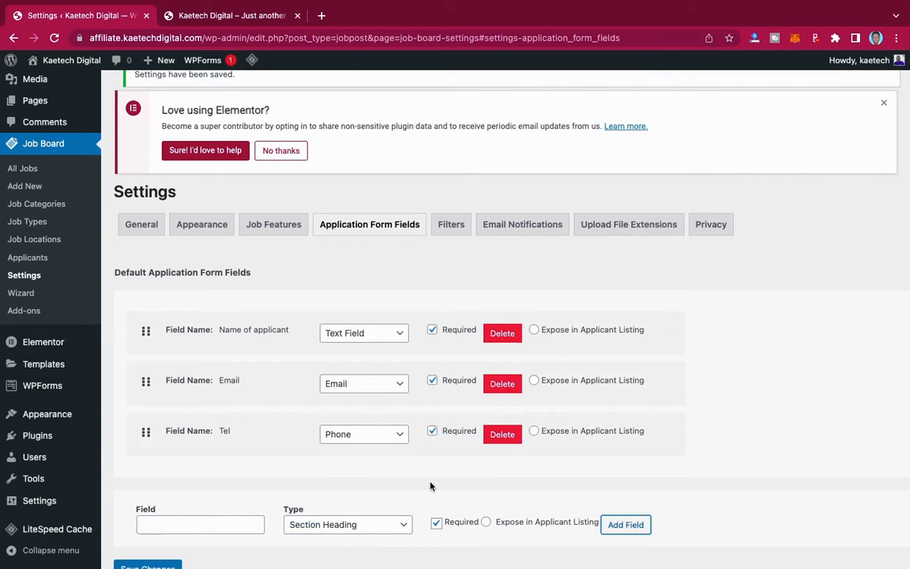
{"action": "scroll", "coordinate": [431, 485], "scroll_direction": "down", "scroll_amount": 1}
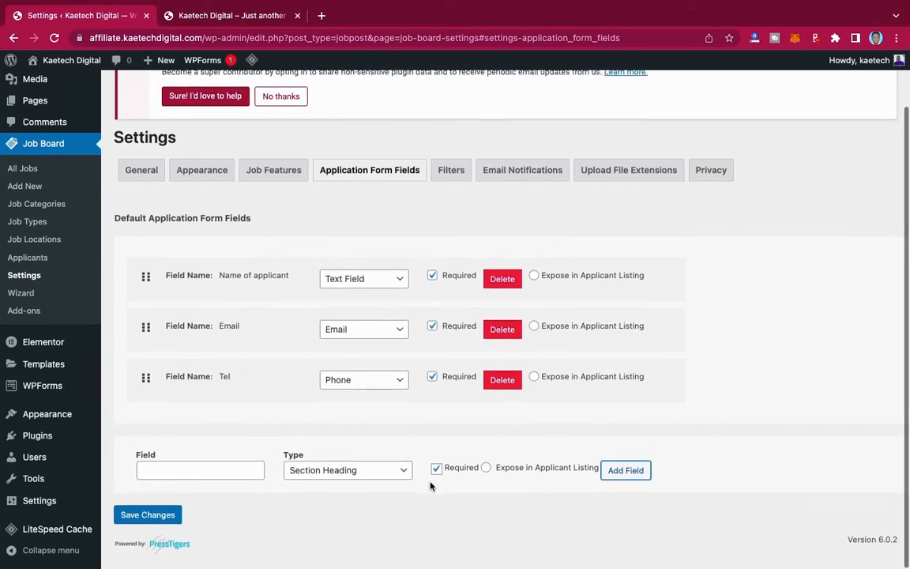
{"action": "left_click", "coordinate": [207, 478]}
- Add a required 'Location' Text Field to the application form
{"action": "type", "text": "Loca"}
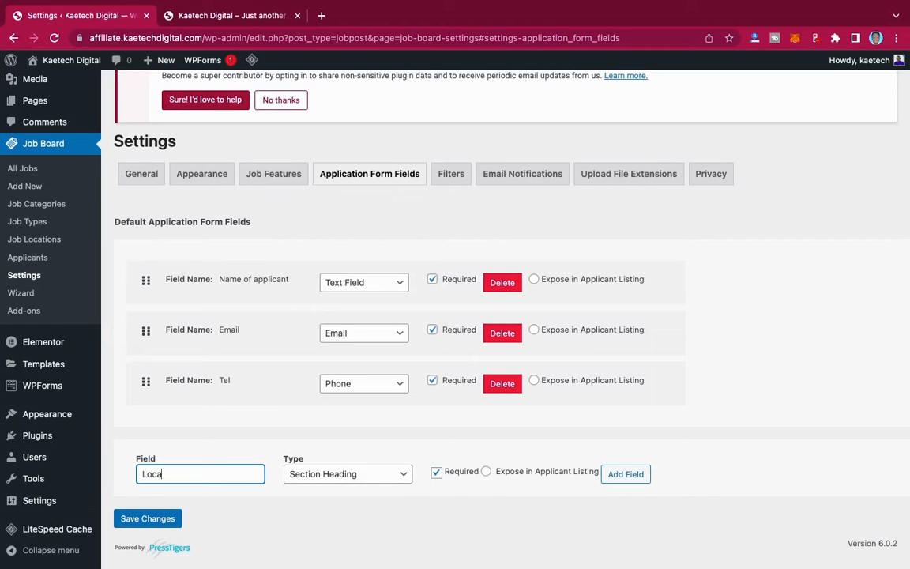
{"action": "type", "text": "tion"}
{"action": "left_click", "coordinate": [352, 474]}
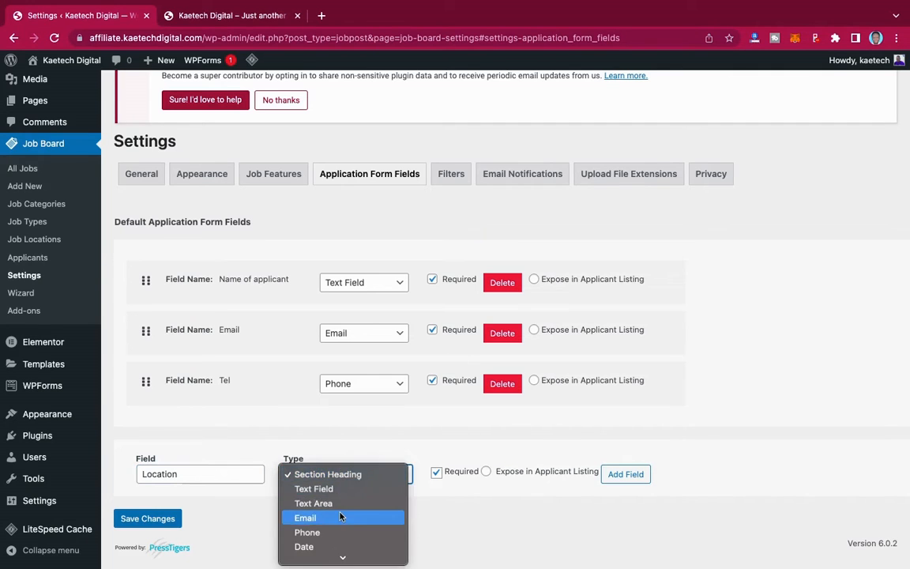
{"action": "left_click", "coordinate": [342, 489]}
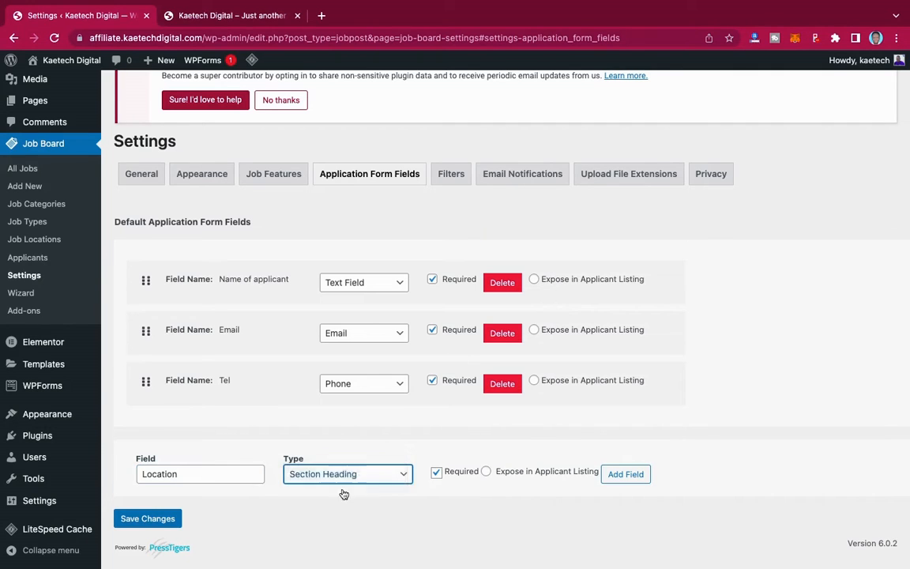
{"action": "left_click", "coordinate": [437, 473]}
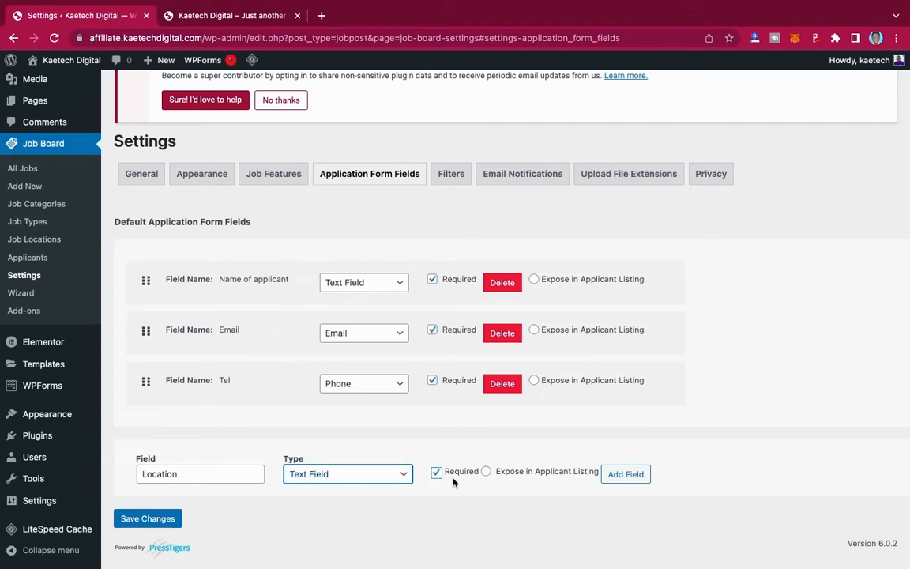
{"action": "left_click", "coordinate": [639, 477]}
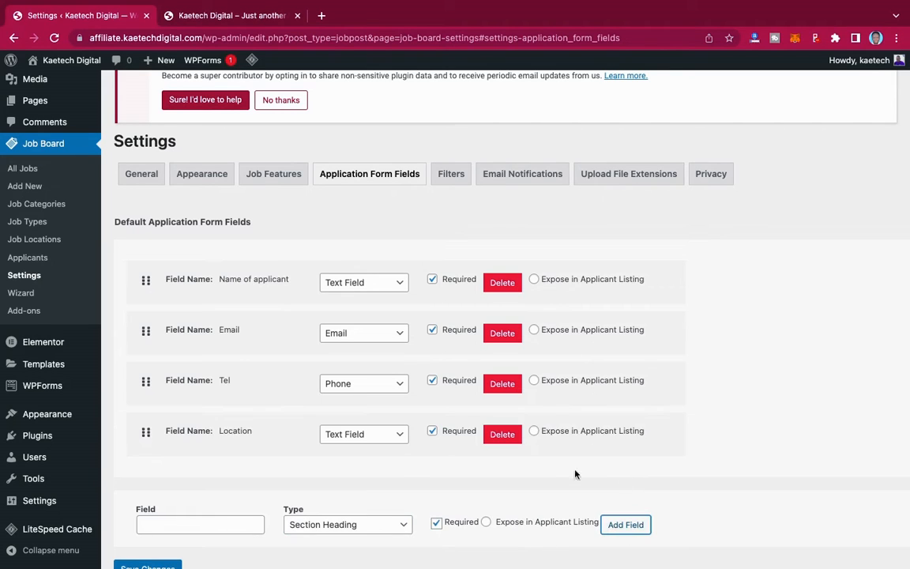
- Add a 'Cover letter' field as a Text Area
{"action": "scroll", "coordinate": [367, 463], "scroll_direction": "down", "scroll_amount": 1}
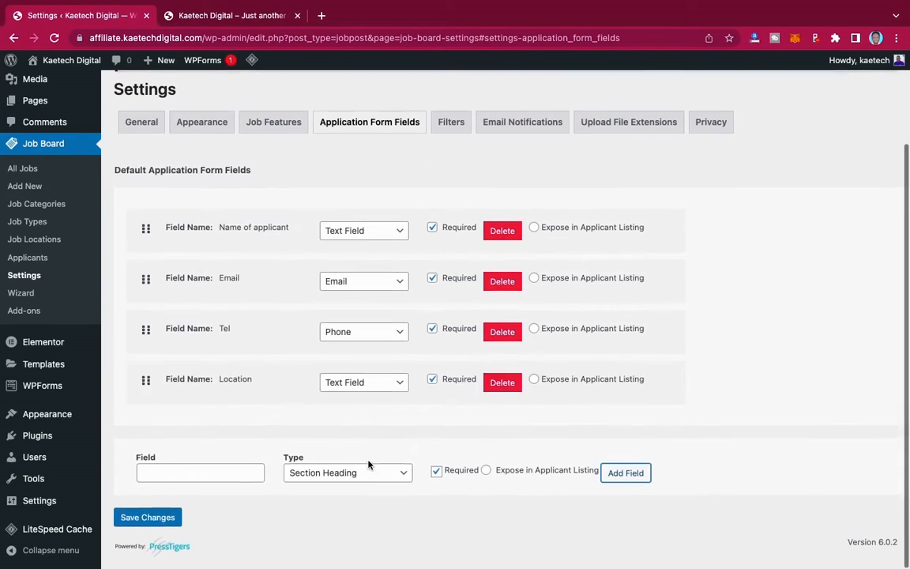
{"action": "left_click", "coordinate": [183, 477]}
{"action": "type", "text": "Co"}
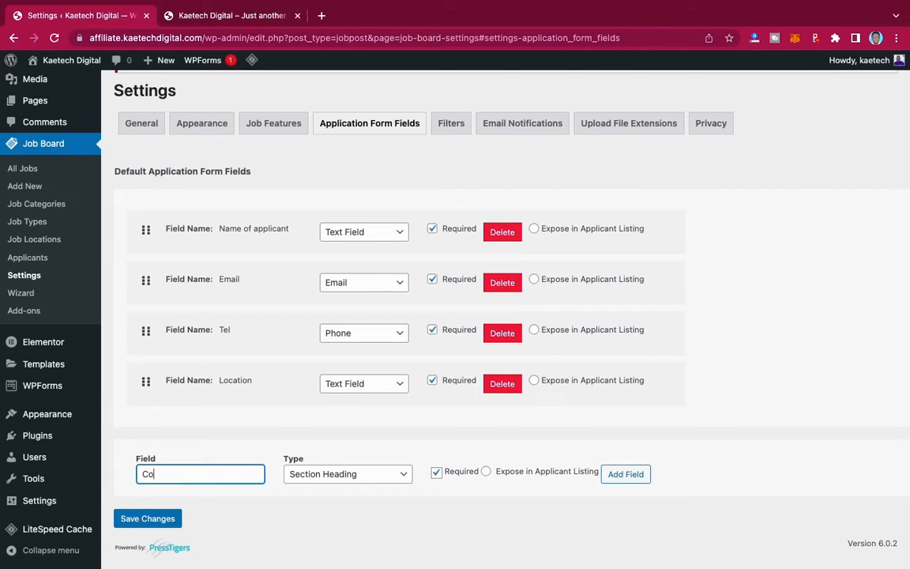
{"action": "type", "text": "ver letter"}
{"action": "left_click", "coordinate": [326, 476]}
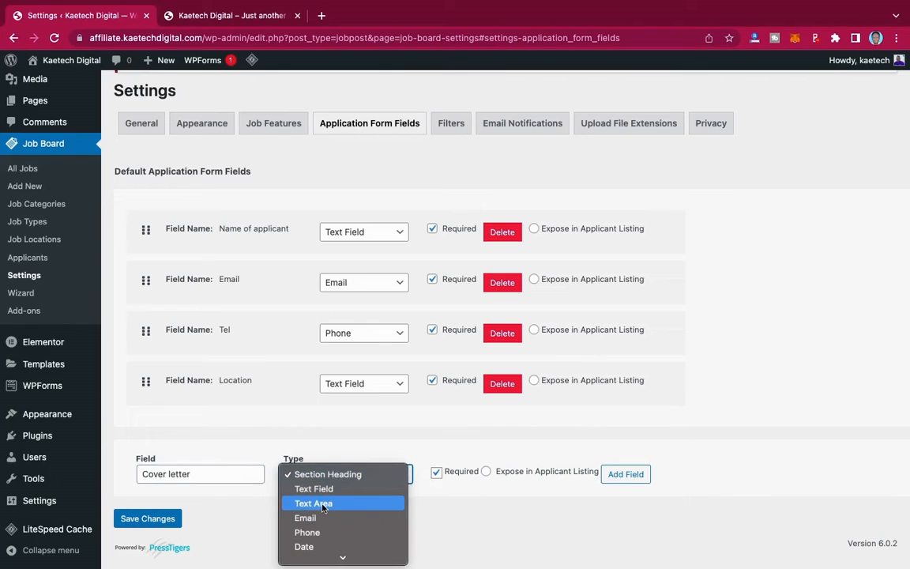
{"action": "left_click", "coordinate": [323, 506]}
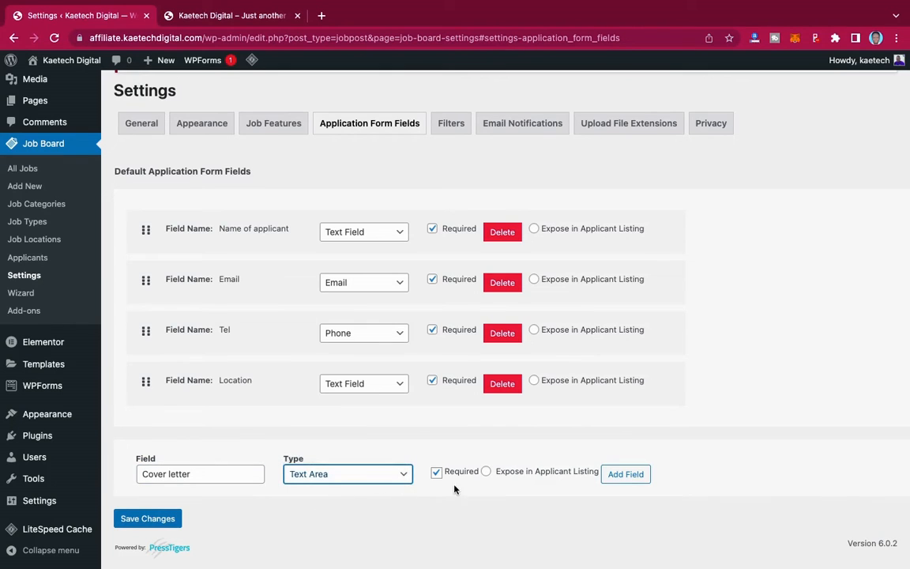
{"action": "left_click", "coordinate": [630, 478]}
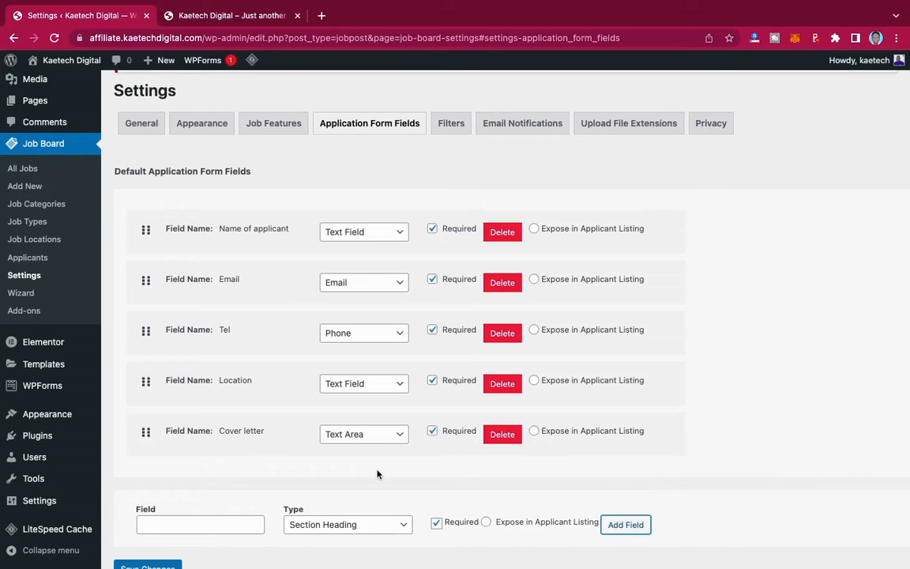
{"action": "scroll", "coordinate": [328, 474], "scroll_direction": "down", "scroll_amount": 1}
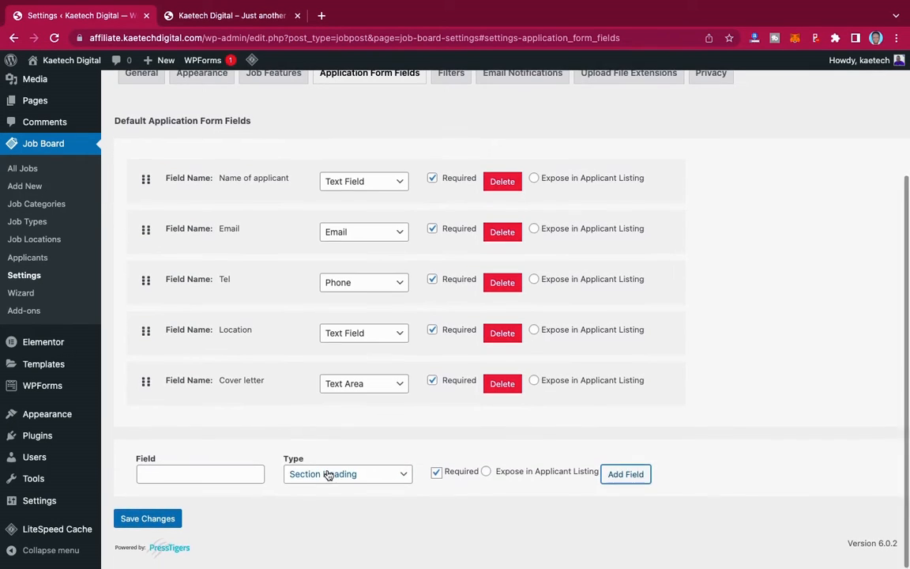
- Dismiss the next field's type list without adding it, and save the form settings
{"action": "left_click", "coordinate": [327, 474]}
{"action": "scroll", "coordinate": [313, 539], "scroll_direction": "down", "scroll_amount": 2}
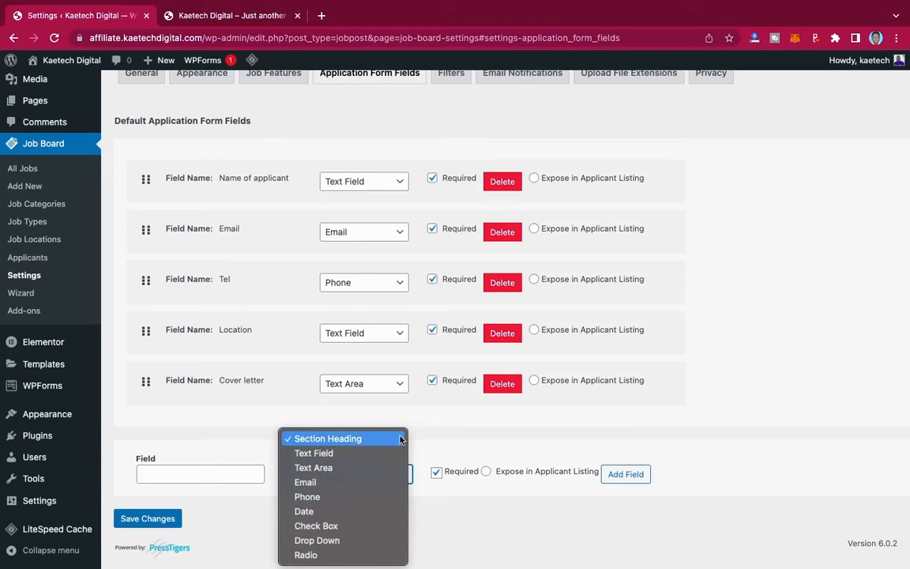
{"action": "left_click", "coordinate": [453, 434]}
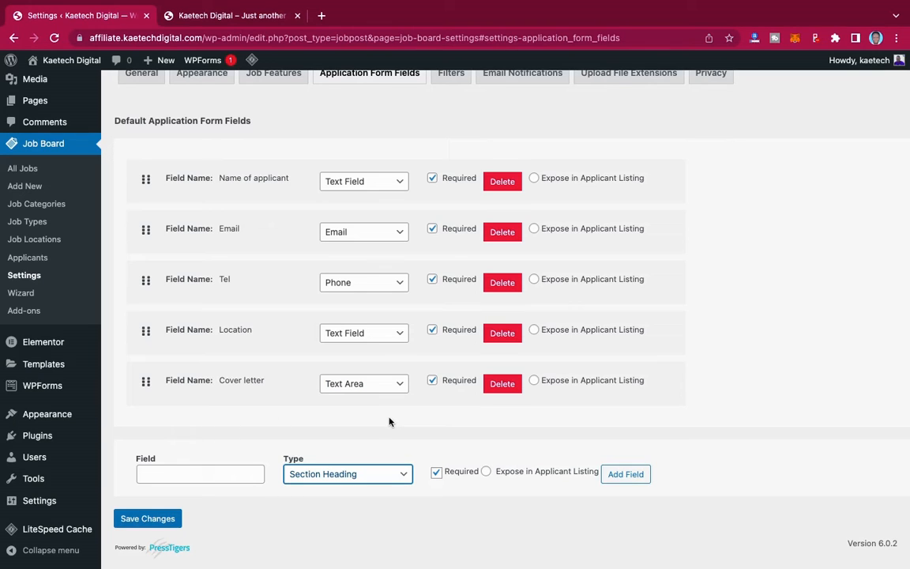
{"action": "left_click", "coordinate": [150, 518]}
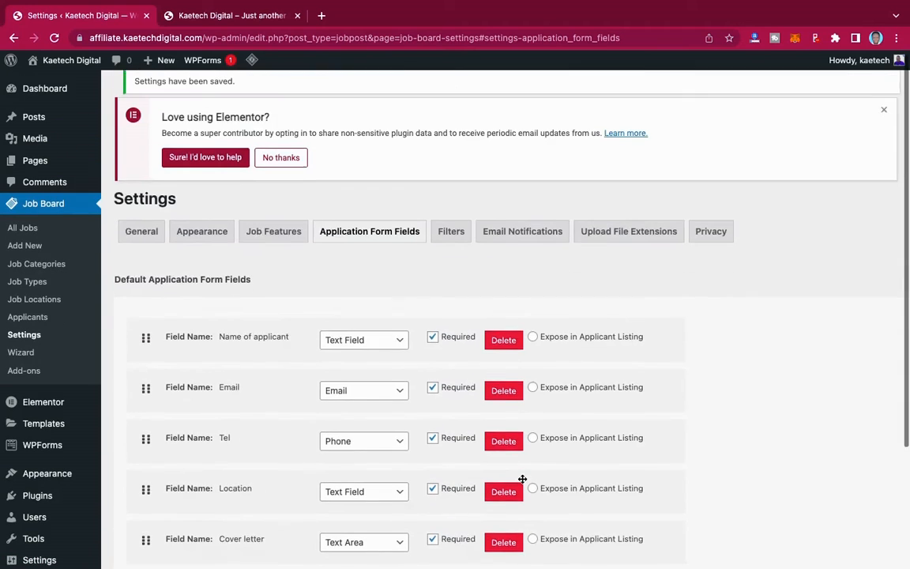
- Show the Job Board Filters settings for Job Category, Job Type, Job Location and Search Bar
{"action": "left_click", "coordinate": [448, 241]}
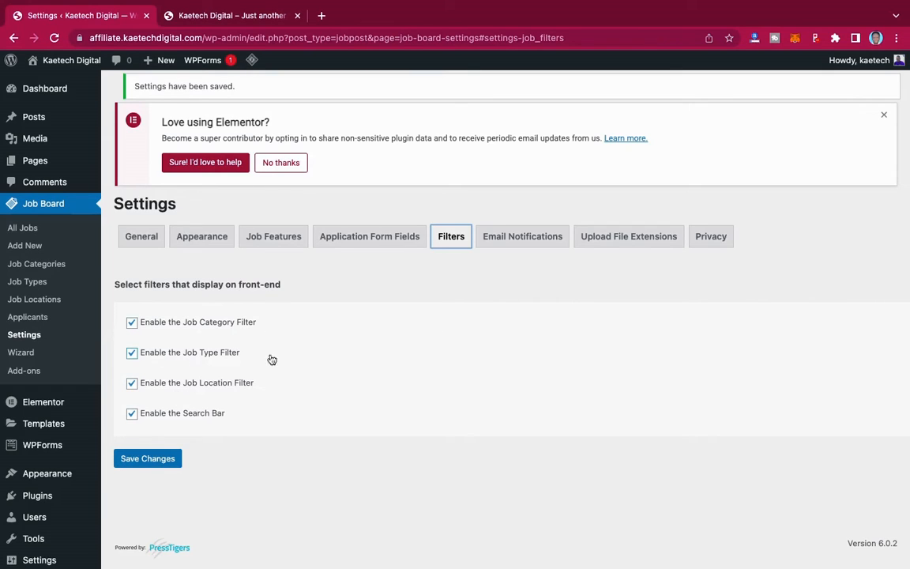
- Check the HR email and notification options, then view the Upload File Extensions settings
{"action": "left_click", "coordinate": [524, 239]}
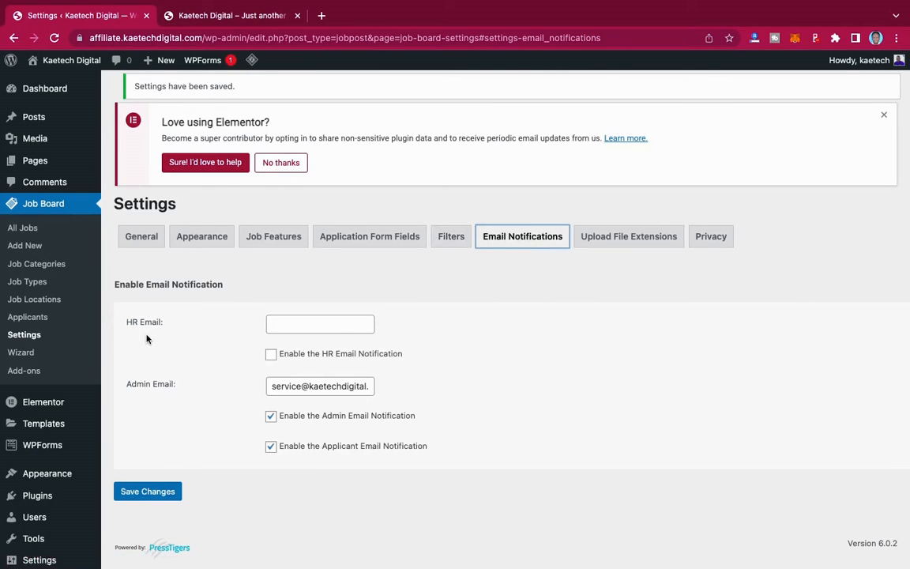
{"action": "left_click", "coordinate": [308, 325]}
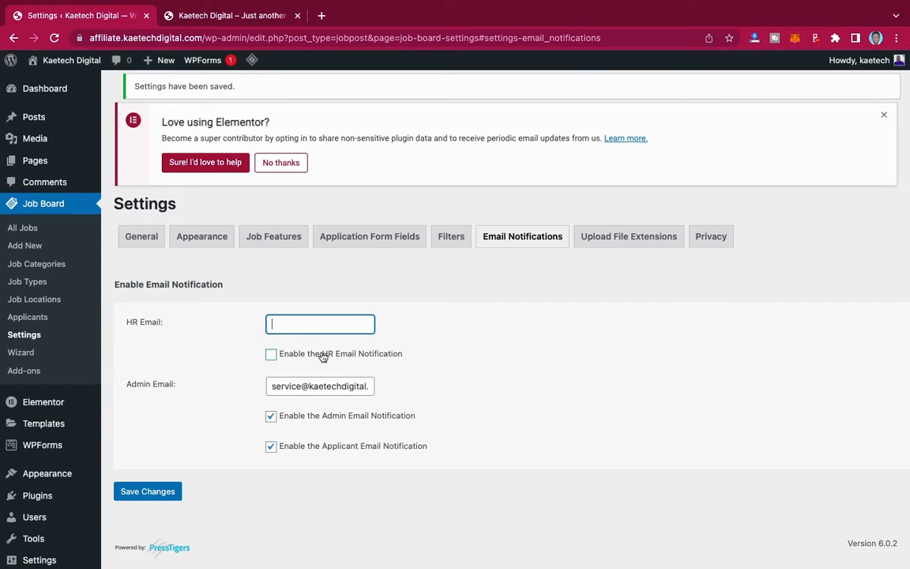
{"action": "left_click", "coordinate": [271, 354]}
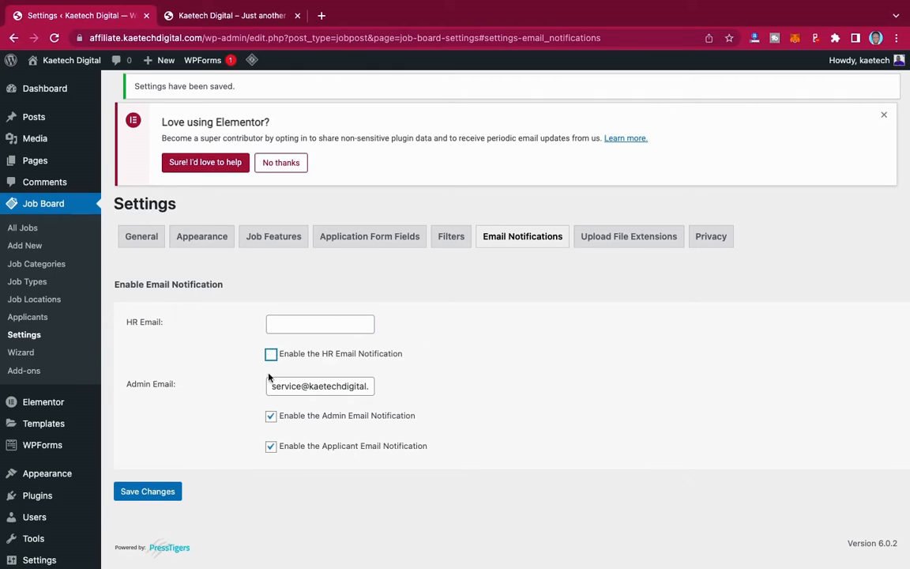
{"action": "left_click", "coordinate": [627, 240]}
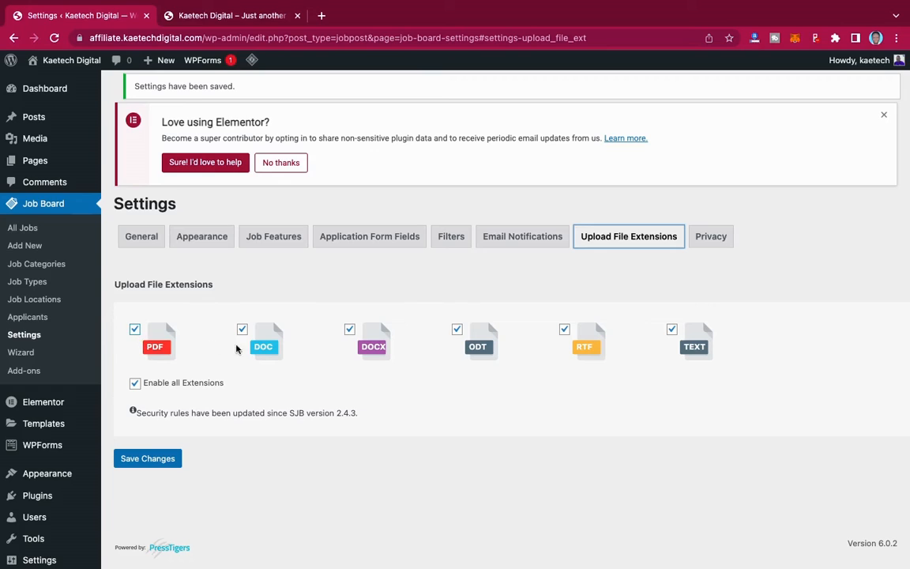
- Turn off Enable all Extensions, ODT and RTF, leaving PDF, DOC, DOCX, TEXT, and save
{"action": "left_click", "coordinate": [135, 384]}
{"action": "left_click", "coordinate": [136, 385]}
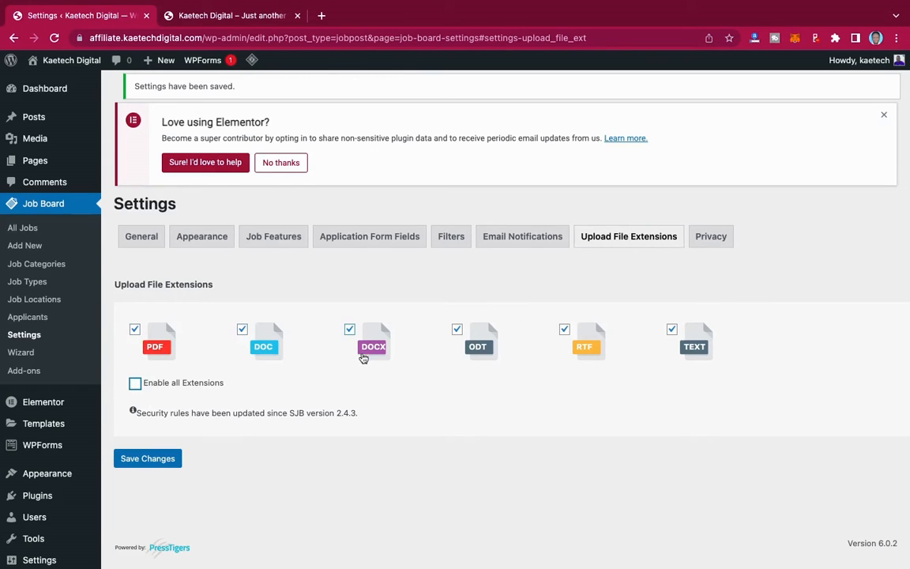
{"action": "left_click", "coordinate": [458, 329]}
{"action": "left_click", "coordinate": [565, 331]}
{"action": "left_click", "coordinate": [155, 459]}
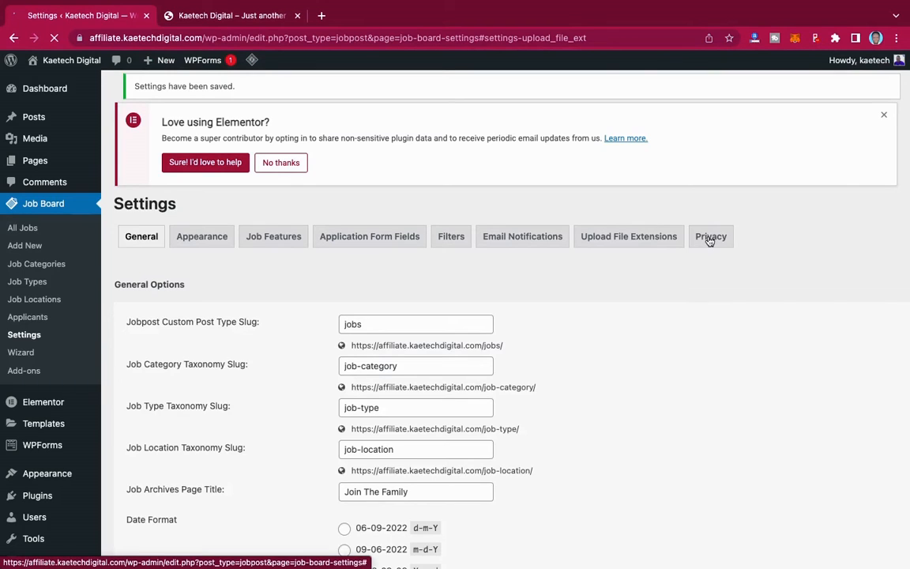
- Enable the Terms & Conditions field, label the privacy policy 'Privacy policy', and start a new browser tab
{"action": "left_click", "coordinate": [710, 237]}
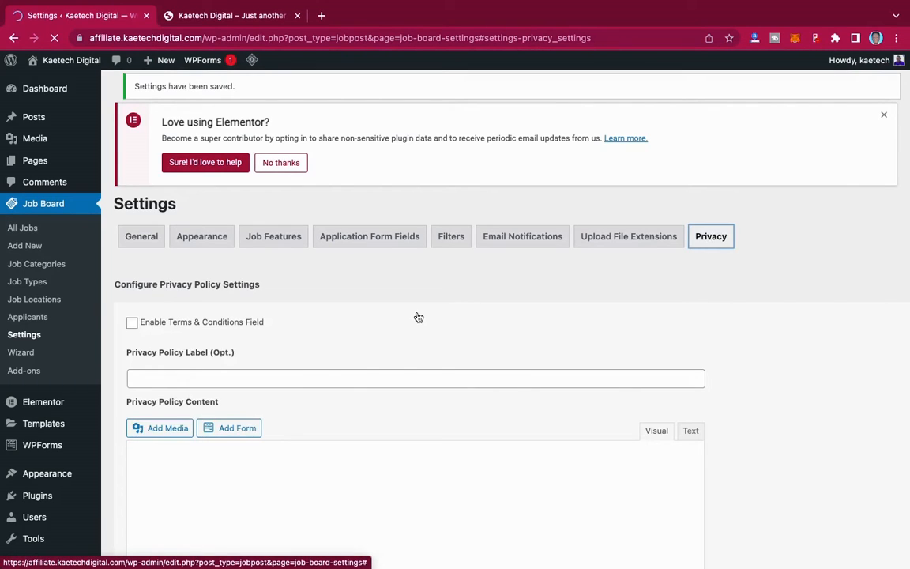
{"action": "scroll", "coordinate": [417, 316], "scroll_direction": "down", "scroll_amount": 3}
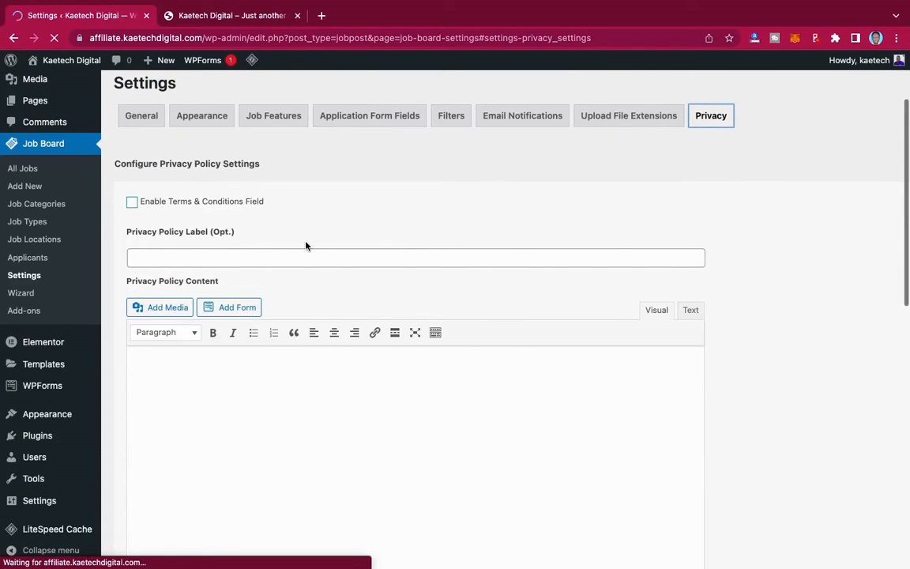
{"action": "scroll", "coordinate": [173, 232], "scroll_direction": "down", "scroll_amount": 5}
{"action": "scroll", "coordinate": [171, 231], "scroll_direction": "down", "scroll_amount": 2}
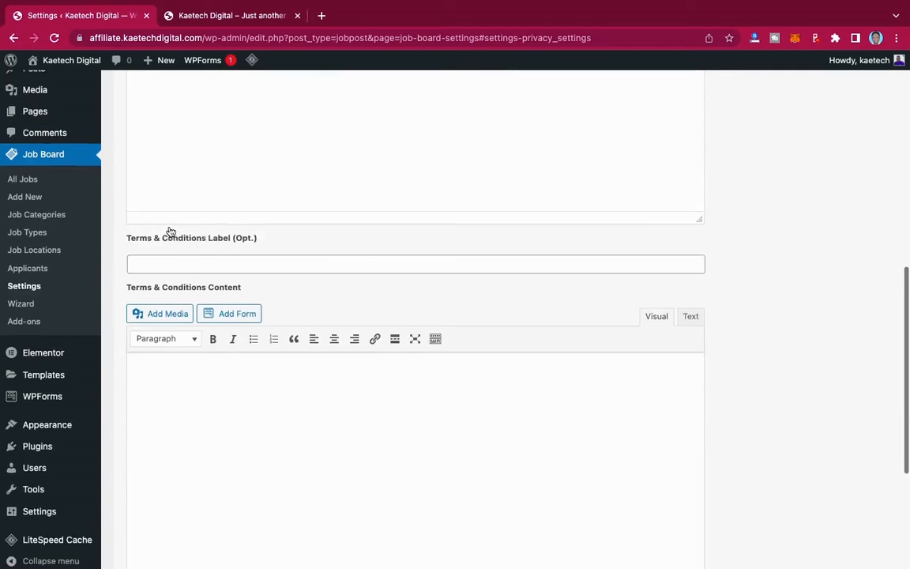
{"action": "scroll", "coordinate": [171, 232], "scroll_direction": "up", "scroll_amount": 10}
{"action": "scroll", "coordinate": [170, 232], "scroll_direction": "down", "scroll_amount": 5}
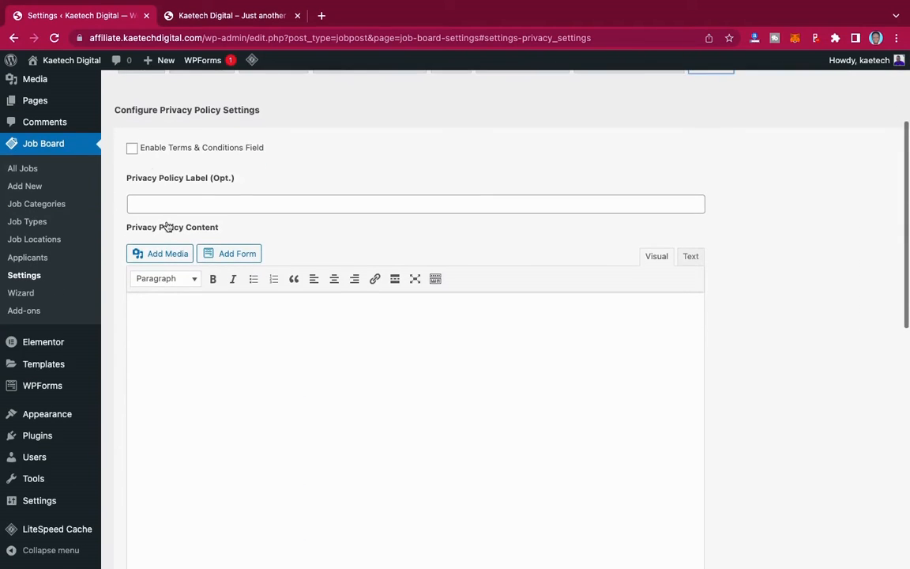
{"action": "left_click", "coordinate": [132, 148]}
{"action": "left_click", "coordinate": [148, 205]}
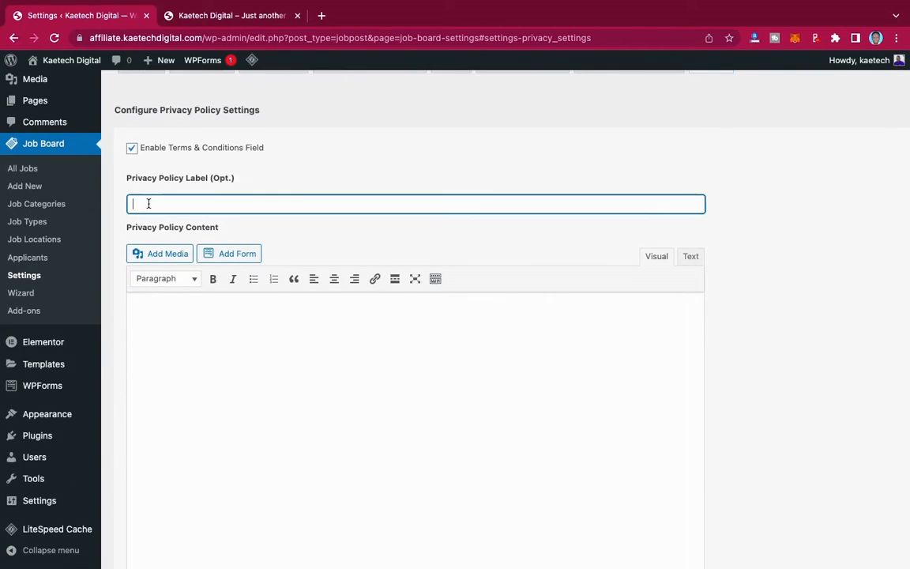
{"action": "type", "text": "Privacy "}
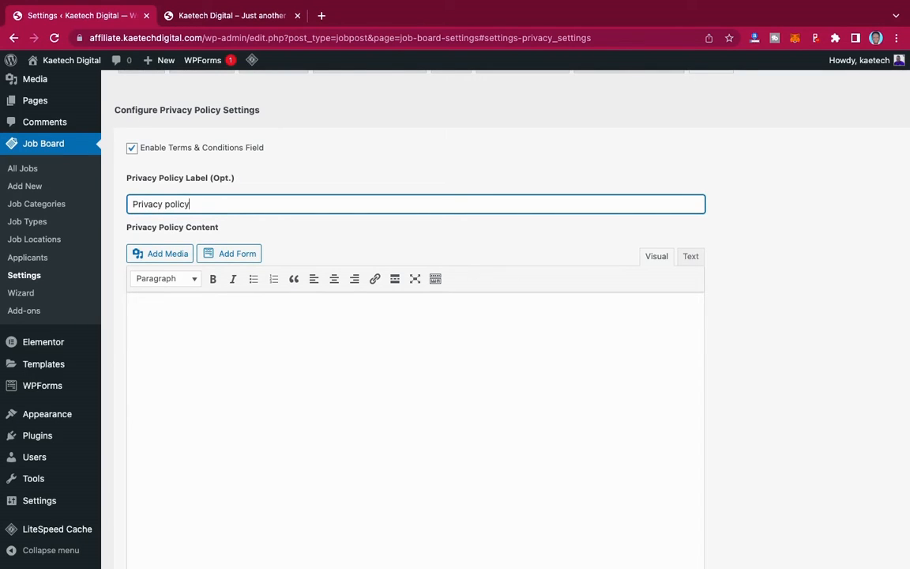
{"action": "type", "text": "policy"}
{"action": "scroll", "coordinate": [234, 257], "scroll_direction": "down", "scroll_amount": 2}
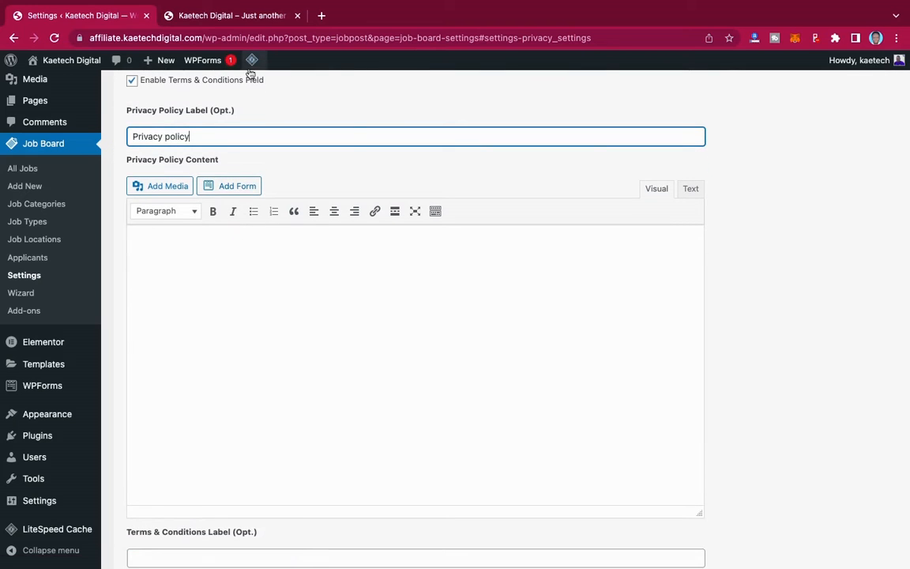
{"action": "left_click", "coordinate": [320, 15]}
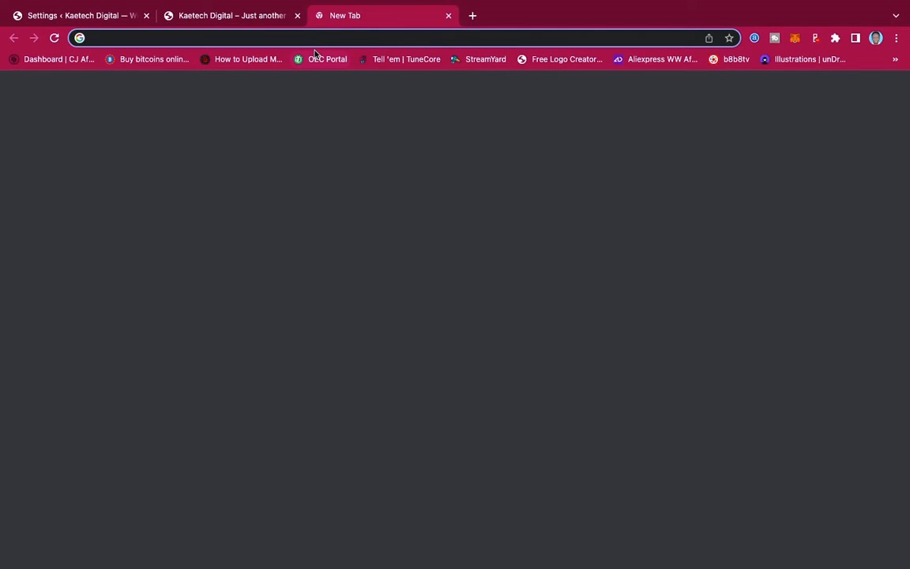
- Search for a dummy text generator and open lipsum.com in a new tab
{"action": "type", "text": "tdummy"}
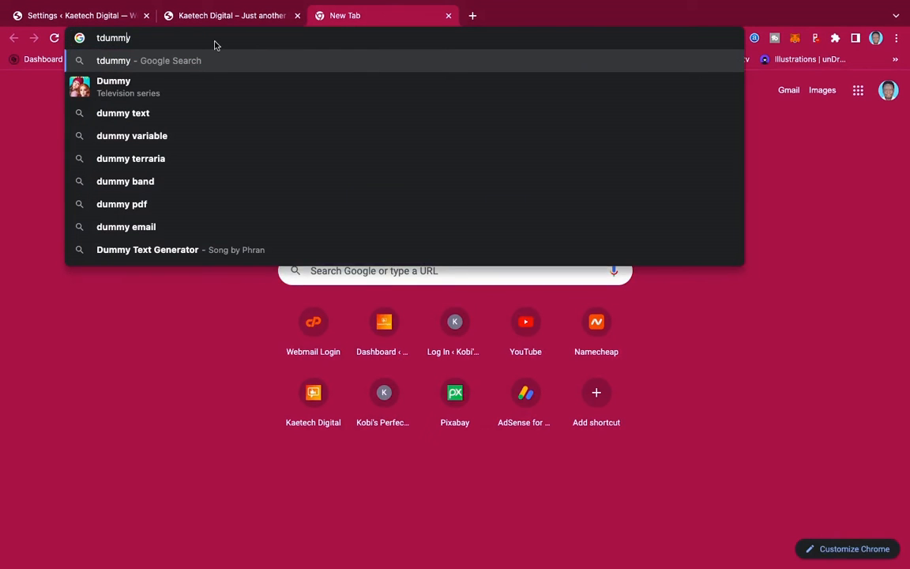
{"action": "key", "text": "BackSpace"}
{"action": "key", "text": "Right"}
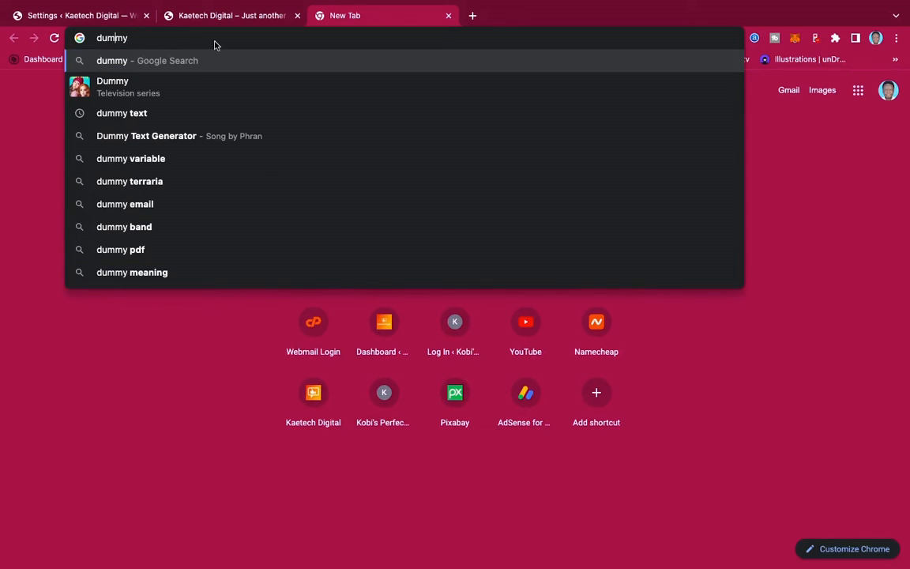
{"action": "type", "text": "text"}
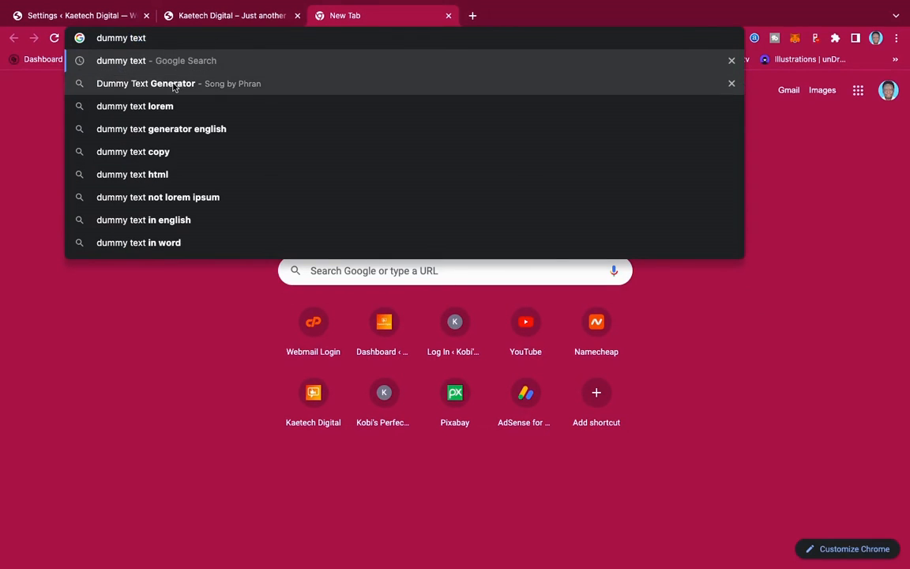
{"action": "left_click", "coordinate": [172, 84]}
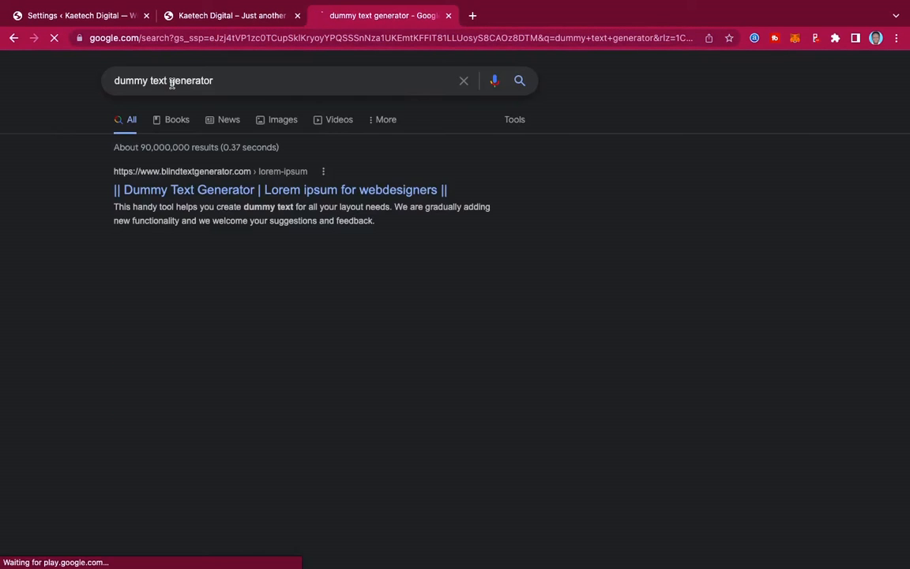
{"action": "scroll", "coordinate": [167, 241], "scroll_direction": "down", "scroll_amount": 5}
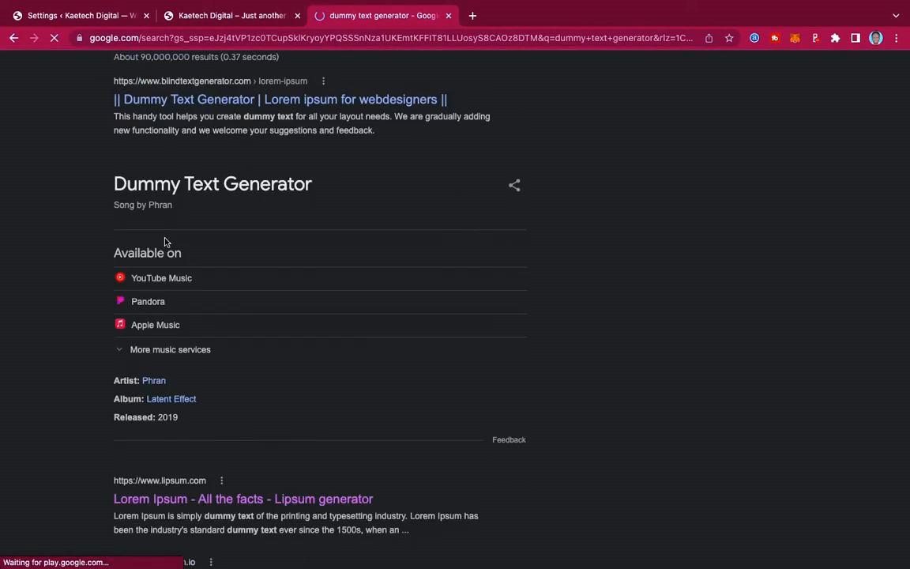
{"action": "scroll", "coordinate": [166, 242], "scroll_direction": "down", "scroll_amount": 1}
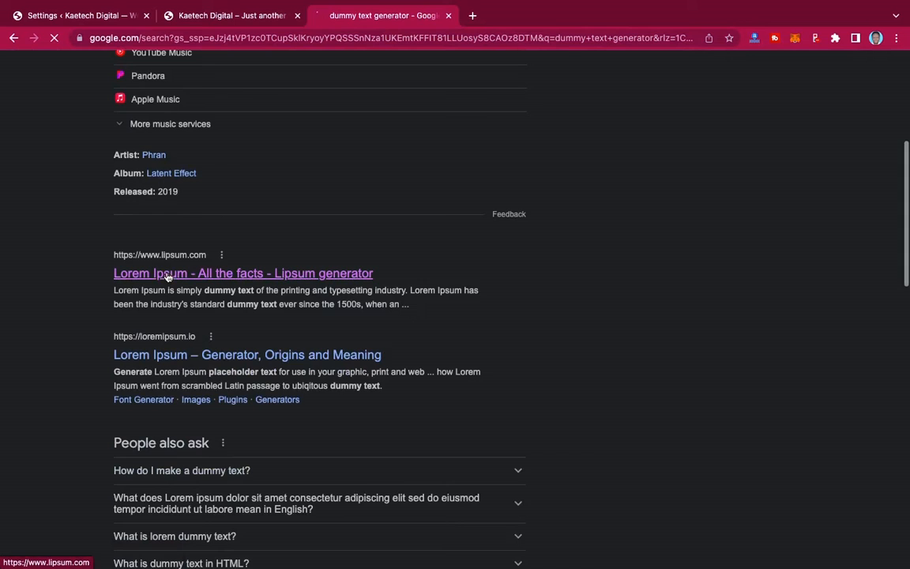
{"action": "right_click", "coordinate": [160, 274]}
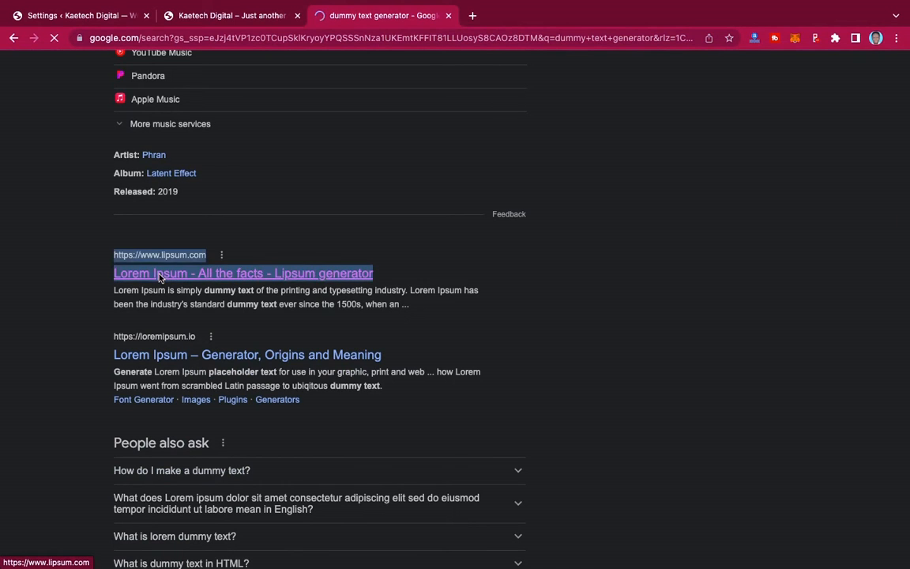
{"action": "left_click", "coordinate": [189, 280]}
- Select the paragraph under 'Why do we use it?' and return to the WordPress privacy content box
{"action": "scroll", "coordinate": [433, 320], "scroll_direction": "down", "scroll_amount": 1}
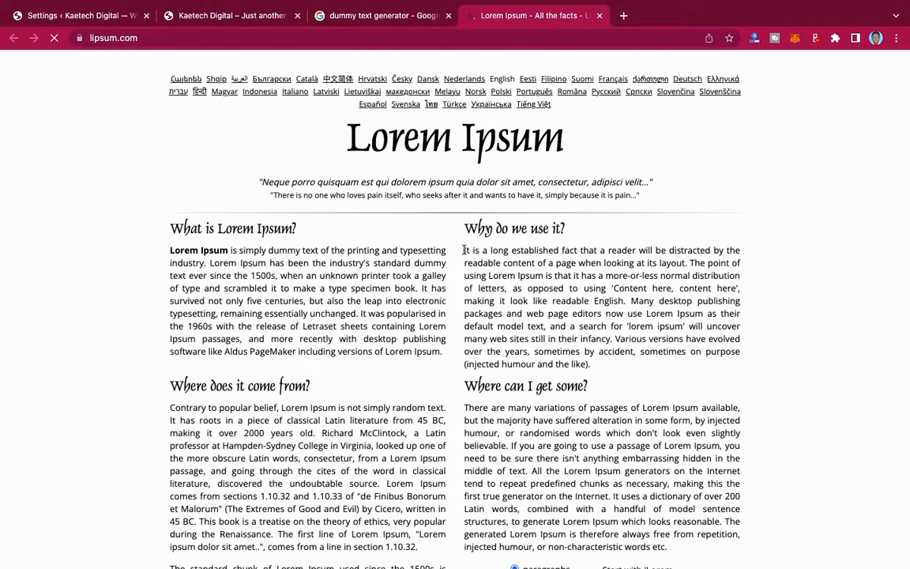
{"action": "mouse_move", "coordinate": [465, 250]}
{"action": "left_mouse_down"}
{"action": "mouse_move", "coordinate": [604, 355]}
{"action": "mouse_move", "coordinate": [455, 258]}
{"action": "mouse_move", "coordinate": [466, 249]}
{"action": "left_mouse_up"}
{"action": "key", "text": "super+c"}
{"action": "left_click", "coordinate": [594, 366]}
{"action": "left_click", "coordinate": [461, 251]}
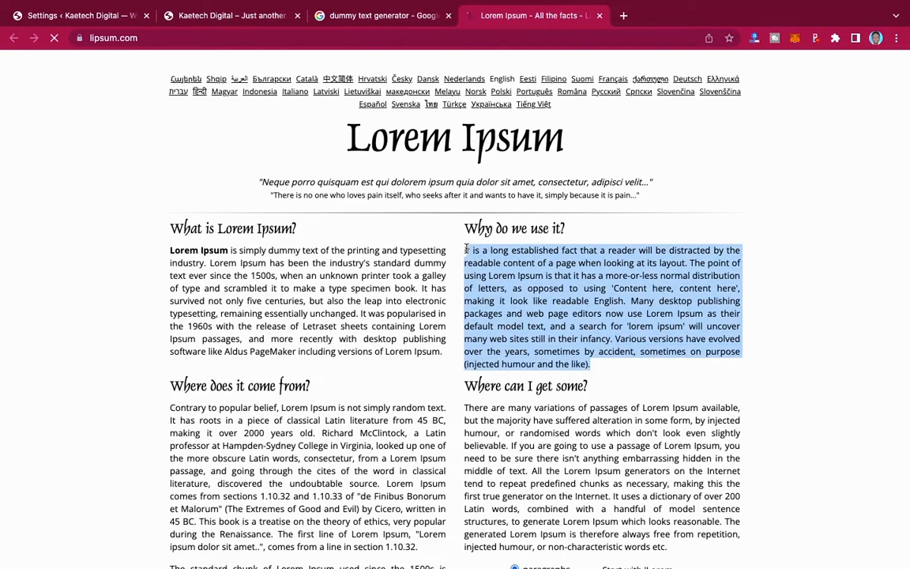
{"action": "left_click", "coordinate": [106, 14]}
{"action": "left_click", "coordinate": [161, 239]}
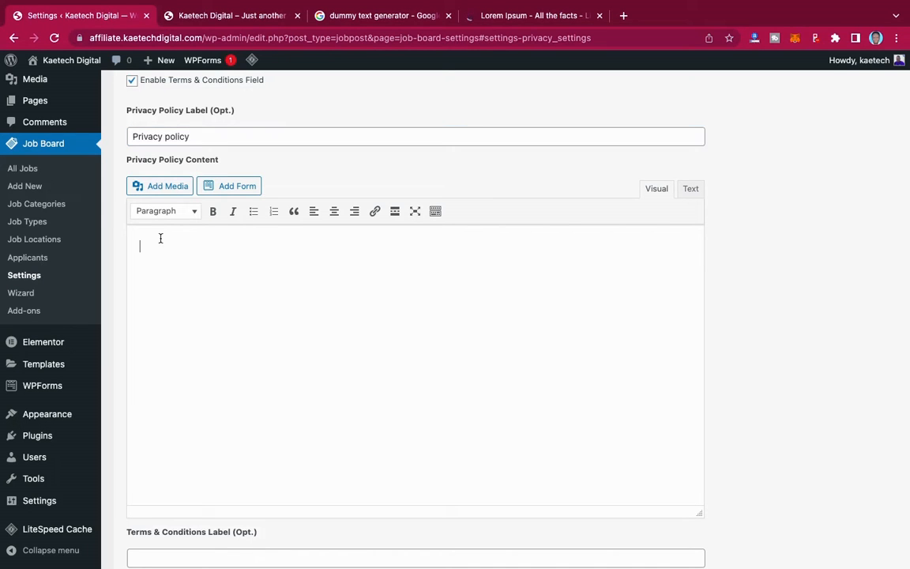
- Paste the Lorem Ipsum paragraph twice into Privacy Policy Content
{"action": "key", "text": "super+v"}
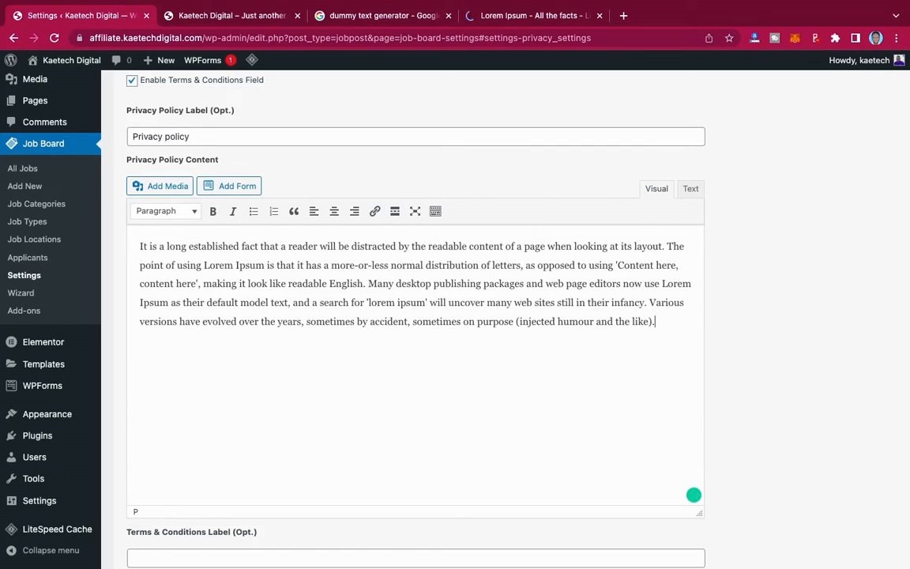
{"action": "key", "text": "Return"}
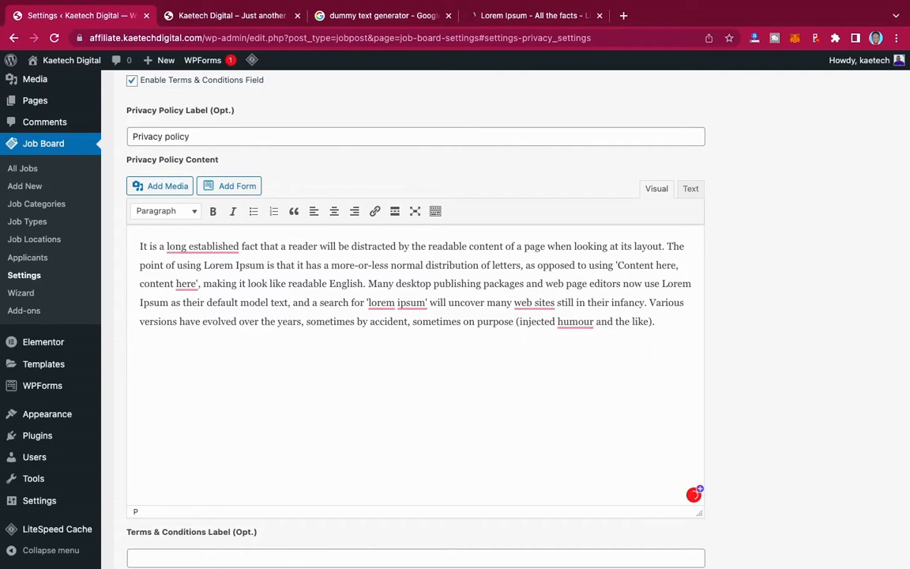
{"action": "type", "text": "t is a long established fact that a reader will be distracted by the readable content of a page when looking at its layout. The point of using Lorem Ipsum is that it has a more-or-less normal distribution of letters, as opposed to using 'Content here, content here', making it look like readable English. Many desktop publishing packages and web page editors now use Lorem Ipsum as their default model text, and a search for 'lorem ipsum' will uncover many web sites still in their infancy. Various versions have evolved over the years, sometimes by accident, sometimes on purpose (injected humour and the like)."}
{"action": "scroll", "coordinate": [591, 383], "scroll_direction": "down", "scroll_amount": 4}
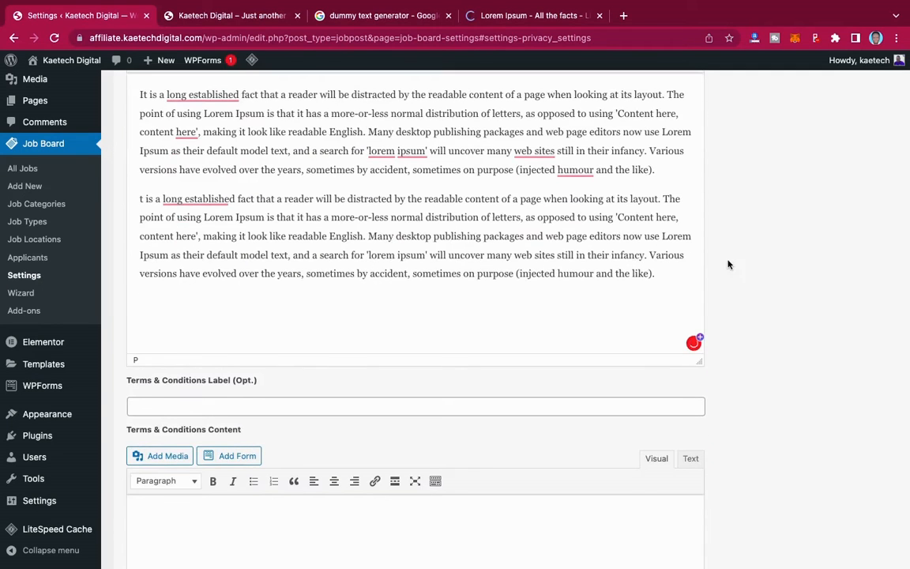
{"action": "scroll", "coordinate": [548, 409], "scroll_direction": "down", "scroll_amount": 3}
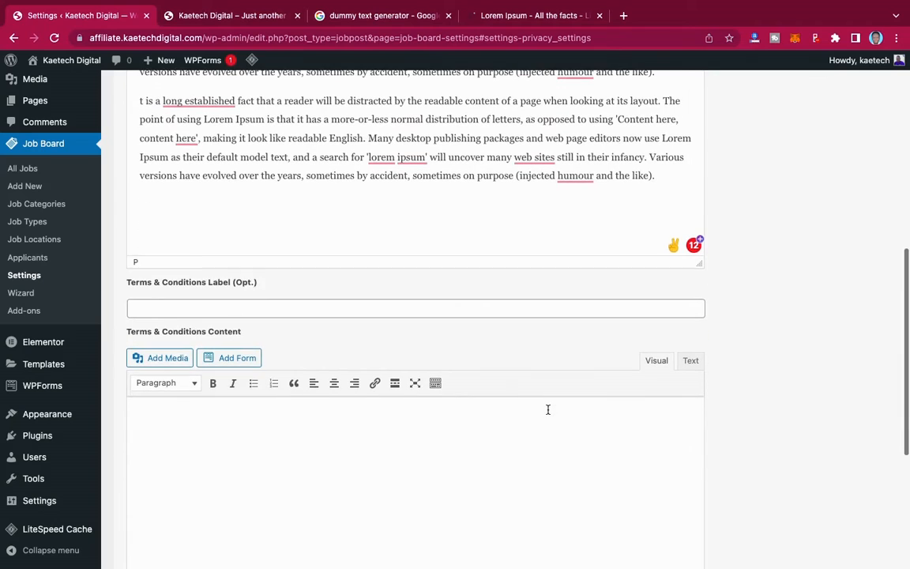
- Label Terms & Conditions 'Terms', paste Lorem Ipsum as its content, and restore both missing 'I's
{"action": "left_click", "coordinate": [335, 307]}
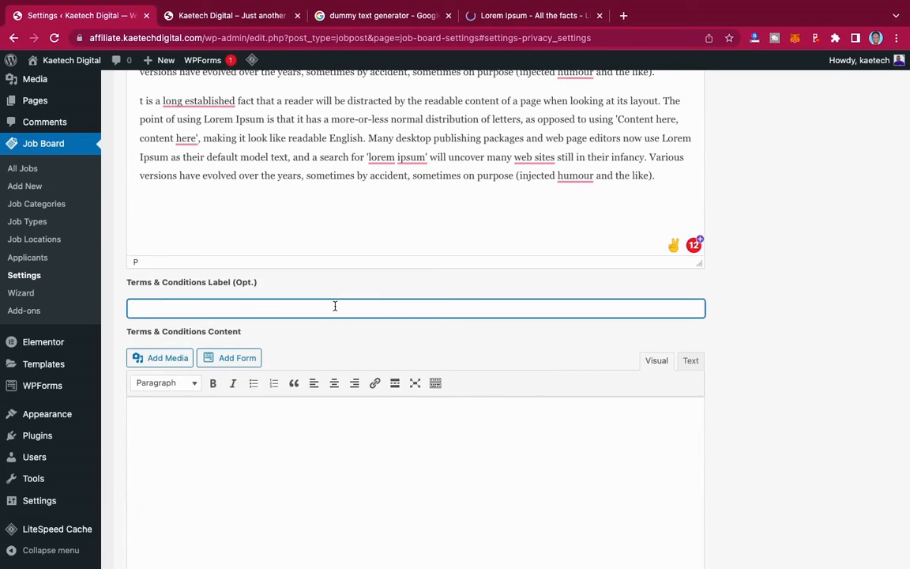
{"action": "type", "text": "Terms"}
{"action": "left_click", "coordinate": [257, 418]}
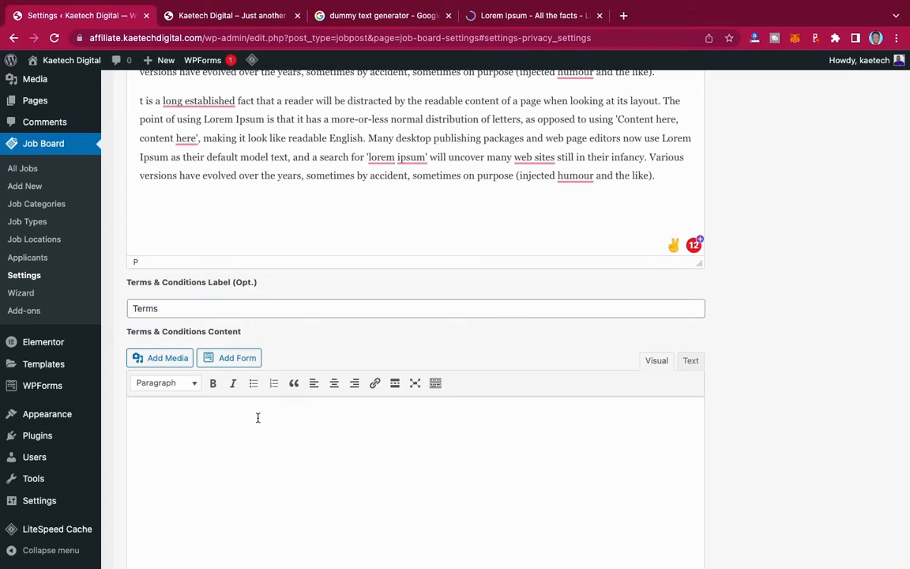
{"action": "key", "text": "ctrl+v"}
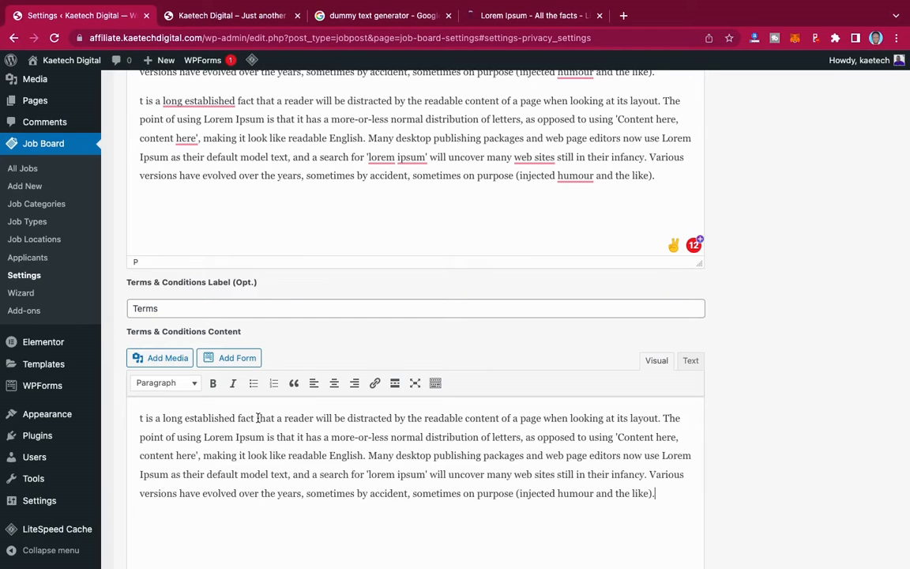
{"action": "left_click", "coordinate": [138, 418]}
{"action": "type", "text": "I"}
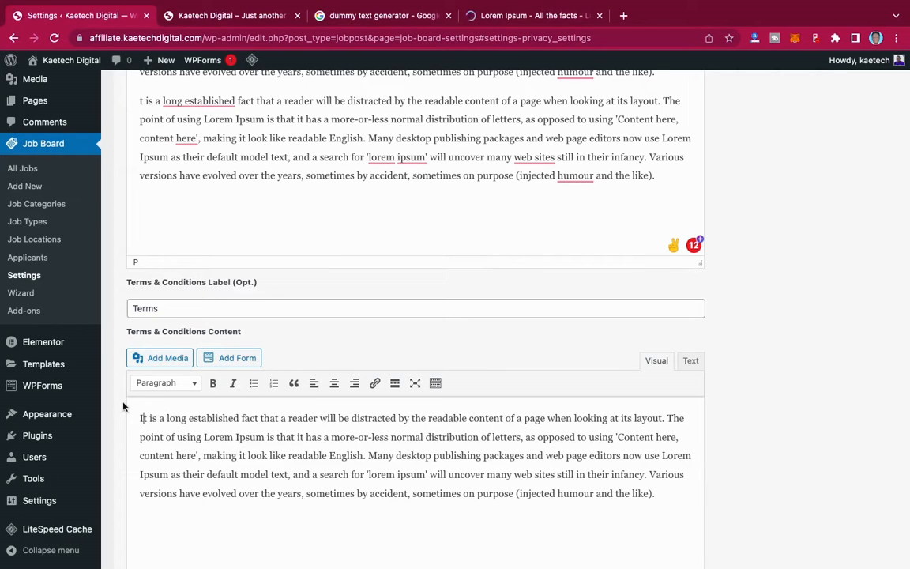
{"action": "left_click", "coordinate": [138, 101]}
{"action": "type", "text": "I"}
- Add a second Lorem Ipsum paragraph to the terms content and tick personal data removal
{"action": "scroll", "coordinate": [260, 364], "scroll_direction": "down", "scroll_amount": 5}
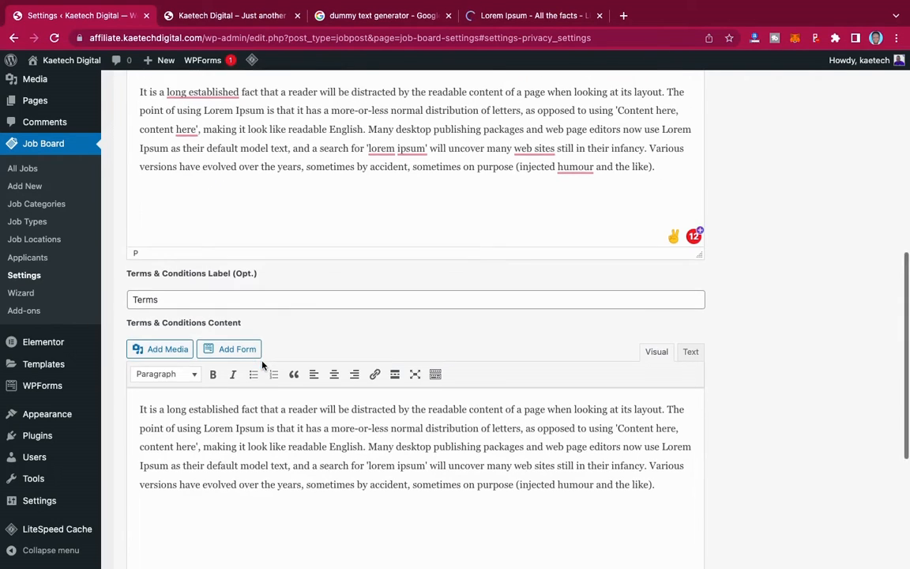
{"action": "left_click", "coordinate": [663, 324]}
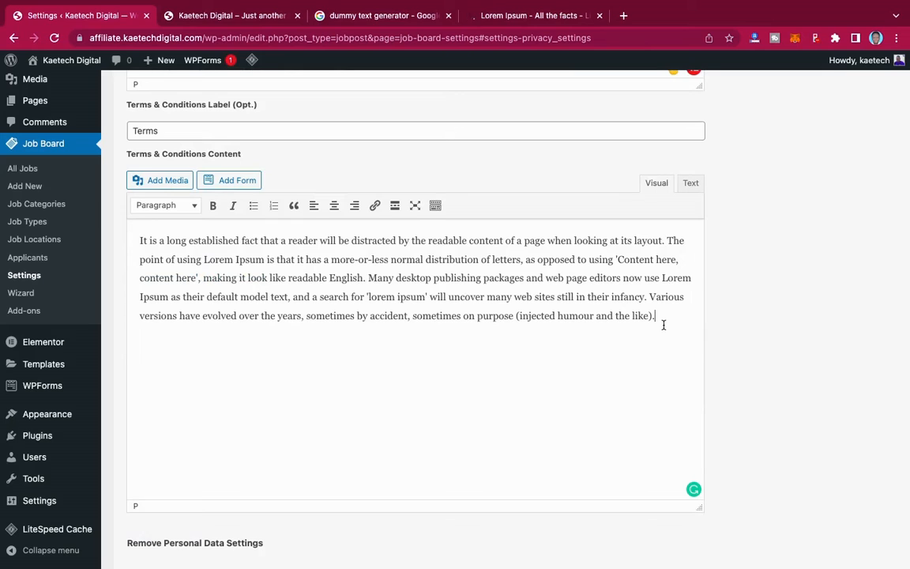
{"action": "key", "text": "Return"}
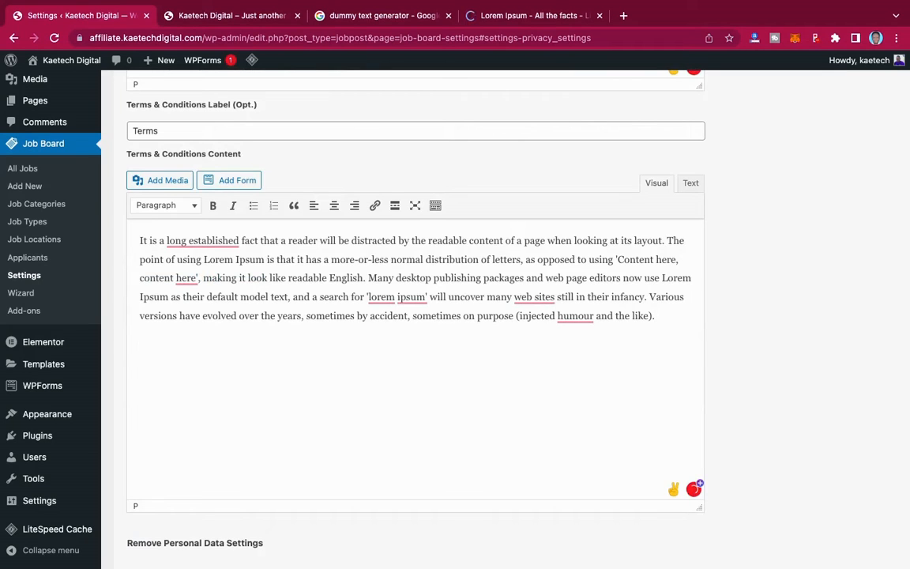
{"action": "key", "text": "ctrl+v"}
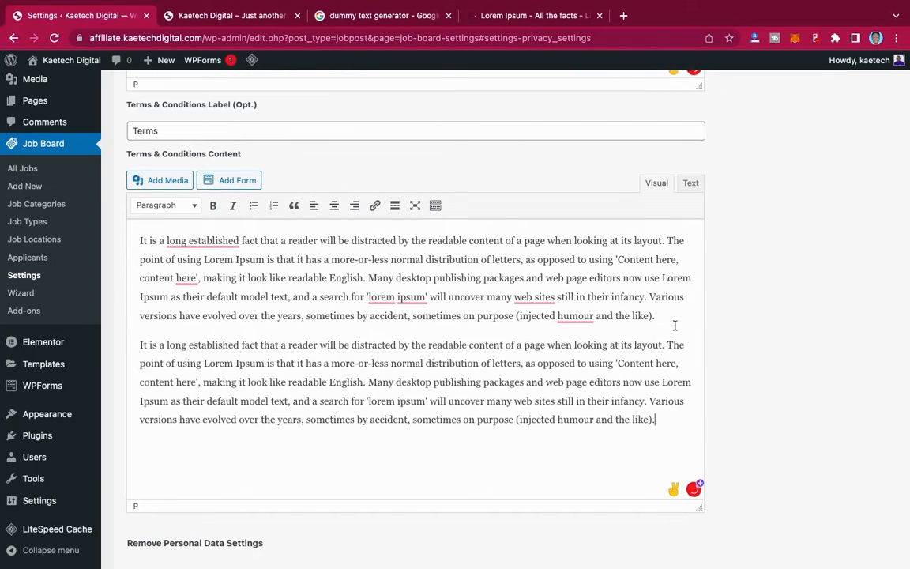
{"action": "scroll", "coordinate": [504, 412], "scroll_direction": "down", "scroll_amount": 3}
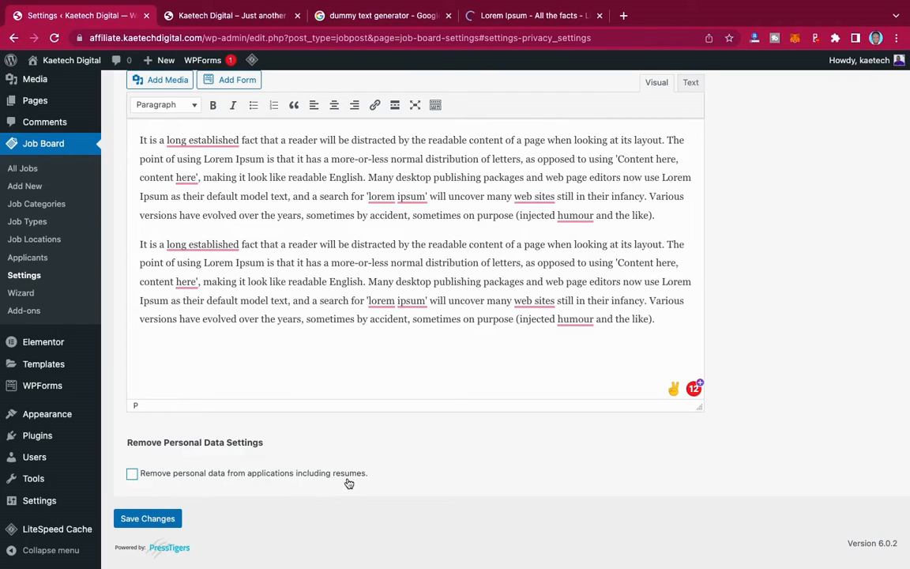
{"action": "left_click", "coordinate": [132, 474]}
- Untick 'Remove personal data from applications', save the privacy settings, and go to Job Categories
{"action": "left_click", "coordinate": [132, 474]}
{"action": "left_click", "coordinate": [151, 520]}
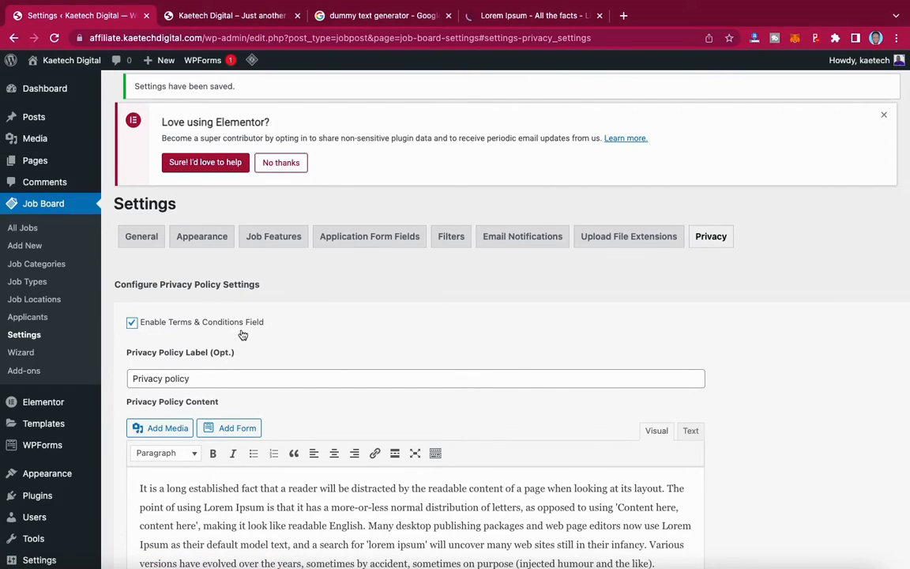
{"action": "left_click", "coordinate": [35, 267]}
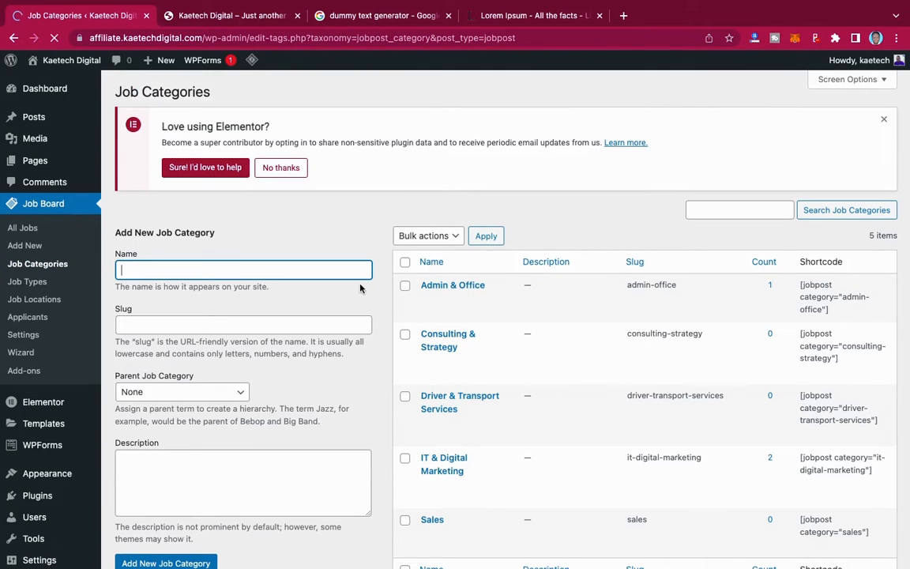
- Draft then delete a 'Web Des' category name, keeping the five categories, and go to Job Types
{"action": "scroll", "coordinate": [538, 345], "scroll_direction": "down", "scroll_amount": 1}
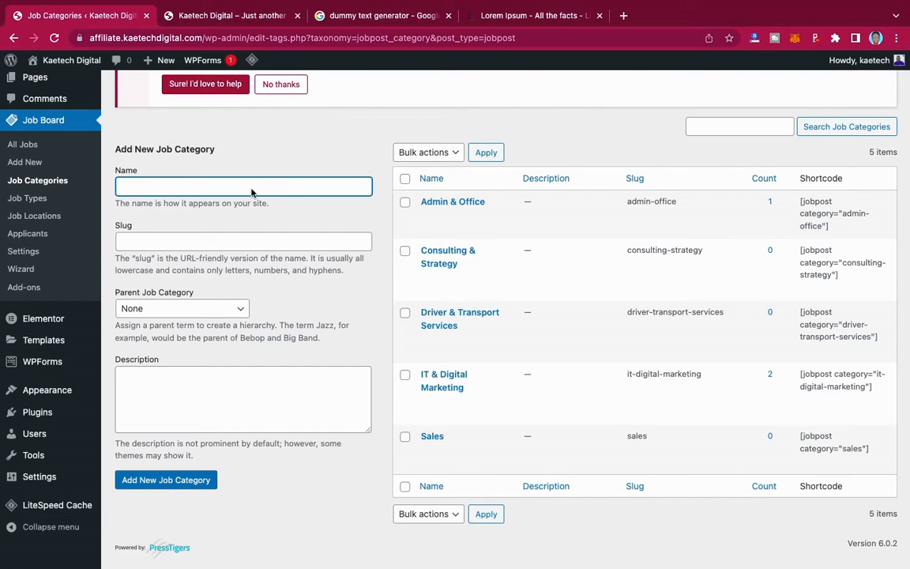
{"action": "type", "text": "Web Design"}
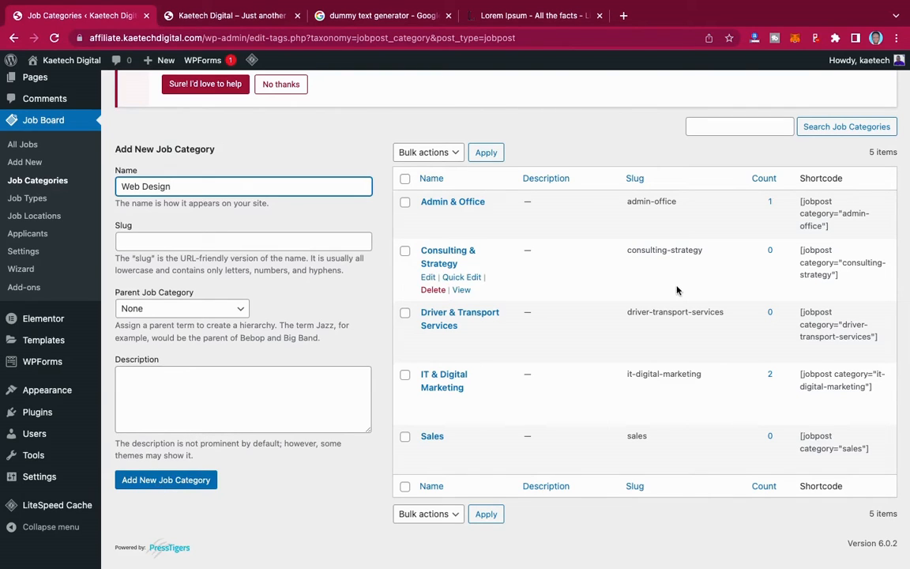
{"action": "left_click_drag", "start_coordinate": [209, 192], "coordinate": [113, 191]}
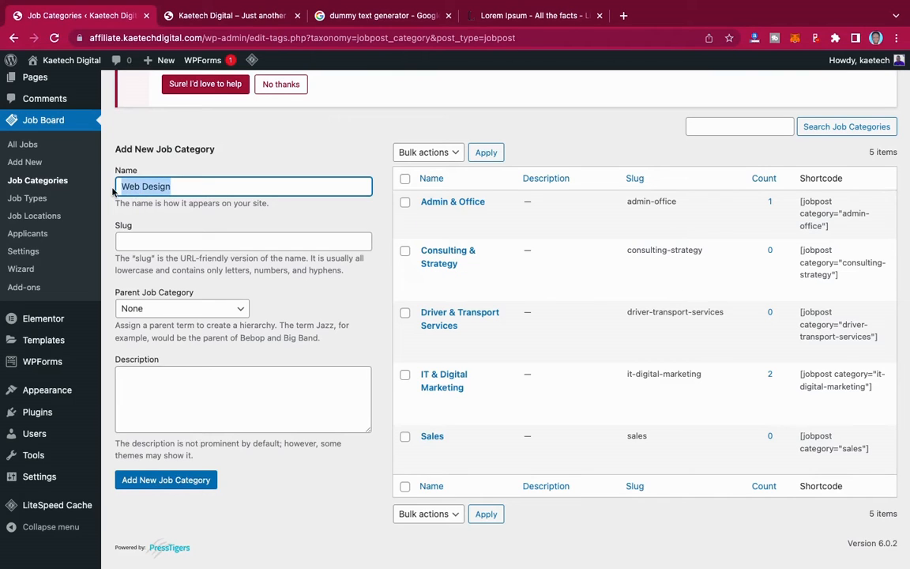
{"action": "key", "text": "BackSpace"}
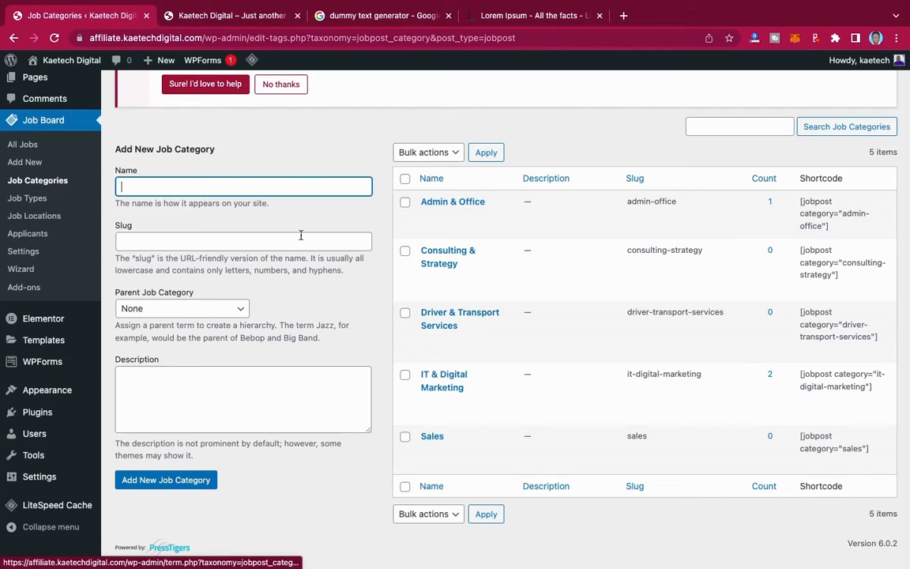
{"action": "left_click", "coordinate": [31, 199]}
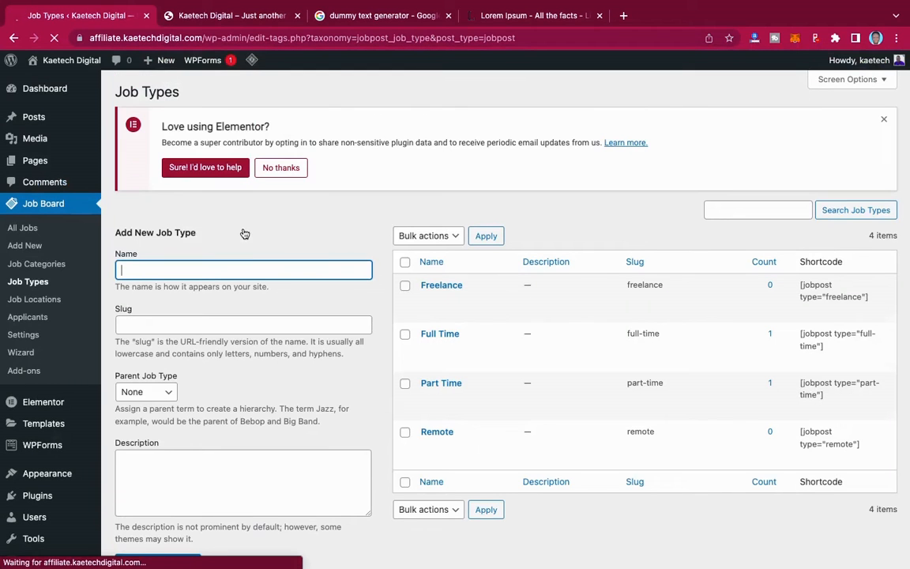
- Create a new job type named Online in the Job Types list
{"action": "mouse_move", "coordinate": [443, 299]}
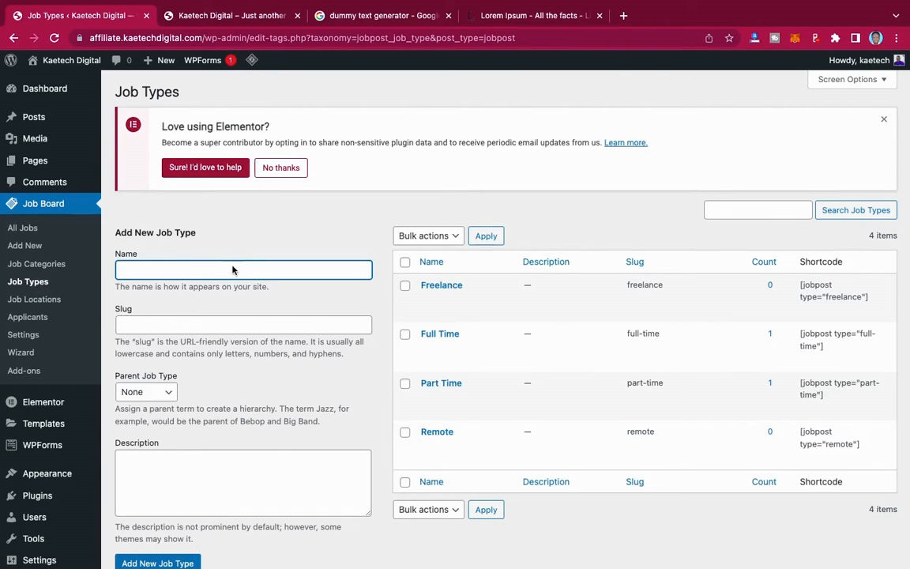
{"action": "type", "text": "Onlijne"}
{"action": "scroll", "coordinate": [231, 285], "scroll_direction": "down", "scroll_amount": 2}
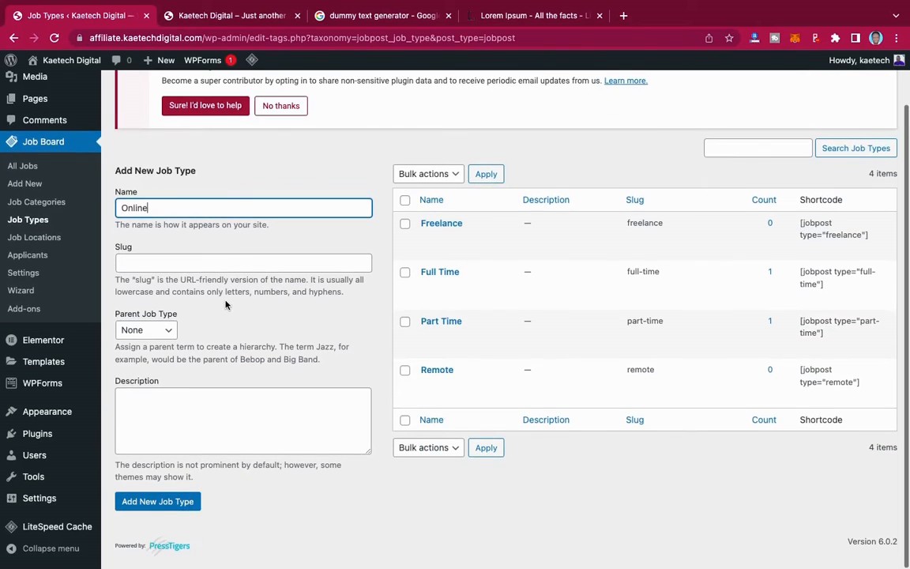
{"action": "left_click", "coordinate": [159, 504]}
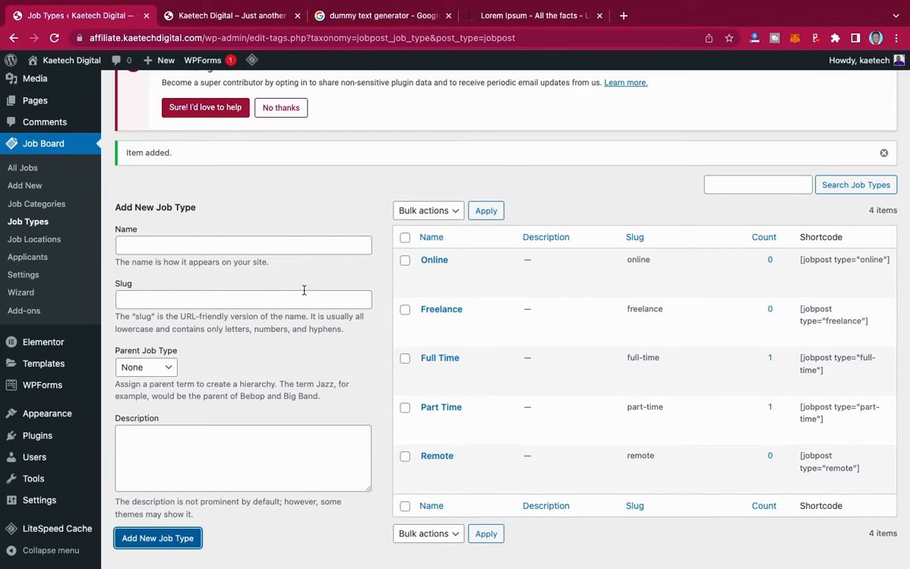
{"action": "left_click", "coordinate": [23, 241]}
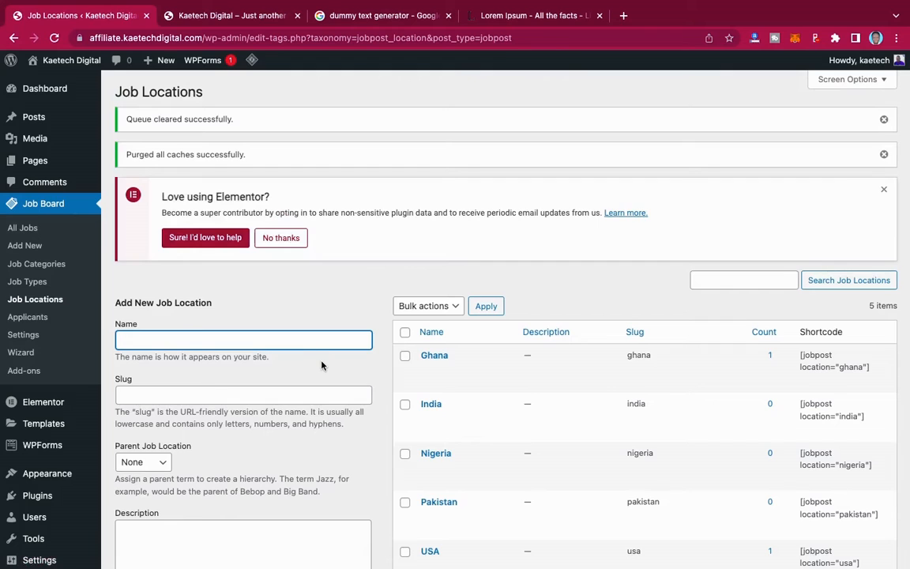
- Create a United Kingdom job location with slug united-kingdom
{"action": "scroll", "coordinate": [321, 365], "scroll_direction": "down", "scroll_amount": 1}
{"action": "scroll", "coordinate": [321, 365], "scroll_direction": "down", "scroll_amount": 1}
{"action": "mouse_move", "coordinate": [506, 271]}
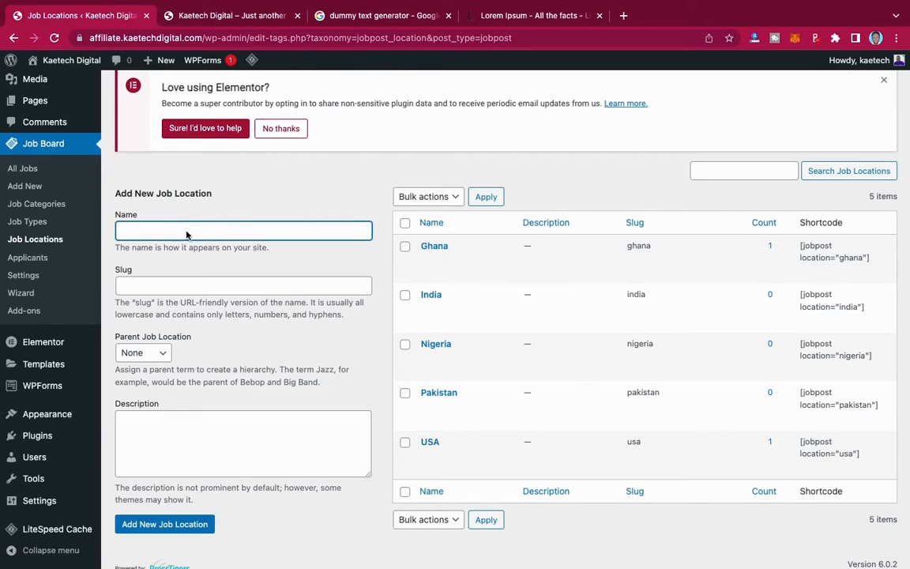
{"action": "type", "text": "United Kingdom"}
{"action": "left_click", "coordinate": [147, 525]}
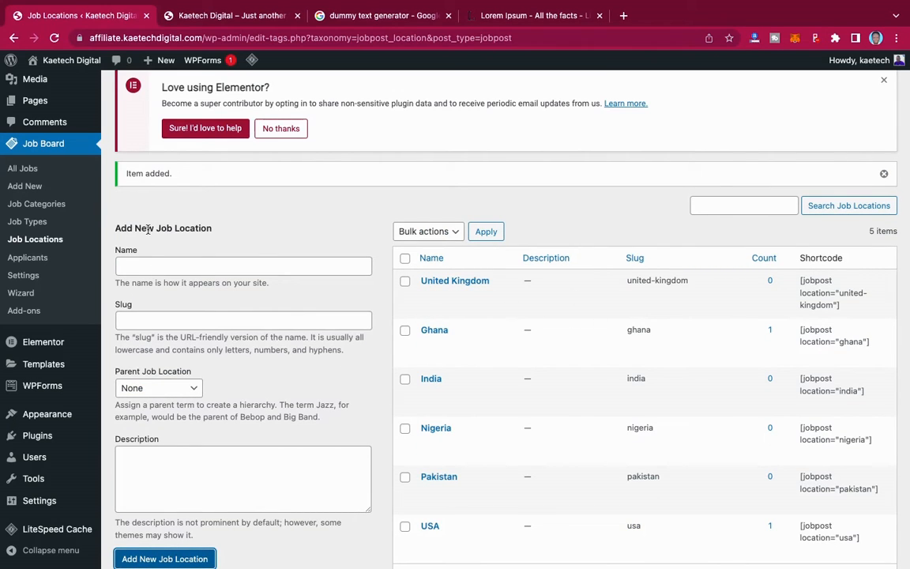
- Confirm there are no applicants, then list all jobs with the two published postings
{"action": "left_click", "coordinate": [27, 260]}
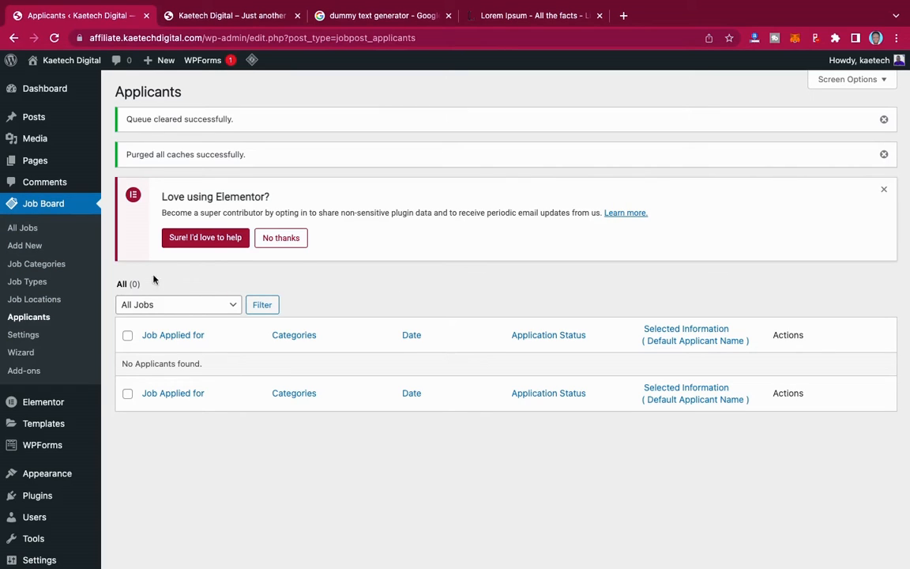
{"action": "left_click", "coordinate": [26, 229]}
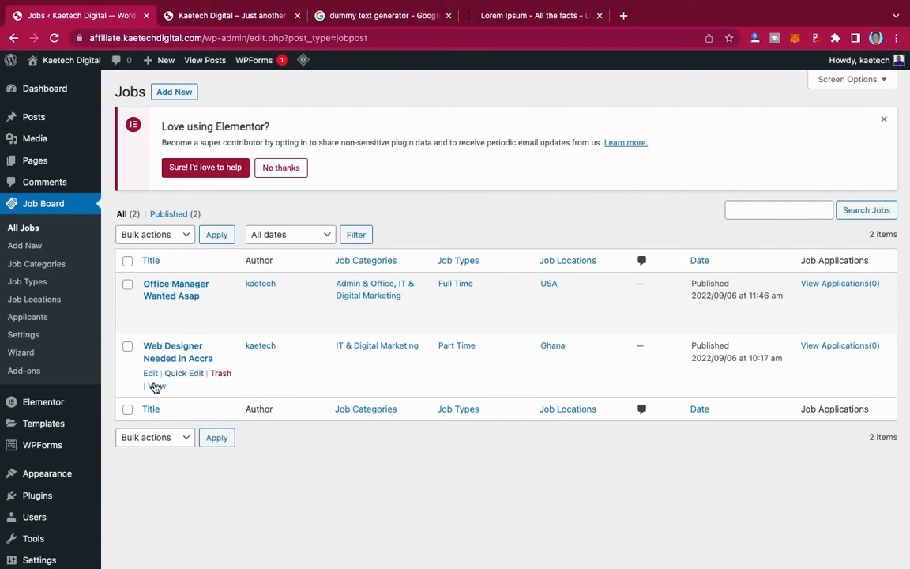
- Open the Web Designer Needed in Accra job page in a new tab and copy its title
{"action": "right_click", "coordinate": [157, 386]}
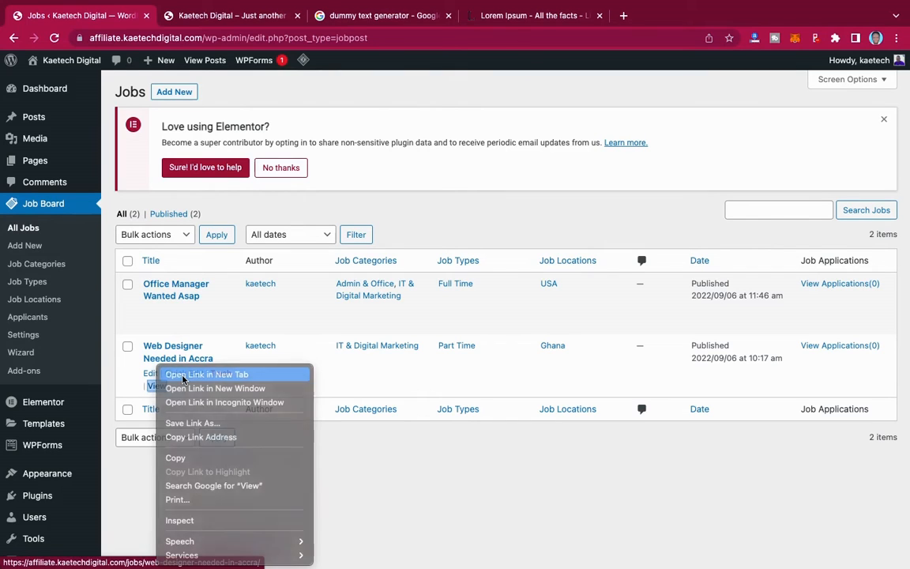
{"action": "left_click", "coordinate": [186, 373]}
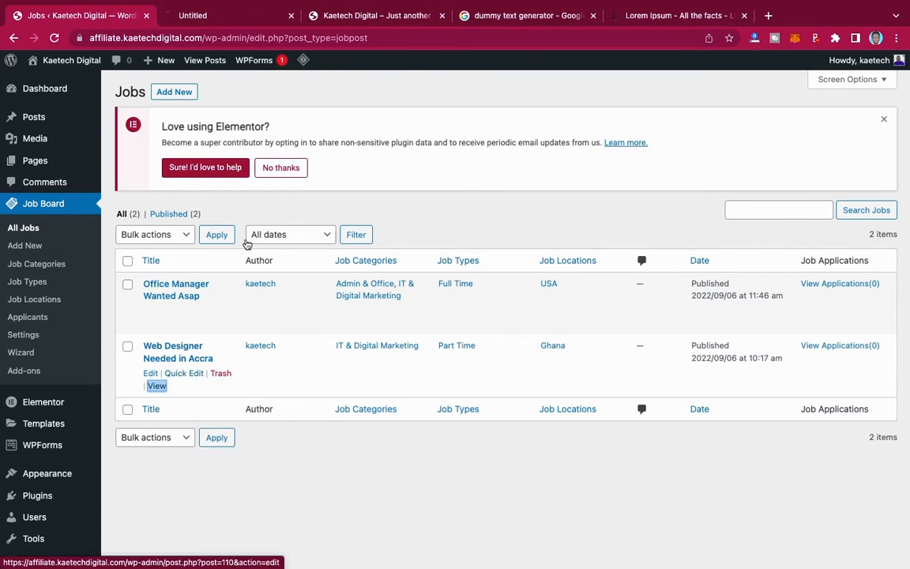
{"action": "left_click", "coordinate": [245, 15]}
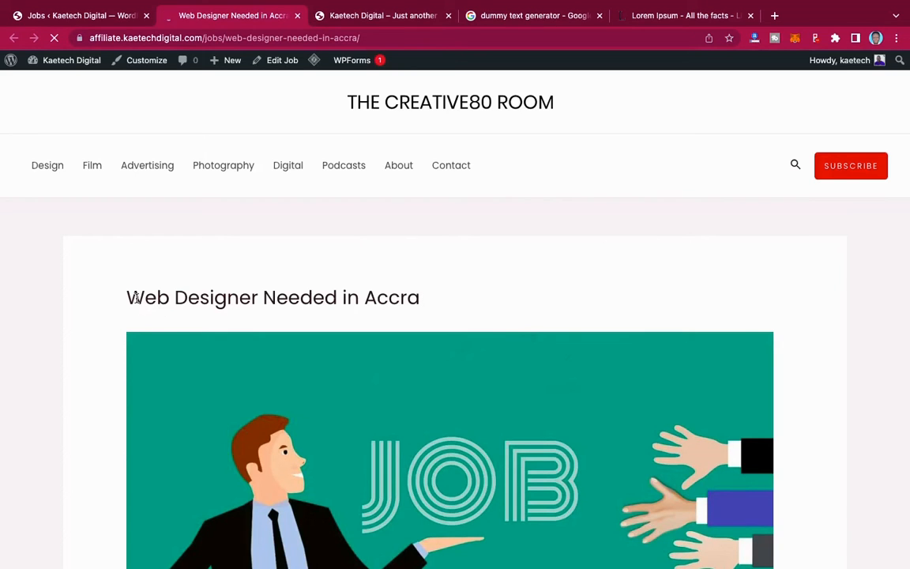
{"action": "left_click_drag", "start_coordinate": [129, 299], "coordinate": [433, 308]}
{"action": "key", "text": "ctrl+c"}
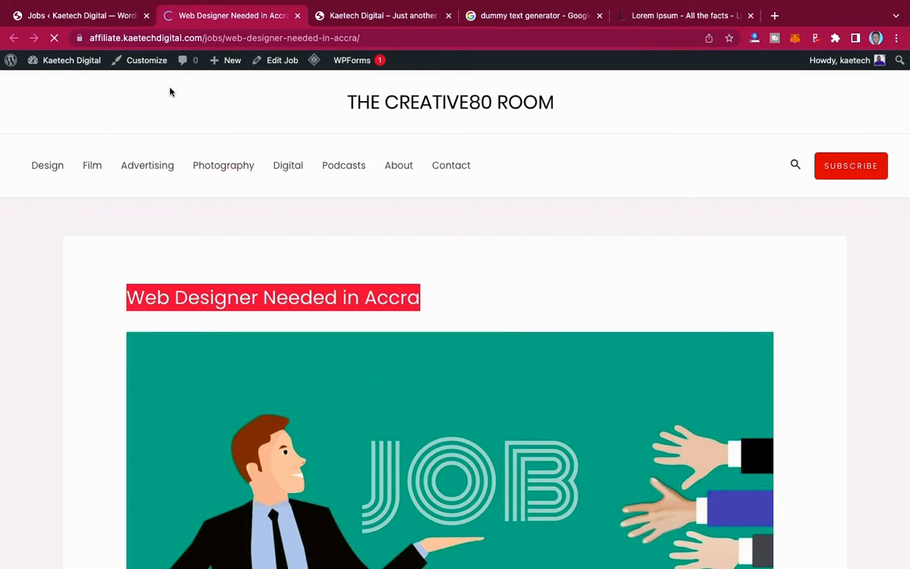
{"action": "left_click", "coordinate": [93, 19]}
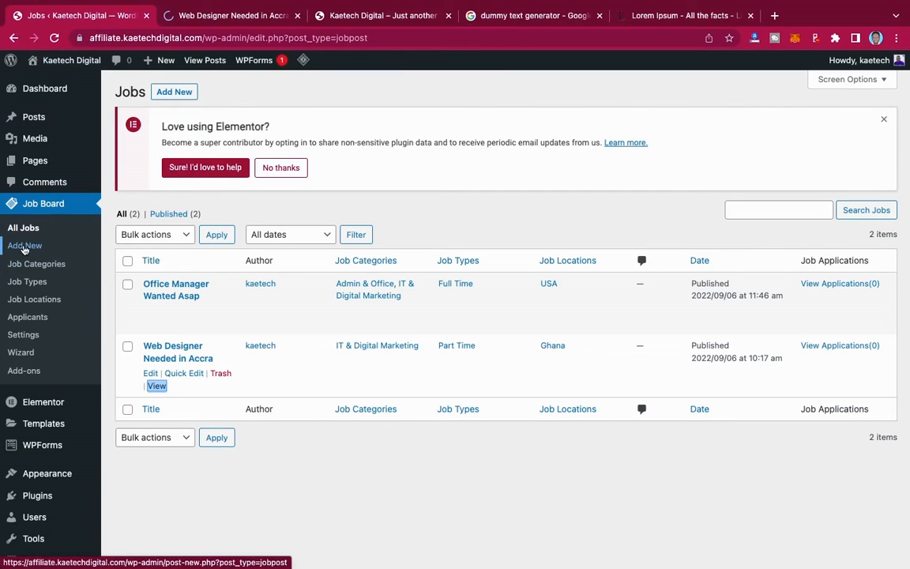
- Start a new job and title it 'Web Designer Needed in Lagos' from the pasted Accra title
{"action": "left_click", "coordinate": [25, 247]}
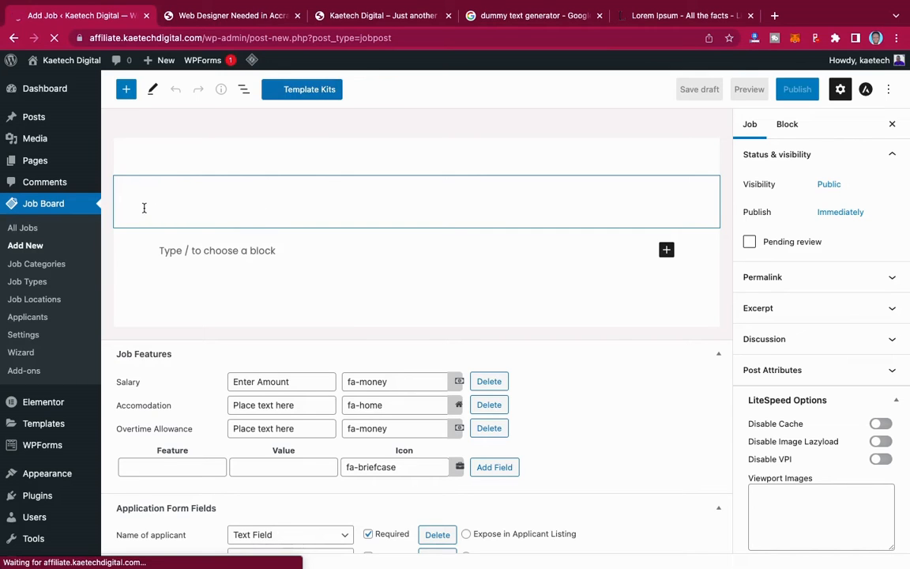
{"action": "key", "text": "ctrl+v"}
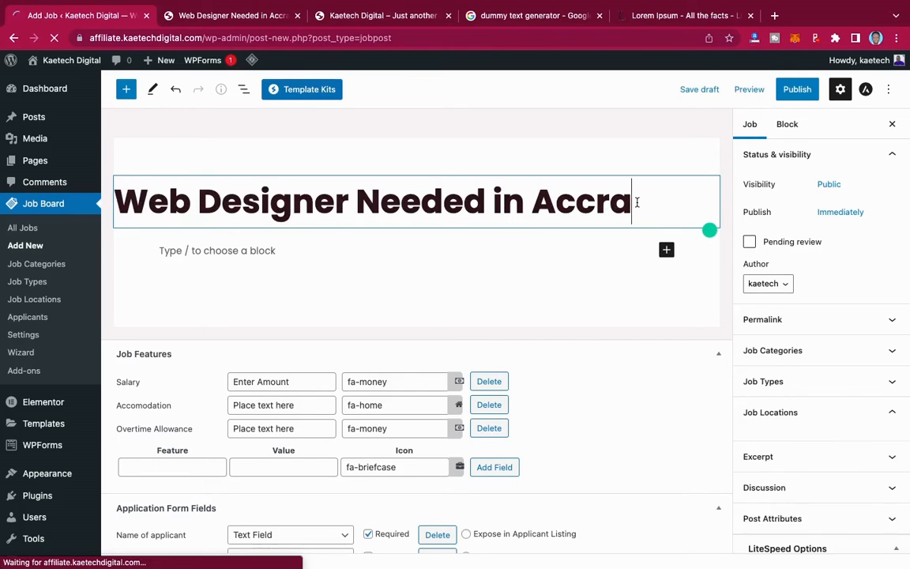
{"action": "key", "text": "BackSpace"}
{"action": "key", "text": "BackSpace"}
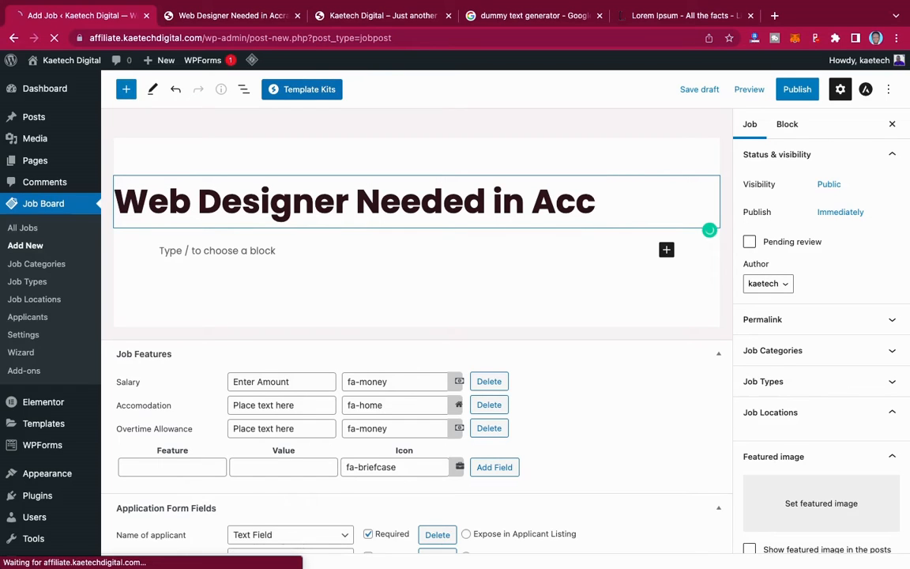
{"action": "key", "text": "BackSpace"}
{"action": "key", "text": "BackSpace"}
{"action": "key", "text": "BackSpace"}
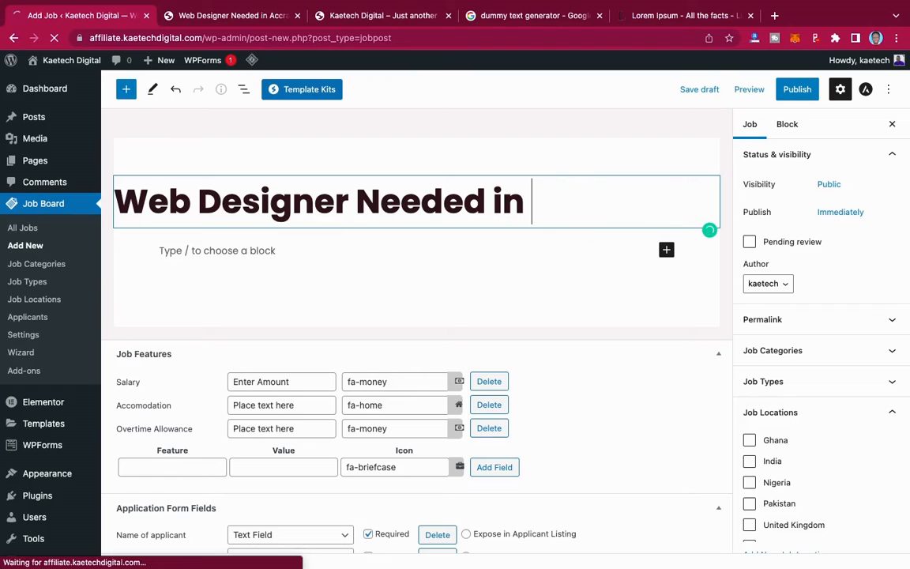
{"action": "type", "text": "Lago"}
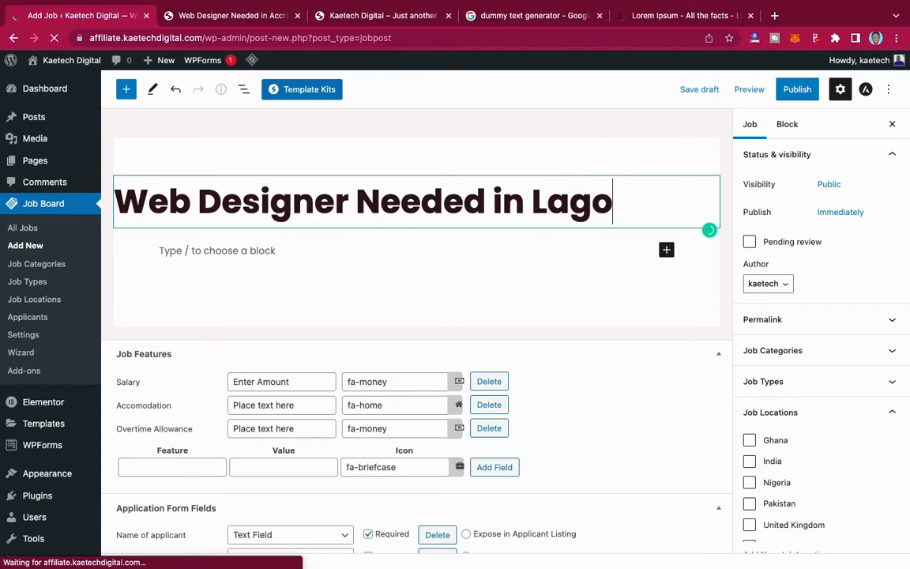
{"action": "type", "text": "s"}
{"action": "left_click", "coordinate": [264, 260]}
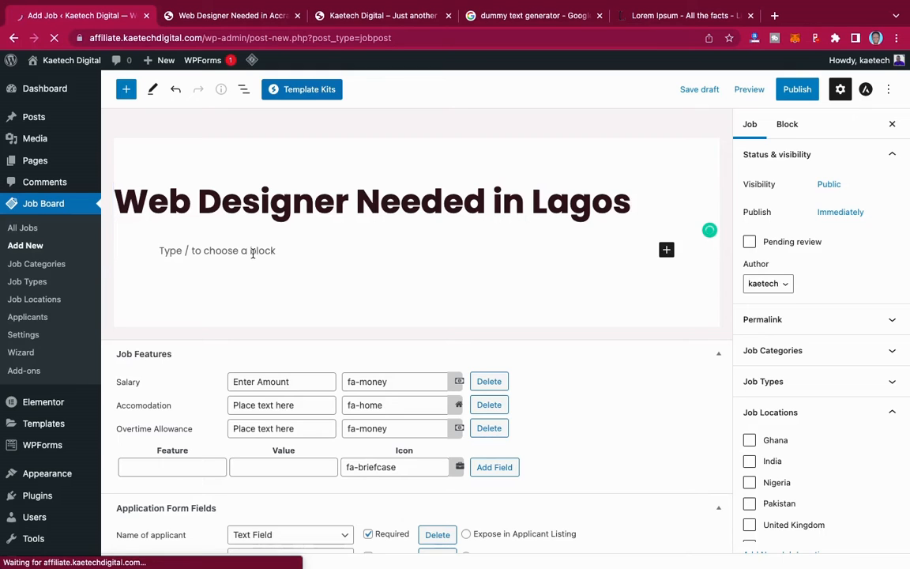
{"action": "left_click", "coordinate": [253, 251]}
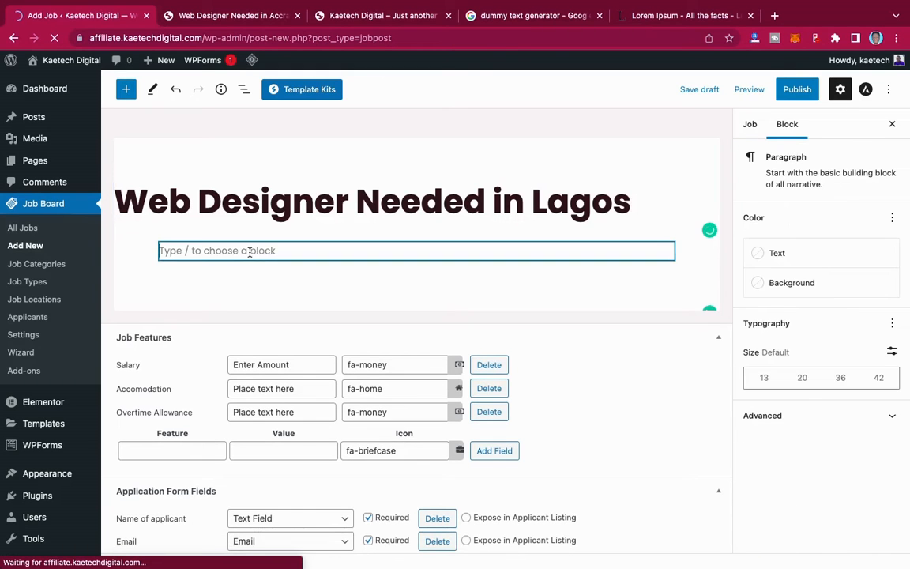
{"action": "left_click", "coordinate": [205, 16]}
- Paste the Accra job's description, Requirement list and Jobe Role list into the Lagos job body
{"action": "scroll", "coordinate": [213, 269], "scroll_direction": "down", "scroll_amount": 10}
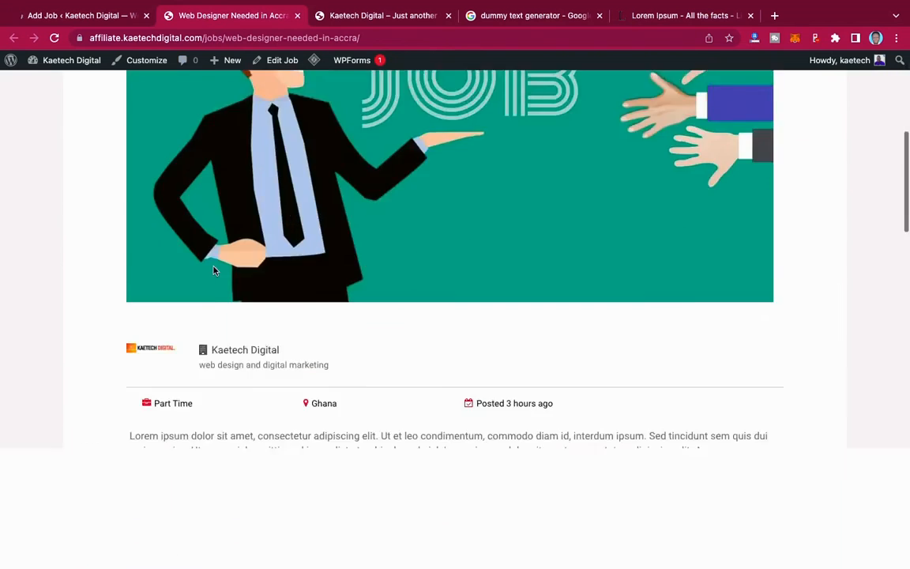
{"action": "scroll", "coordinate": [212, 269], "scroll_direction": "down", "scroll_amount": 4}
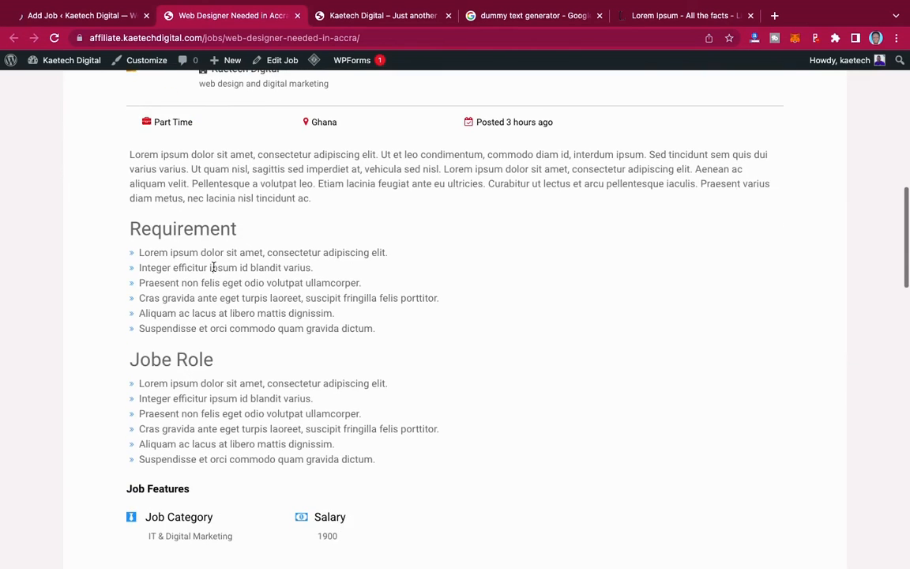
{"action": "left_click_drag", "start_coordinate": [128, 127], "coordinate": [378, 433]}
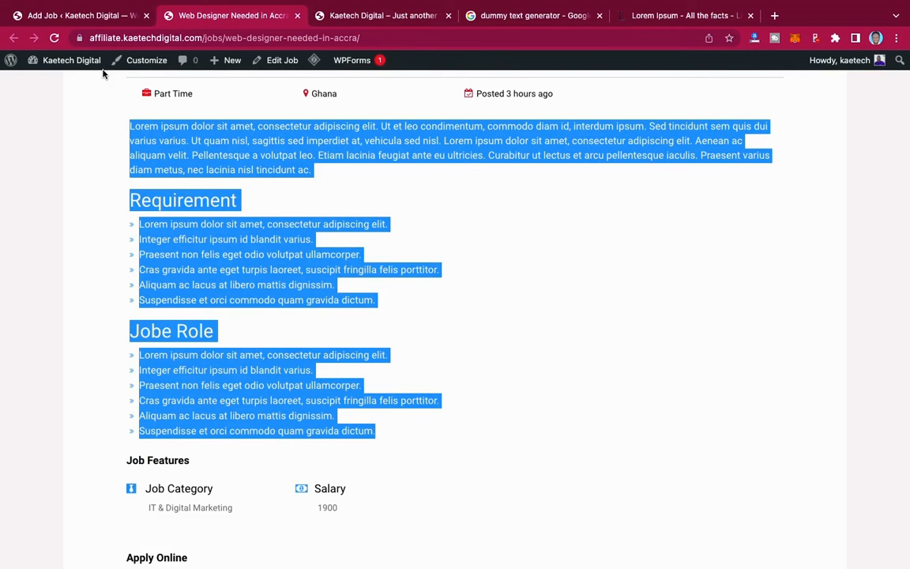
{"action": "left_click", "coordinate": [82, 20]}
{"action": "left_click", "coordinate": [223, 250]}
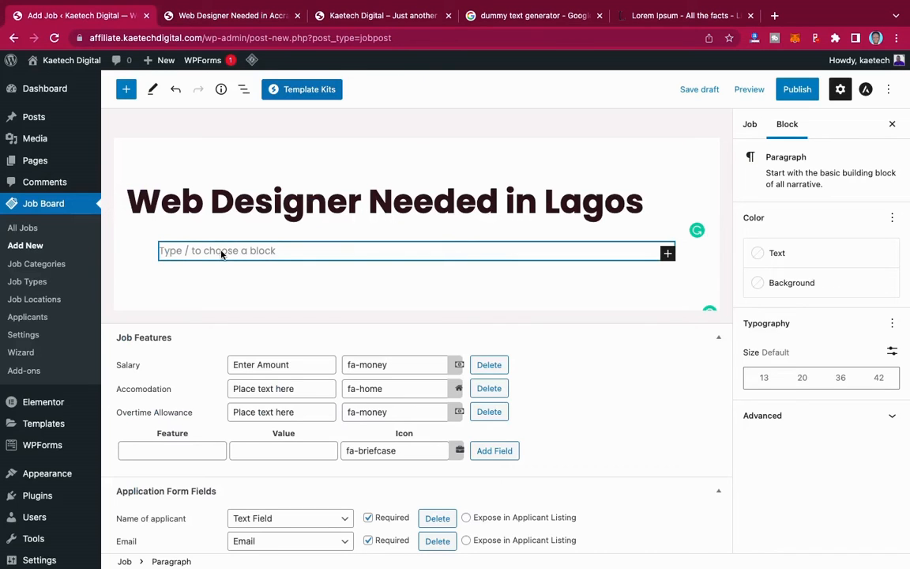
{"action": "type", "text": "Lorem ipsum dolor sit amet, consectetur adipiscing elit. Integer efficitur ipsum id blandit varius. Praesent non felis eget odio volutpat ullamcorper. Cras gravida ante eget turpis laoreet, suscipit fringilla felis porttitor. Aliquam ac lacus at libero mattis dignissim. Suspendisse et orci commodo quam gravida dictum."}
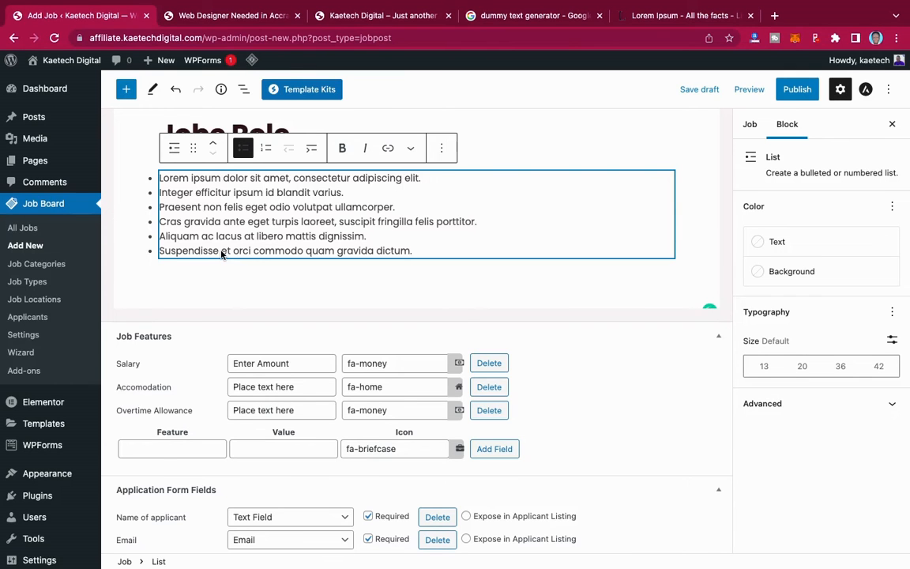
{"action": "scroll", "coordinate": [223, 253], "scroll_direction": "up", "scroll_amount": 10}
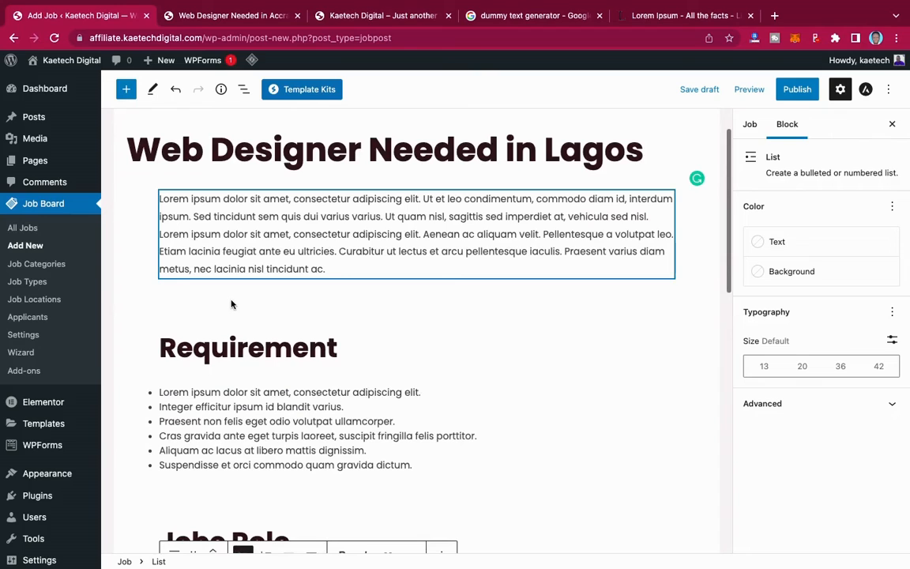
{"action": "left_click", "coordinate": [229, 348]}
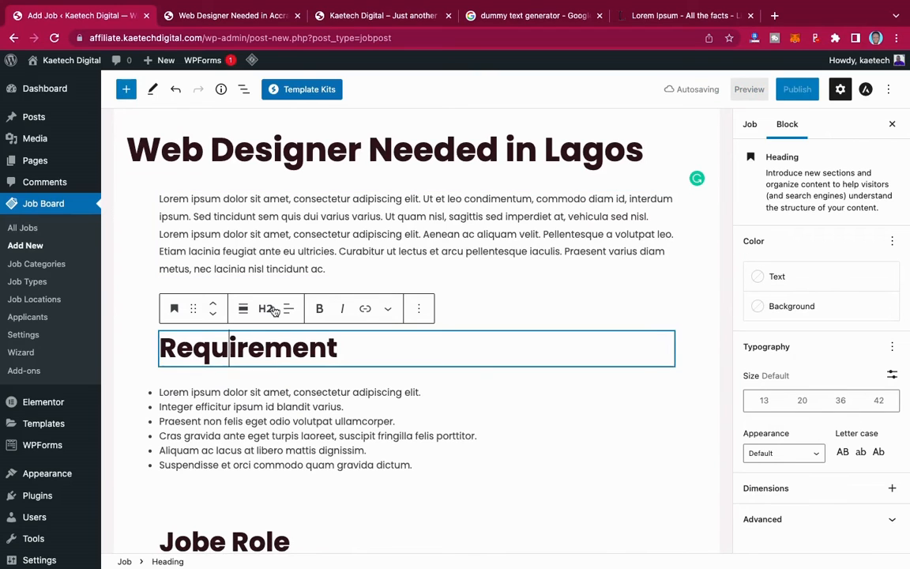
- Change the Requirement heading to H3
{"action": "left_click", "coordinate": [217, 423]}
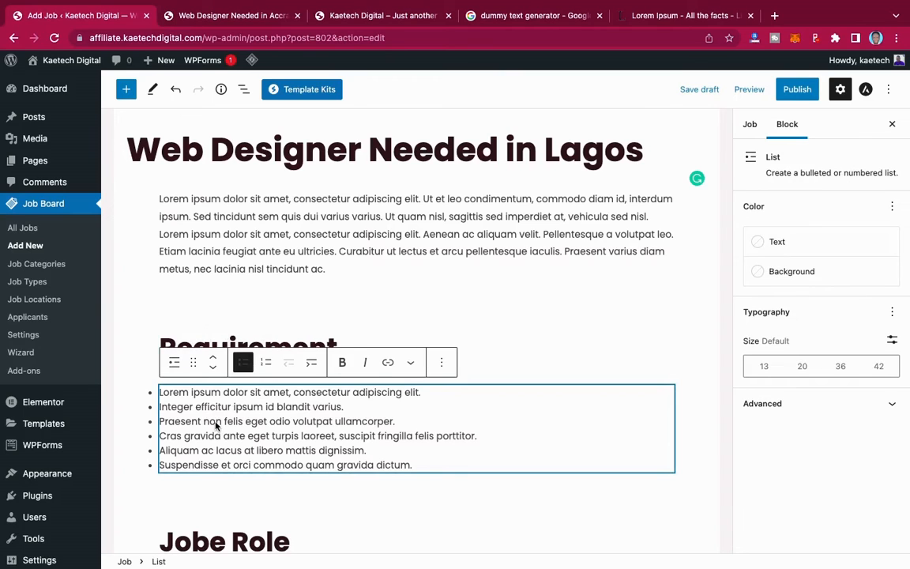
{"action": "left_click", "coordinate": [246, 234]}
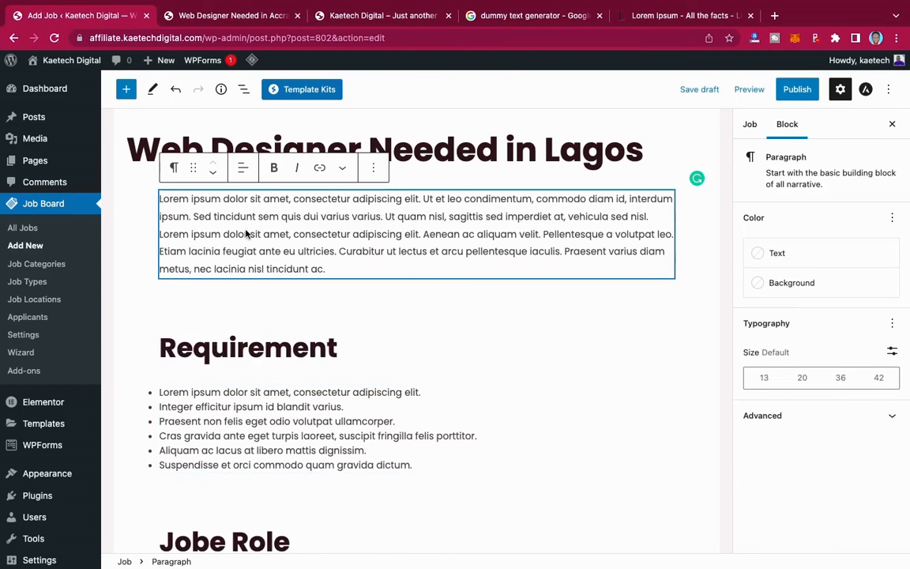
{"action": "left_click", "coordinate": [253, 347]}
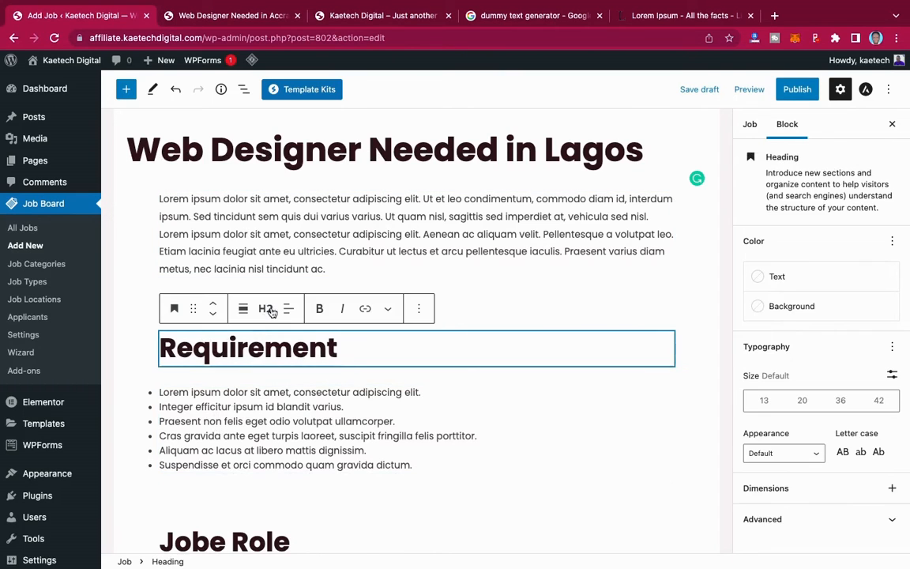
{"action": "left_click", "coordinate": [267, 310]}
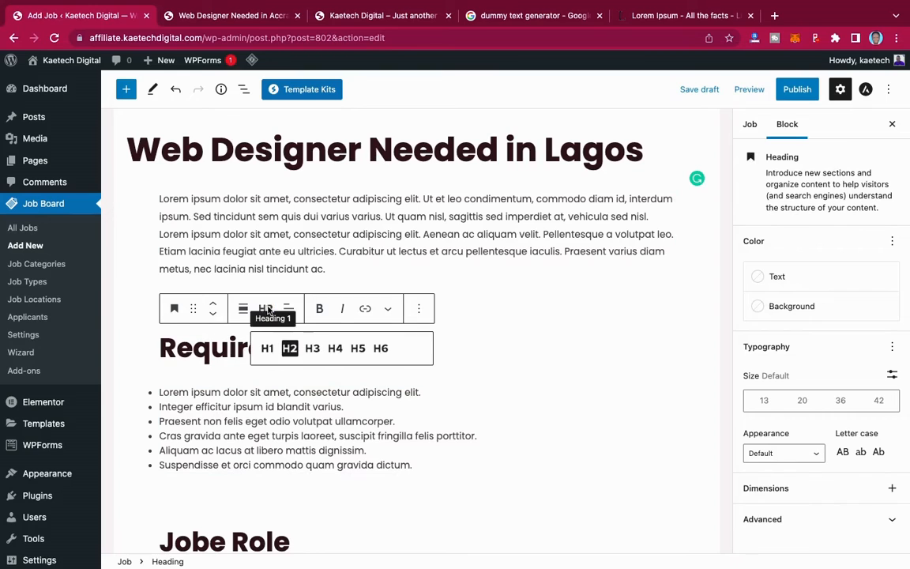
{"action": "left_click", "coordinate": [313, 349]}
{"action": "scroll", "coordinate": [250, 404], "scroll_direction": "down", "scroll_amount": 2}
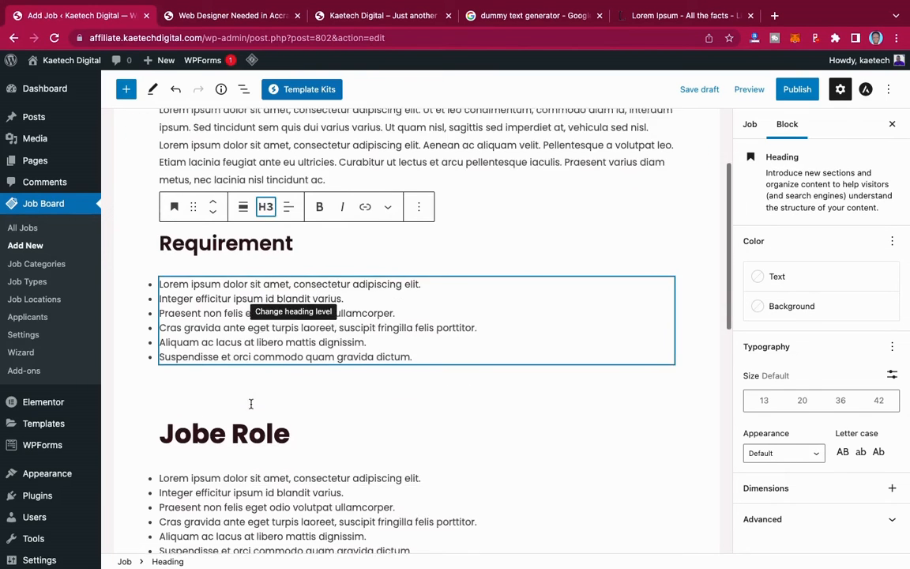
{"action": "scroll", "coordinate": [250, 404], "scroll_direction": "down", "scroll_amount": 1}
- Change the Jobe Role heading to H3
{"action": "left_click", "coordinate": [253, 401]}
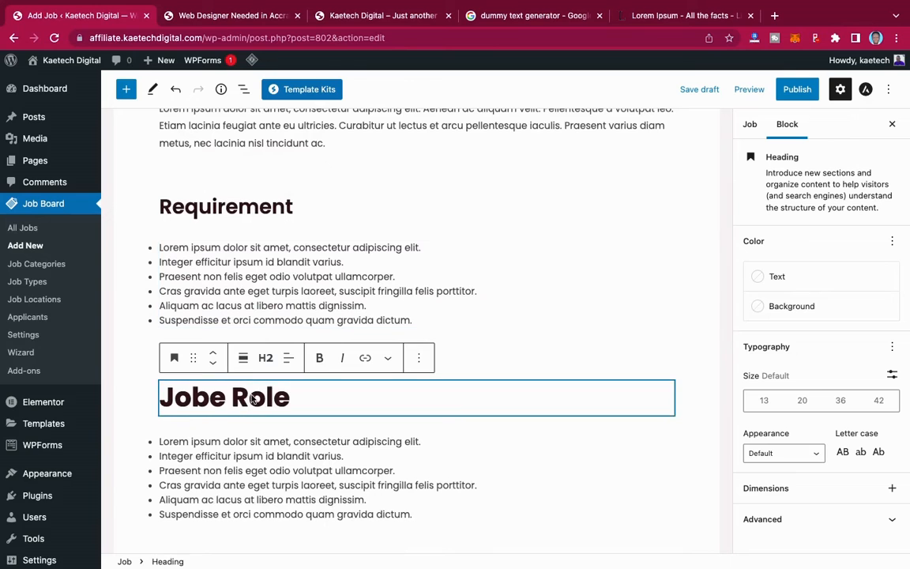
{"action": "left_click", "coordinate": [266, 358]}
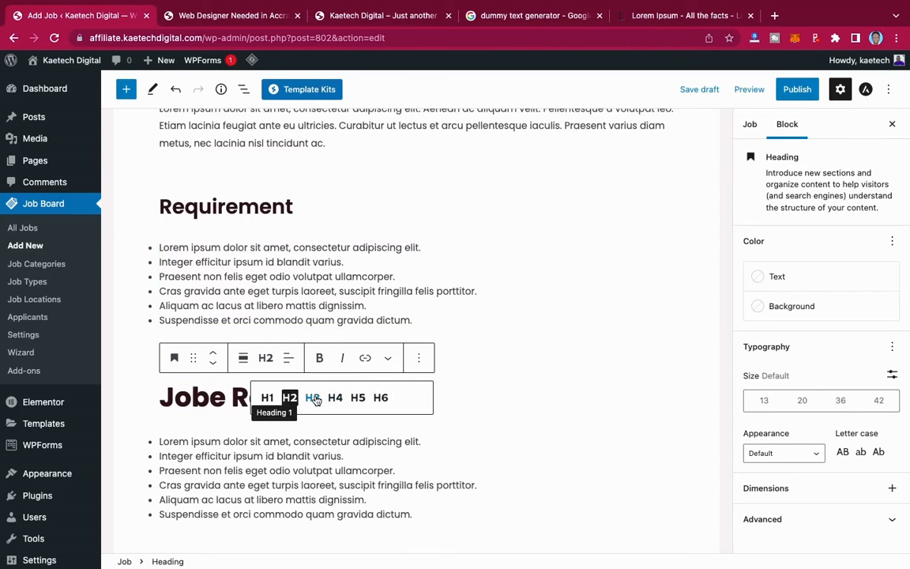
{"action": "left_click", "coordinate": [313, 397]}
{"action": "scroll", "coordinate": [248, 411], "scroll_direction": "down", "scroll_amount": 2}
{"action": "scroll", "coordinate": [248, 408], "scroll_direction": "down", "scroll_amount": 3}
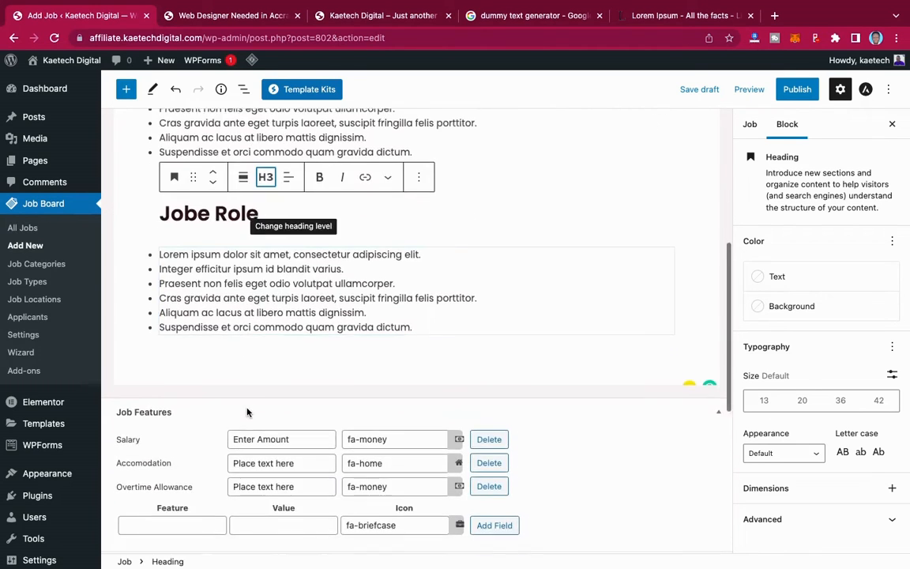
{"action": "scroll", "coordinate": [248, 411], "scroll_direction": "up", "scroll_amount": 6}
- Recheck the Accra job page and return to the Lagos job editor
{"action": "scroll", "coordinate": [248, 411], "scroll_direction": "down", "scroll_amount": 12}
{"action": "scroll", "coordinate": [248, 411], "scroll_direction": "down", "scroll_amount": 7}
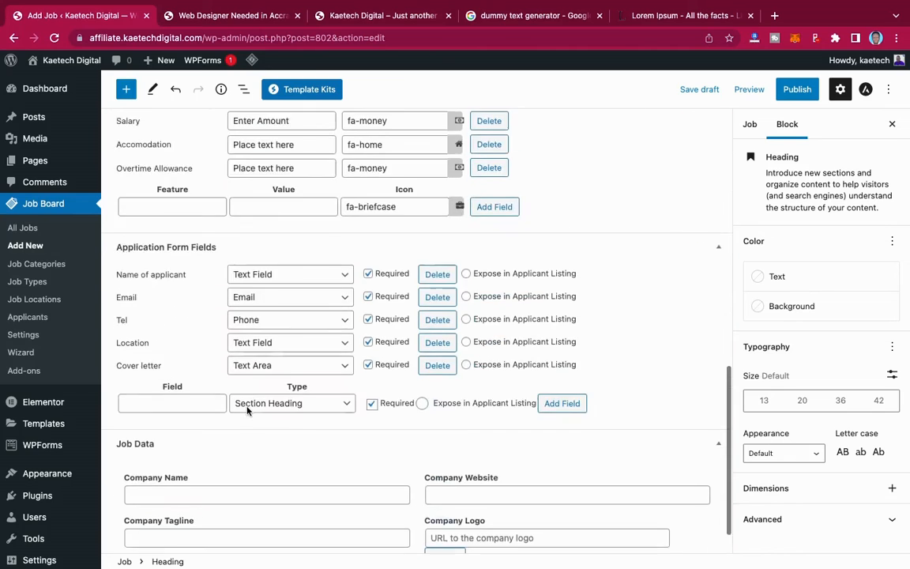
{"action": "scroll", "coordinate": [248, 411], "scroll_direction": "up", "scroll_amount": 8}
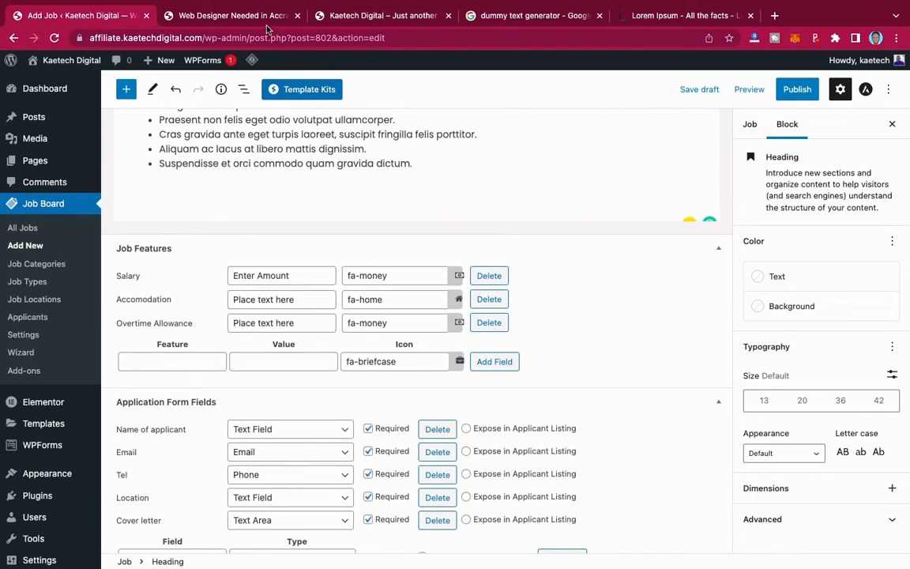
{"action": "left_click", "coordinate": [246, 17]}
{"action": "scroll", "coordinate": [305, 330], "scroll_direction": "down", "scroll_amount": 3}
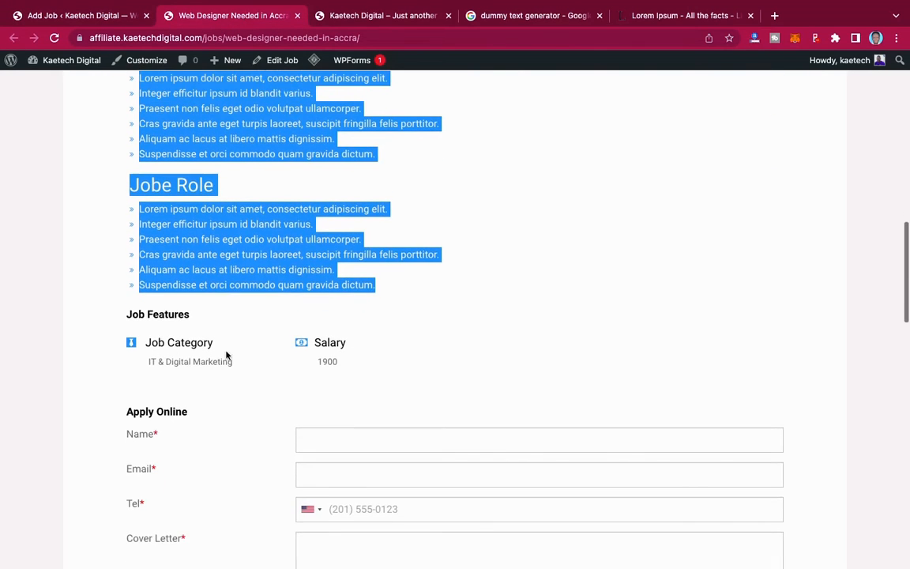
{"action": "left_click", "coordinate": [95, 347]}
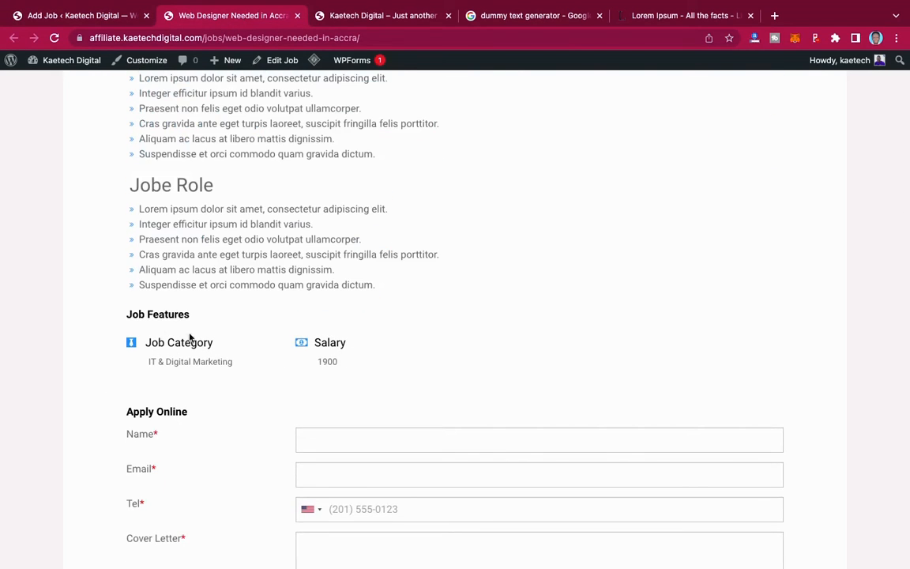
{"action": "left_click", "coordinate": [84, 16]}
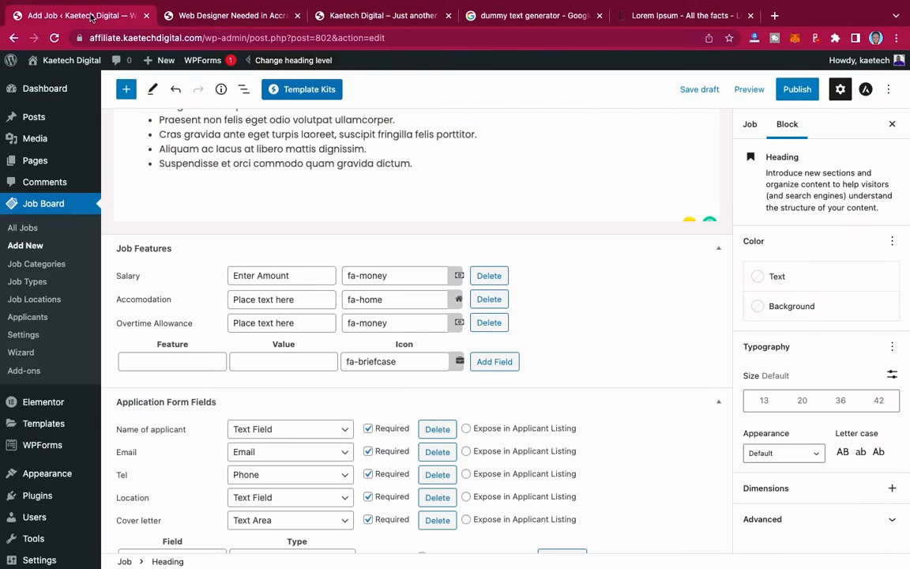
- Replace 'Enter Amount' in the Salary field with 250,000
{"action": "left_click", "coordinate": [295, 279]}
{"action": "left_click_drag", "start_coordinate": [296, 279], "coordinate": [211, 278]}
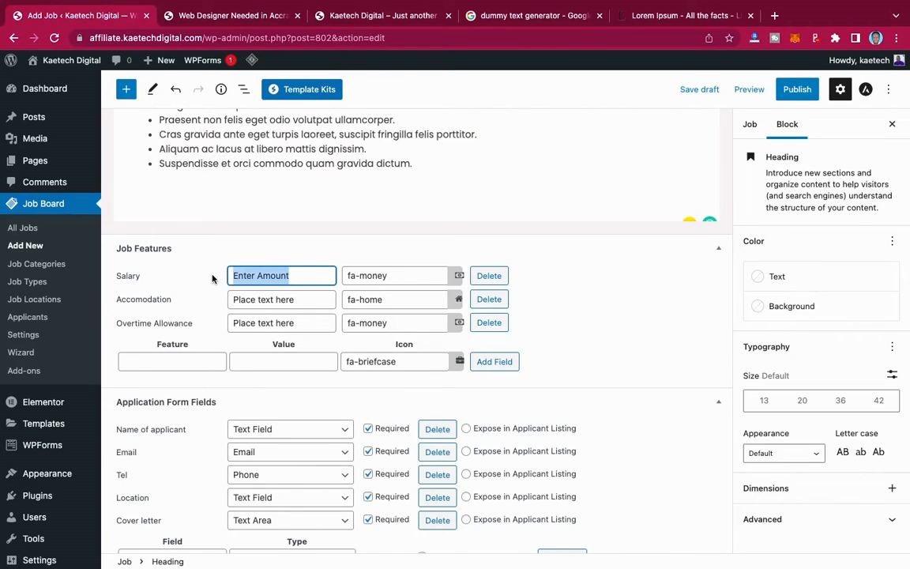
{"action": "key", "text": "BackSpace"}
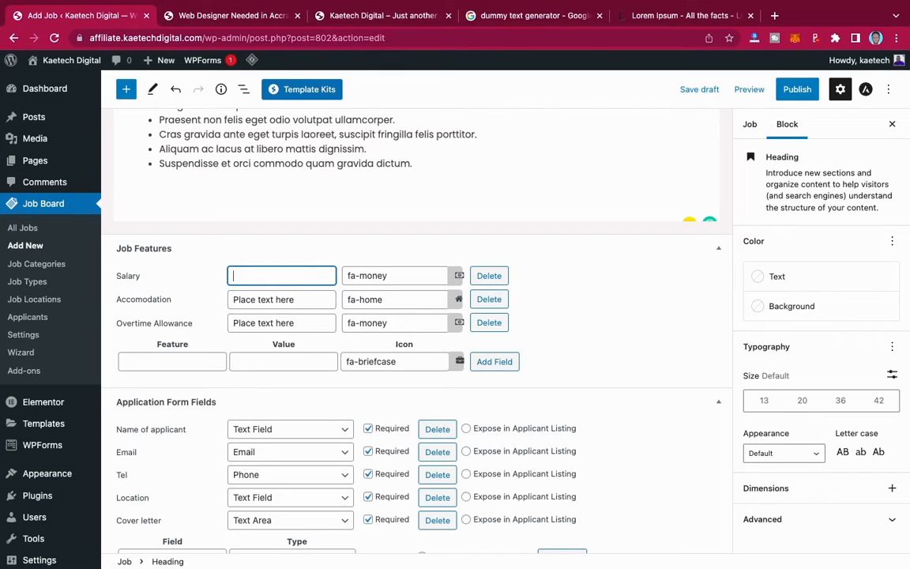
{"action": "type", "text": "250,000Naira"}
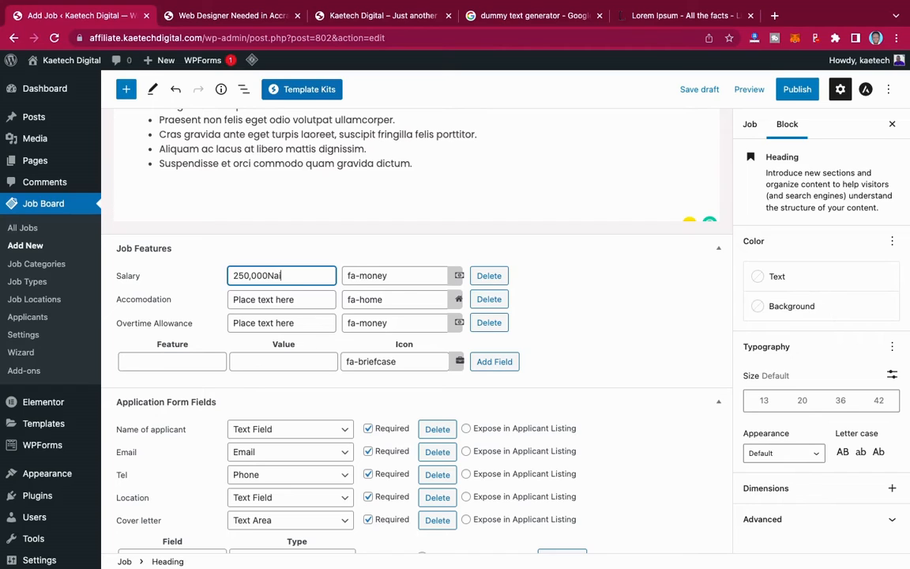
- Set Salary to 250,000 Naira and both Accomodation and Overtime Allowance to Yes
{"action": "left_click", "coordinate": [268, 276]}
{"action": "left_click_drag", "start_coordinate": [305, 301], "coordinate": [221, 303]}
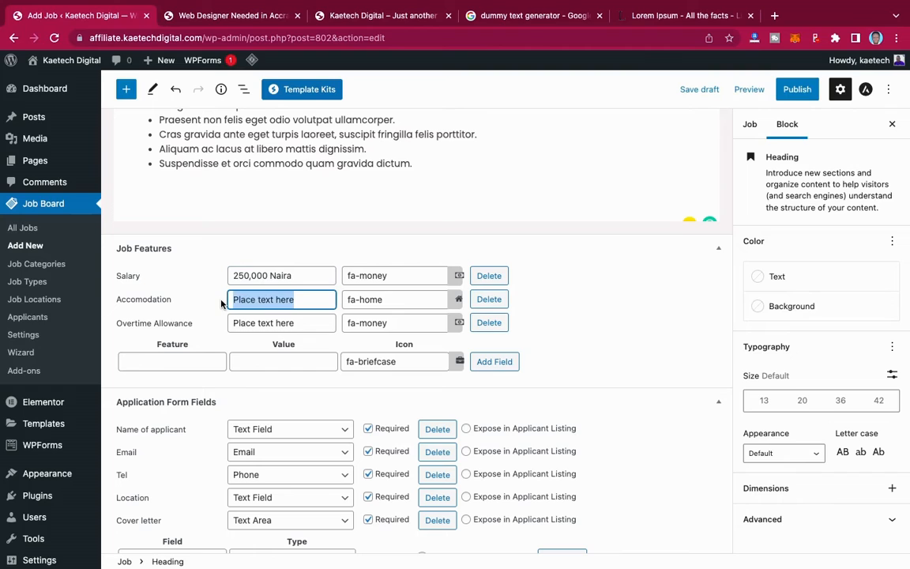
{"action": "type", "text": "Yes"}
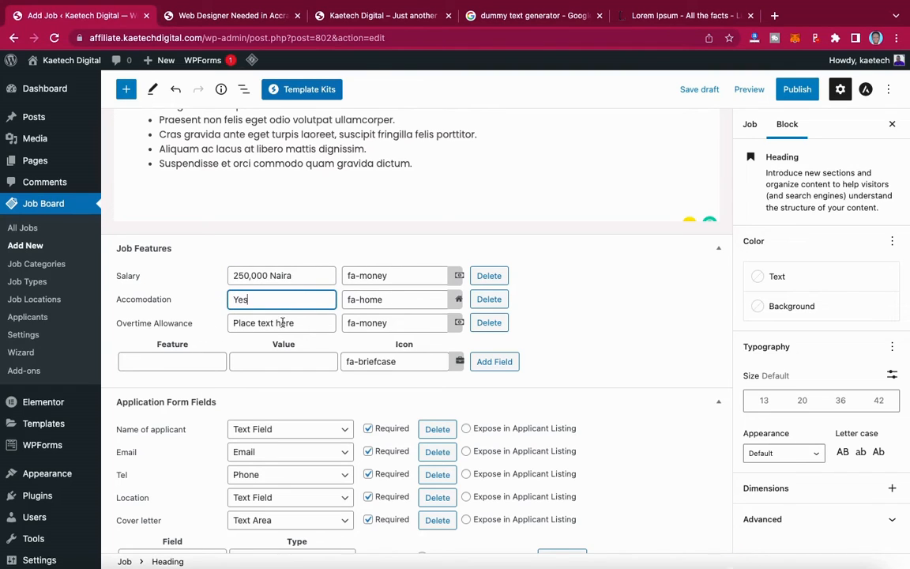
{"action": "left_click_drag", "start_coordinate": [302, 323], "coordinate": [229, 325]}
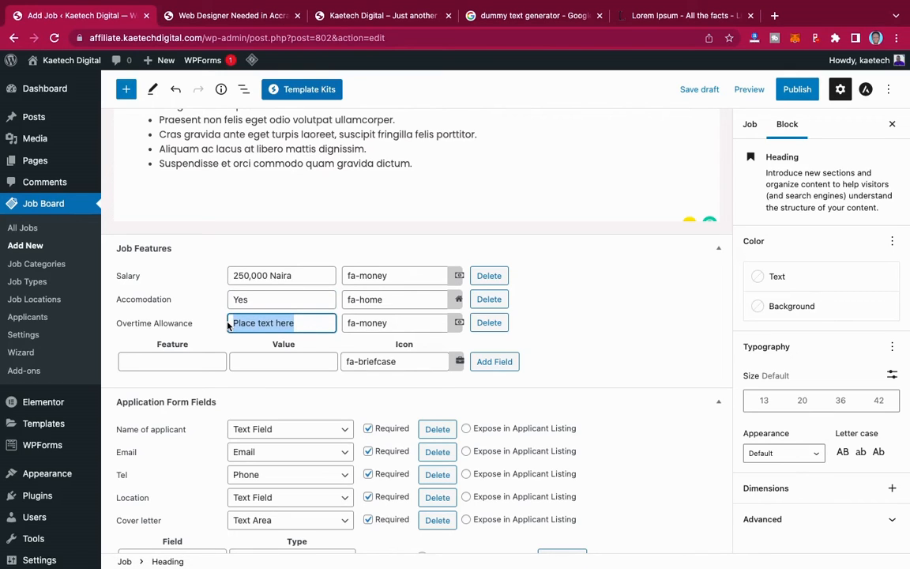
{"action": "type", "text": "Y"}
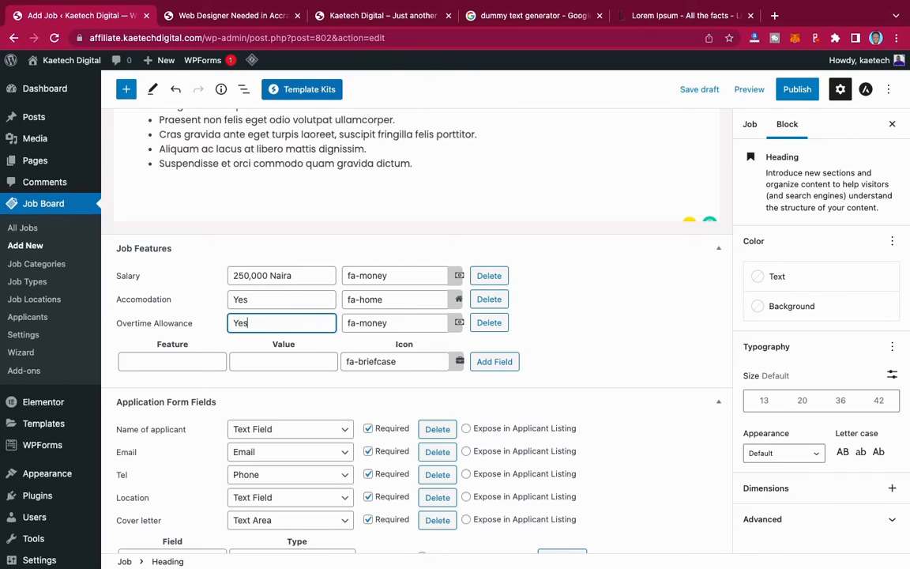
{"action": "type", "text": "es"}
{"action": "scroll", "coordinate": [367, 348], "scroll_direction": "down", "scroll_amount": 2}
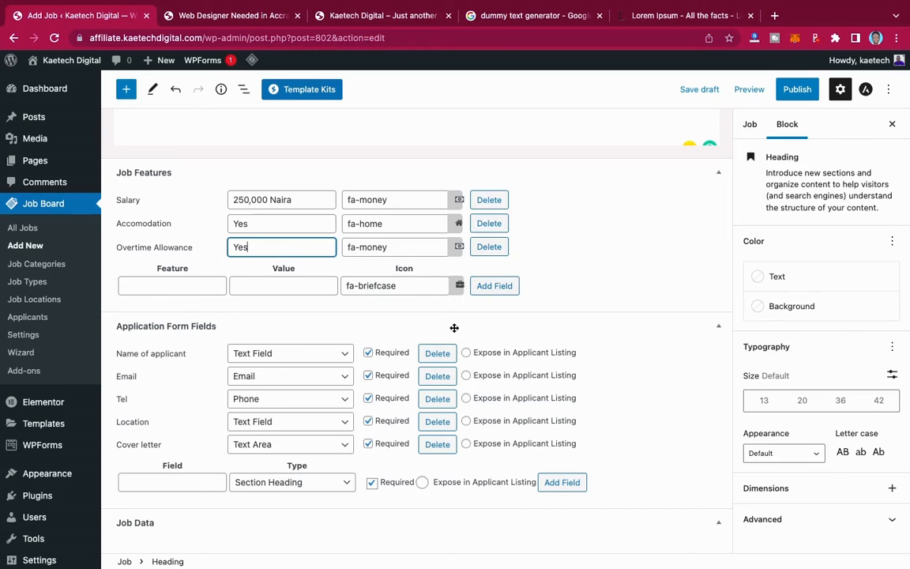
- Enter Company Name Kaetech Digital and Company Website kaetechdigital.com in Job Data
{"action": "scroll", "coordinate": [455, 327], "scroll_direction": "down", "scroll_amount": 3}
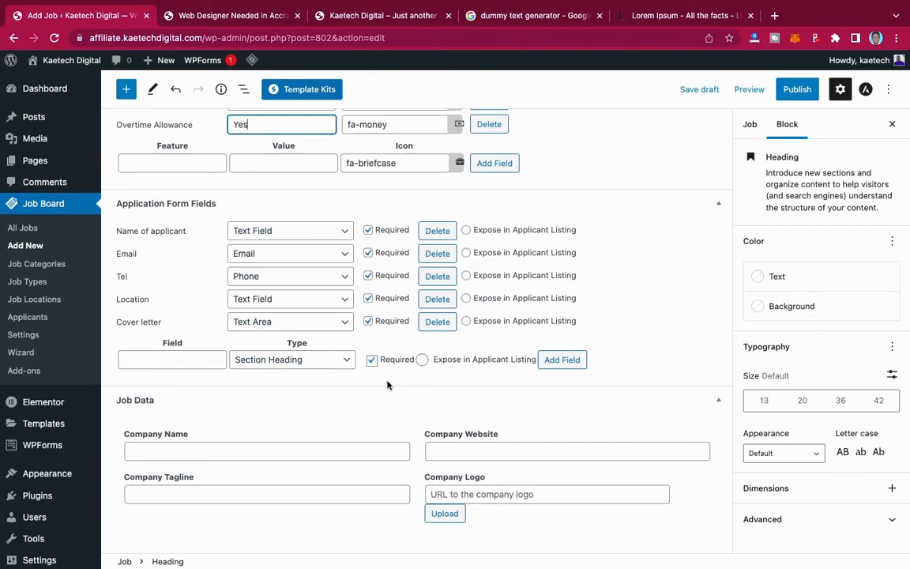
{"action": "scroll", "coordinate": [388, 385], "scroll_direction": "down", "scroll_amount": 3}
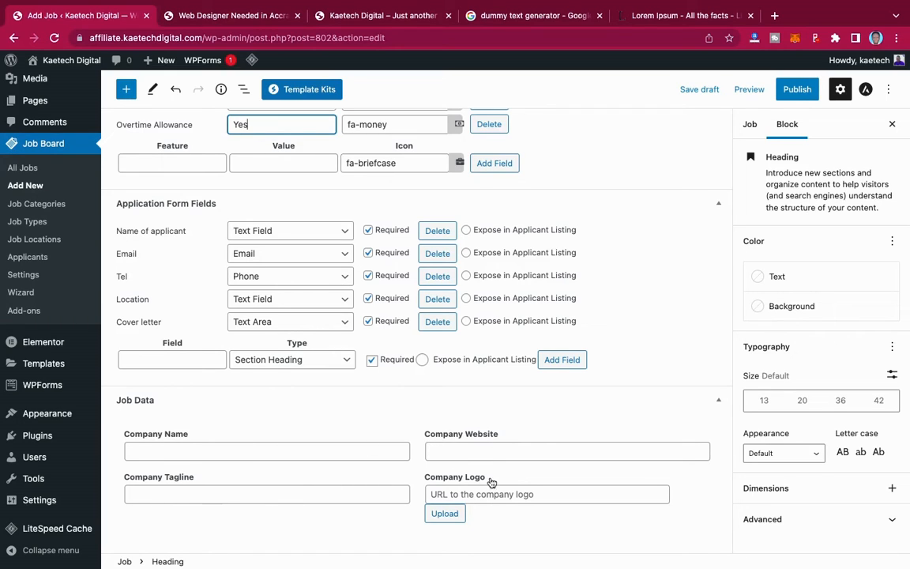
{"action": "left_click", "coordinate": [276, 451]}
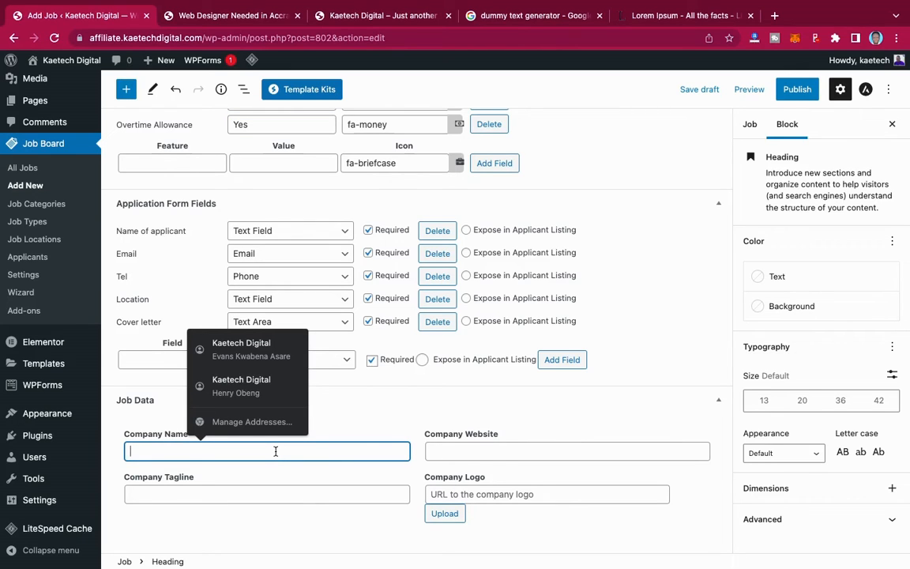
{"action": "type", "text": "Kaetech Digital"}
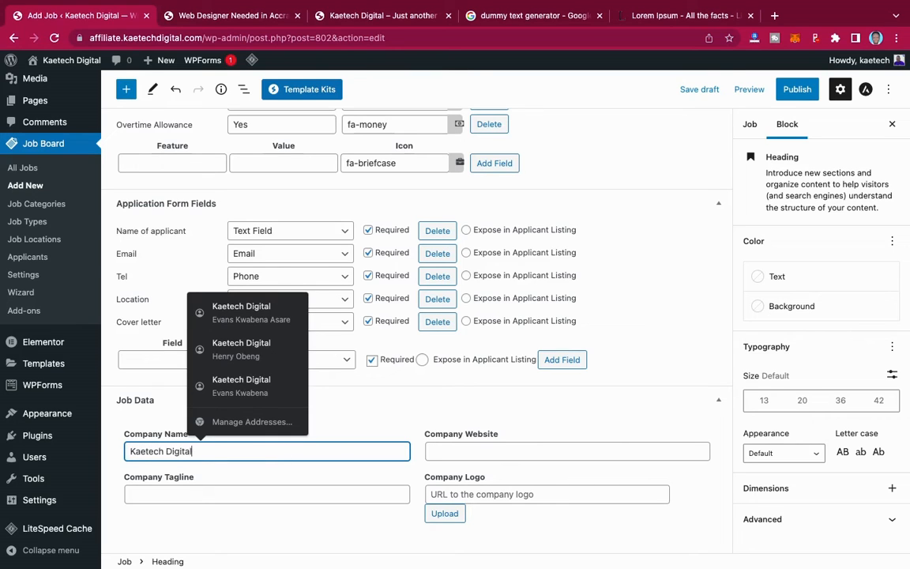
{"action": "left_click", "coordinate": [392, 422]}
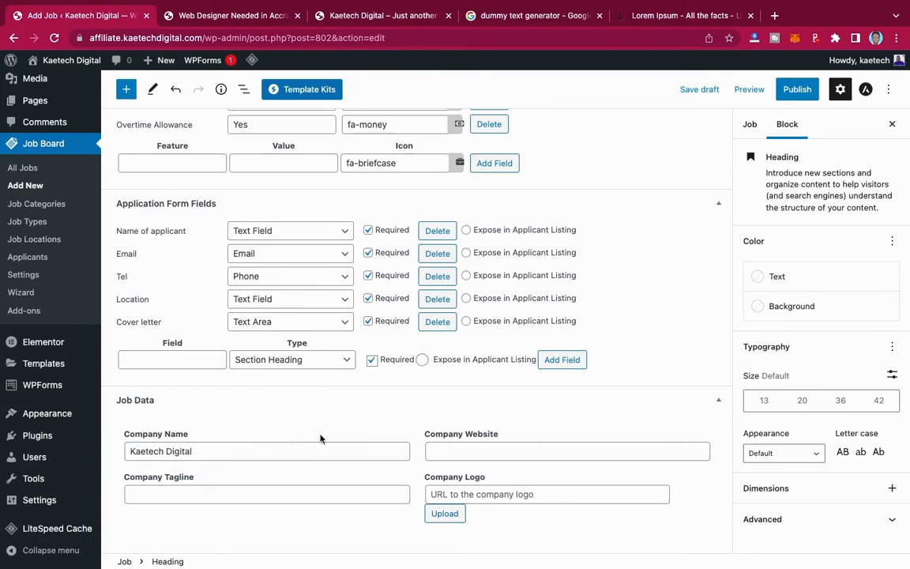
{"action": "left_click", "coordinate": [453, 454]}
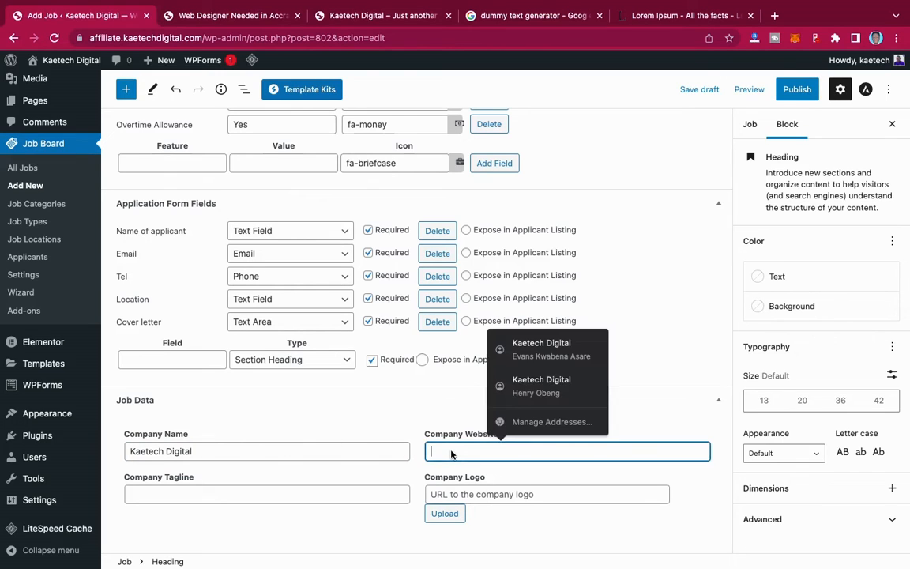
{"action": "type", "text": "kaetechd"}
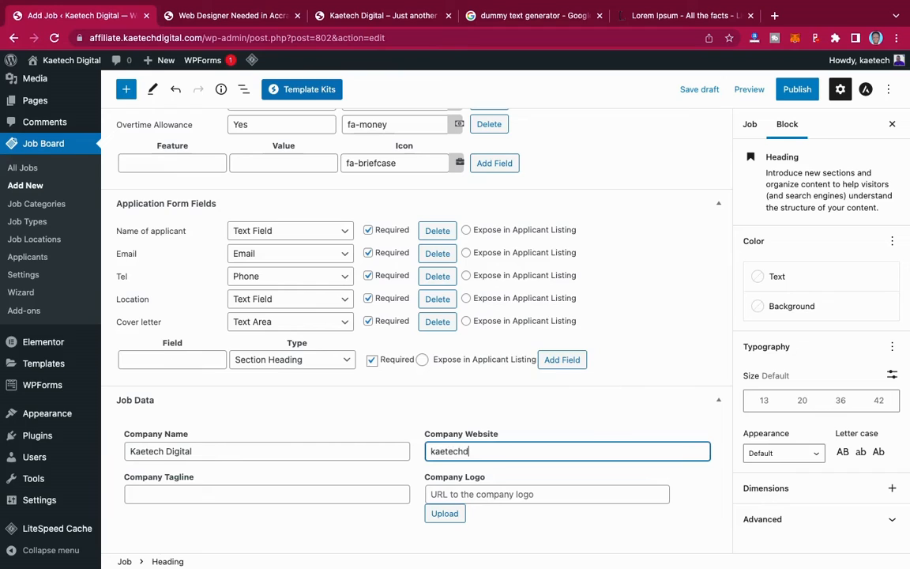
{"action": "type", "text": "igital.com"}
- Insert the media library image '1' (1.png) as the Company Logo
{"action": "left_click", "coordinate": [445, 513]}
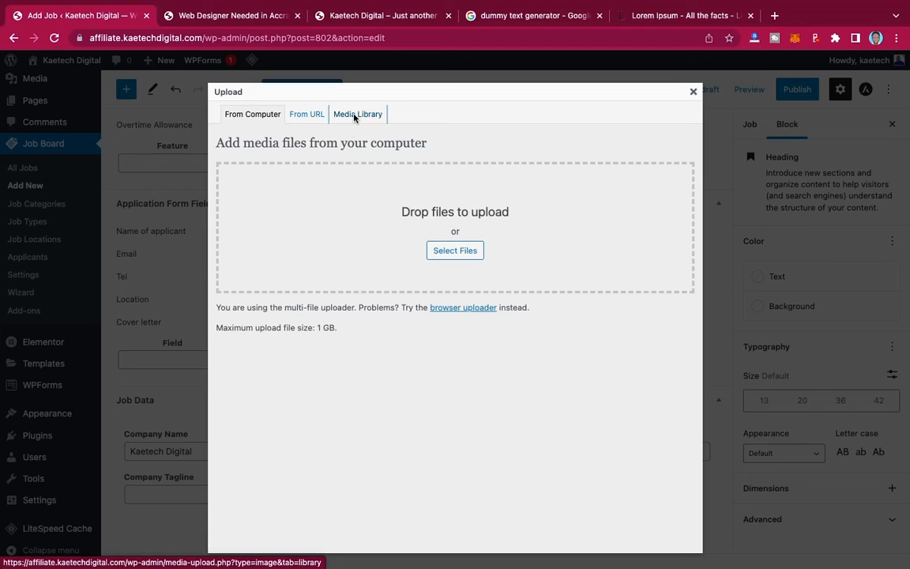
{"action": "left_click", "coordinate": [355, 115]}
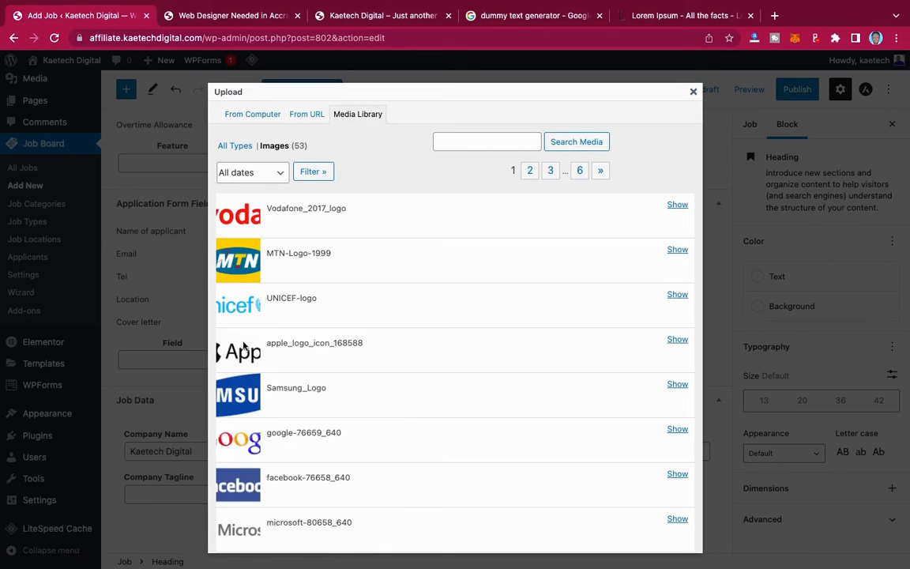
{"action": "scroll", "coordinate": [340, 405], "scroll_direction": "down", "scroll_amount": 5}
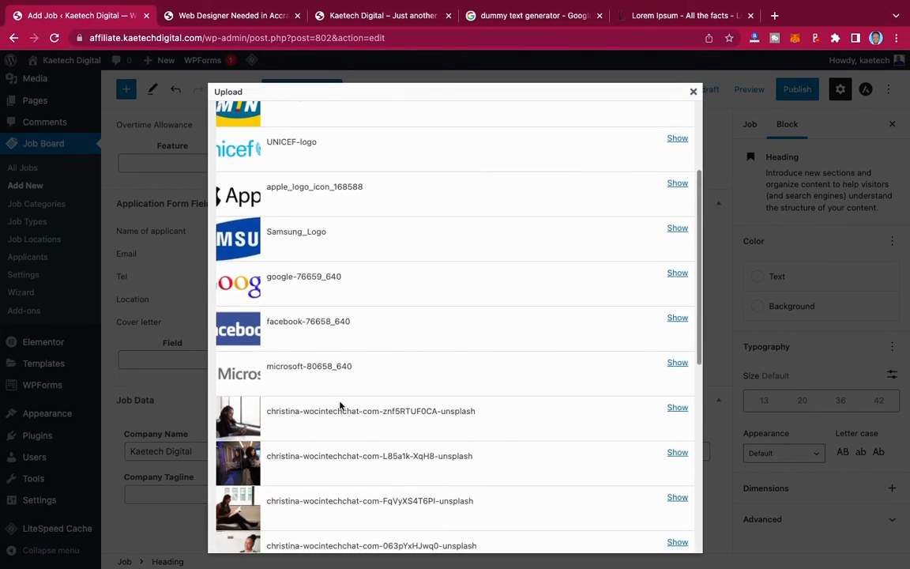
{"action": "scroll", "coordinate": [340, 404], "scroll_direction": "down", "scroll_amount": 12}
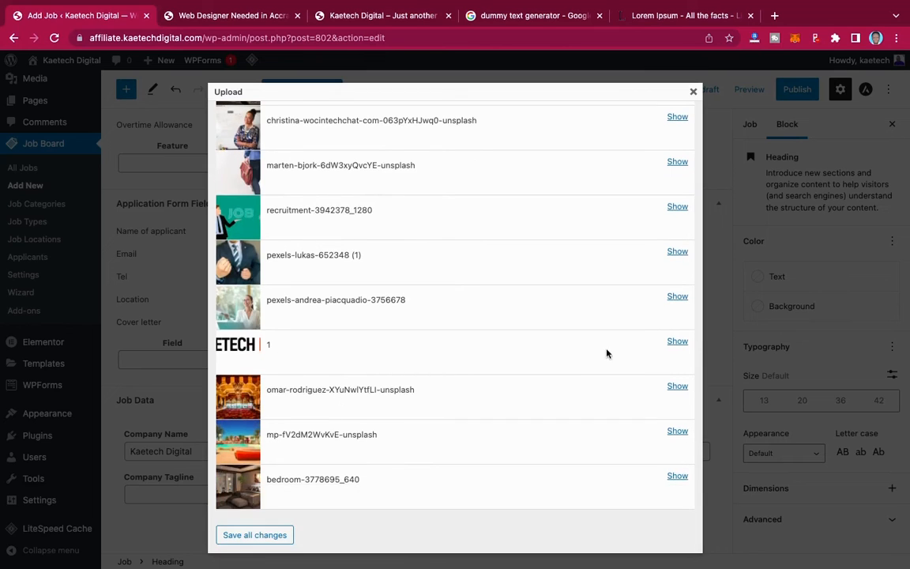
{"action": "left_click", "coordinate": [678, 342]}
{"action": "left_click", "coordinate": [678, 343]}
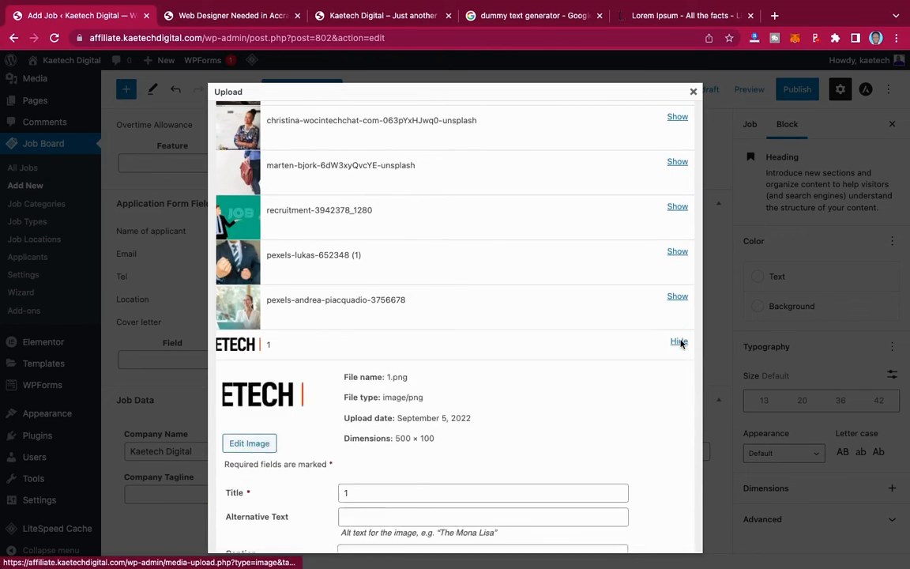
{"action": "scroll", "coordinate": [547, 391], "scroll_direction": "down", "scroll_amount": 5}
{"action": "scroll", "coordinate": [348, 463], "scroll_direction": "down", "scroll_amount": 3}
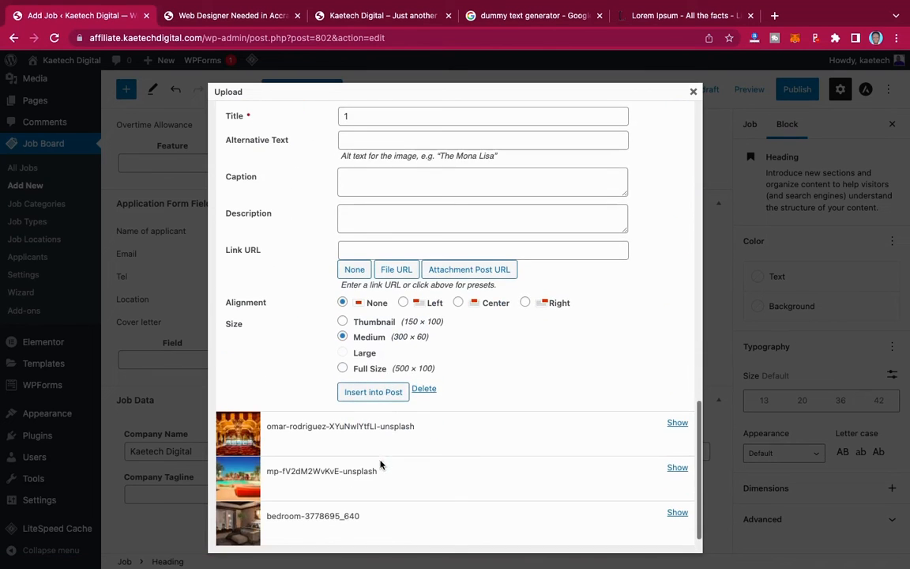
{"action": "left_click", "coordinate": [379, 395]}
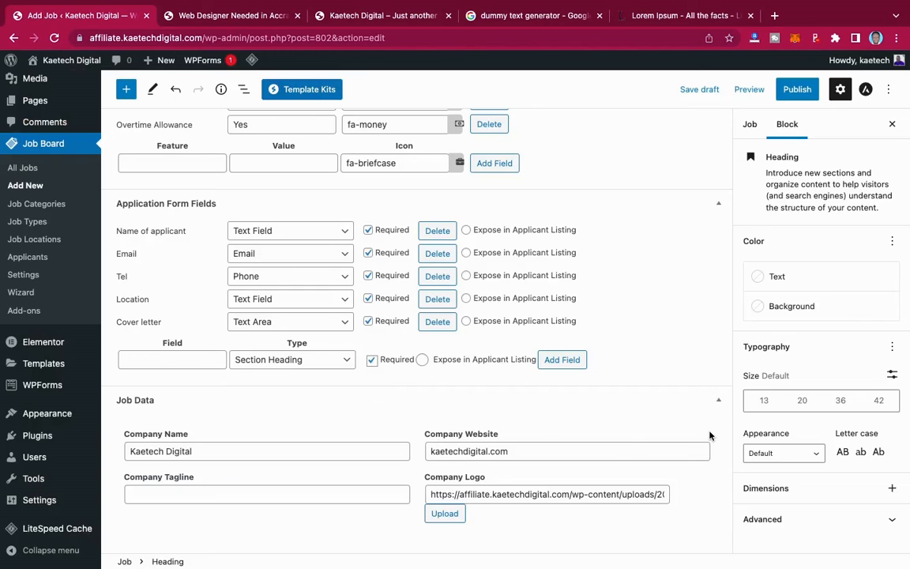
- File the job under the IT & Digital Marketing job category
{"action": "scroll", "coordinate": [688, 369], "scroll_direction": "up", "scroll_amount": 5}
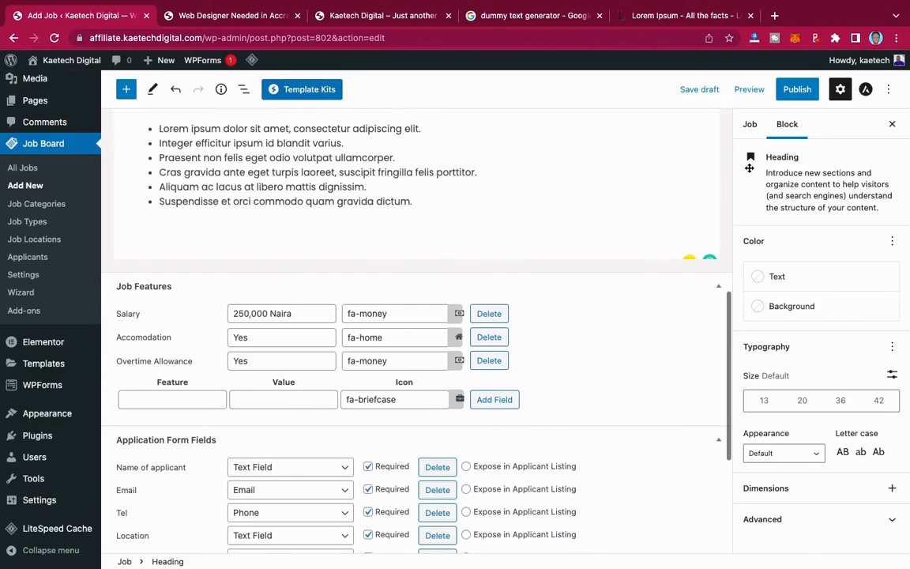
{"action": "scroll", "coordinate": [626, 196], "scroll_direction": "up", "scroll_amount": 10}
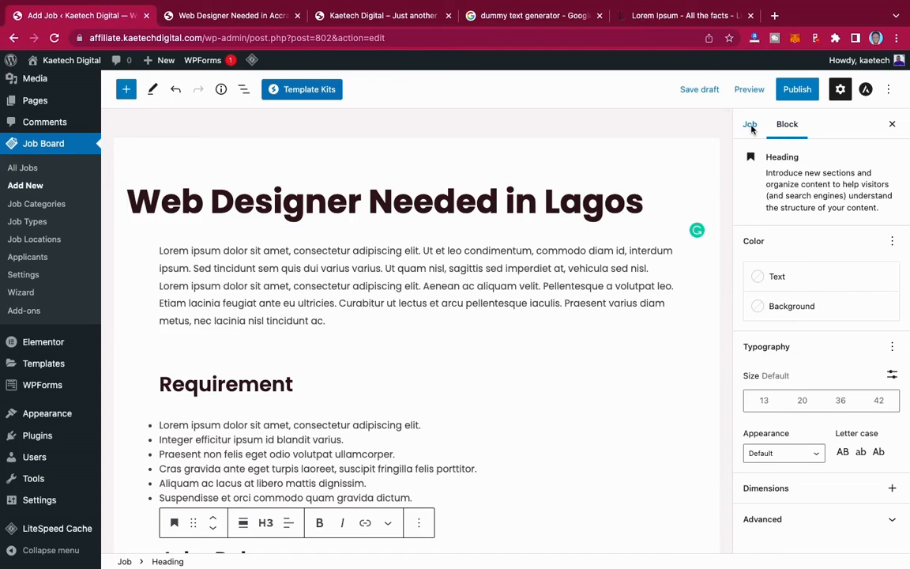
{"action": "left_click", "coordinate": [750, 124]}
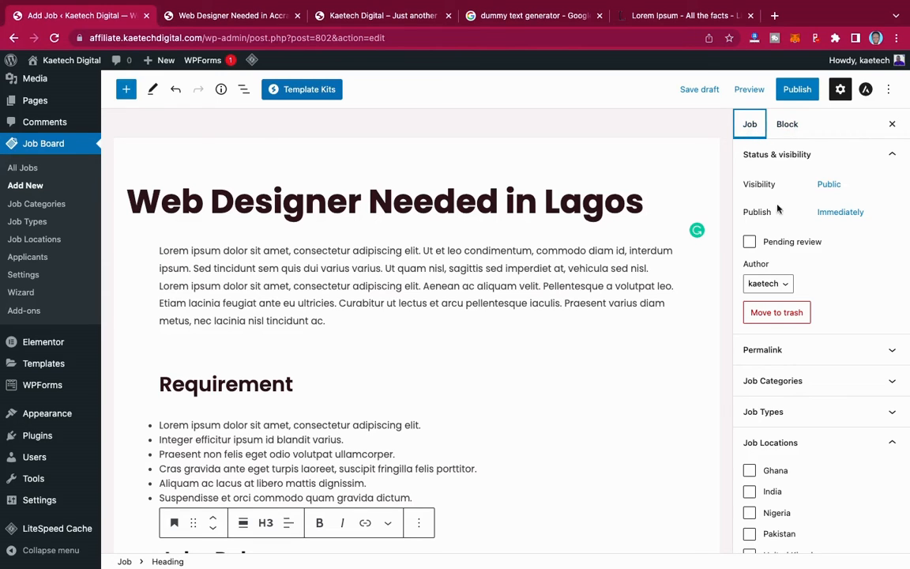
{"action": "scroll", "coordinate": [823, 317], "scroll_direction": "down", "scroll_amount": 1}
{"action": "scroll", "coordinate": [822, 316], "scroll_direction": "down", "scroll_amount": 3}
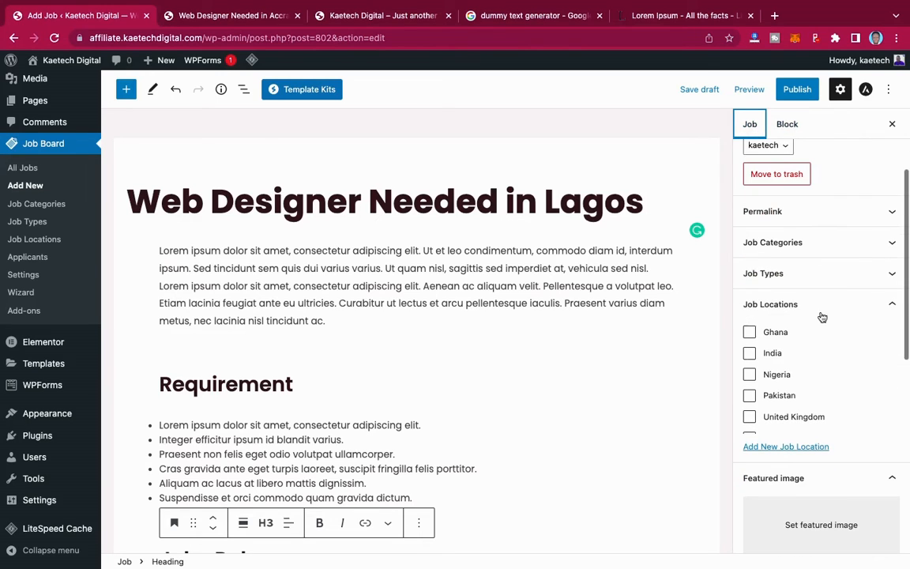
{"action": "left_click", "coordinate": [797, 249]}
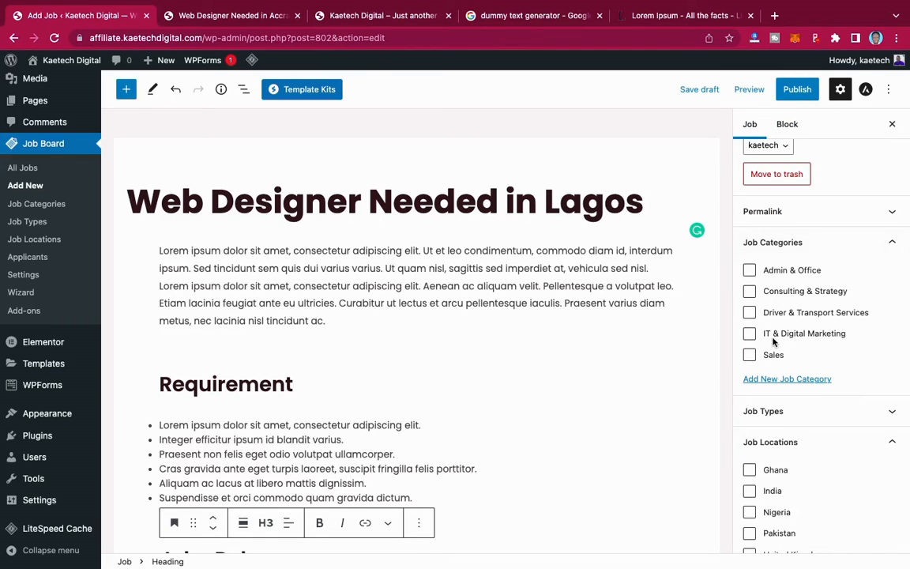
{"action": "left_click", "coordinate": [750, 335]}
- Set the job type to Full Time
{"action": "scroll", "coordinate": [797, 348], "scroll_direction": "down", "scroll_amount": 5}
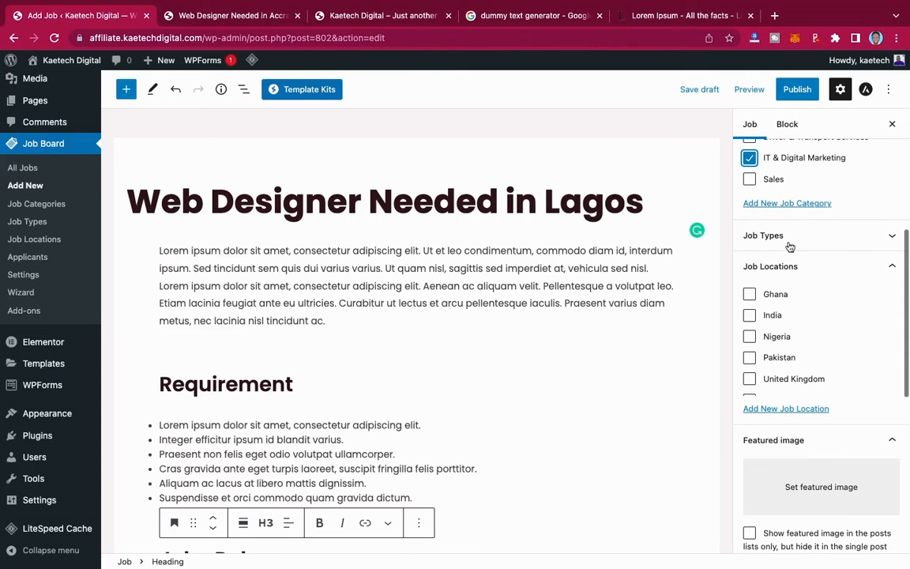
{"action": "left_click", "coordinate": [789, 235]}
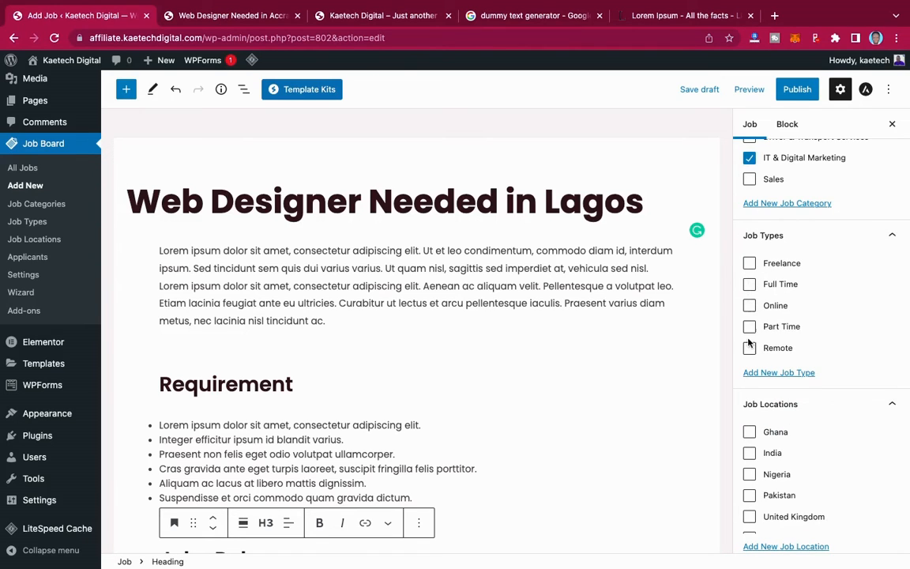
{"action": "left_click", "coordinate": [750, 286]}
- Tick Nigeria under Job Locations and scroll down to the Featured image panel
{"action": "scroll", "coordinate": [759, 332], "scroll_direction": "down", "scroll_amount": 3}
{"action": "scroll", "coordinate": [775, 332], "scroll_direction": "down", "scroll_amount": 1}
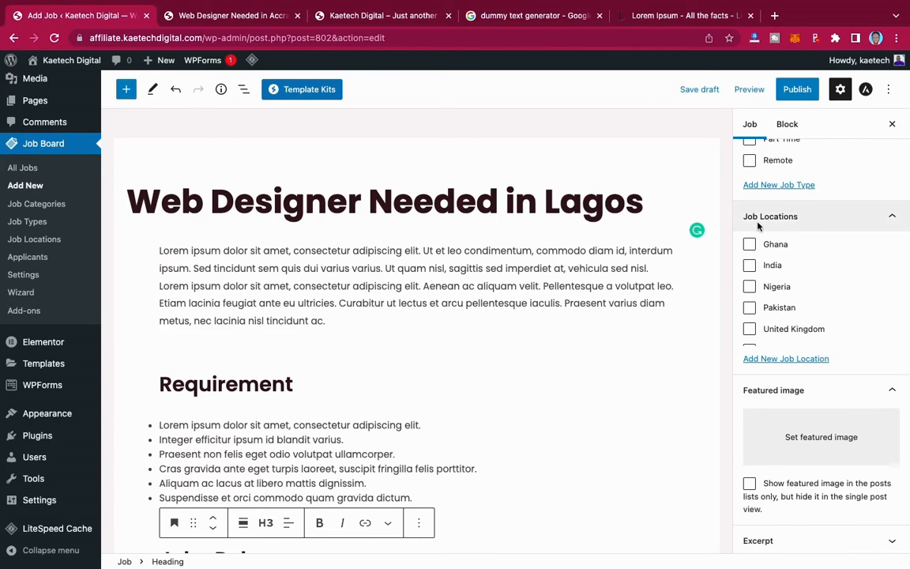
{"action": "scroll", "coordinate": [758, 227], "scroll_direction": "up", "scroll_amount": 3}
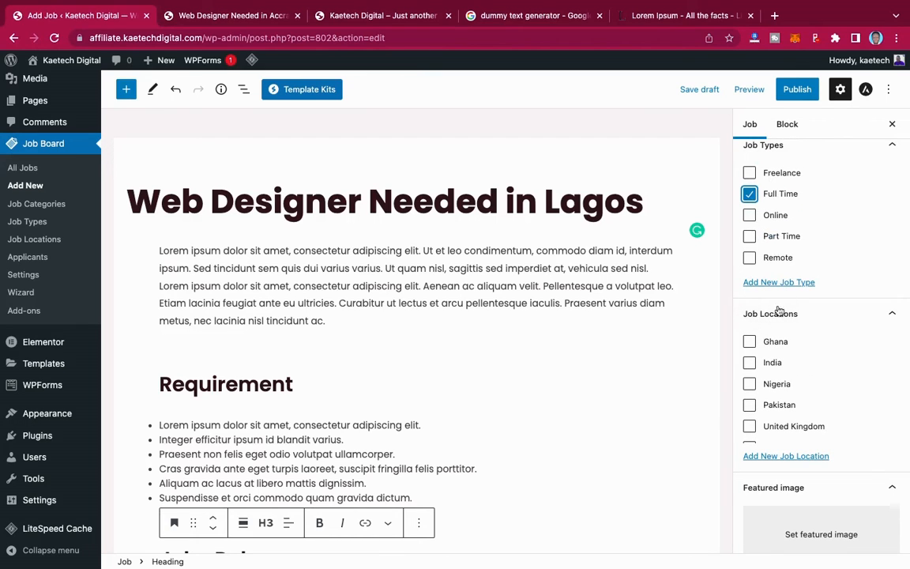
{"action": "scroll", "coordinate": [775, 328], "scroll_direction": "down", "scroll_amount": 2}
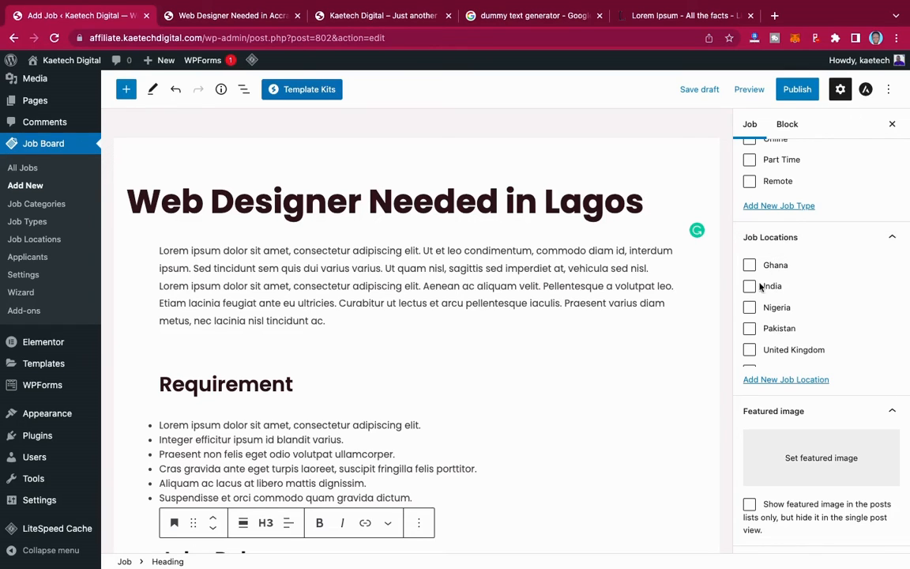
{"action": "left_click", "coordinate": [750, 309]}
{"action": "scroll", "coordinate": [798, 322], "scroll_direction": "down", "scroll_amount": 1}
{"action": "scroll", "coordinate": [782, 392], "scroll_direction": "down", "scroll_amount": 3}
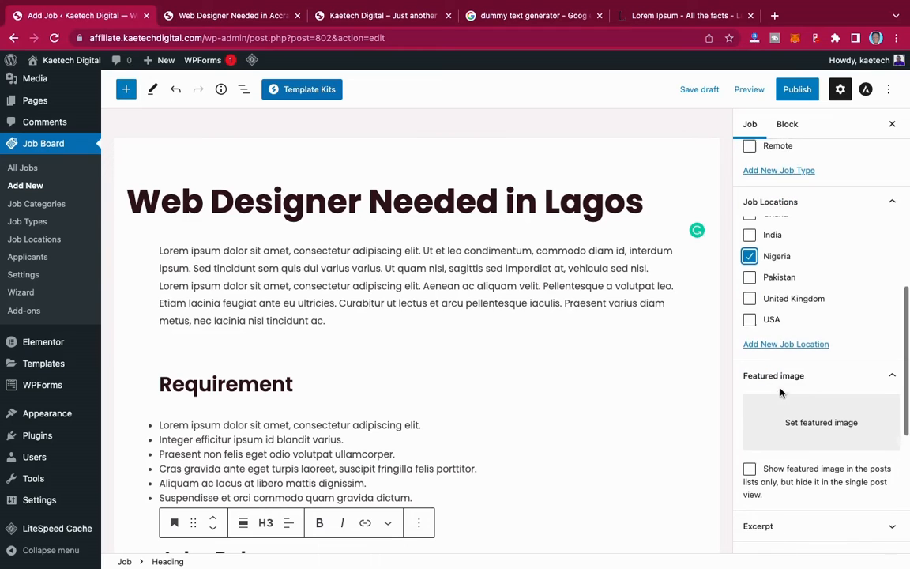
{"action": "scroll", "coordinate": [781, 392], "scroll_direction": "down", "scroll_amount": 1}
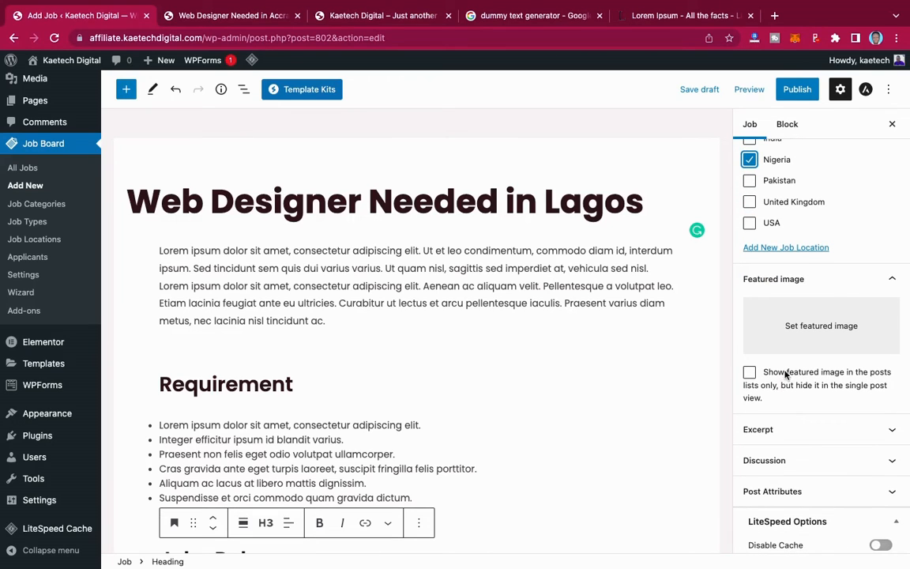
{"action": "scroll", "coordinate": [787, 356], "scroll_direction": "down", "scroll_amount": 2}
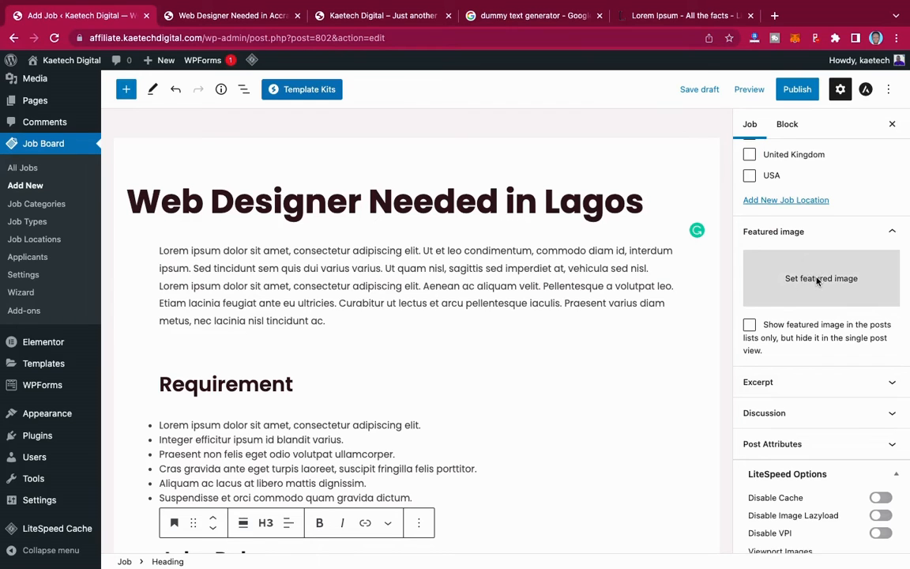
- Set the photo of the smiling woman at the whiteboard as the job's featured image
{"action": "left_click", "coordinate": [818, 281]}
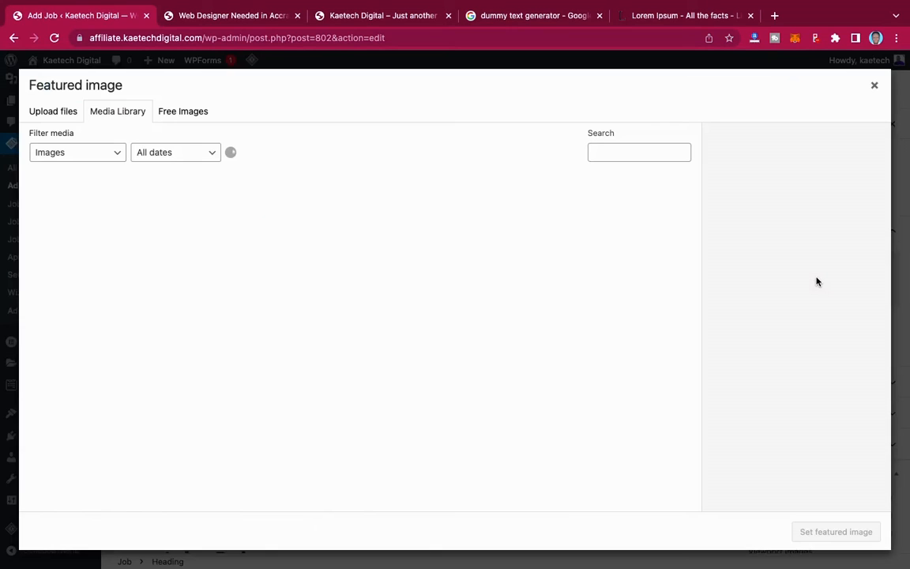
{"action": "left_click", "coordinate": [264, 19]}
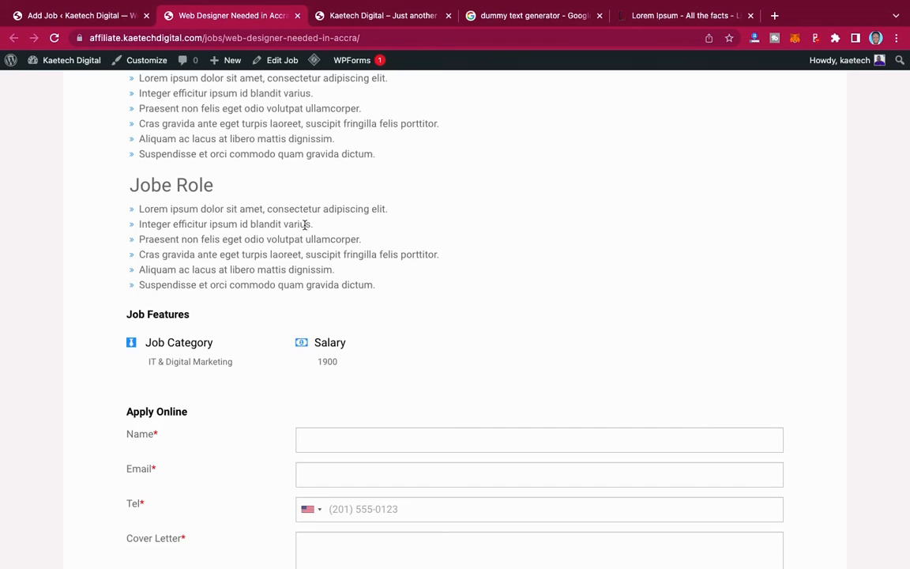
{"action": "scroll", "coordinate": [305, 225], "scroll_direction": "up", "scroll_amount": 13}
{"action": "scroll", "coordinate": [305, 225], "scroll_direction": "down", "scroll_amount": 4}
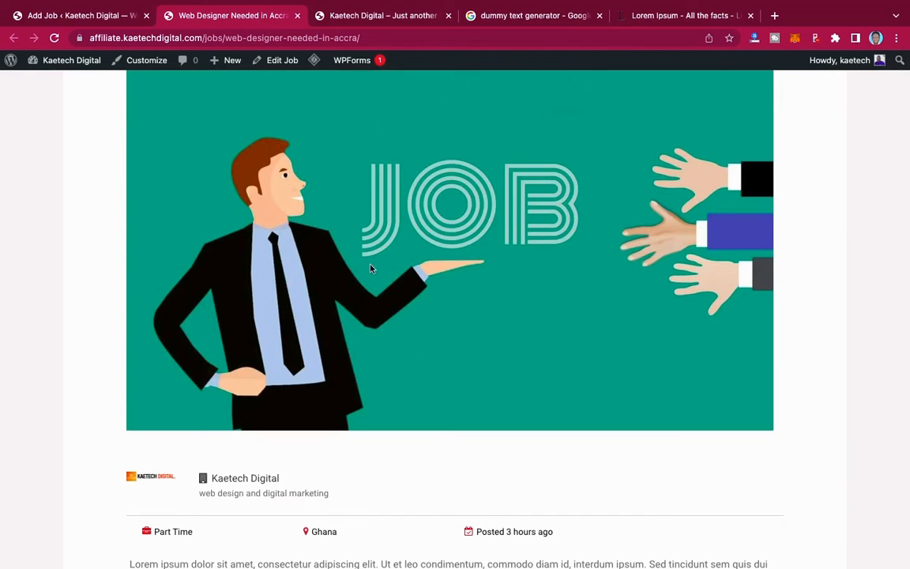
{"action": "left_click", "coordinate": [109, 19]}
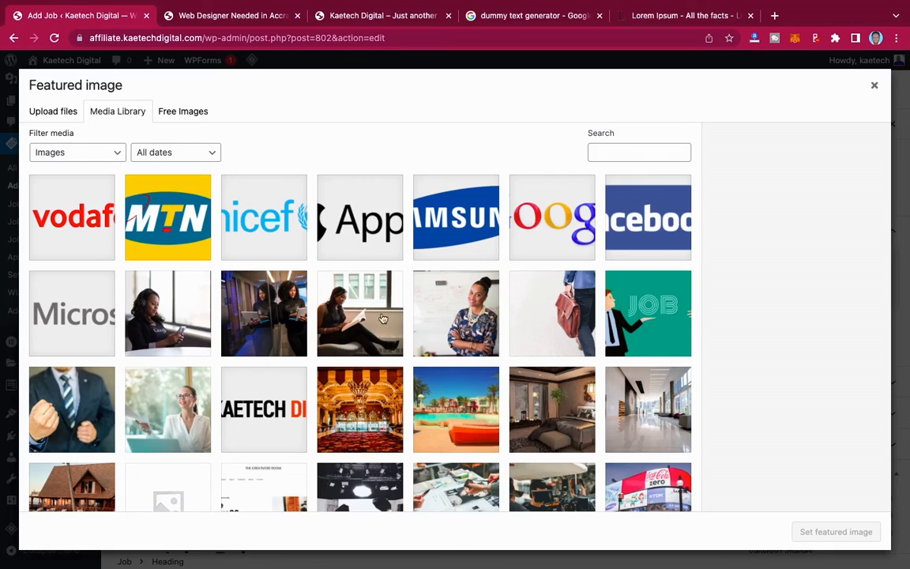
{"action": "scroll", "coordinate": [416, 381], "scroll_direction": "down", "scroll_amount": 5}
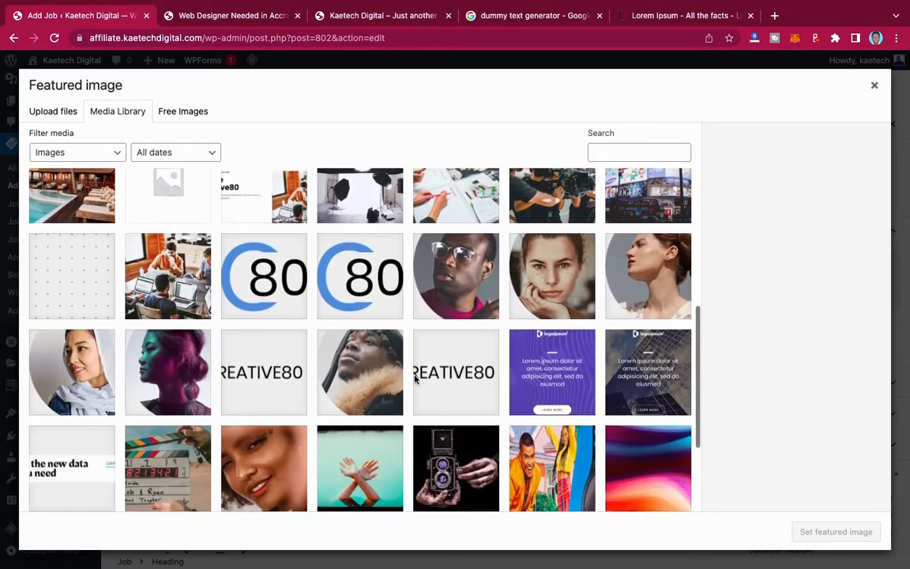
{"action": "scroll", "coordinate": [417, 380], "scroll_direction": "down", "scroll_amount": 3}
{"action": "scroll", "coordinate": [416, 380], "scroll_direction": "up", "scroll_amount": 5}
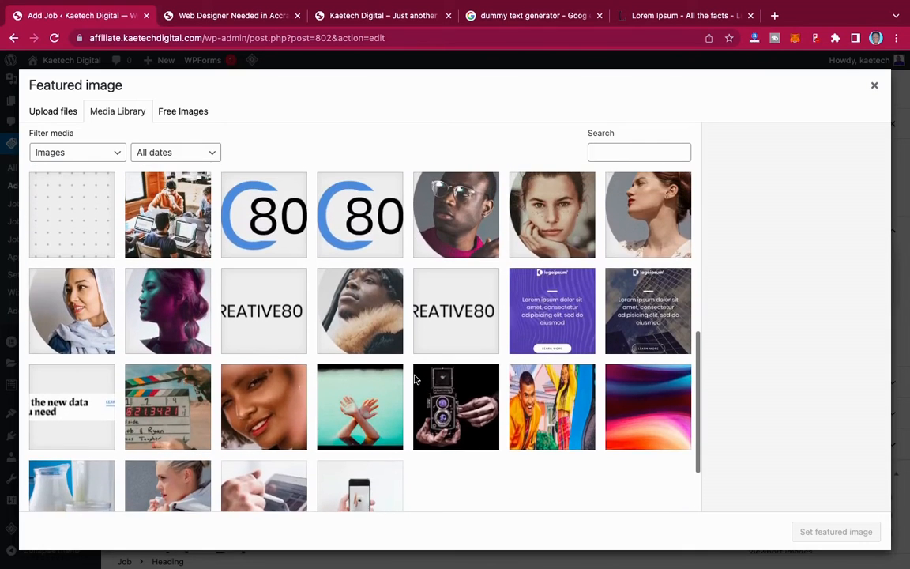
{"action": "scroll", "coordinate": [417, 380], "scroll_direction": "up", "scroll_amount": 4}
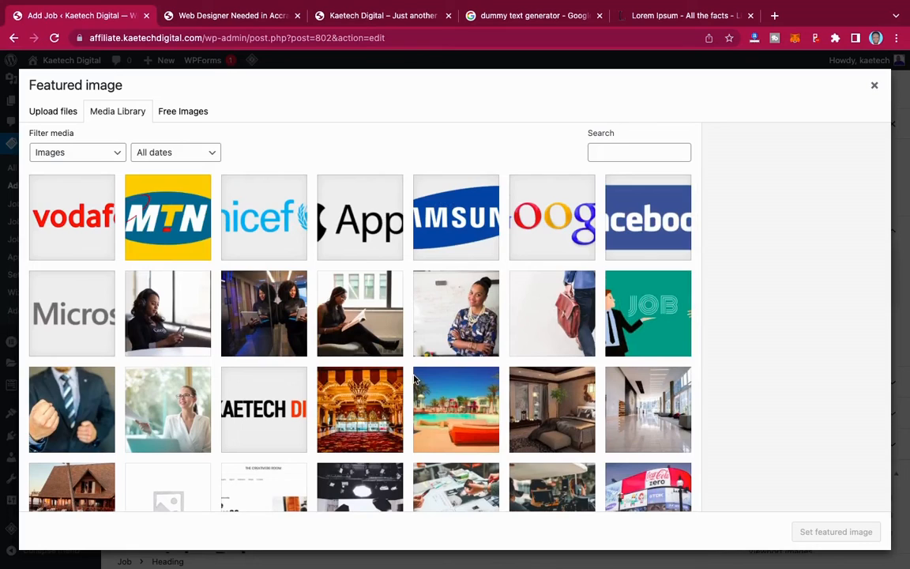
{"action": "left_click", "coordinate": [465, 335]}
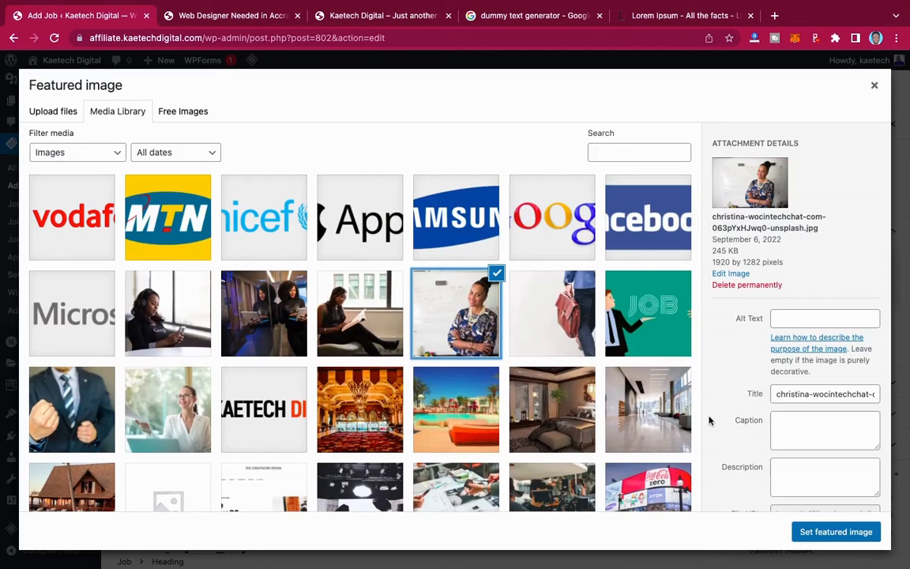
{"action": "left_click", "coordinate": [827, 532]}
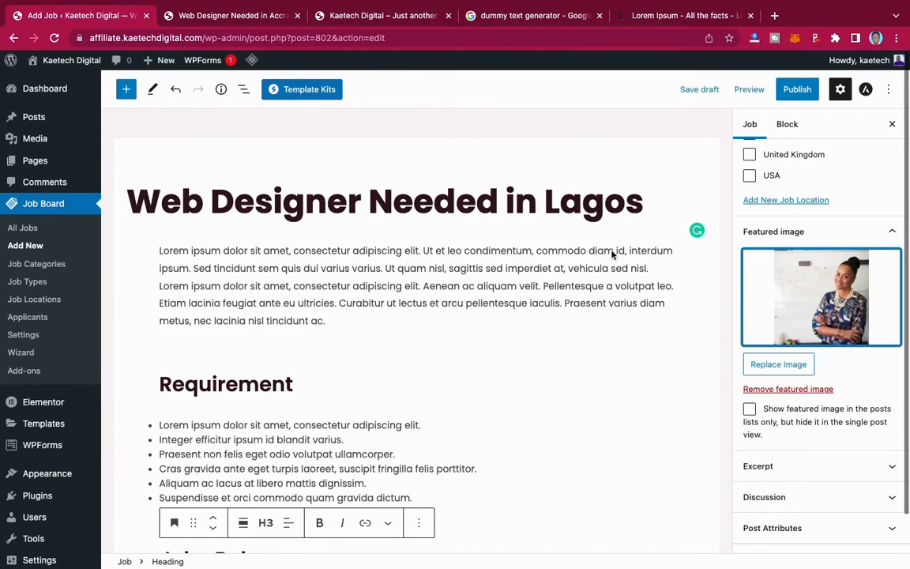
- Publish the Web Designer Needed in Lagos job, confirming in the pre-publish panel
{"action": "left_click", "coordinate": [799, 92]}
{"action": "left_click", "coordinate": [806, 89]}
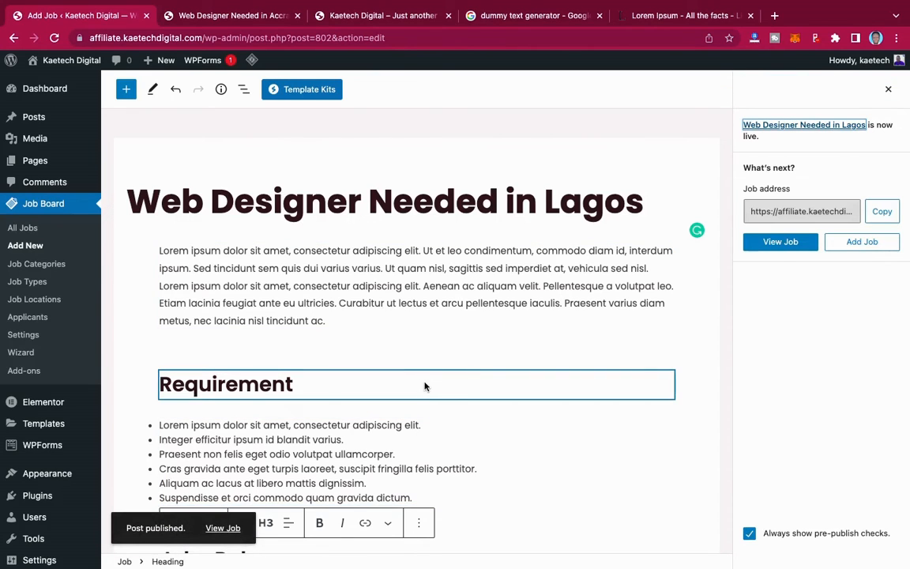
{"action": "right_click", "coordinate": [223, 530]}
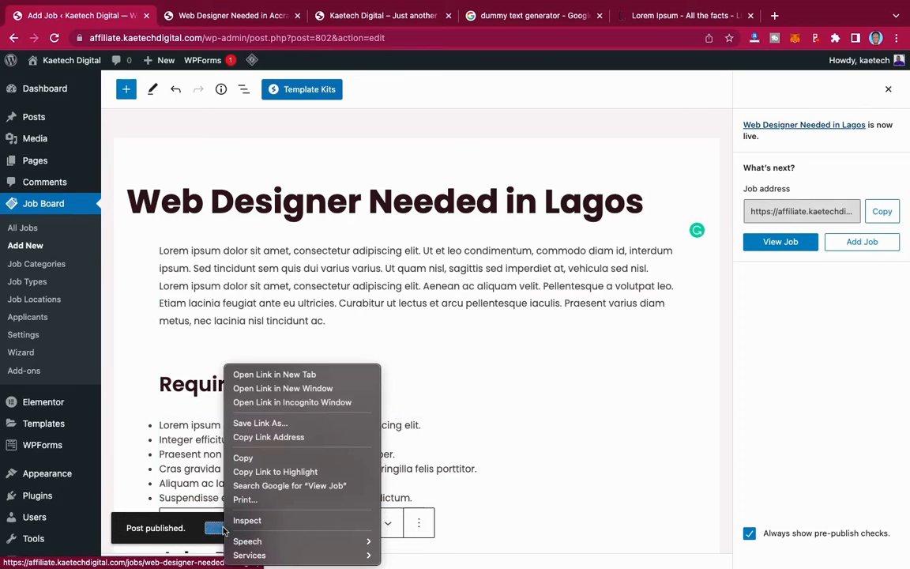
- View the live Lagos job in a new tab, scrolling through its photo, details and Apply Online form
{"action": "left_click", "coordinate": [274, 375]}
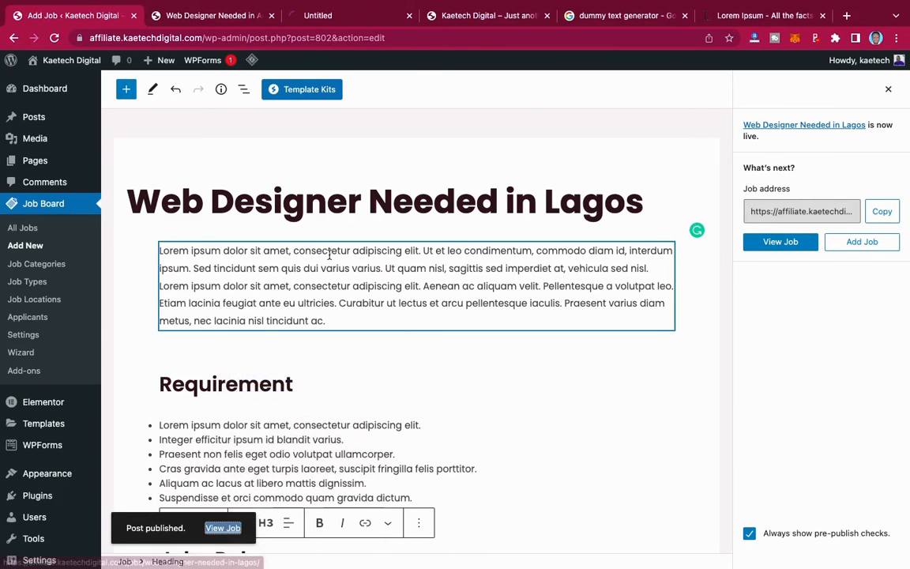
{"action": "left_click", "coordinate": [324, 15]}
{"action": "scroll", "coordinate": [630, 284], "scroll_direction": "down", "scroll_amount": 4}
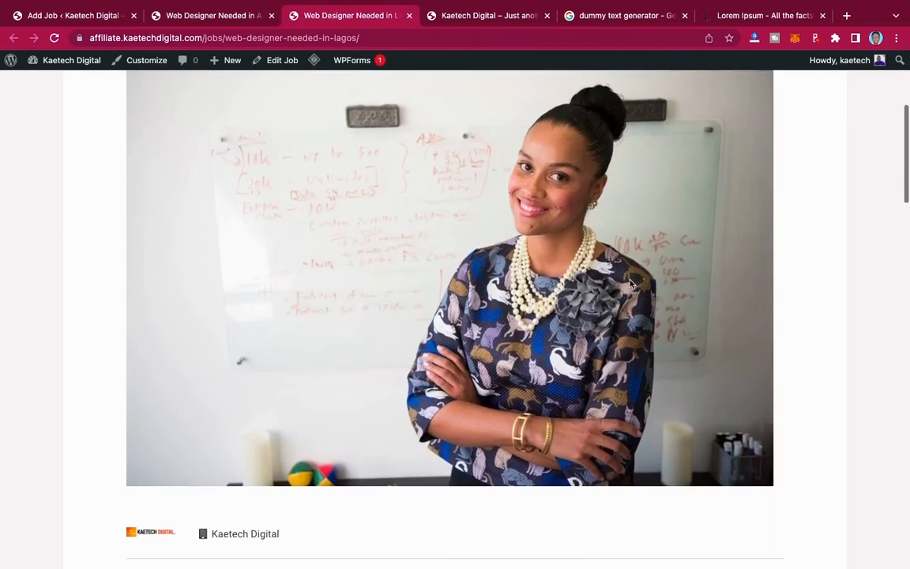
{"action": "scroll", "coordinate": [630, 284], "scroll_direction": "down", "scroll_amount": 7}
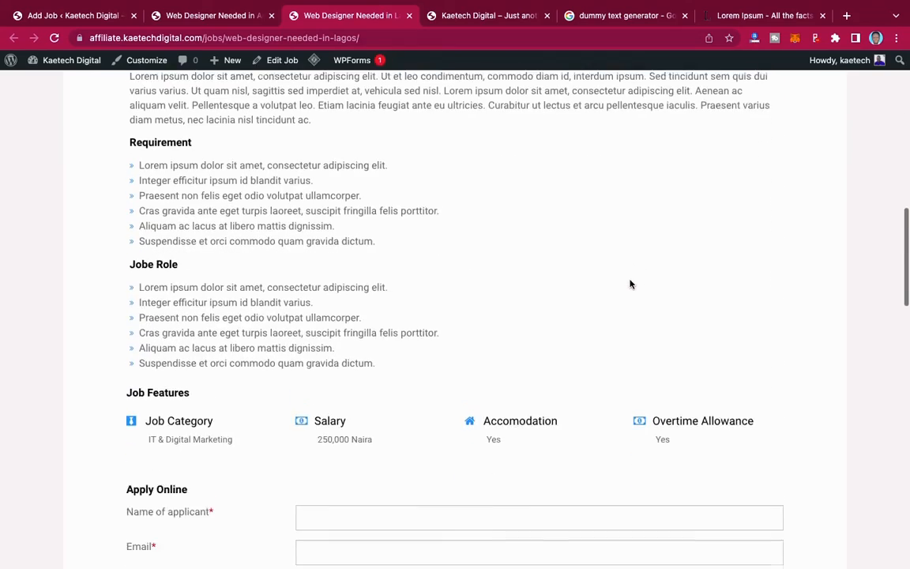
{"action": "scroll", "coordinate": [630, 284], "scroll_direction": "down", "scroll_amount": 4}
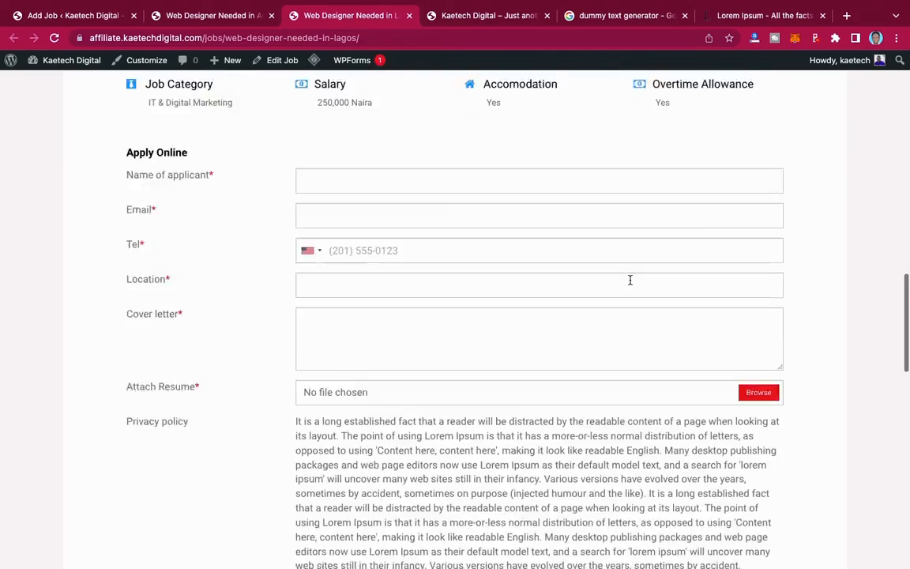
{"action": "scroll", "coordinate": [630, 281], "scroll_direction": "down", "scroll_amount": 5}
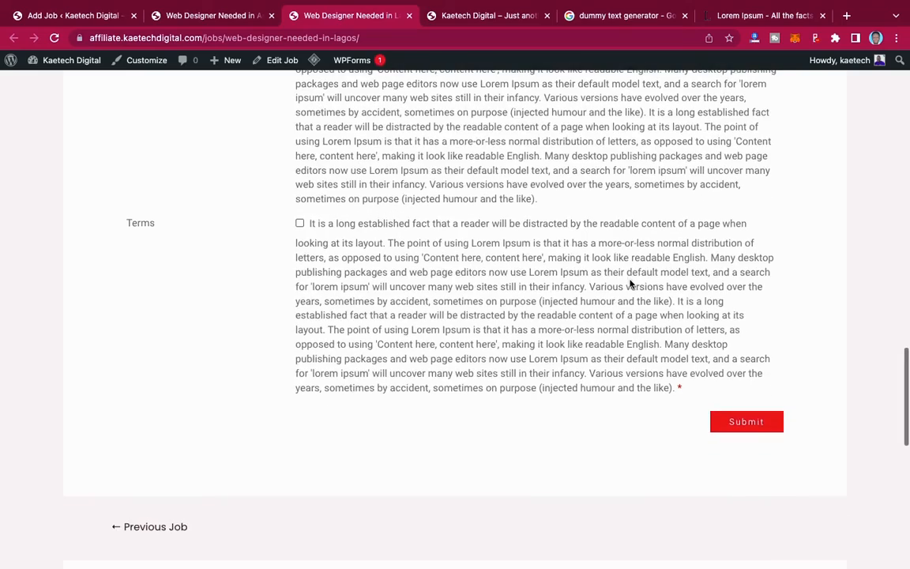
{"action": "scroll", "coordinate": [630, 284], "scroll_direction": "up", "scroll_amount": 3}
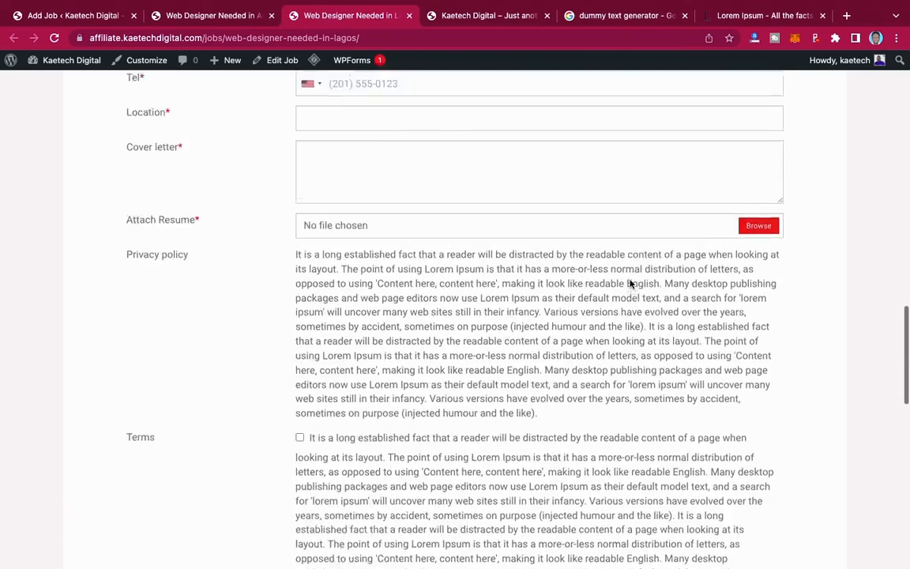
{"action": "scroll", "coordinate": [629, 284], "scroll_direction": "up", "scroll_amount": 7}
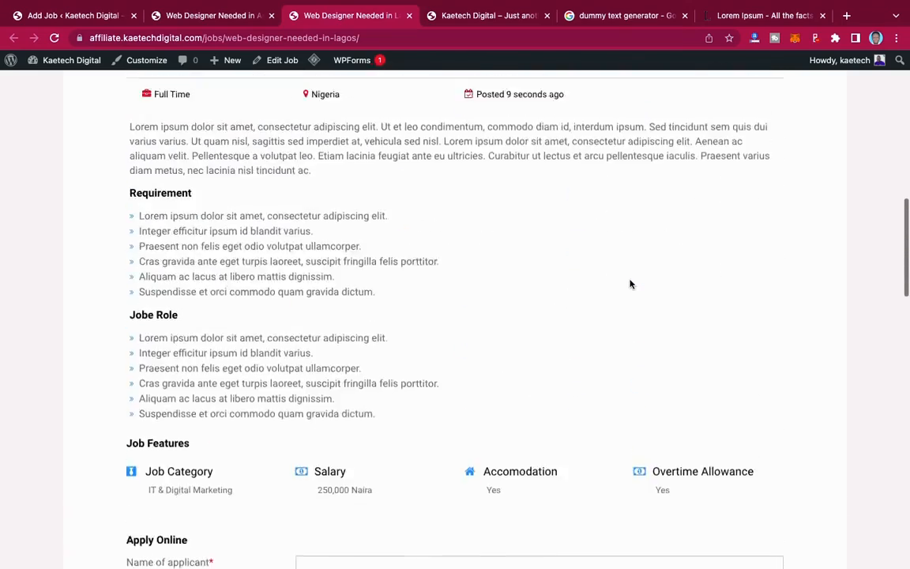
{"action": "scroll", "coordinate": [630, 285], "scroll_direction": "up", "scroll_amount": 3}
{"action": "scroll", "coordinate": [630, 282], "scroll_direction": "down", "scroll_amount": 8}
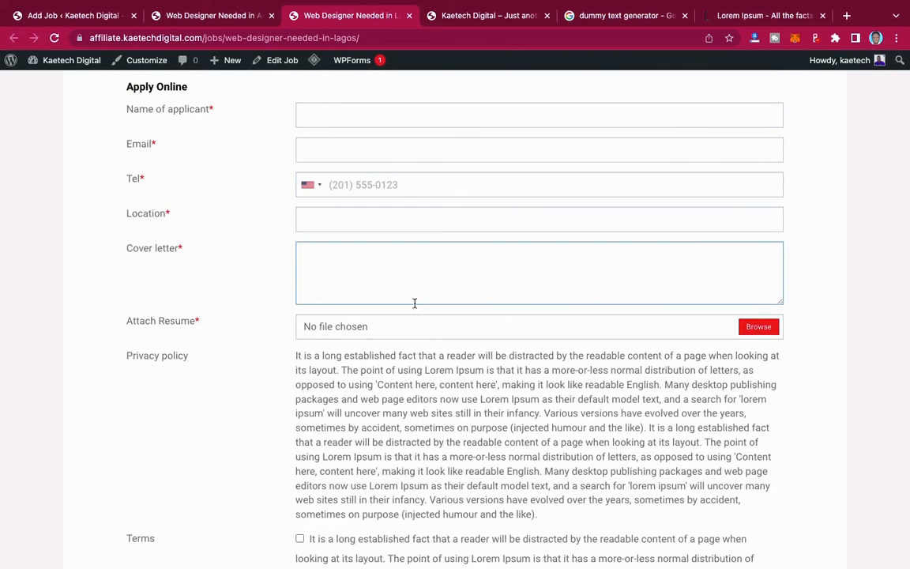
{"action": "scroll", "coordinate": [416, 351], "scroll_direction": "down", "scroll_amount": 5}
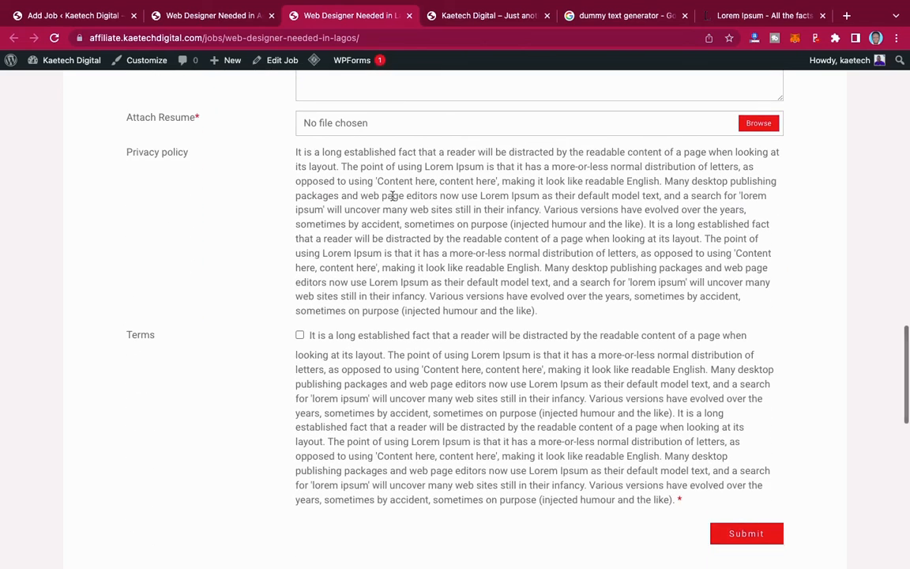
{"action": "scroll", "coordinate": [478, 382], "scroll_direction": "down", "scroll_amount": 2}
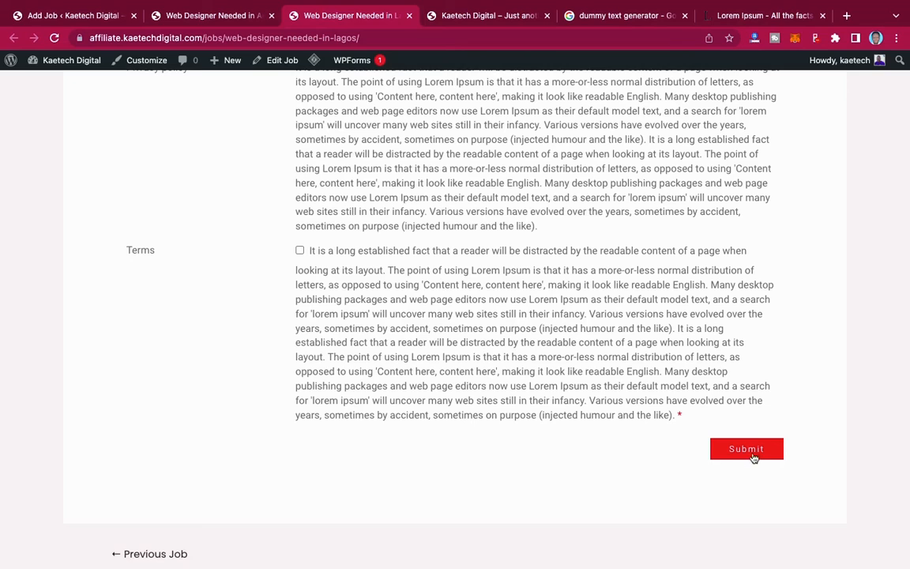
{"action": "scroll", "coordinate": [404, 262], "scroll_direction": "up", "scroll_amount": 15}
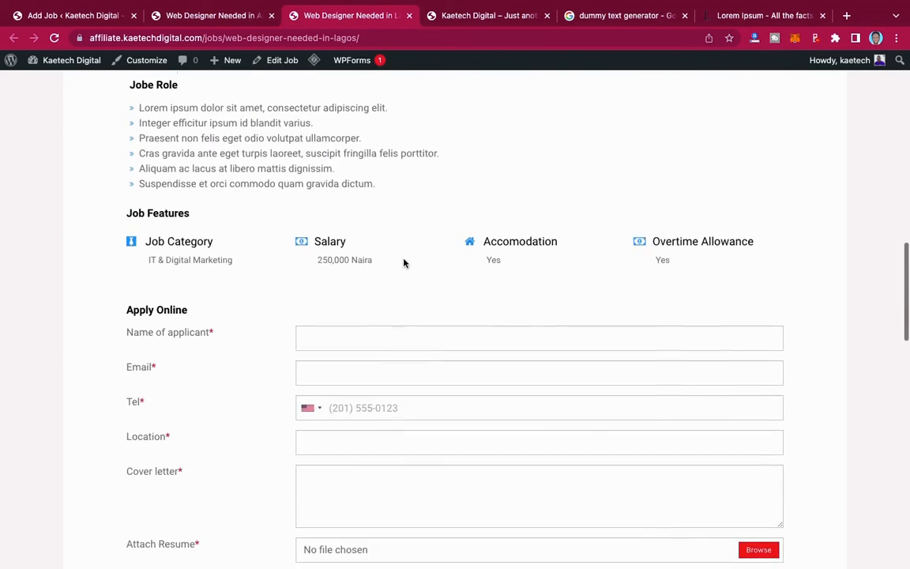
{"action": "scroll", "coordinate": [404, 262], "scroll_direction": "up", "scroll_amount": 7}
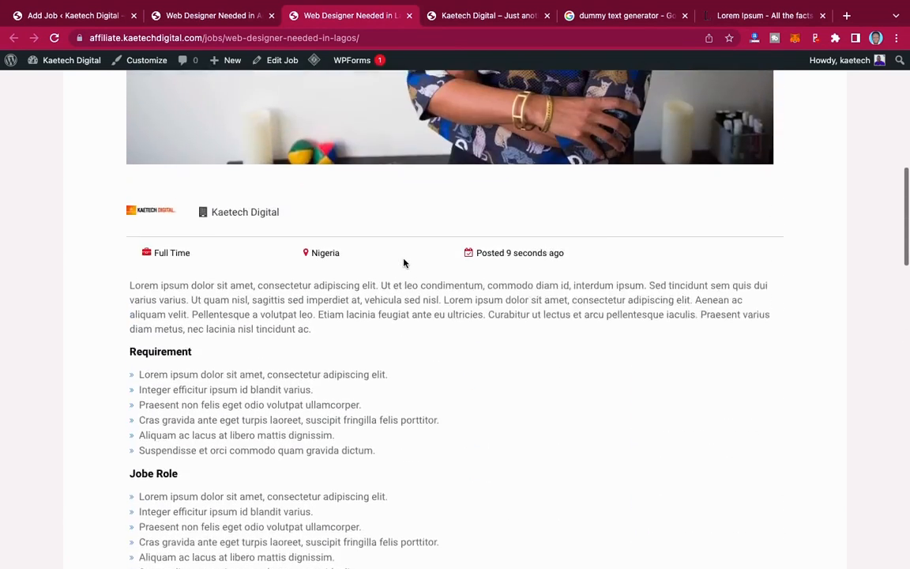
{"action": "scroll", "coordinate": [404, 262], "scroll_direction": "up", "scroll_amount": 13}
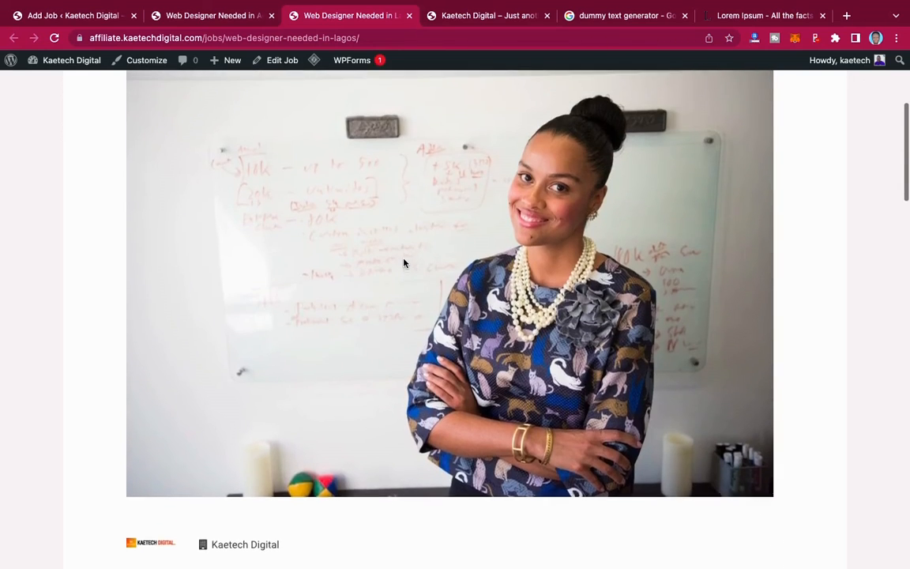
{"action": "scroll", "coordinate": [404, 263], "scroll_direction": "up", "scroll_amount": 1}
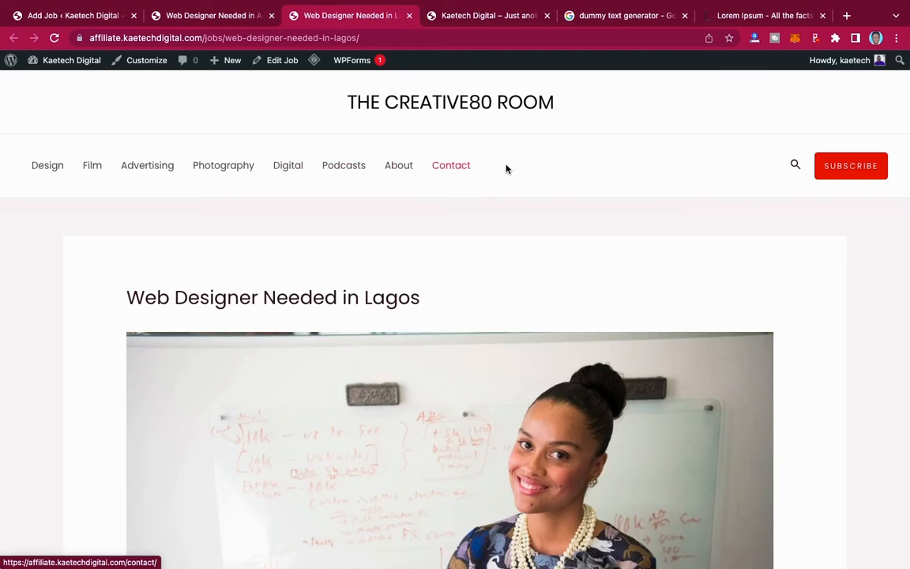
- Go from the job editor to Appearance > Menus
{"action": "left_click", "coordinate": [71, 16]}
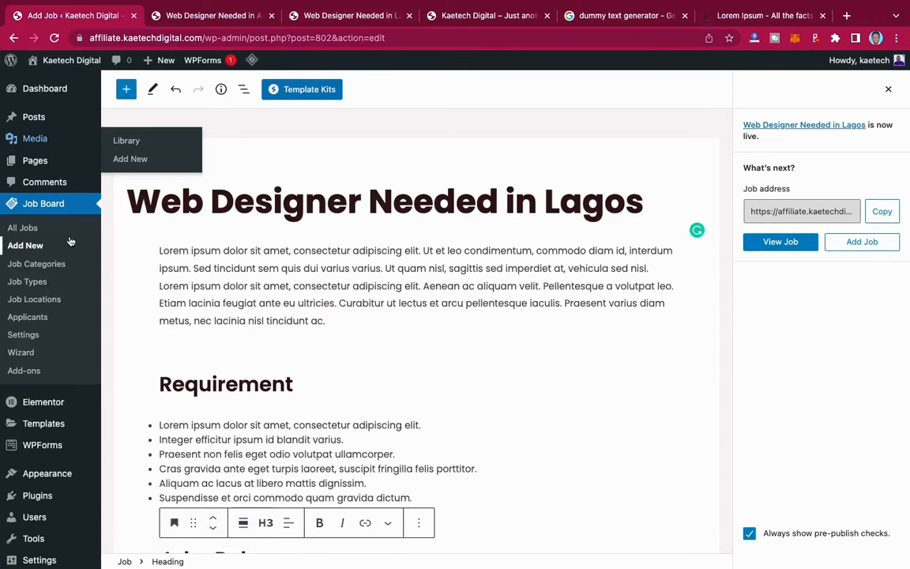
{"action": "mouse_move", "coordinate": [30, 408]}
{"action": "scroll", "coordinate": [30, 411], "scroll_direction": "down", "scroll_amount": 1}
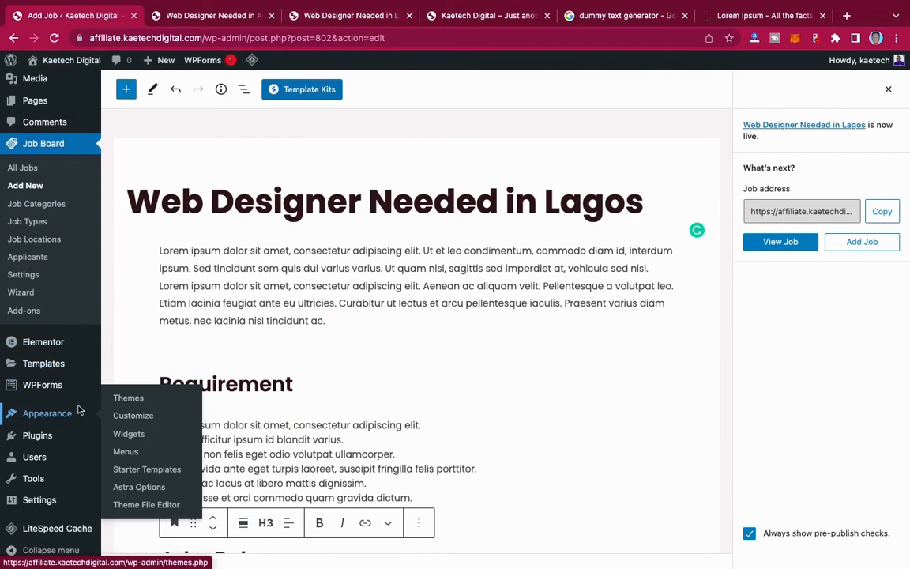
{"action": "left_click", "coordinate": [127, 457]}
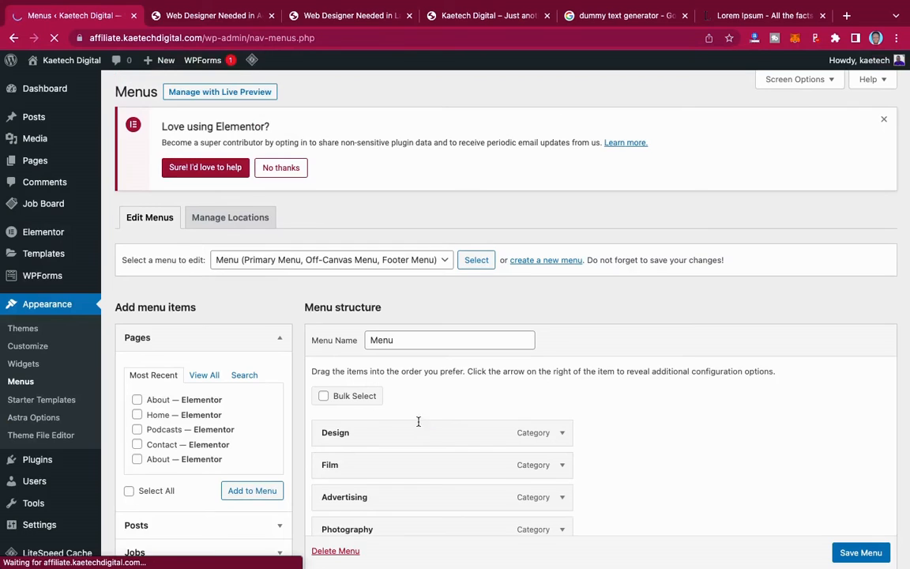
{"action": "scroll", "coordinate": [500, 407], "scroll_direction": "down", "scroll_amount": 5}
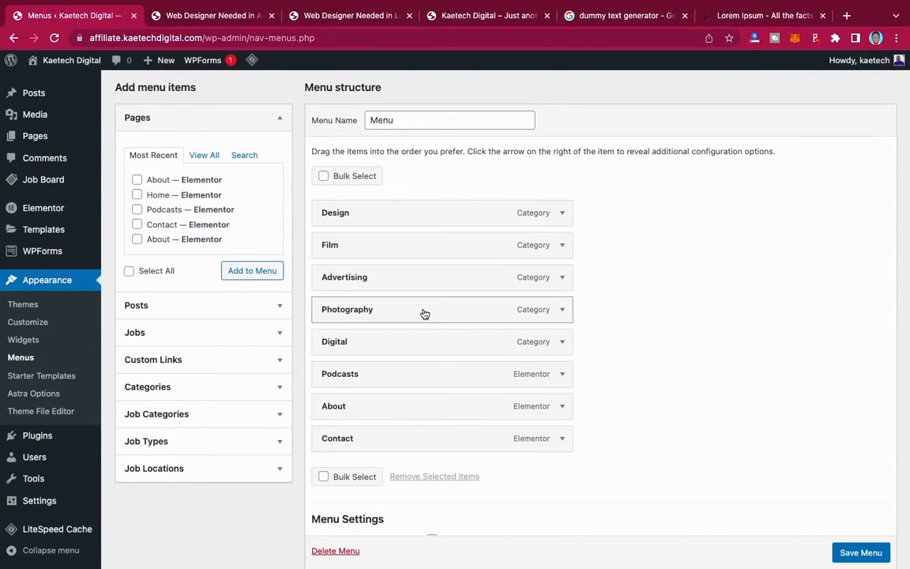
{"action": "scroll", "coordinate": [391, 260], "scroll_direction": "up", "scroll_amount": 2}
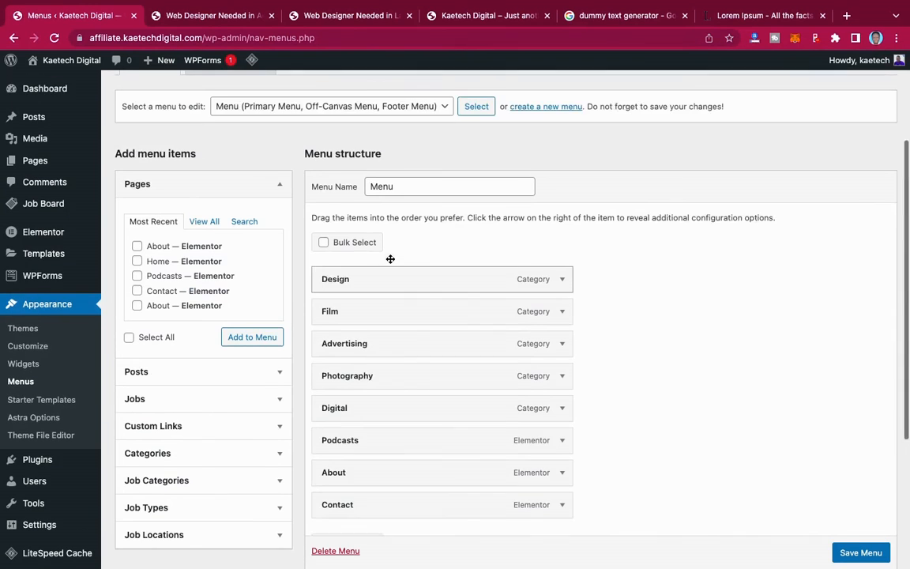
{"action": "scroll", "coordinate": [391, 262], "scroll_direction": "down", "scroll_amount": 2}
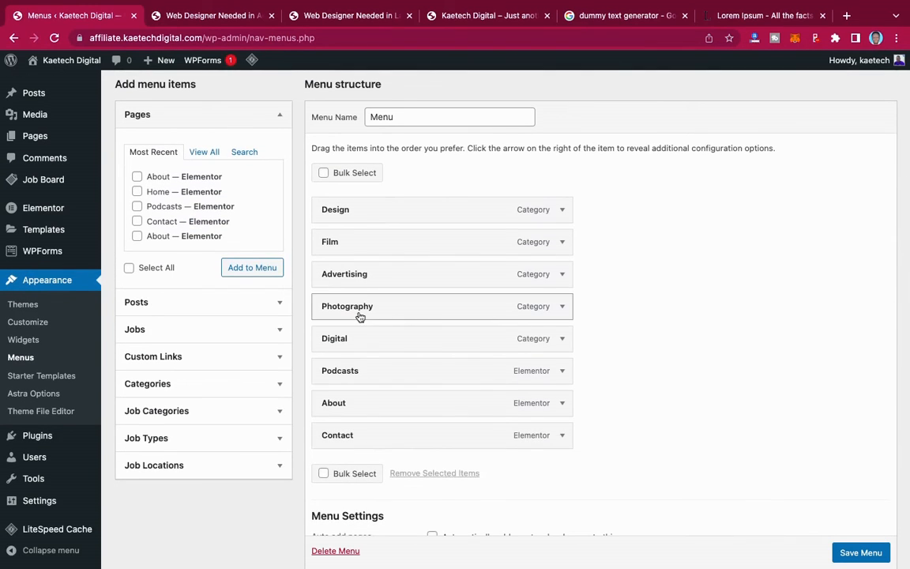
- Review the Jobs, Job Categories, Job Types and Job Locations panels, then expand Custom Links
{"action": "left_click", "coordinate": [269, 337]}
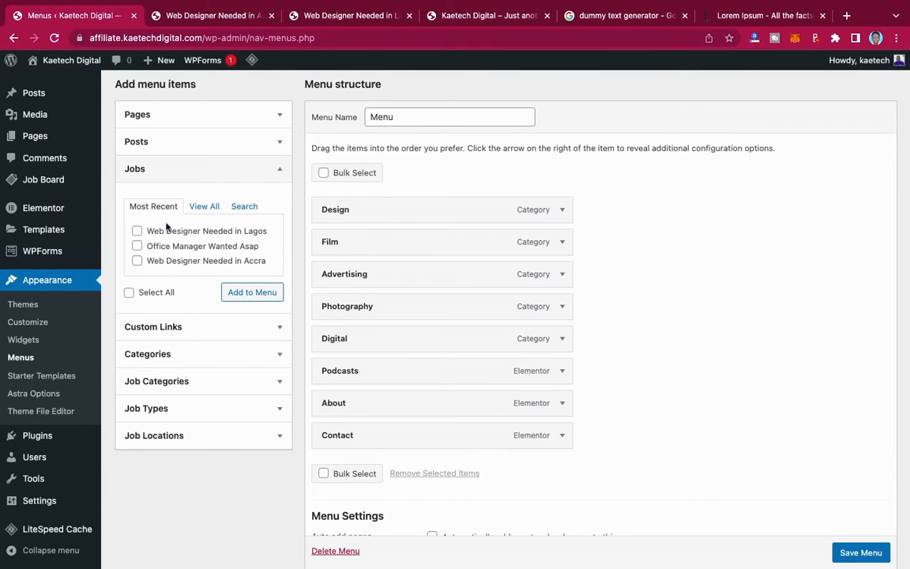
{"action": "left_click", "coordinate": [233, 176]}
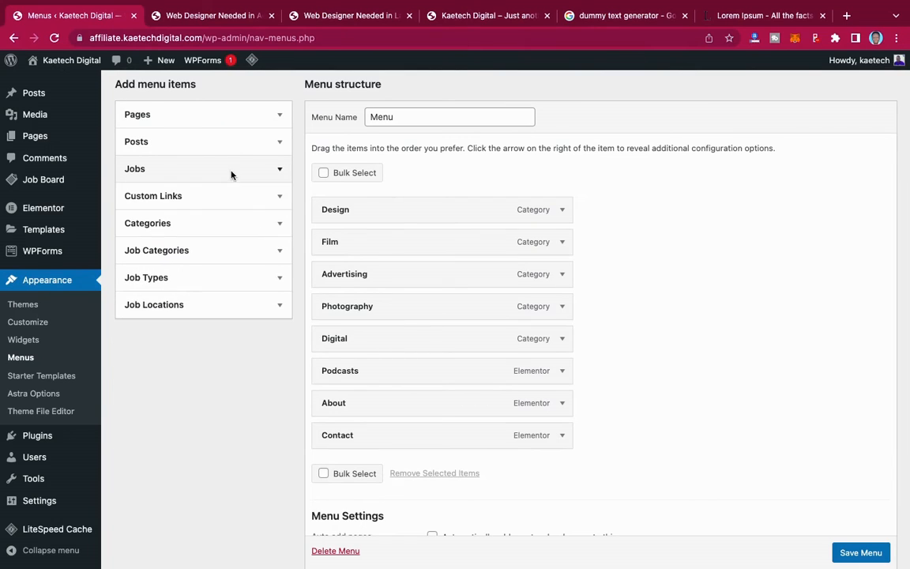
{"action": "left_click", "coordinate": [187, 250]}
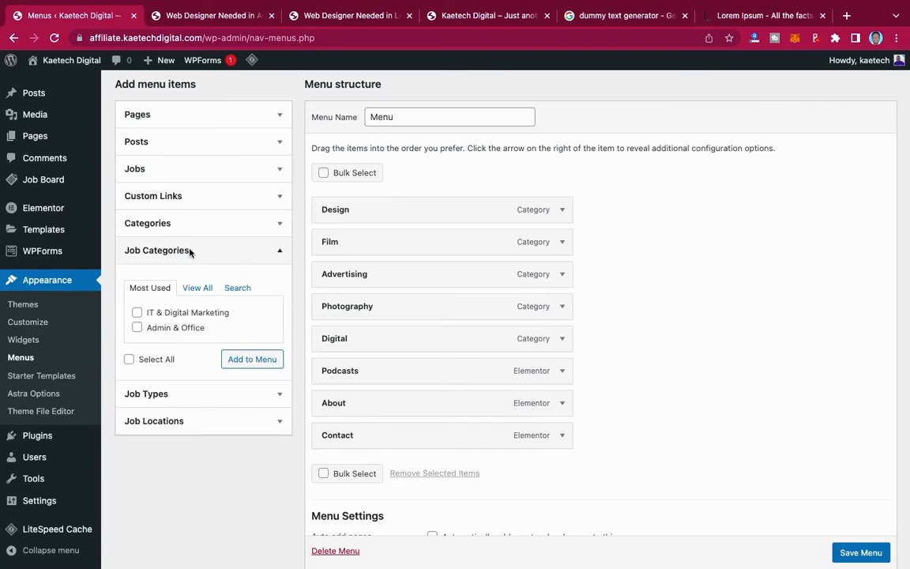
{"action": "left_click", "coordinate": [197, 291]}
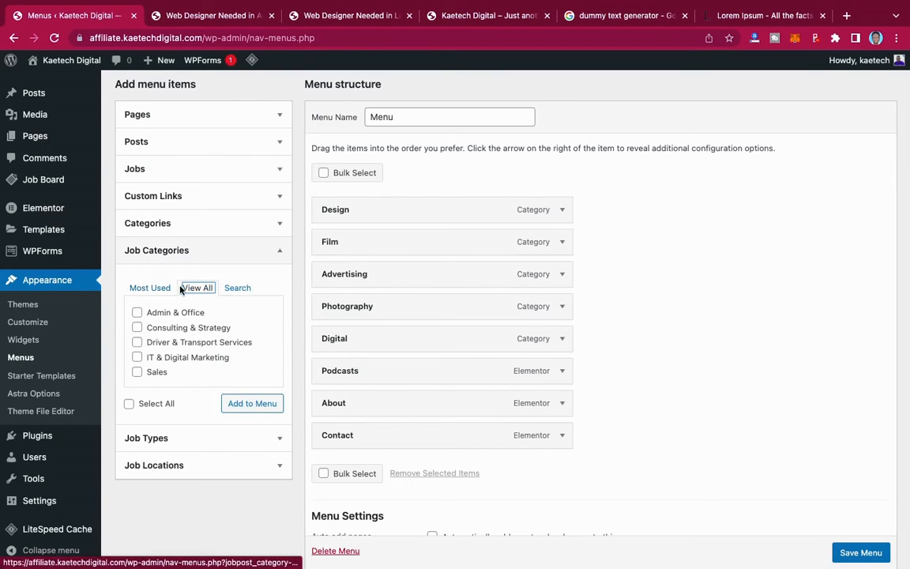
{"action": "left_click", "coordinate": [221, 250]}
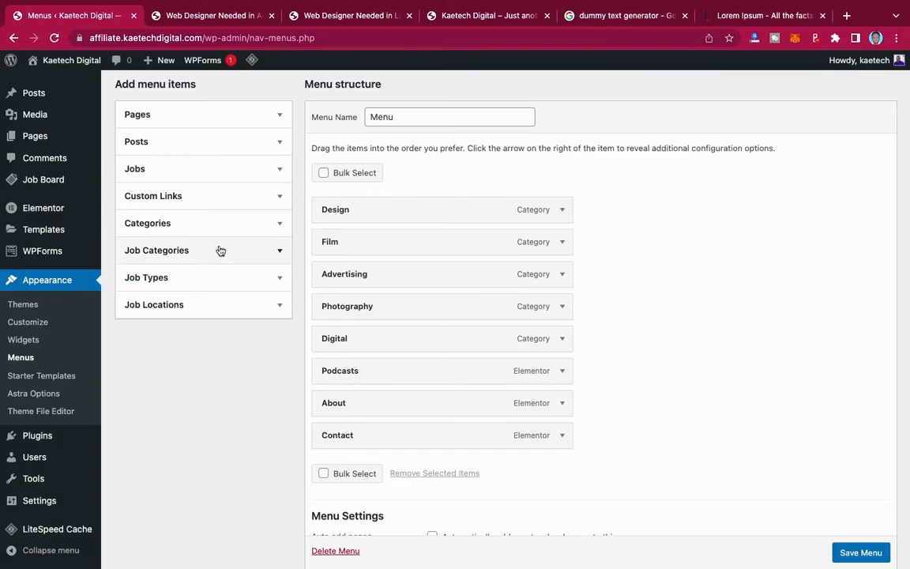
{"action": "left_click", "coordinate": [193, 280]}
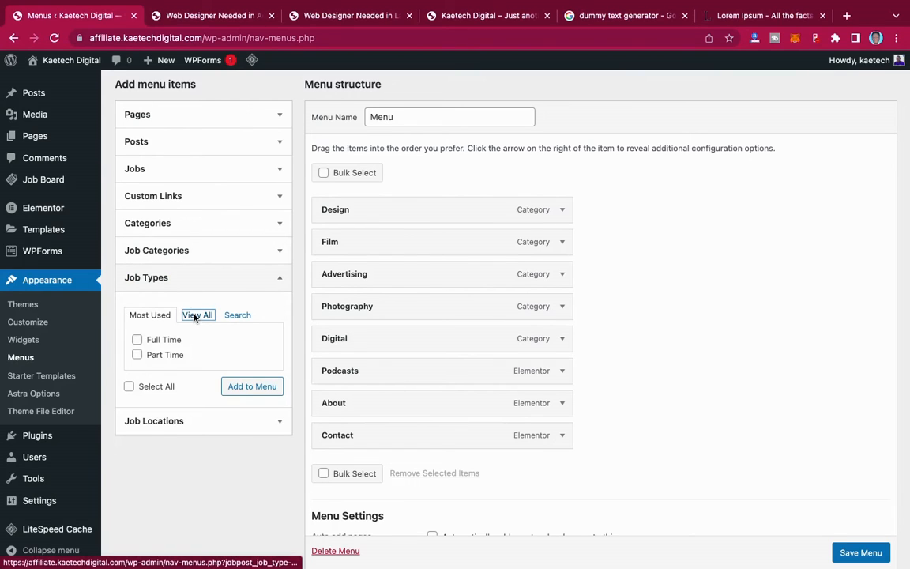
{"action": "left_click", "coordinate": [195, 315]}
{"action": "left_click", "coordinate": [217, 278]}
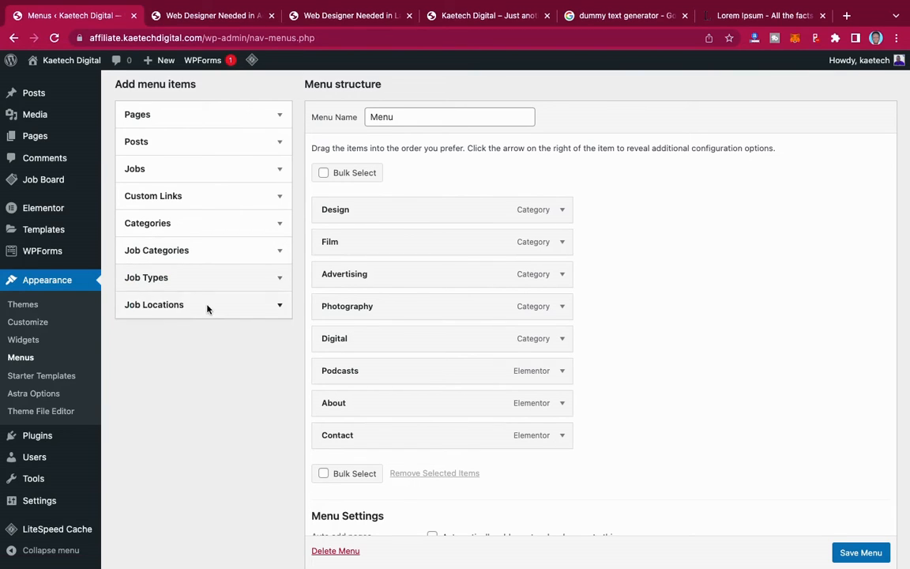
{"action": "left_click", "coordinate": [207, 307]}
{"action": "left_click", "coordinate": [196, 343]}
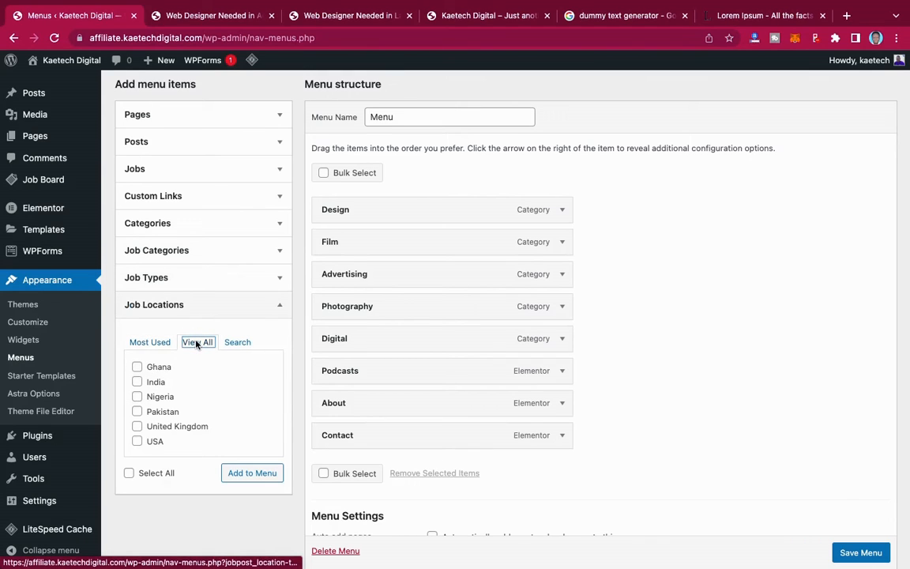
{"action": "left_click", "coordinate": [221, 305]}
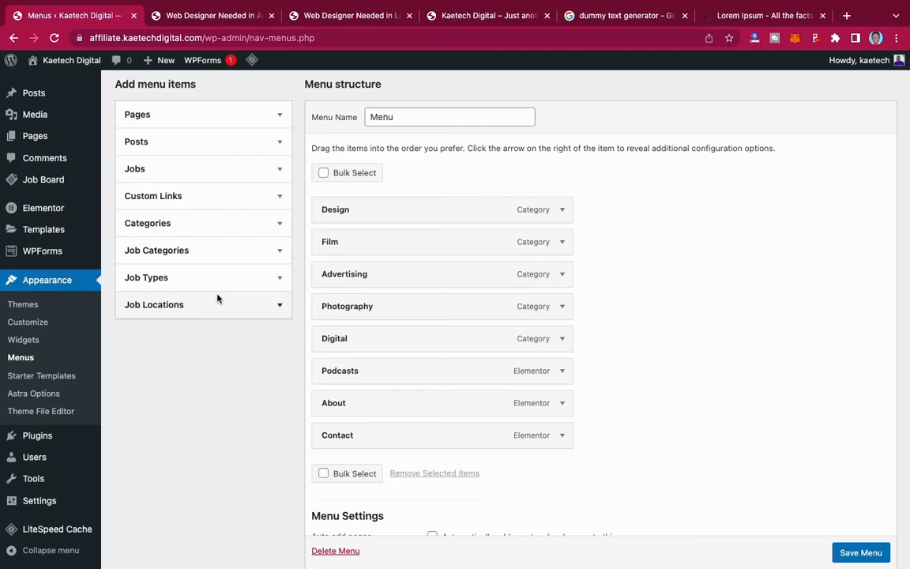
{"action": "left_click", "coordinate": [243, 176]}
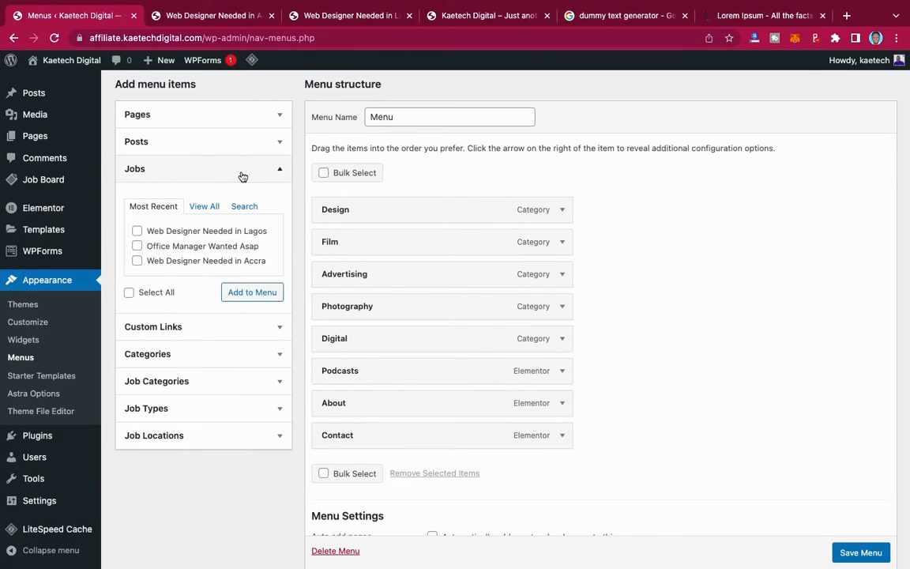
{"action": "left_click", "coordinate": [243, 176]}
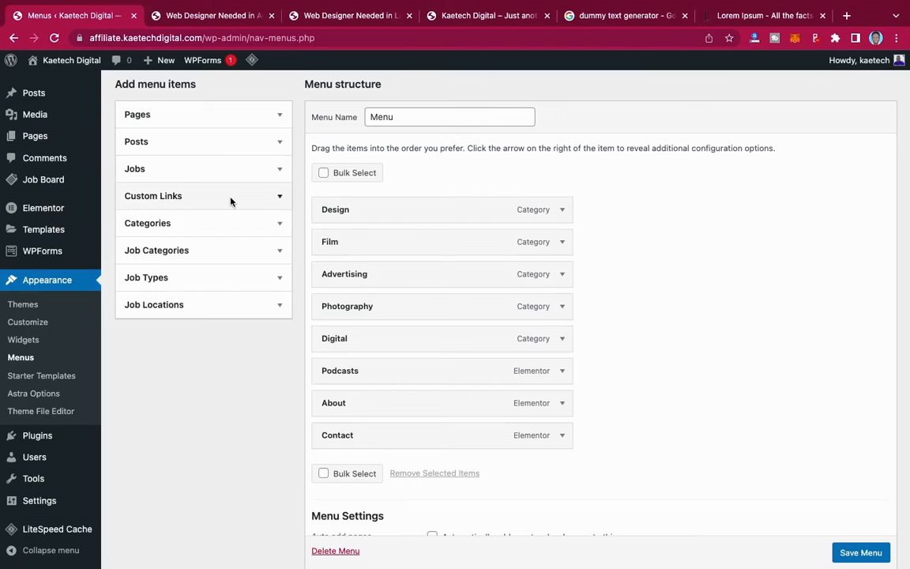
{"action": "left_click", "coordinate": [230, 201]}
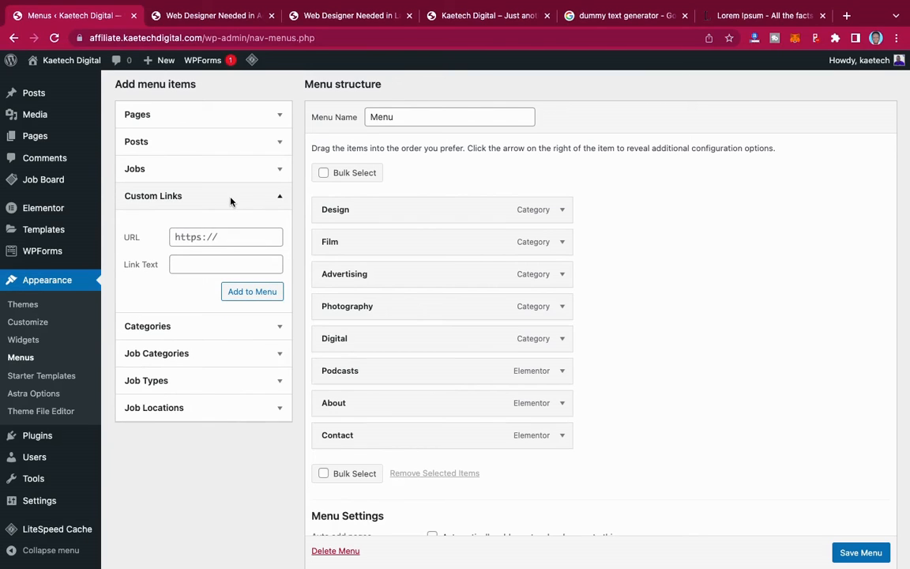
{"action": "left_click", "coordinate": [203, 36]}
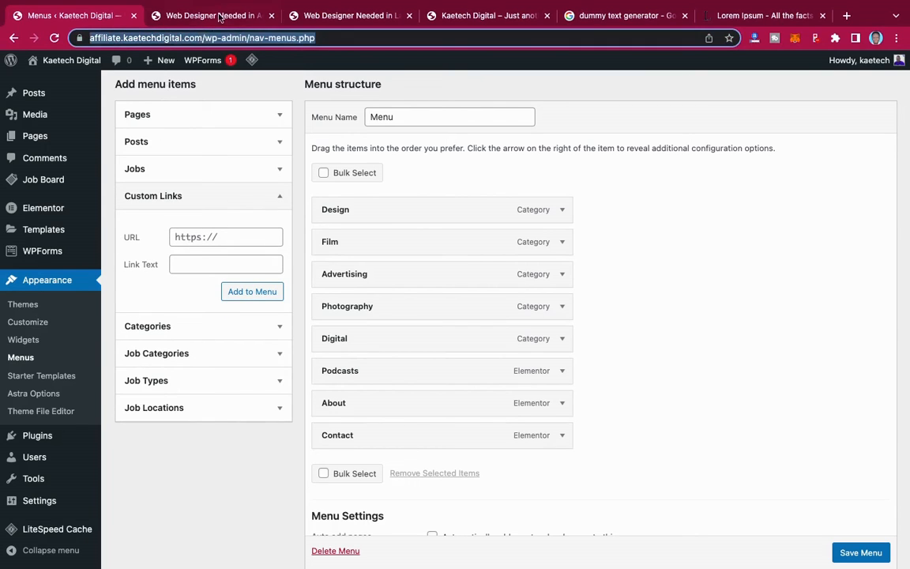
- Add a 'Job Openings' custom link to the /jobs page and move it above Contact
{"action": "left_click", "coordinate": [220, 16]}
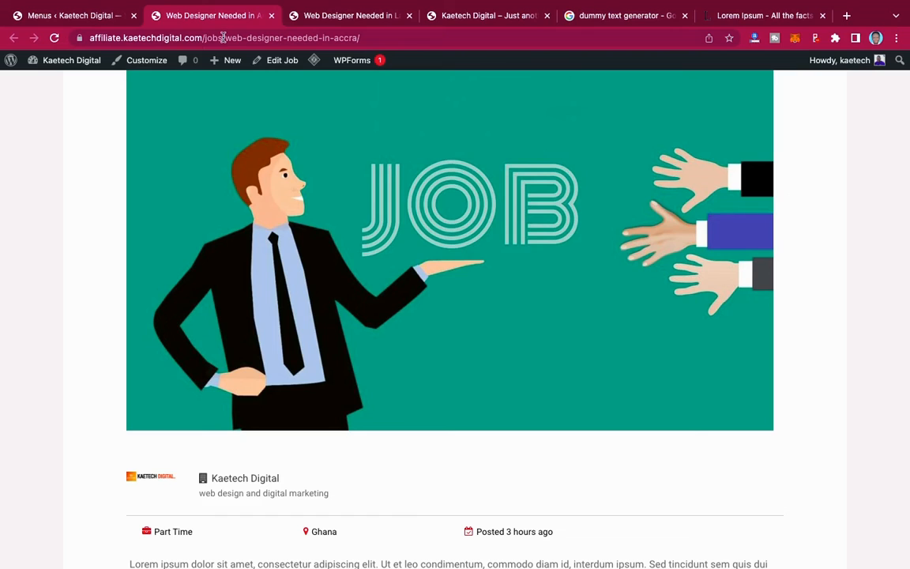
{"action": "left_click_drag", "start_coordinate": [223, 37], "coordinate": [79, 40]}
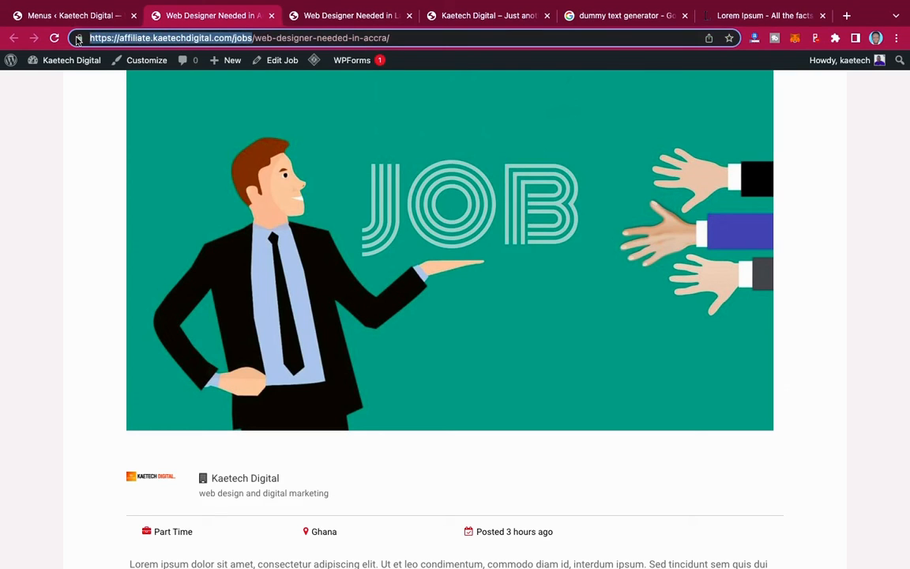
{"action": "left_click", "coordinate": [67, 16]}
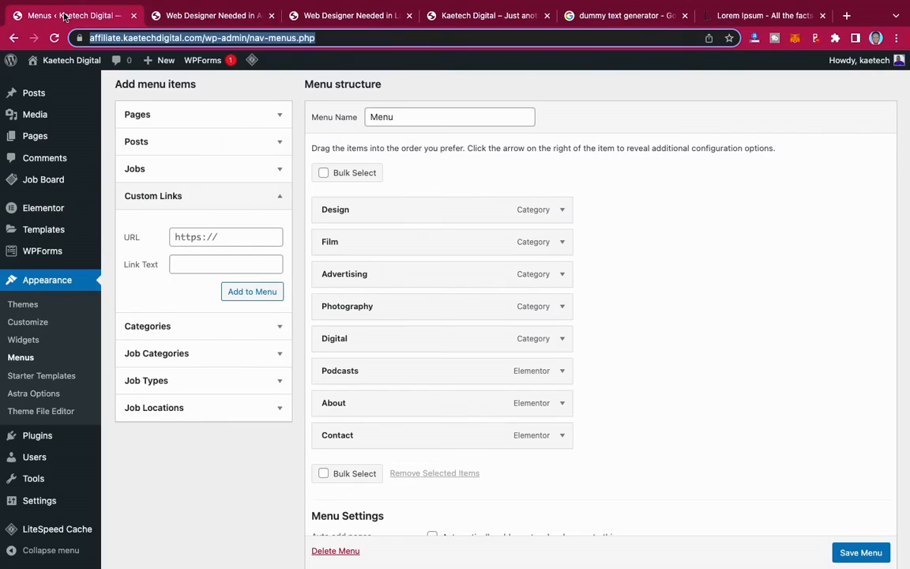
{"action": "left_click", "coordinate": [201, 240]}
{"action": "key", "text": "super+v"}
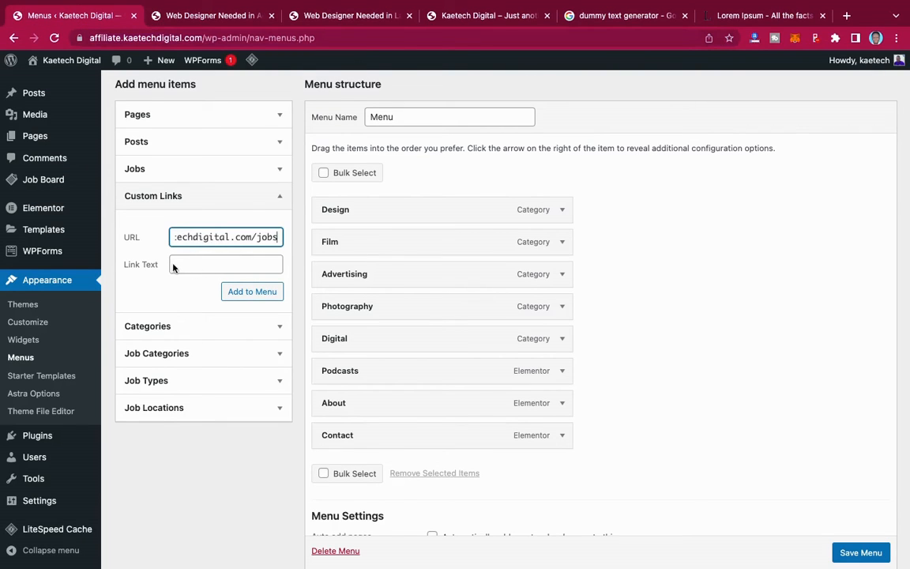
{"action": "left_click", "coordinate": [198, 266]}
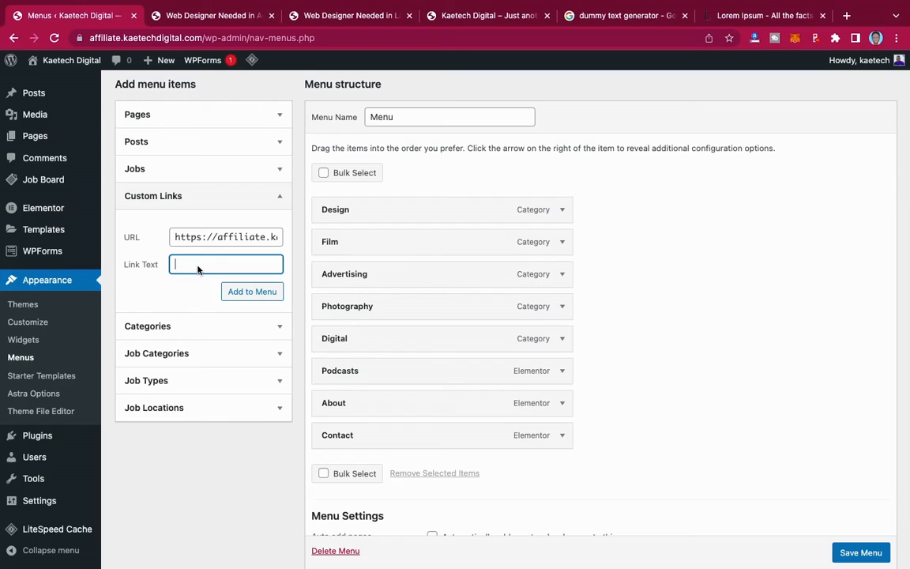
{"action": "type", "text": "Job Openings"}
{"action": "left_click", "coordinate": [248, 294]}
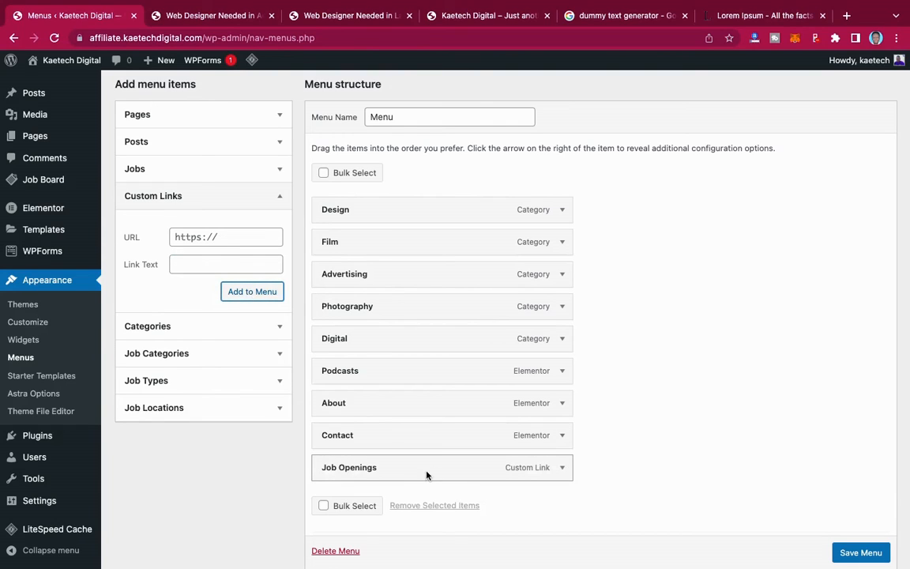
{"action": "left_click_drag", "start_coordinate": [427, 470], "coordinate": [427, 441]}
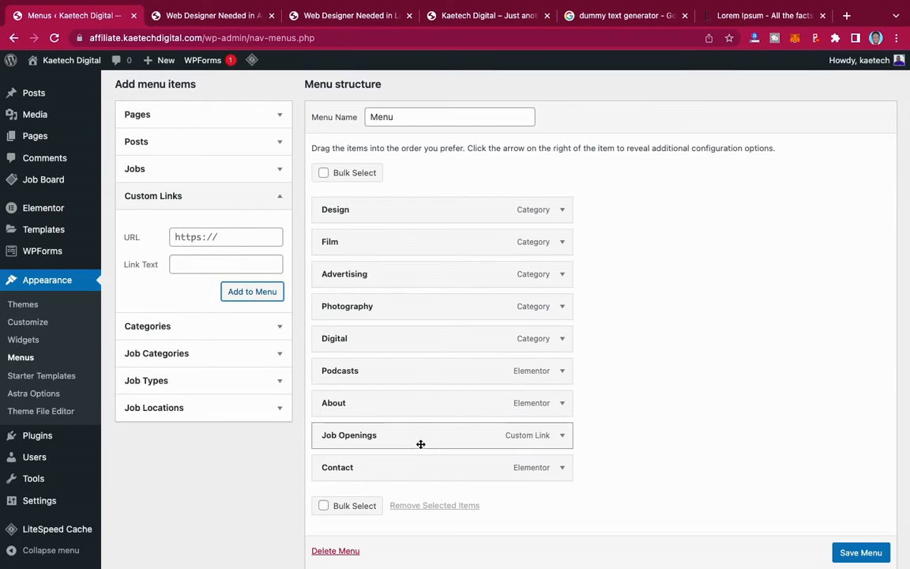
- Save the menu, reload the live job page and follow Job Openings to the jobs list
{"action": "scroll", "coordinate": [847, 550], "scroll_direction": "down", "scroll_amount": 1}
{"action": "left_click", "coordinate": [861, 553]}
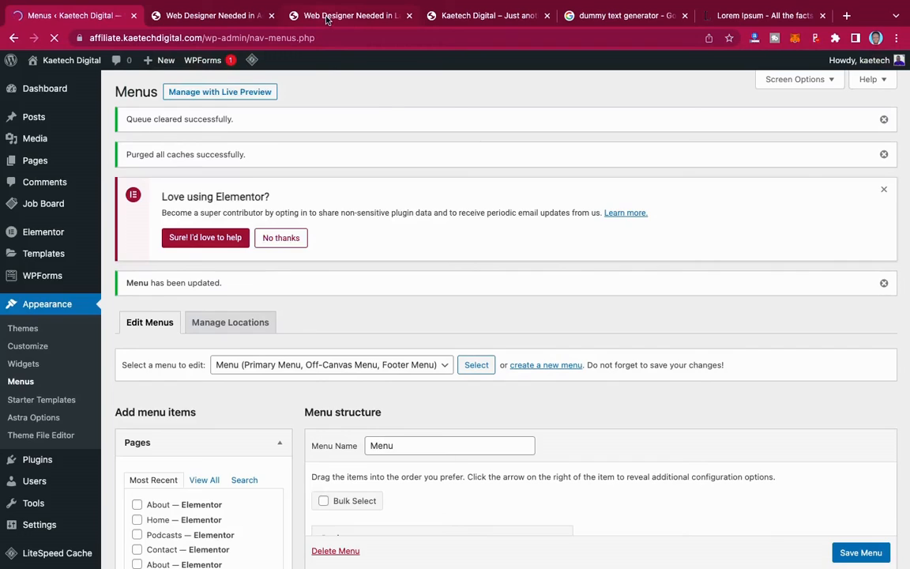
{"action": "left_click", "coordinate": [327, 18]}
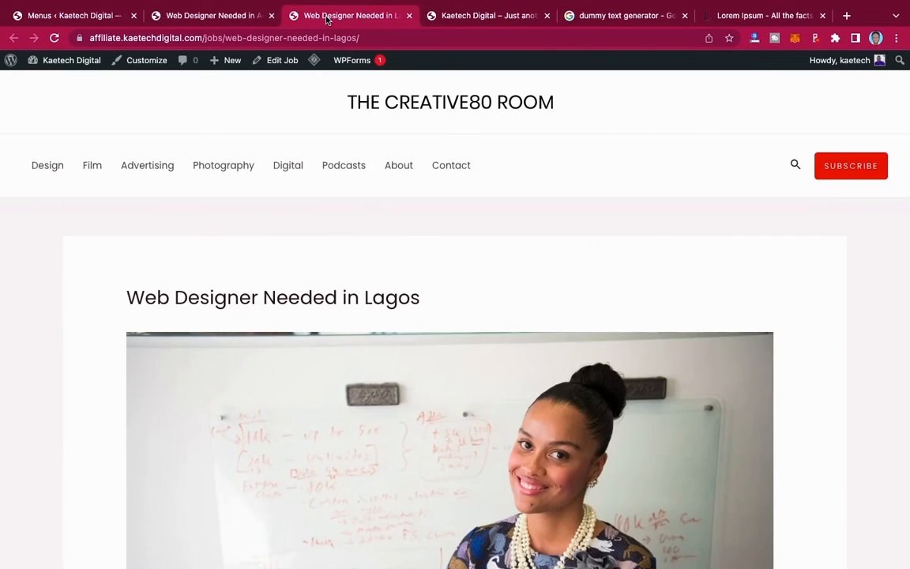
{"action": "left_click", "coordinate": [54, 37]}
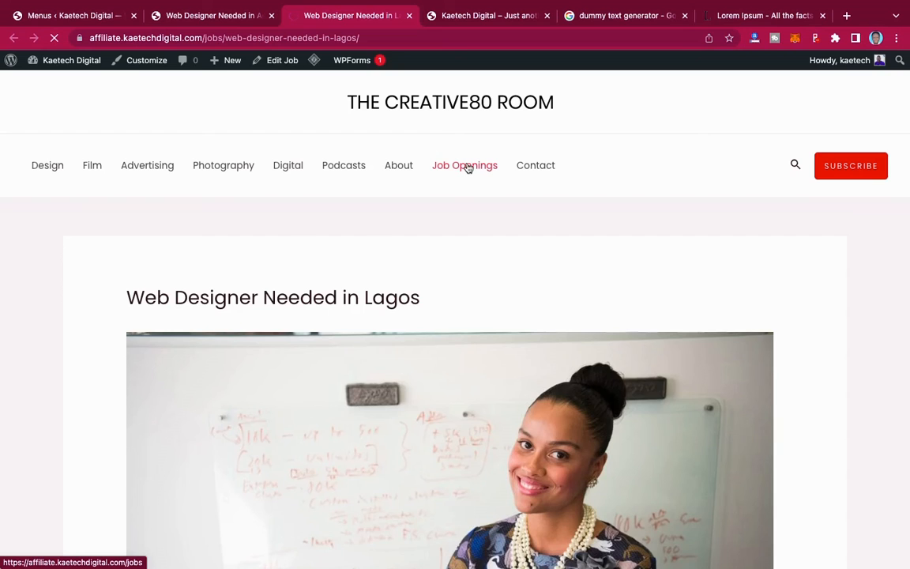
{"action": "left_click", "coordinate": [468, 167]}
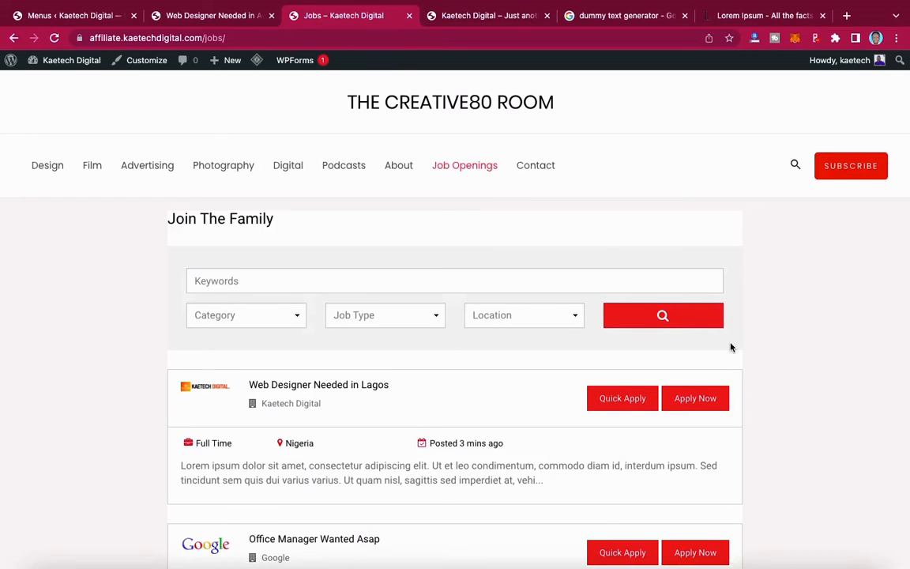
{"action": "scroll", "coordinate": [732, 348], "scroll_direction": "down", "scroll_amount": 5}
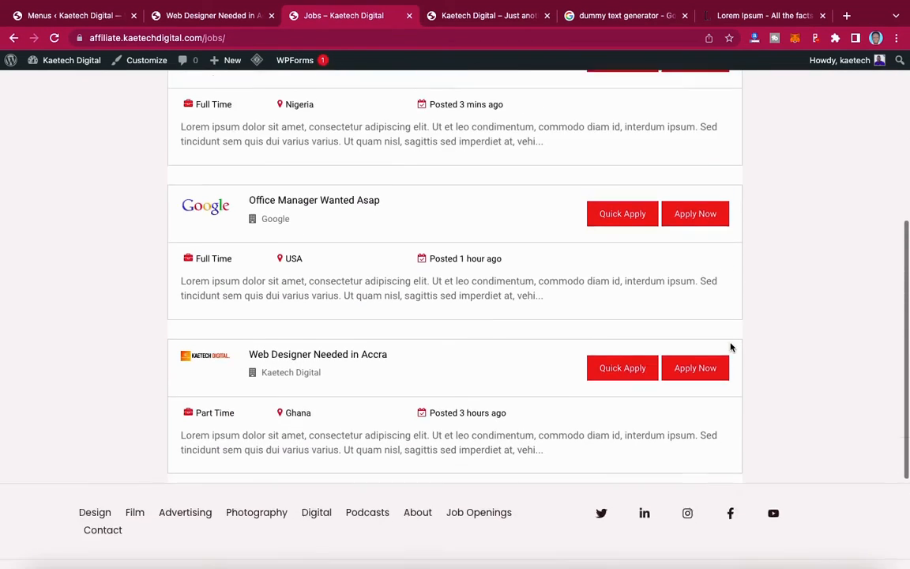
{"action": "scroll", "coordinate": [731, 348], "scroll_direction": "up", "scroll_amount": 3}
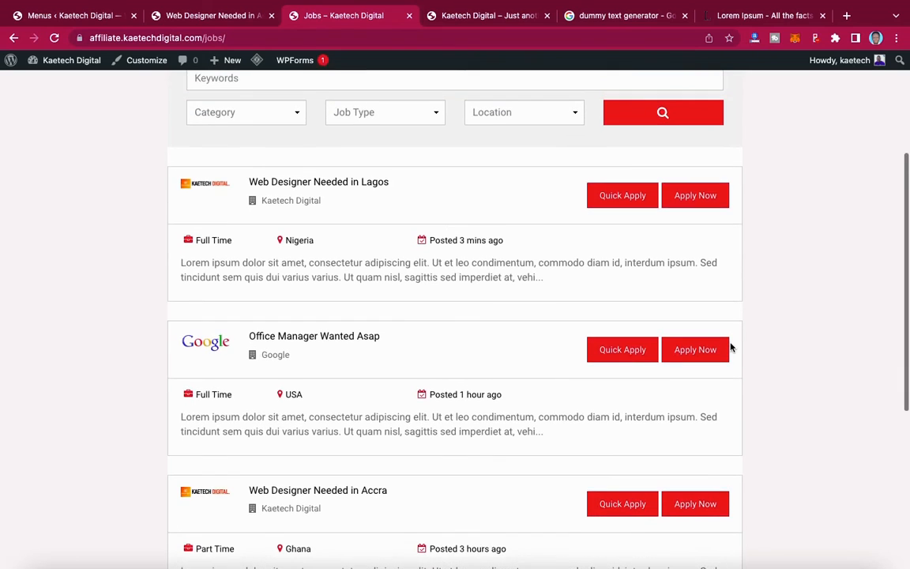
{"action": "scroll", "coordinate": [731, 347], "scroll_direction": "up", "scroll_amount": 4}
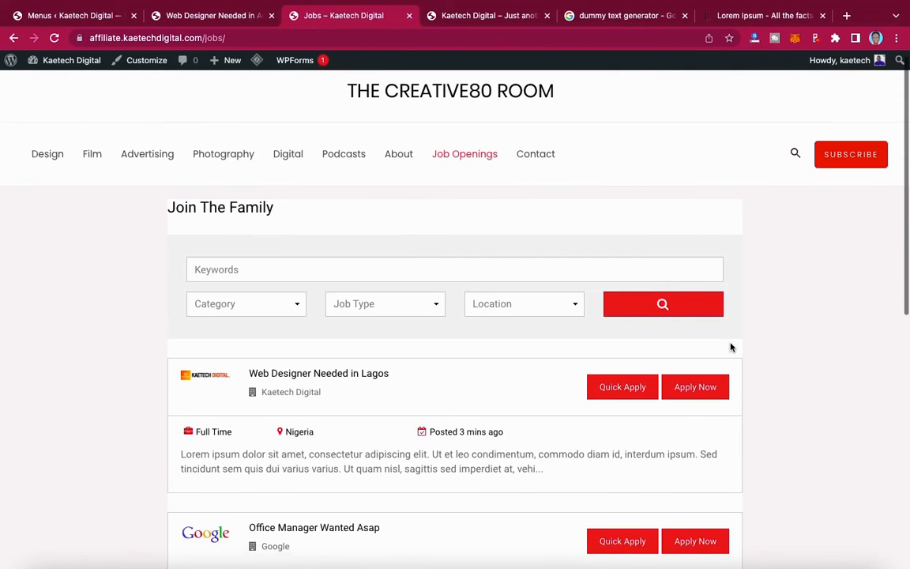
- Search jobs for 'Web designer' in IT & Digital Marketing, Full Time, with no location restriction
{"action": "left_click", "coordinate": [311, 275]}
{"action": "type", "text": "W"}
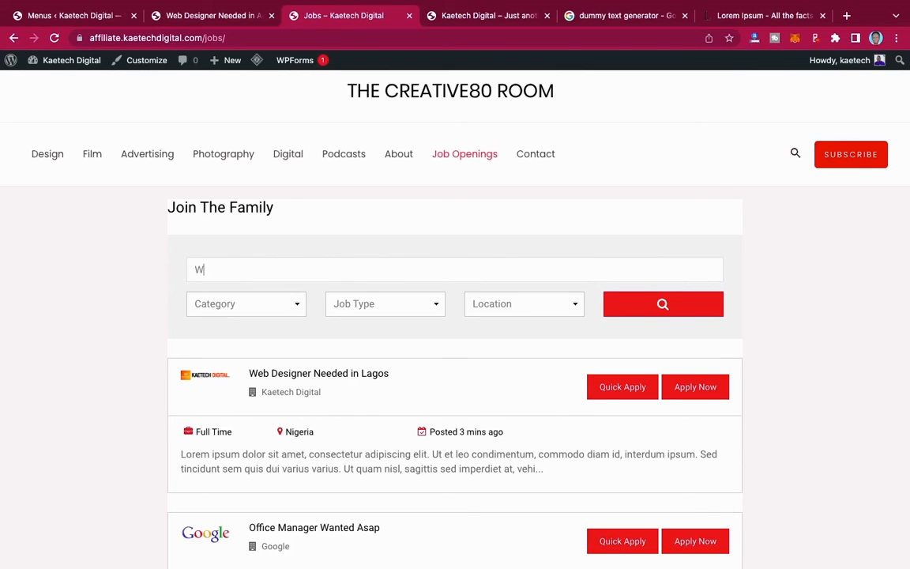
{"action": "type", "text": "eb designer"}
{"action": "left_click", "coordinate": [227, 270]}
{"action": "type", "text": "signer"}
{"action": "left_click", "coordinate": [235, 307]}
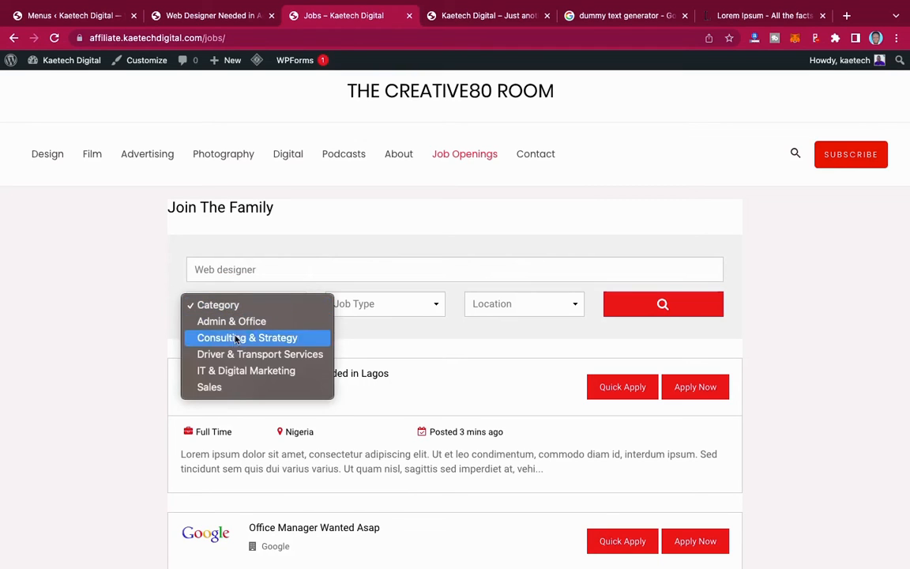
{"action": "left_click", "coordinate": [233, 373]}
{"action": "left_click", "coordinate": [374, 309]}
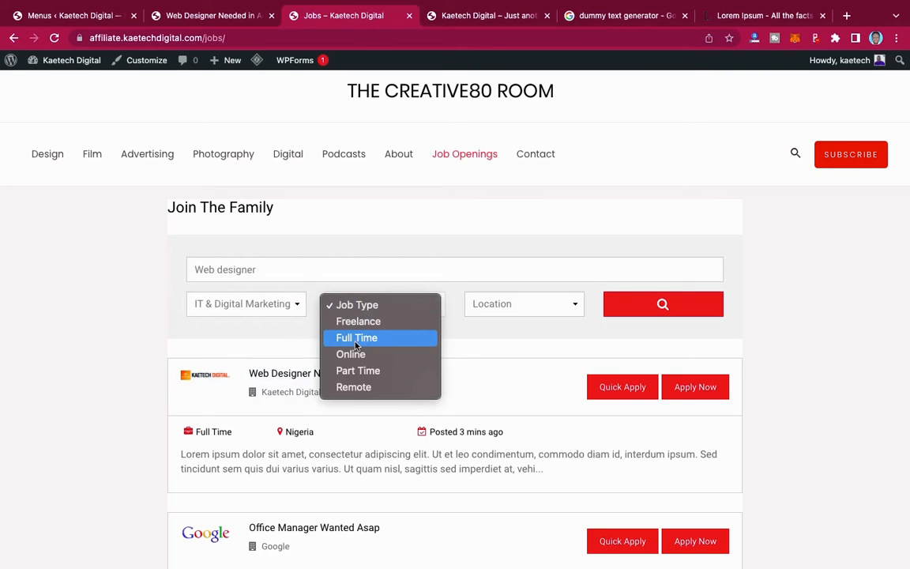
{"action": "left_click", "coordinate": [375, 340]}
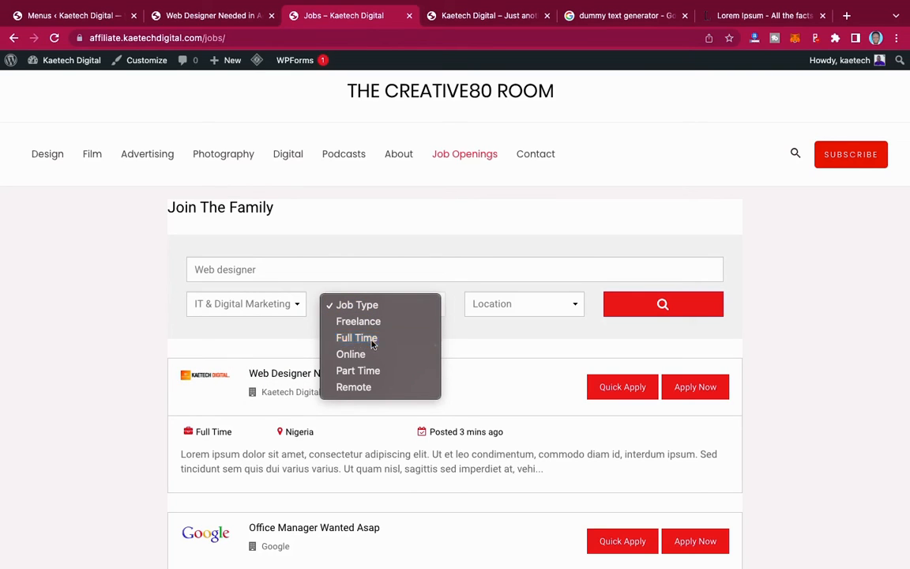
{"action": "left_click", "coordinate": [515, 304]}
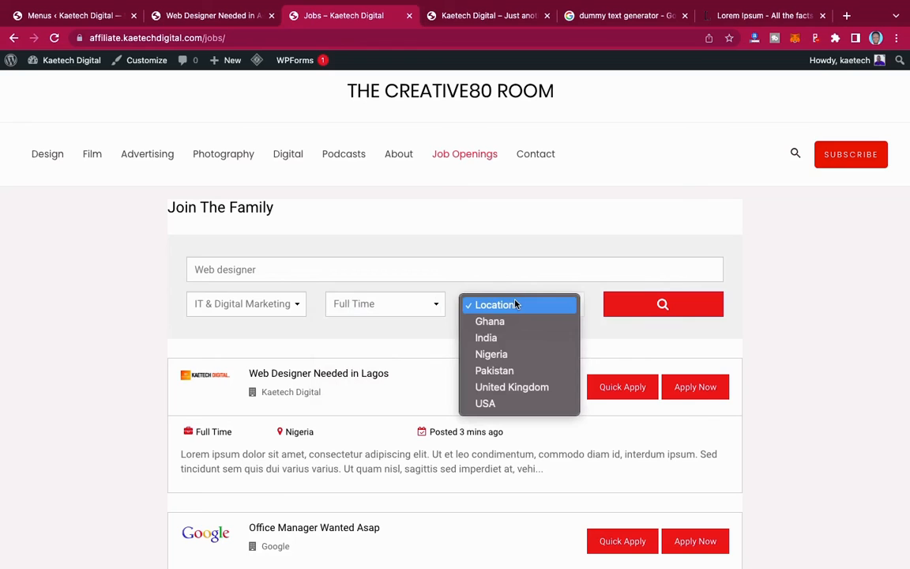
{"action": "left_click", "coordinate": [515, 304]}
{"action": "left_click", "coordinate": [668, 305]}
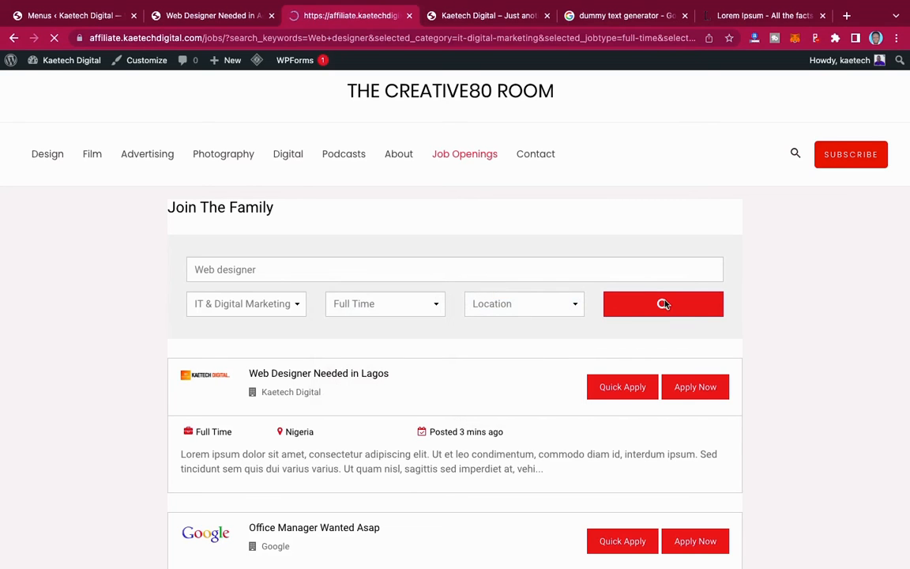
- Change the Job Type filter to Part Time and rerun the search
{"action": "scroll", "coordinate": [665, 305], "scroll_direction": "down", "scroll_amount": 3}
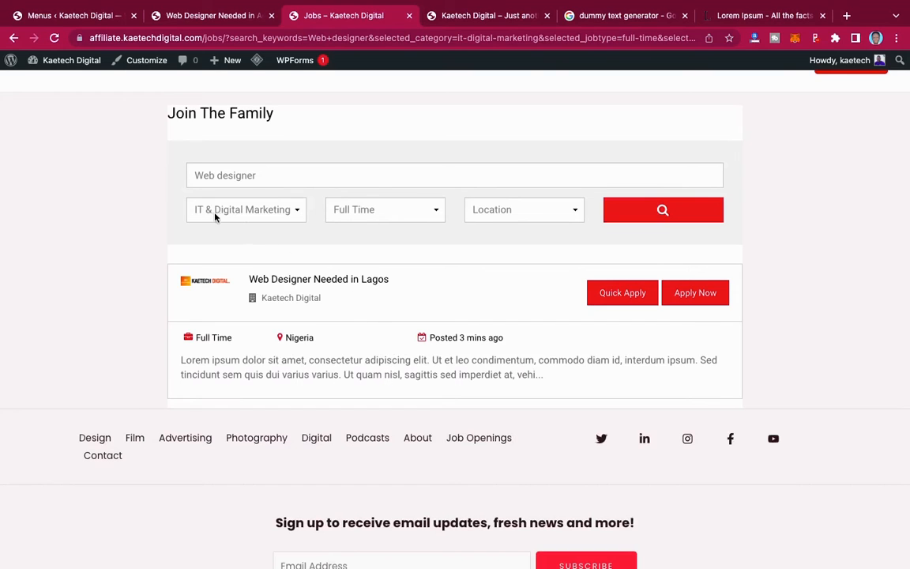
{"action": "left_click", "coordinate": [379, 210]}
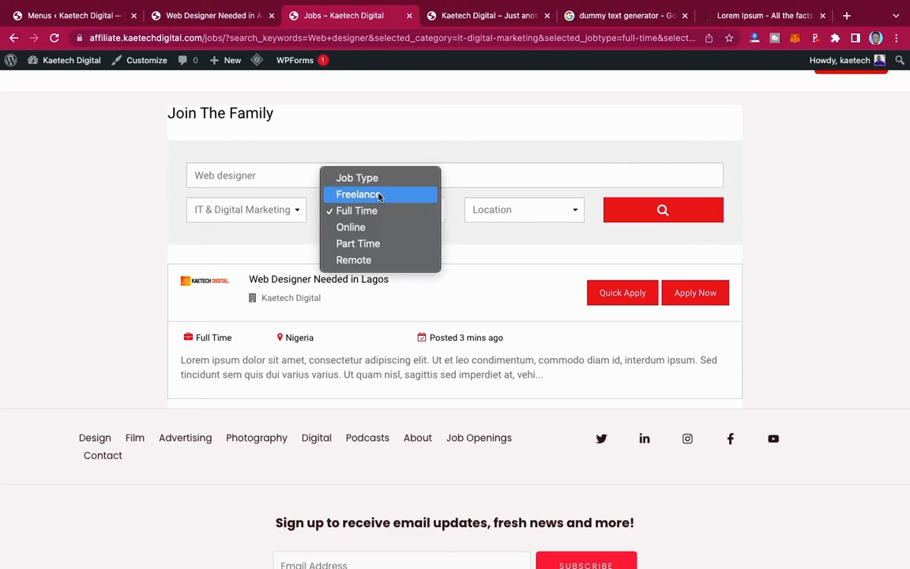
{"action": "left_click", "coordinate": [362, 244]}
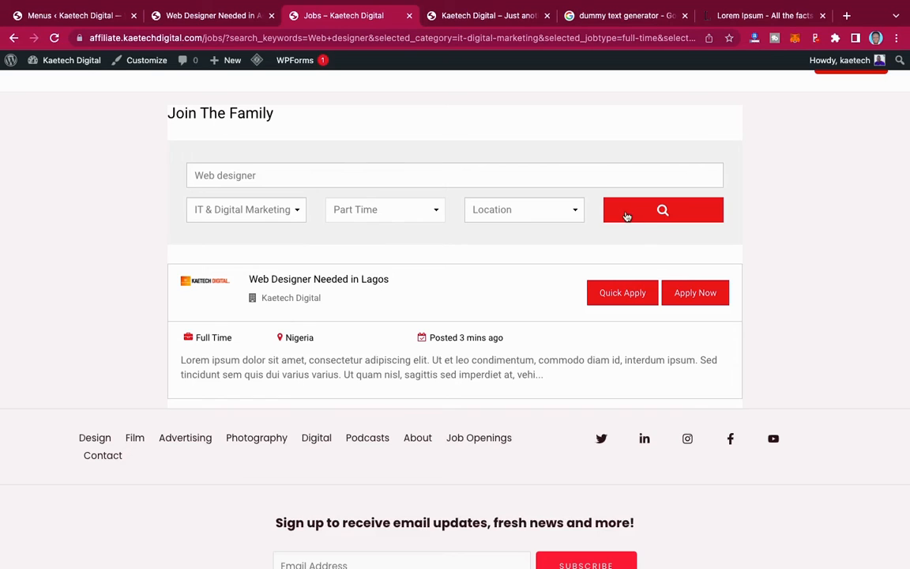
{"action": "left_click", "coordinate": [635, 216]}
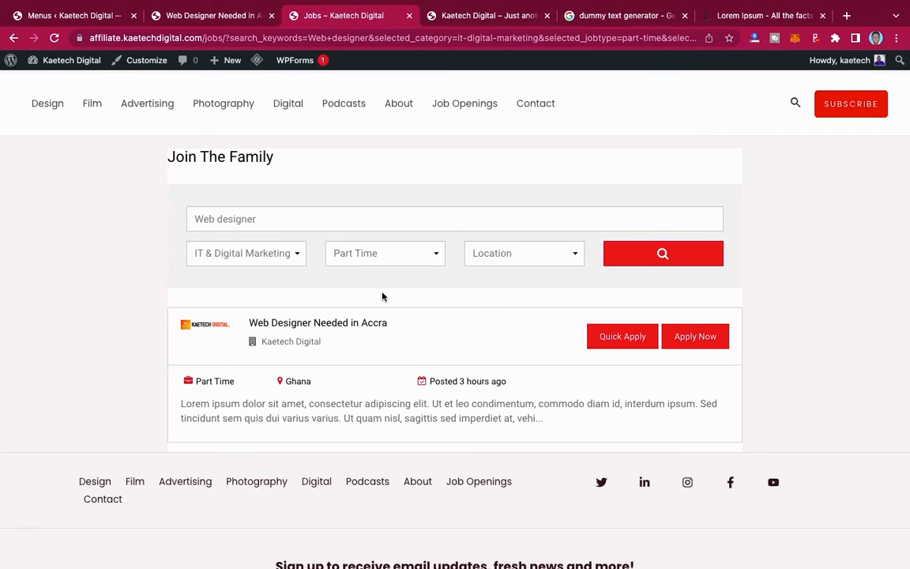
- Open the Web Designer Needed in Accra job and look through its details
{"action": "left_click", "coordinate": [355, 324]}
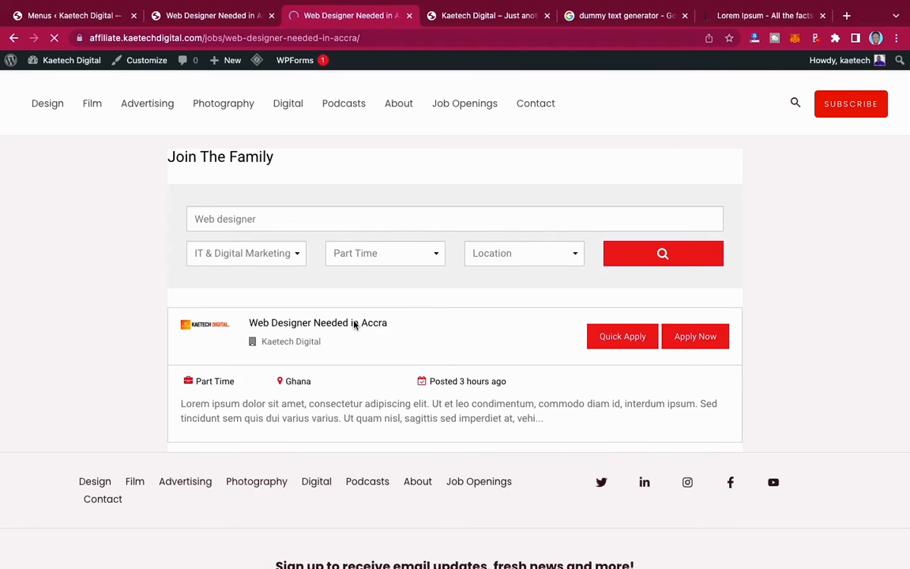
{"action": "scroll", "coordinate": [354, 325], "scroll_direction": "down", "scroll_amount": 19}
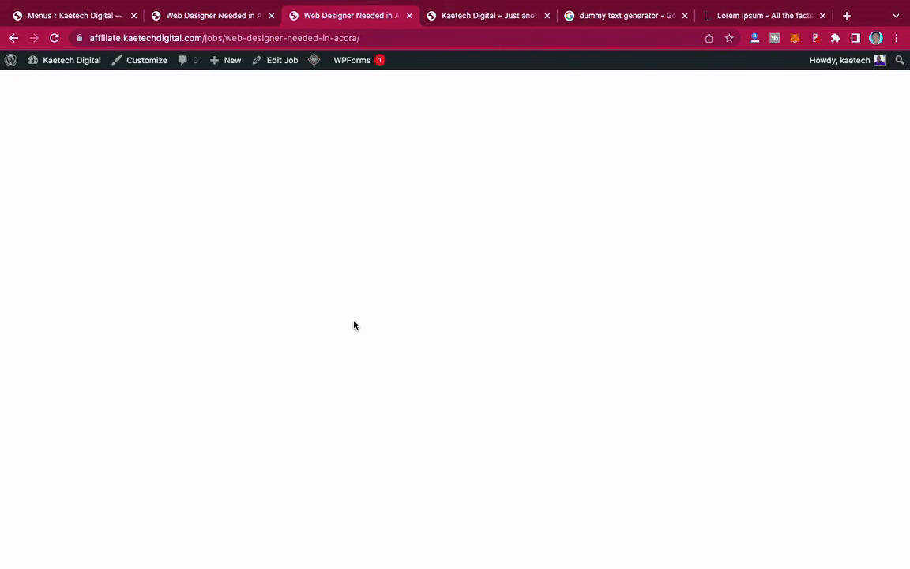
{"action": "scroll", "coordinate": [354, 325], "scroll_direction": "up", "scroll_amount": 5}
{"action": "scroll", "coordinate": [353, 322], "scroll_direction": "up", "scroll_amount": 4}
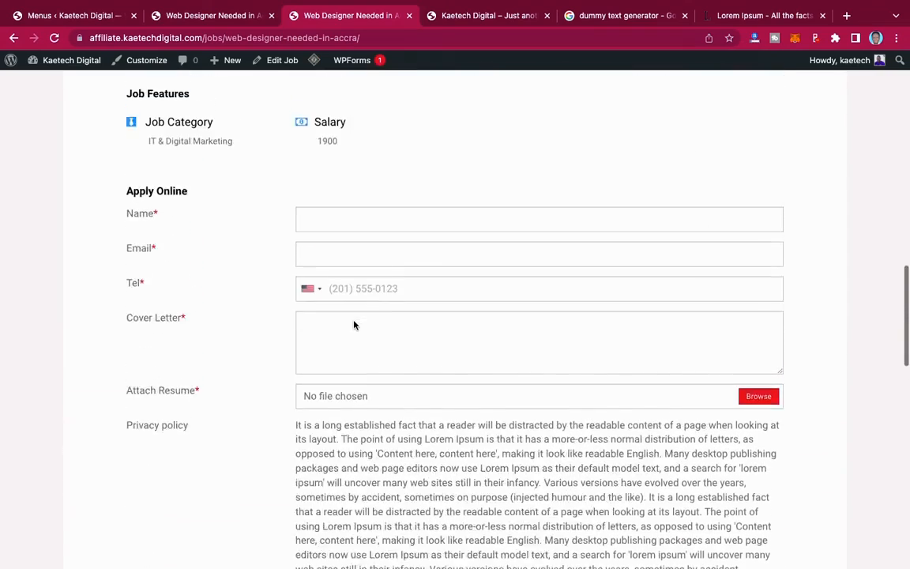
{"action": "scroll", "coordinate": [354, 324], "scroll_direction": "up", "scroll_amount": 7}
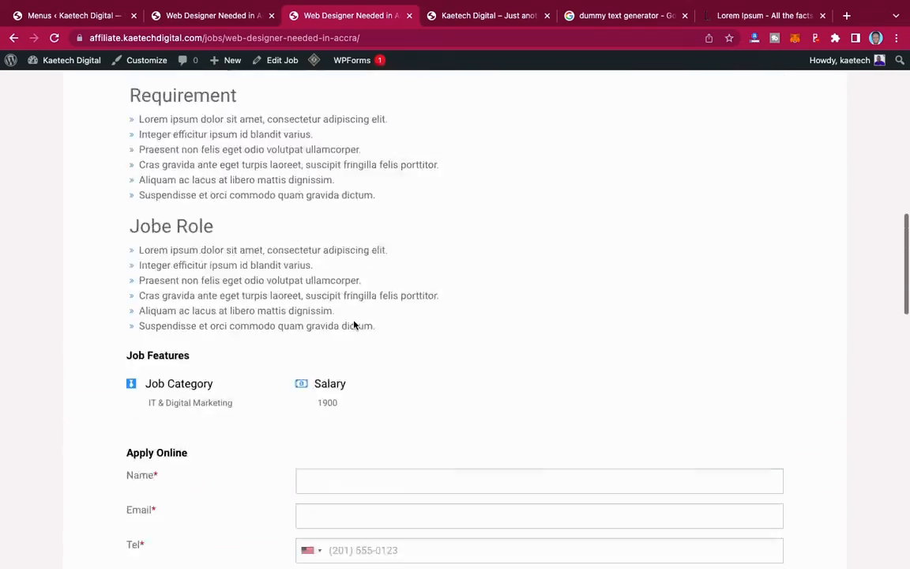
{"action": "scroll", "coordinate": [354, 321], "scroll_direction": "up", "scroll_amount": 1}
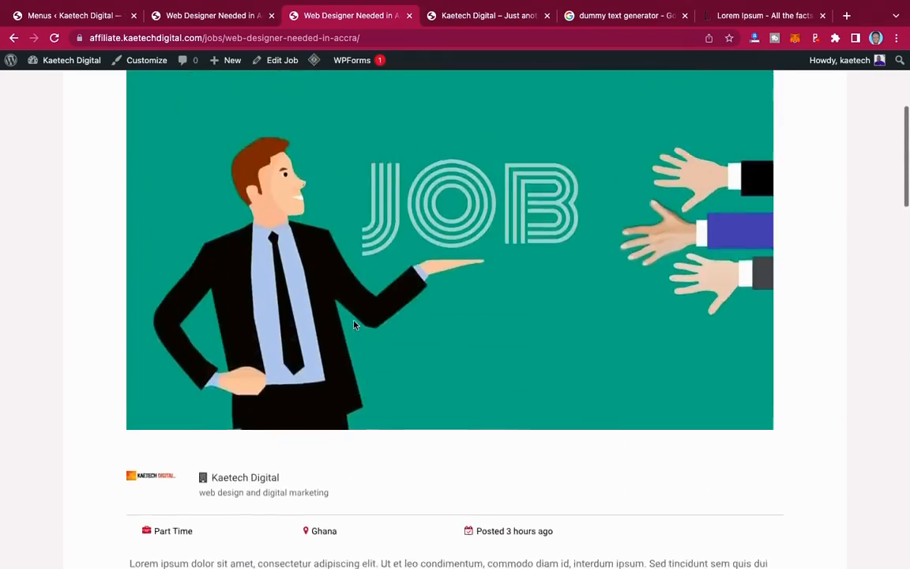
{"action": "scroll", "coordinate": [354, 321], "scroll_direction": "down", "scroll_amount": 10}
{"action": "scroll", "coordinate": [354, 320], "scroll_direction": "down", "scroll_amount": 2}
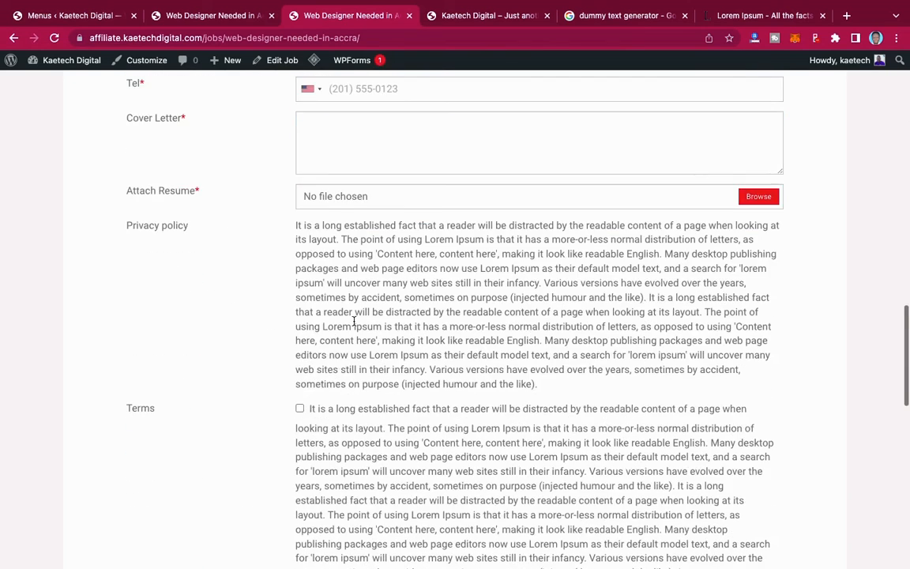
{"action": "scroll", "coordinate": [353, 322], "scroll_direction": "up", "scroll_amount": 2}
- Try the Apply Online form's Name, Email and Cover Letter fields, then cancel attaching a resume
{"action": "left_click", "coordinate": [331, 173]}
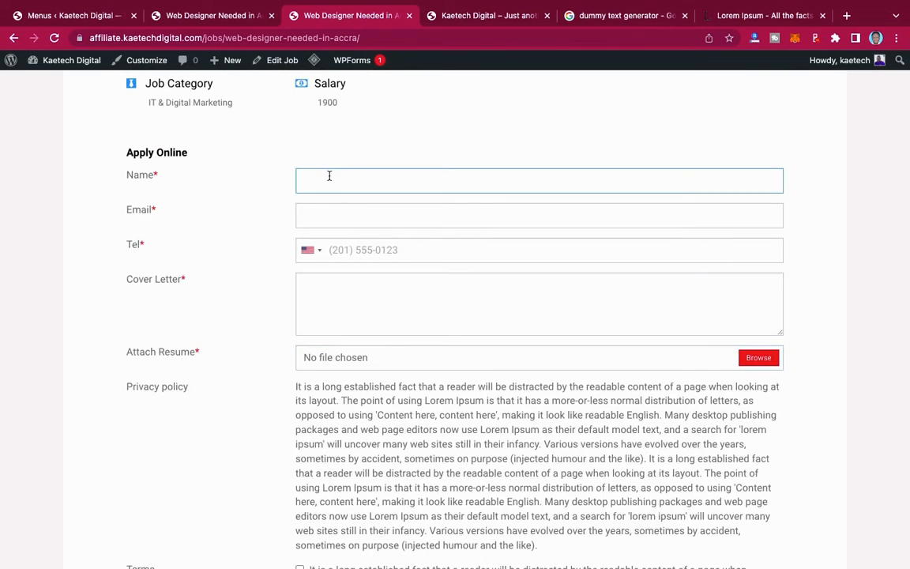
{"action": "left_click", "coordinate": [323, 212]}
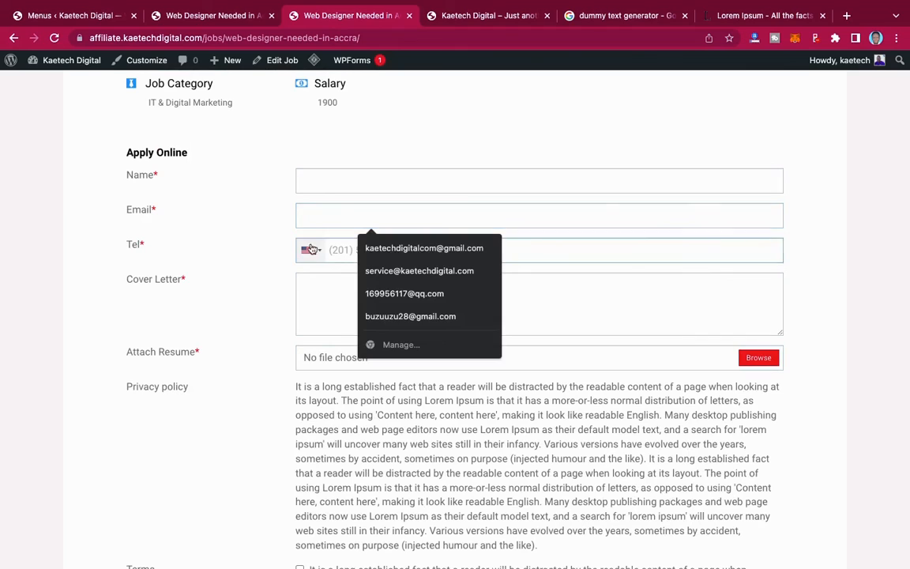
{"action": "left_click", "coordinate": [317, 289]}
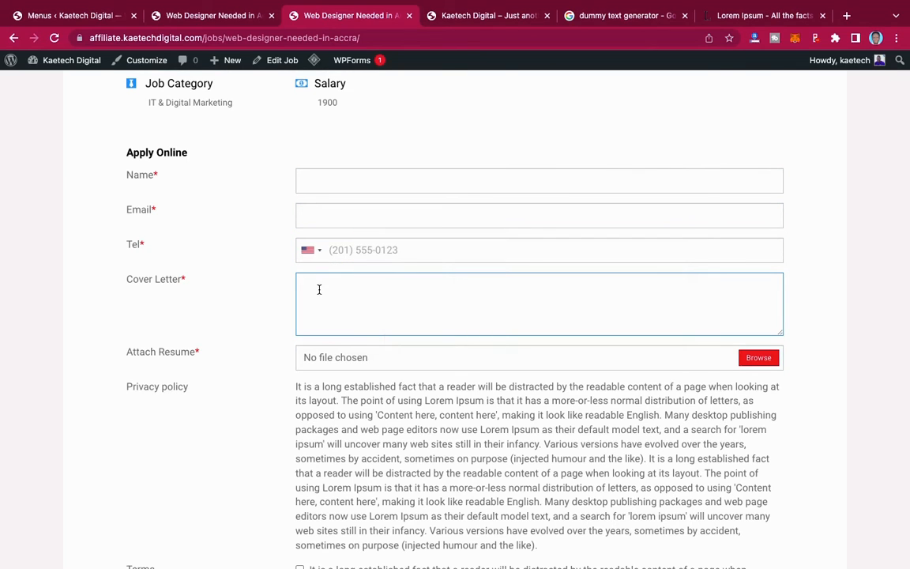
{"action": "left_click", "coordinate": [756, 360]}
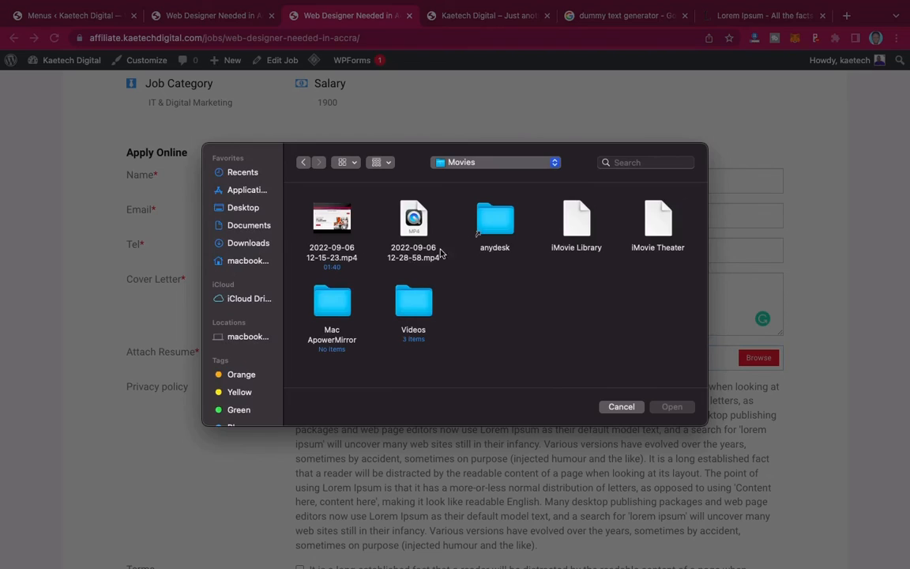
{"action": "left_click", "coordinate": [622, 407]}
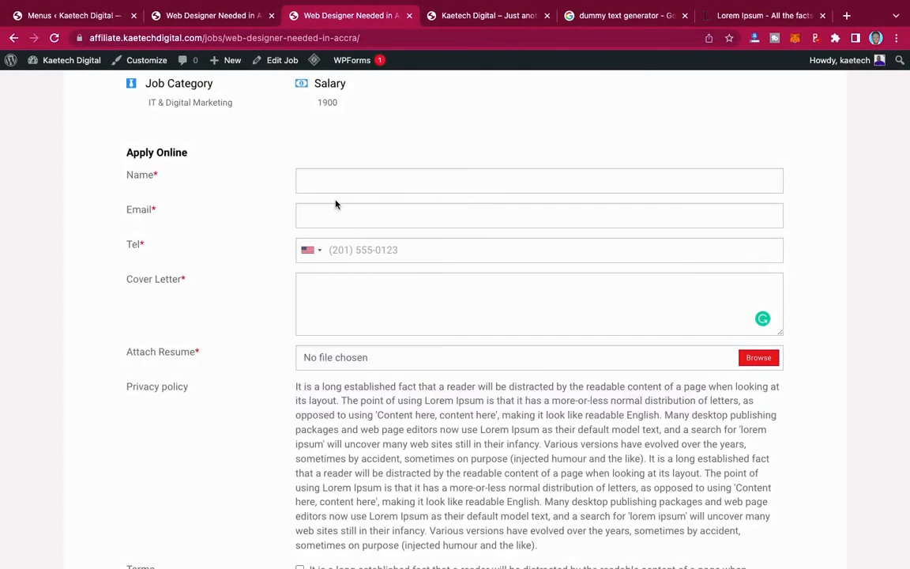
- Return to the unfiltered Job Openings list
{"action": "scroll", "coordinate": [335, 204], "scroll_direction": "up", "scroll_amount": 10}
{"action": "scroll", "coordinate": [335, 204], "scroll_direction": "up", "scroll_amount": 5}
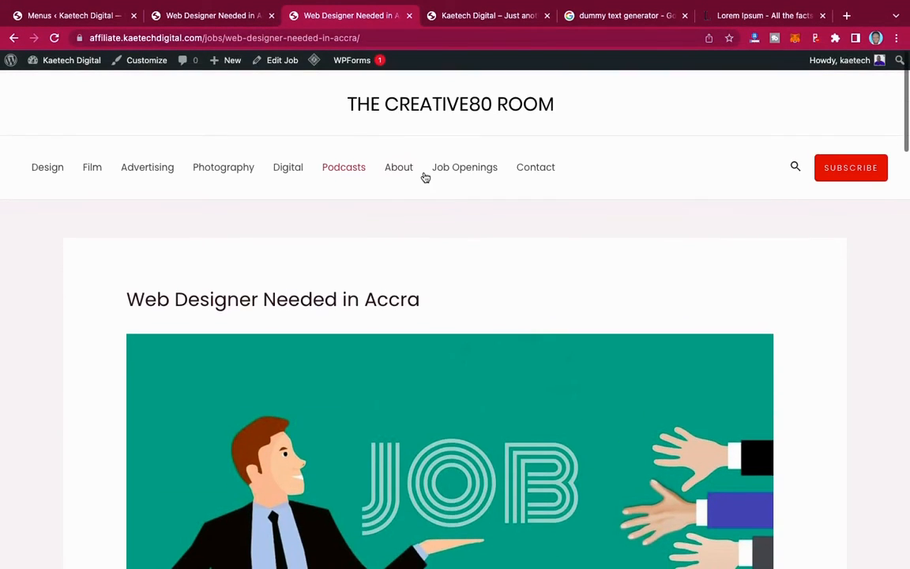
{"action": "left_click", "coordinate": [454, 169]}
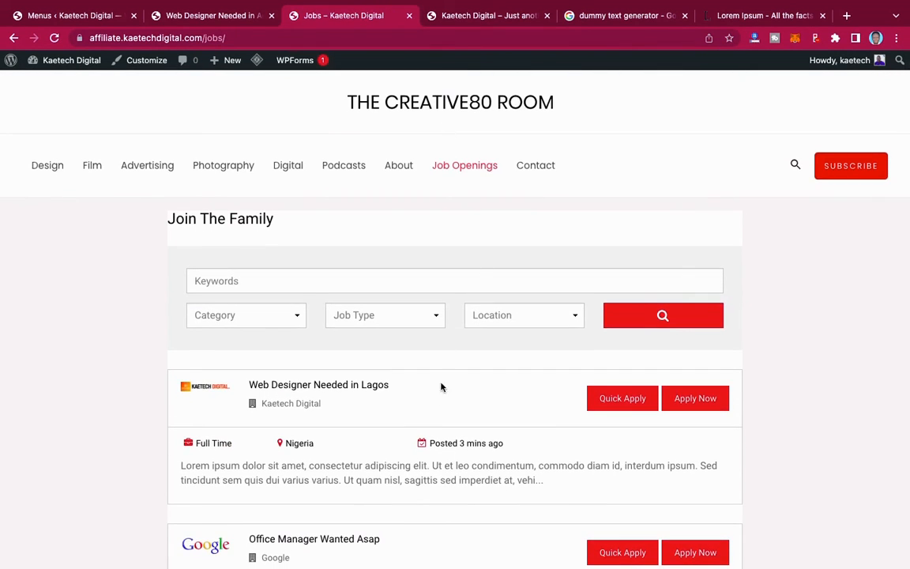
- Open the Web Designer Needed in Lagos job and enter the applicant's name in its form
{"action": "scroll", "coordinate": [440, 391], "scroll_direction": "down", "scroll_amount": 4}
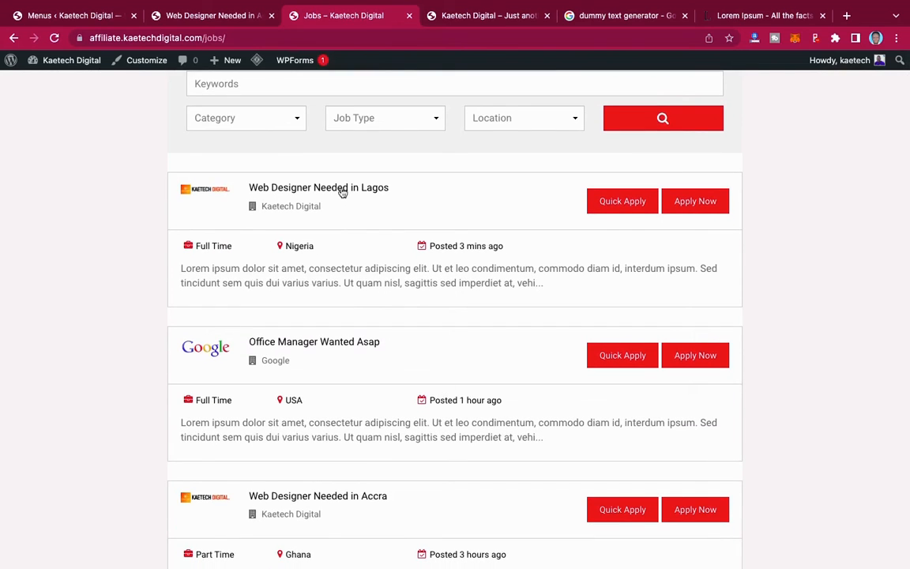
{"action": "left_click", "coordinate": [342, 189]}
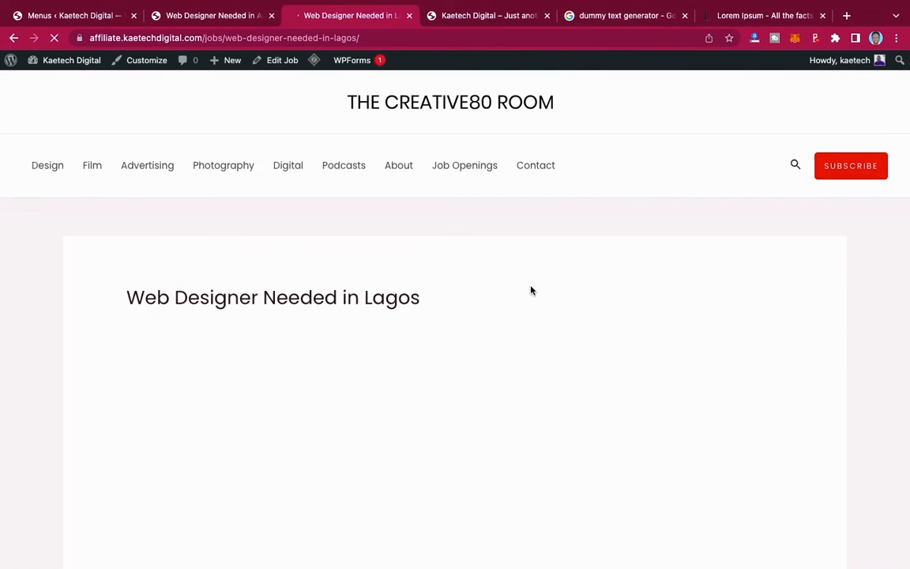
{"action": "scroll", "coordinate": [531, 290], "scroll_direction": "down", "scroll_amount": 5}
{"action": "scroll", "coordinate": [531, 290], "scroll_direction": "down", "scroll_amount": 9}
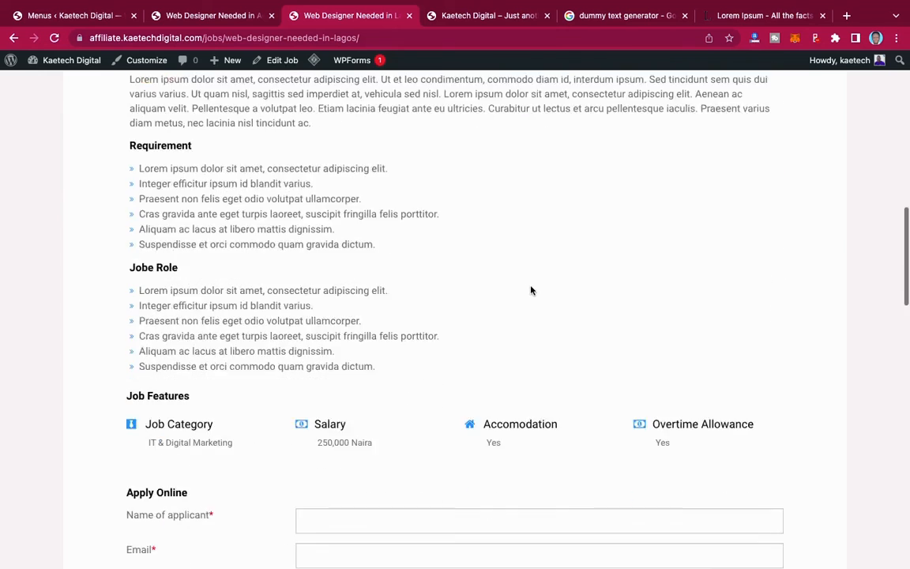
{"action": "scroll", "coordinate": [531, 290], "scroll_direction": "down", "scroll_amount": 2}
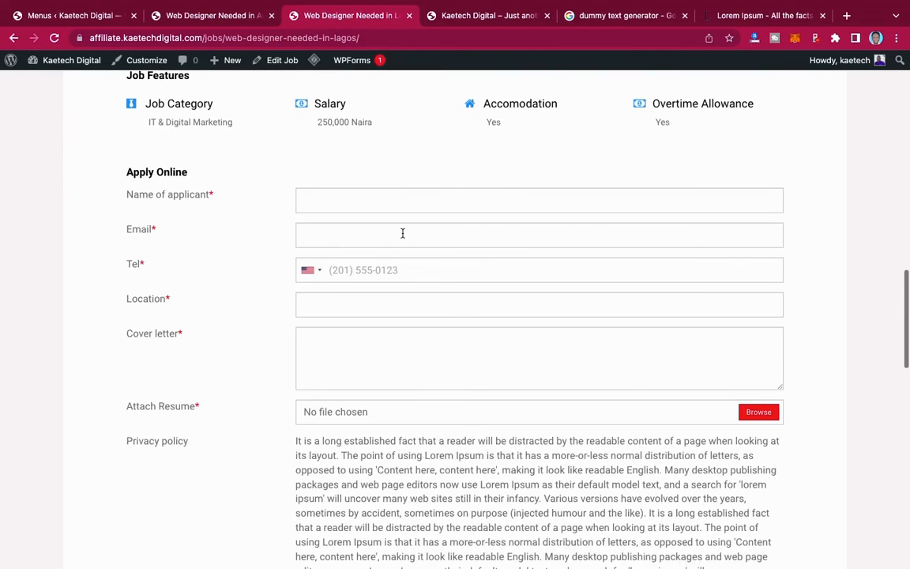
{"action": "left_click", "coordinate": [364, 200]}
{"action": "type", "text": "Kobi Kobi"}
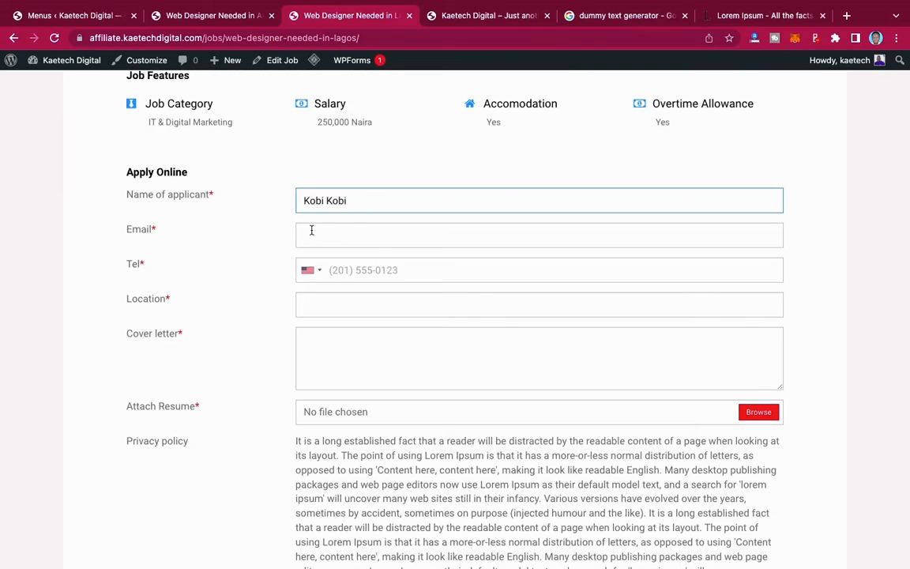
- Fill in the applicant's email, a Ghana-code phone number, and location Ghana
{"action": "left_click", "coordinate": [336, 236]}
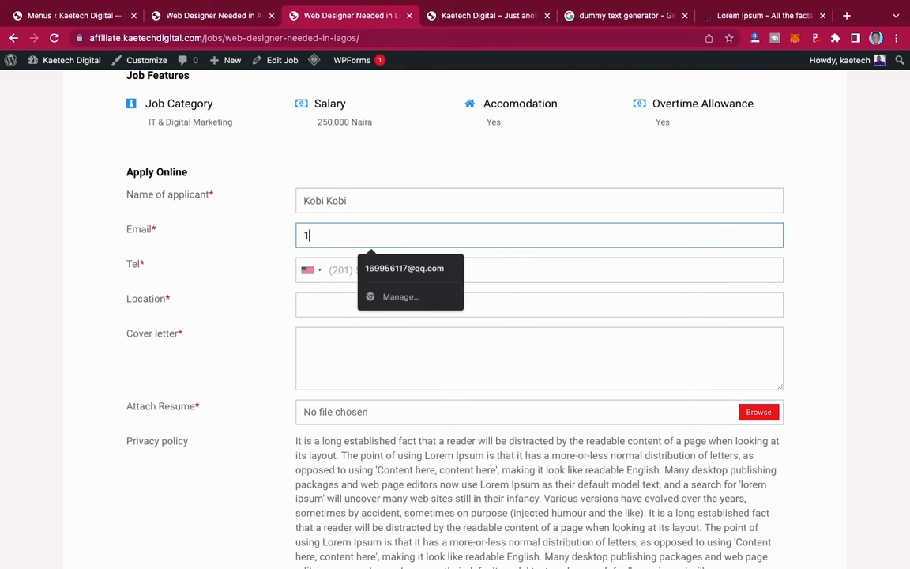
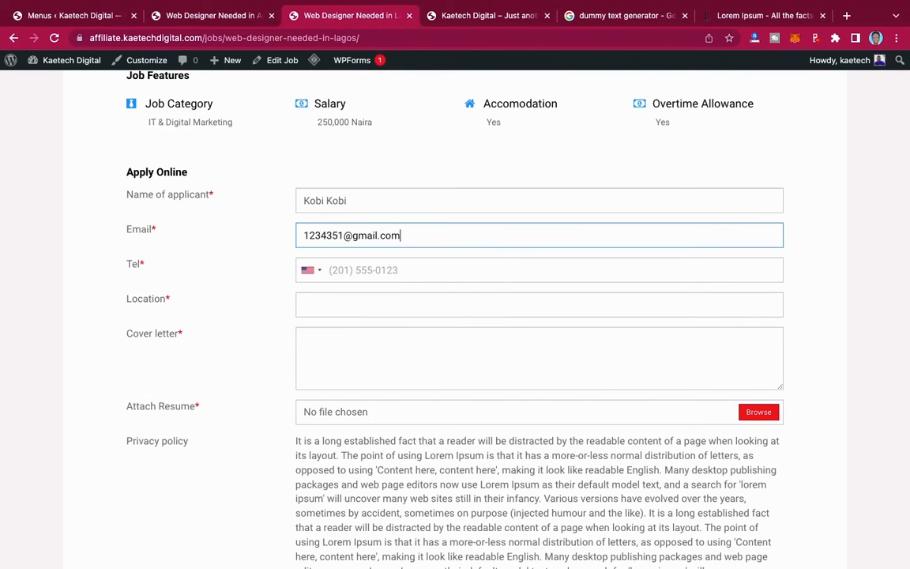
{"action": "left_click", "coordinate": [351, 273]}
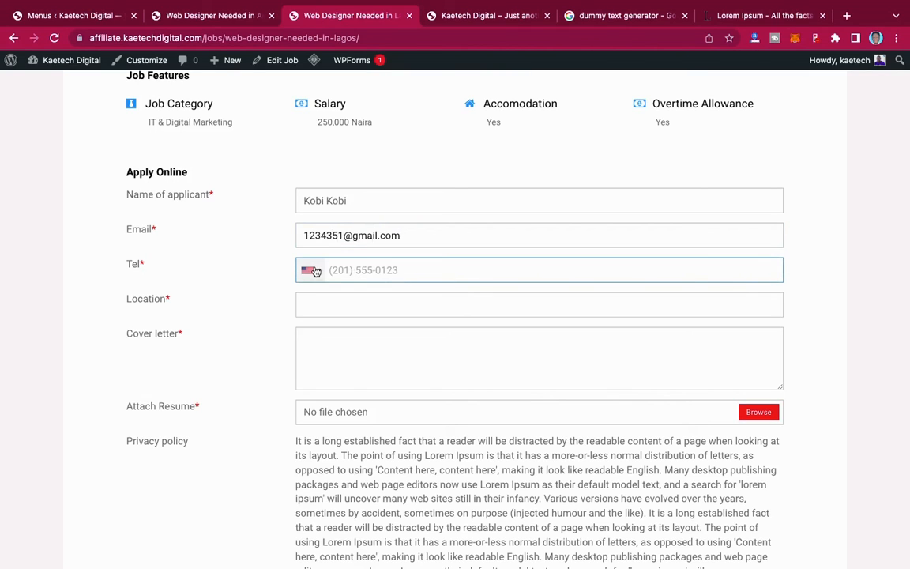
{"action": "left_click", "coordinate": [316, 272]}
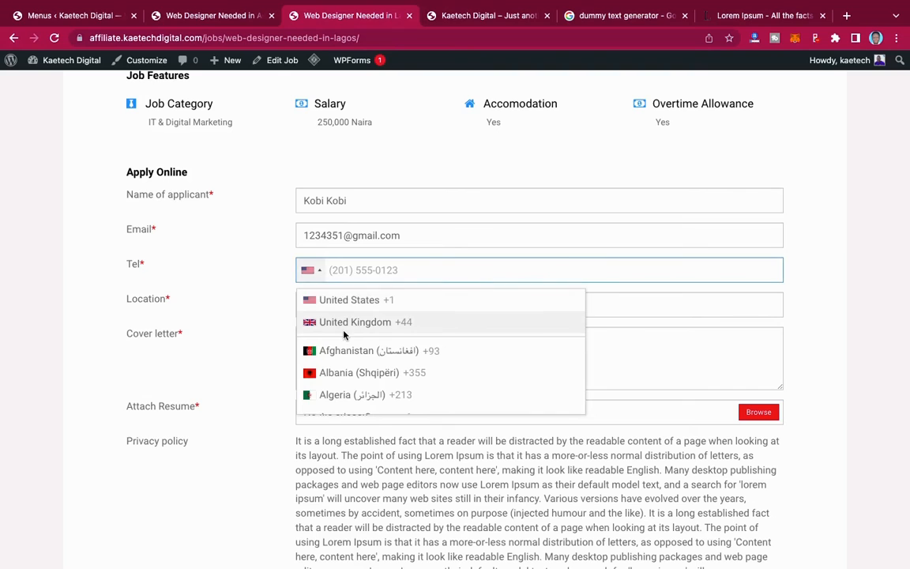
{"action": "scroll", "coordinate": [352, 348], "scroll_direction": "down", "scroll_amount": 15}
{"action": "left_click", "coordinate": [353, 350]}
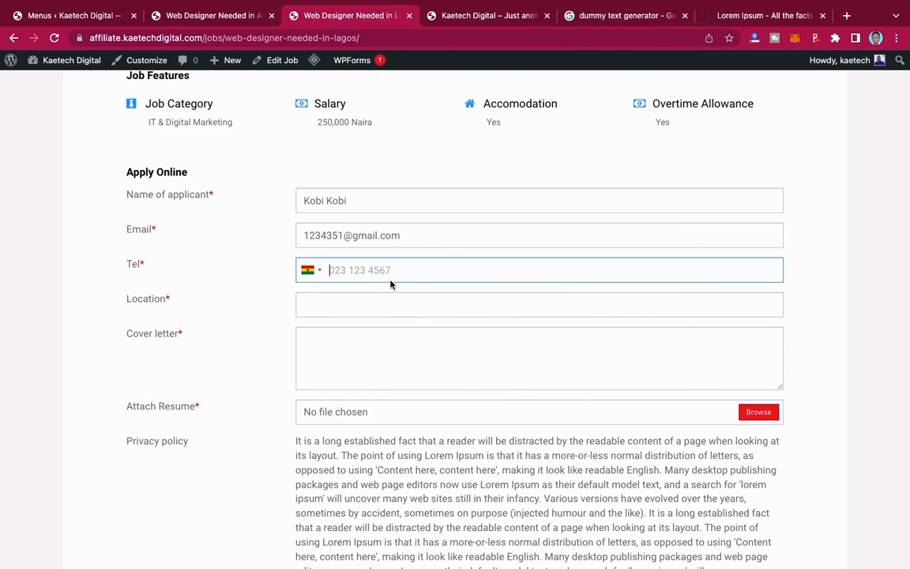
{"action": "left_click", "coordinate": [315, 307]}
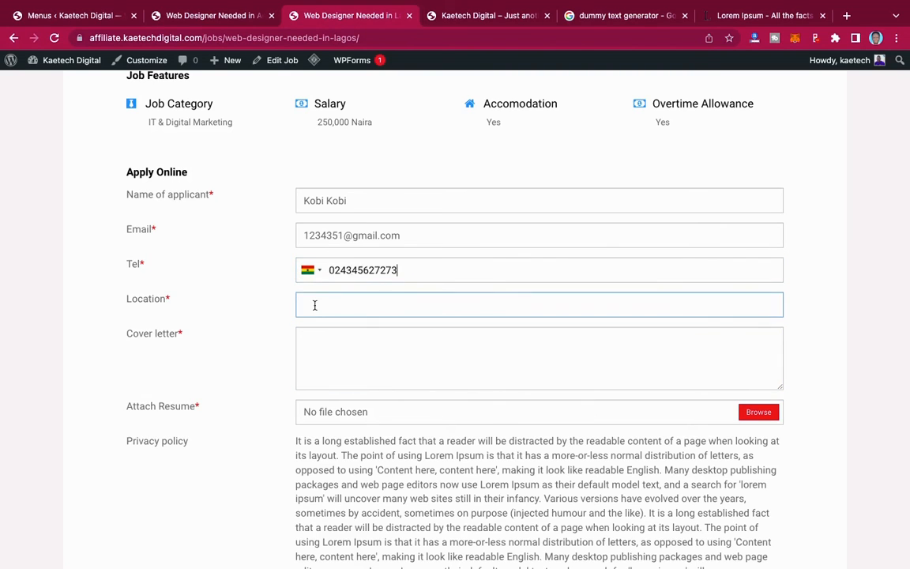
{"action": "type", "text": "Ghana"}
- Paste the Privacy policy's Lorem Ipsum paragraph in as the cover letter
{"action": "left_click", "coordinate": [311, 362]}
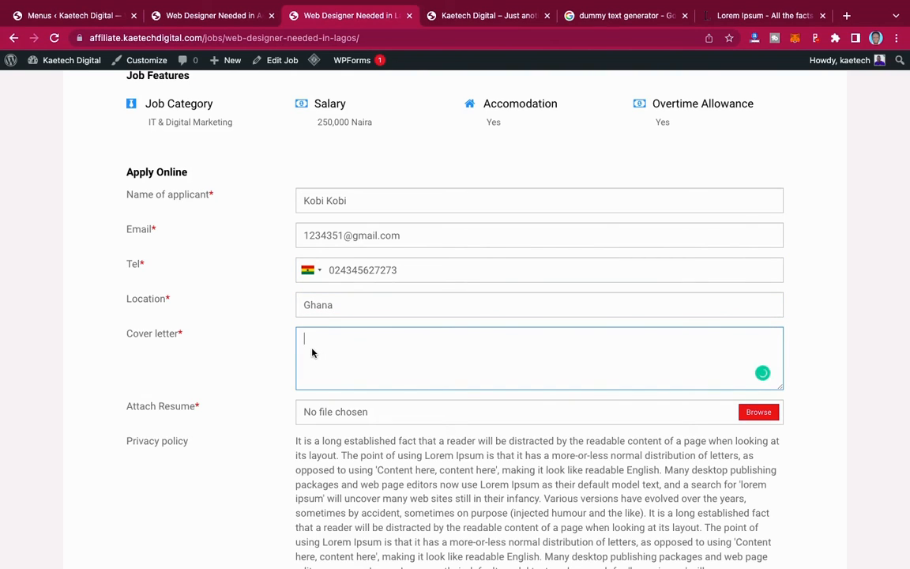
{"action": "type", "text": "https://affiliate.kaetechdigital.com/jobs"}
{"action": "key", "text": "super+a"}
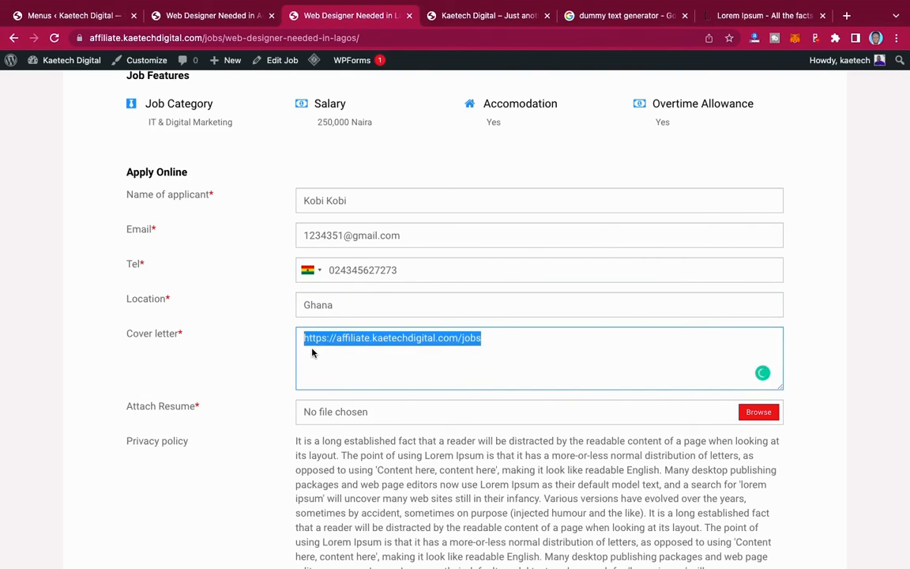
{"action": "key", "text": "BackSpace"}
{"action": "scroll", "coordinate": [373, 443], "scroll_direction": "down", "scroll_amount": 2}
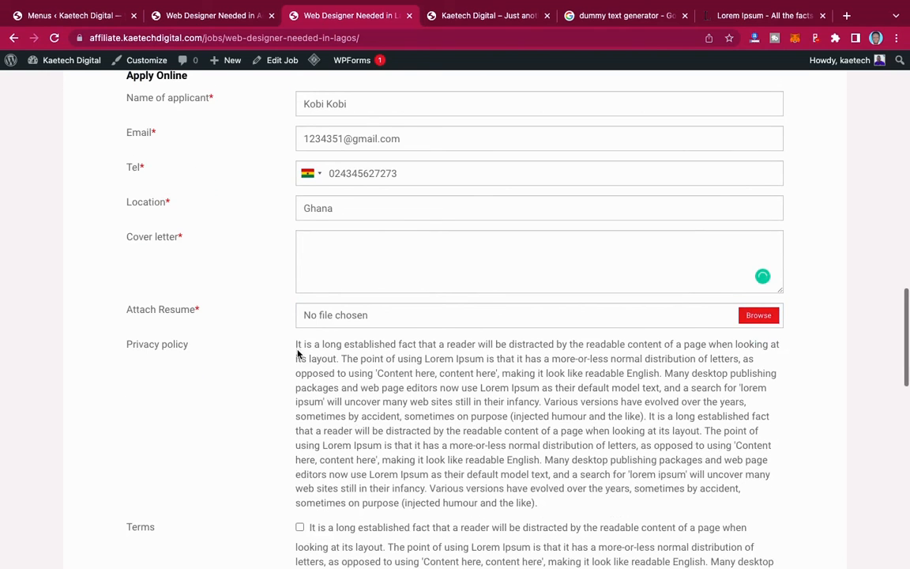
{"action": "left_click_drag", "start_coordinate": [295, 346], "coordinate": [558, 503]}
{"action": "key", "text": "ctrl+c"}
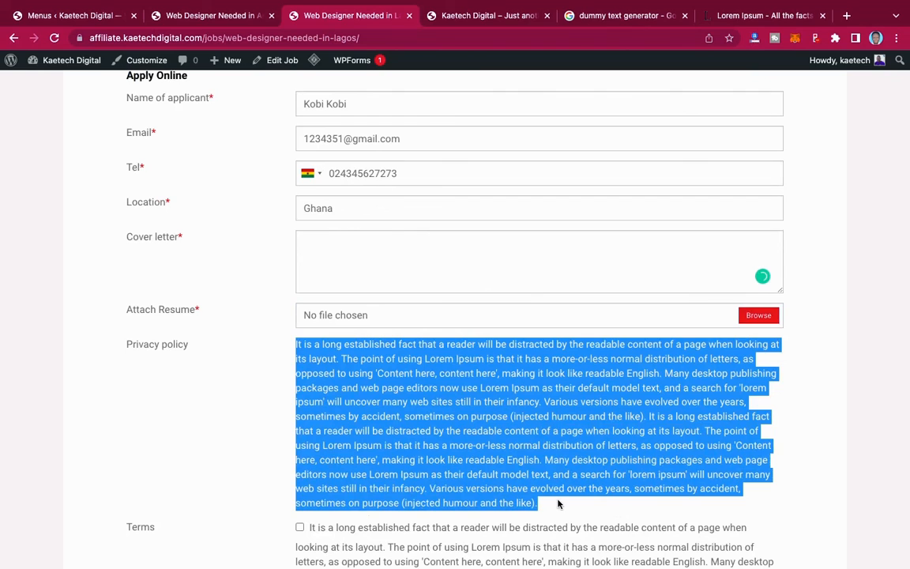
{"action": "left_click", "coordinate": [418, 245]}
{"action": "key", "text": "ctrl+v"}
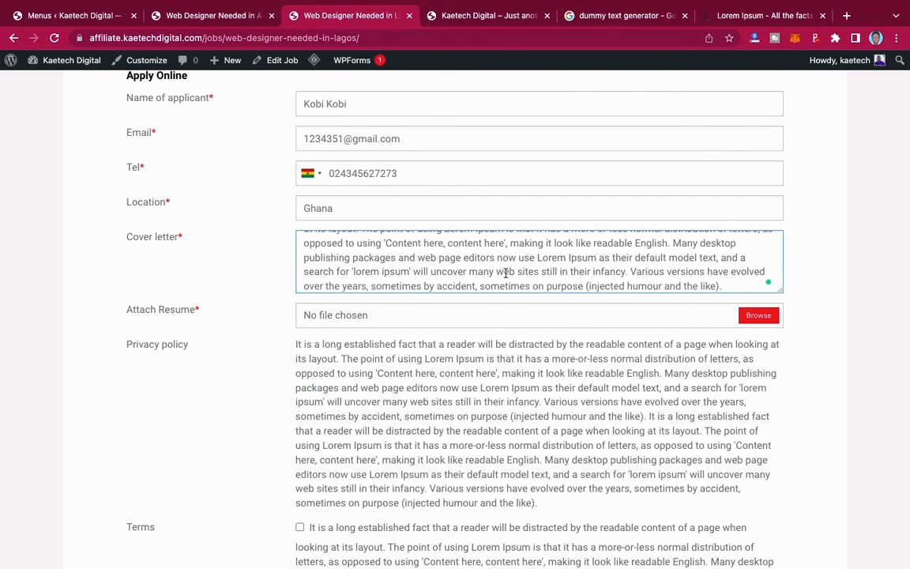
{"action": "scroll", "coordinate": [370, 325], "scroll_direction": "down", "scroll_amount": 2}
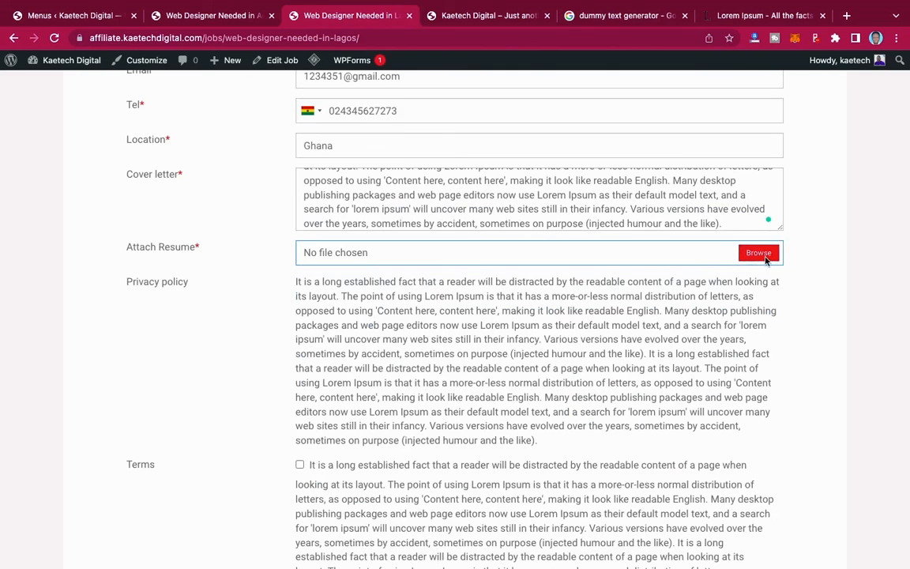
- Attach Transaction details - PayPal.pdf from Documents as the resume
{"action": "left_click", "coordinate": [765, 258]}
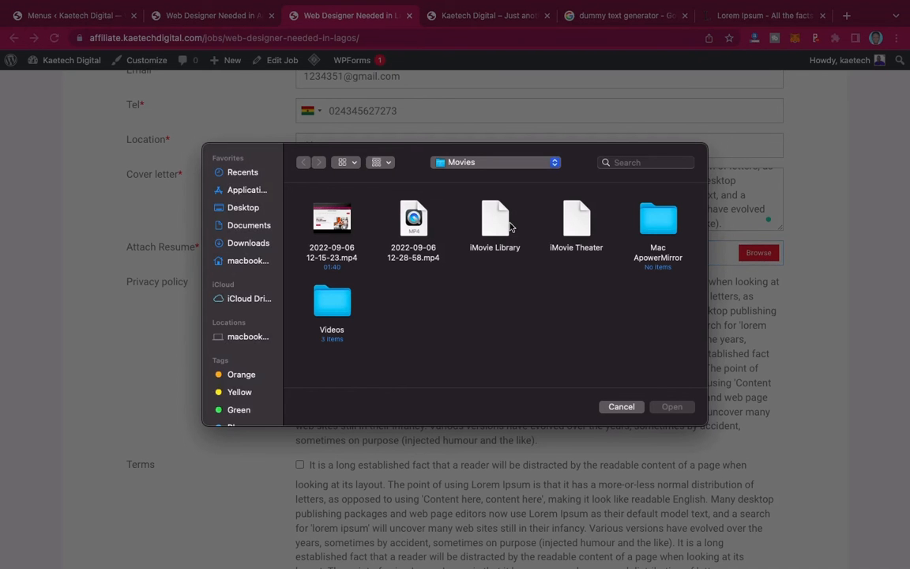
{"action": "left_click", "coordinate": [245, 226]}
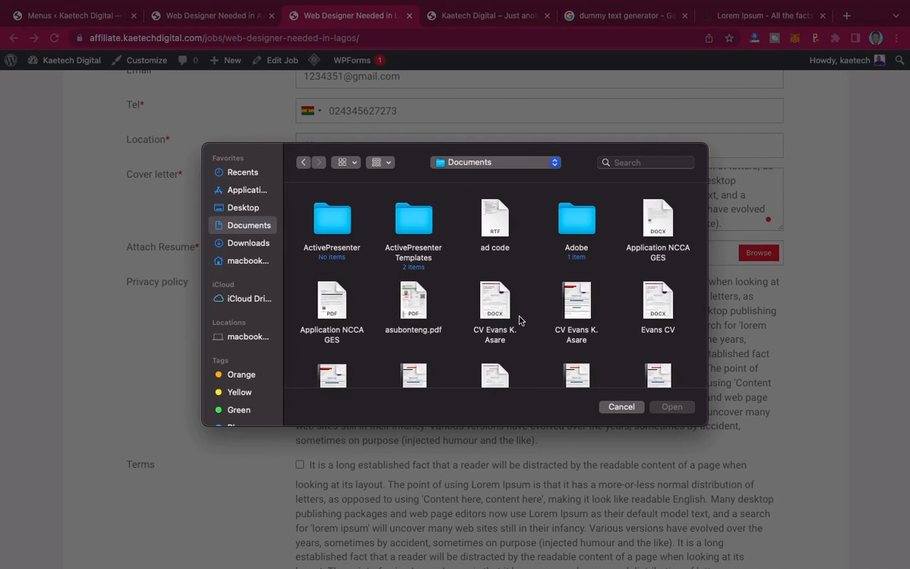
{"action": "scroll", "coordinate": [519, 320], "scroll_direction": "down", "scroll_amount": 5}
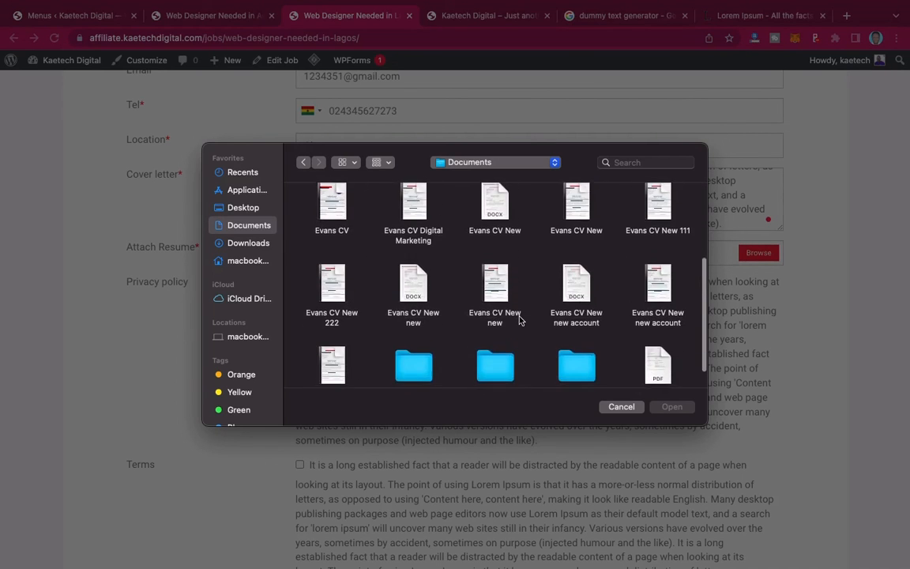
{"action": "scroll", "coordinate": [519, 320], "scroll_direction": "down", "scroll_amount": 1}
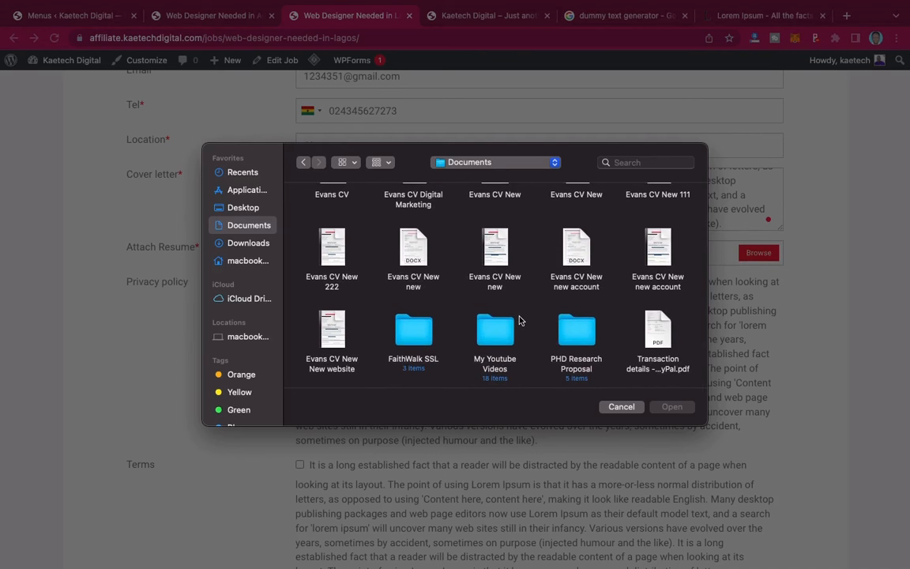
{"action": "left_click", "coordinate": [658, 331]}
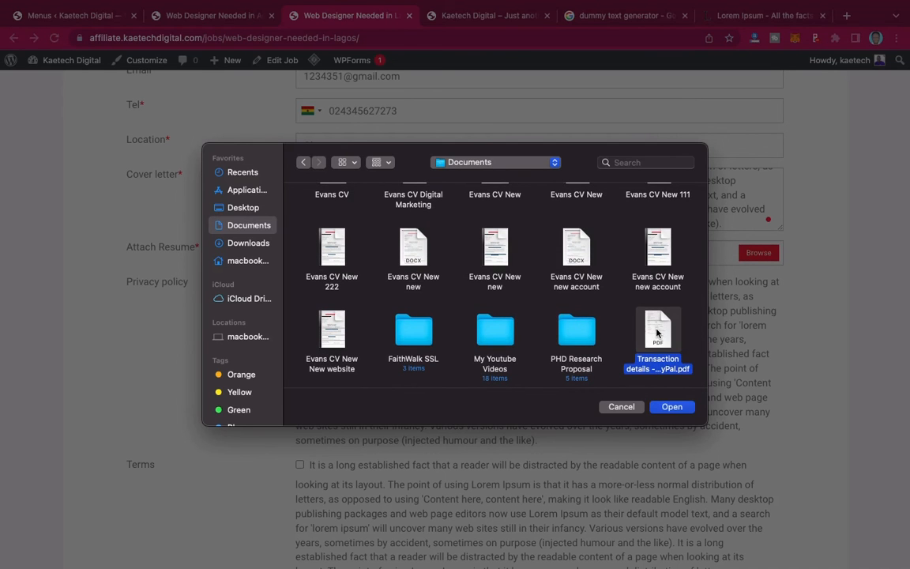
{"action": "left_click", "coordinate": [671, 408]}
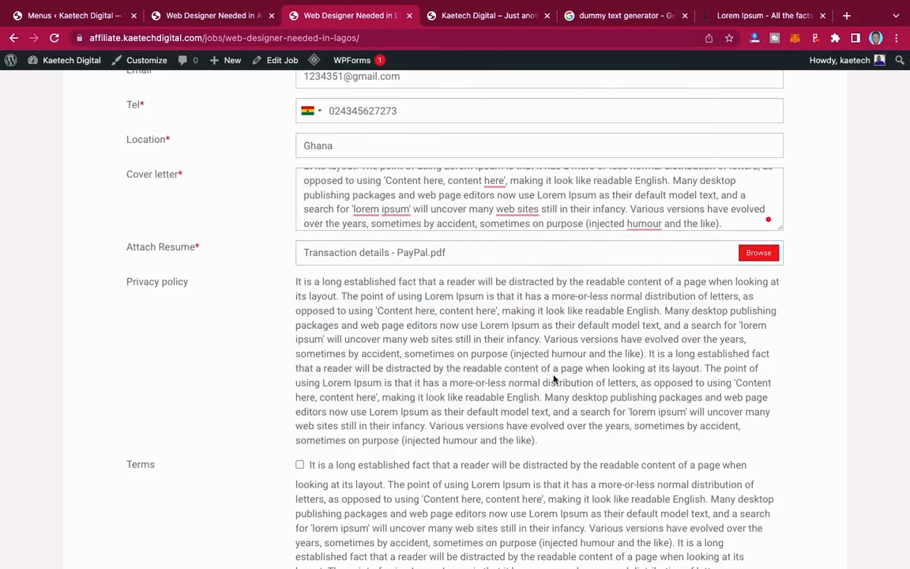
- Submit the job application
{"action": "scroll", "coordinate": [553, 378], "scroll_direction": "down", "scroll_amount": 8}
{"action": "scroll", "coordinate": [553, 378], "scroll_direction": "up", "scroll_amount": 4}
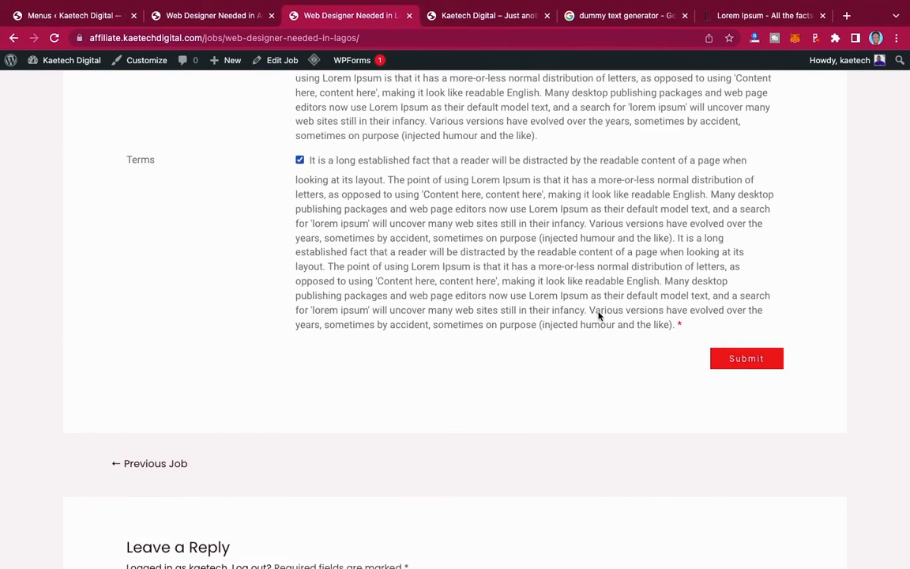
{"action": "left_click", "coordinate": [748, 364]}
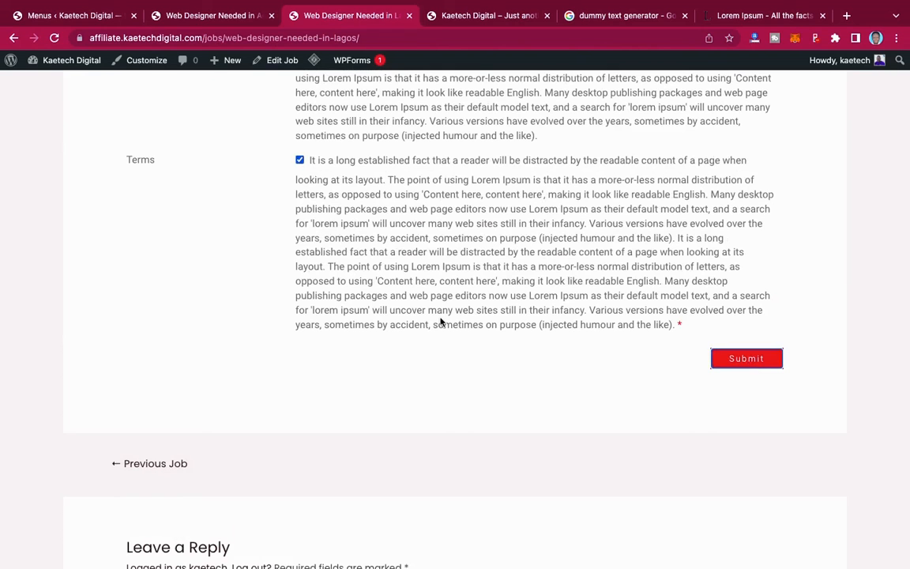
- Retype the phone number's trailing digits with valid ones and resubmit the application
{"action": "scroll", "coordinate": [441, 320], "scroll_direction": "up", "scroll_amount": 5}
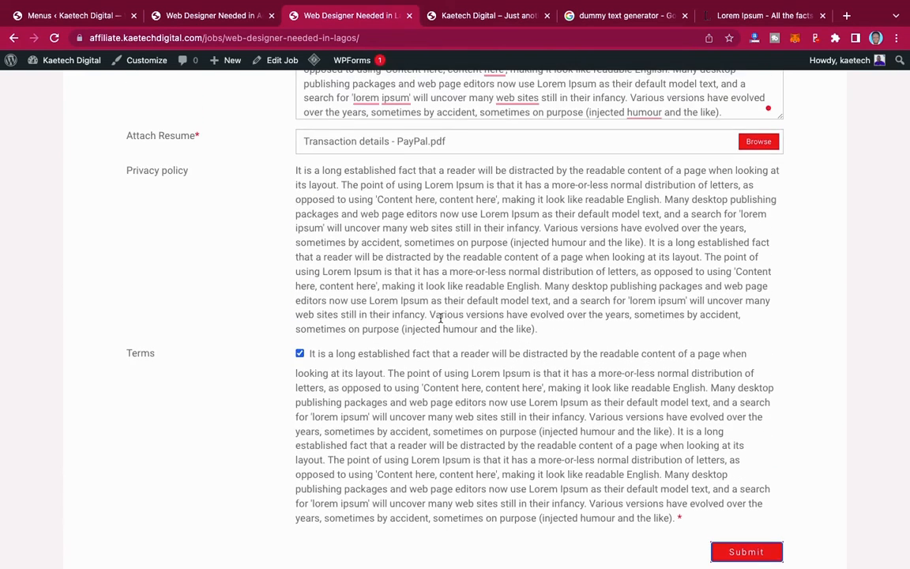
{"action": "scroll", "coordinate": [441, 318], "scroll_direction": "up", "scroll_amount": 5}
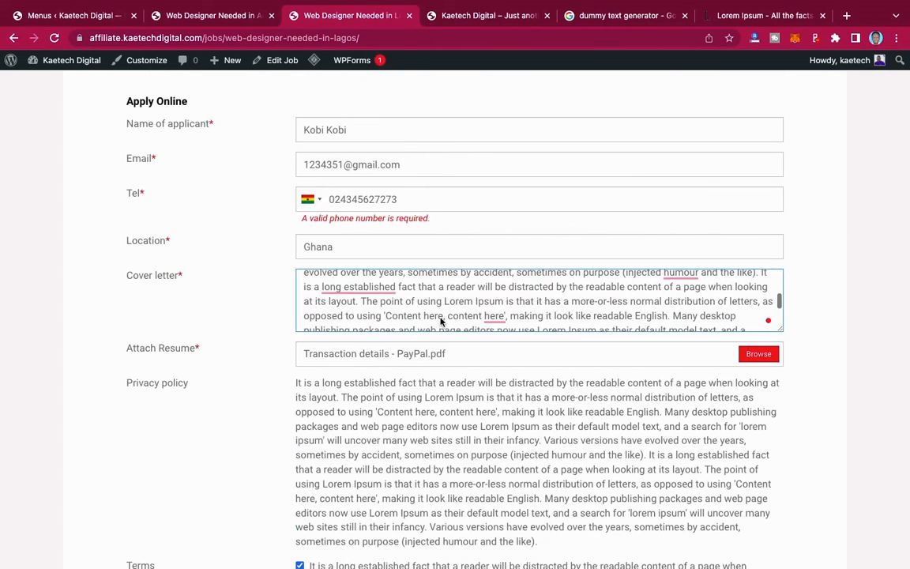
{"action": "left_click", "coordinate": [403, 199]}
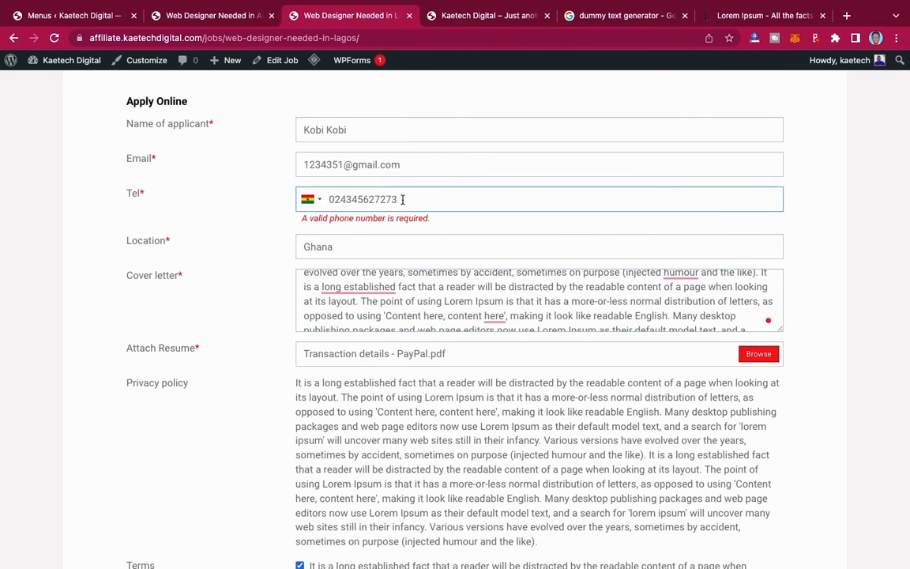
{"action": "left_click_drag", "start_coordinate": [403, 199], "coordinate": [352, 200]}
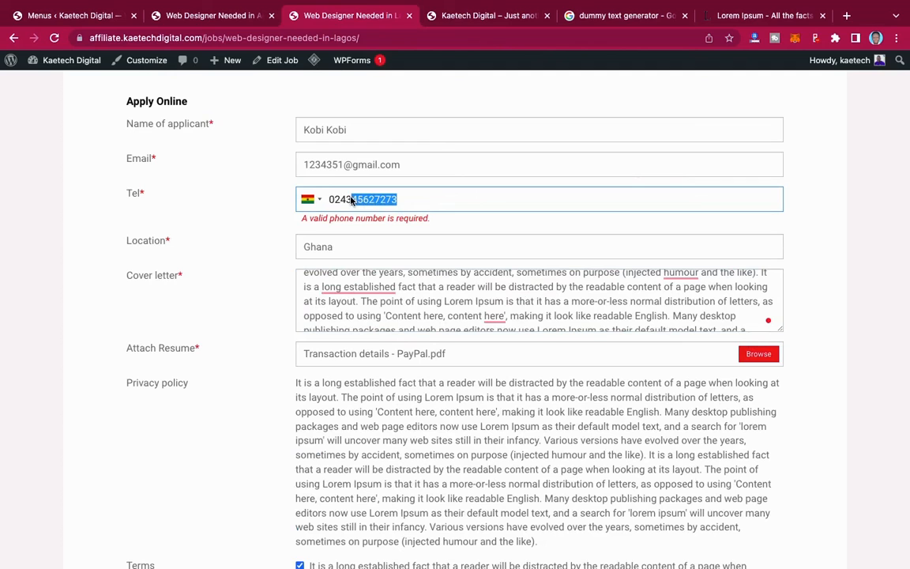
{"action": "type", "text": "131045"}
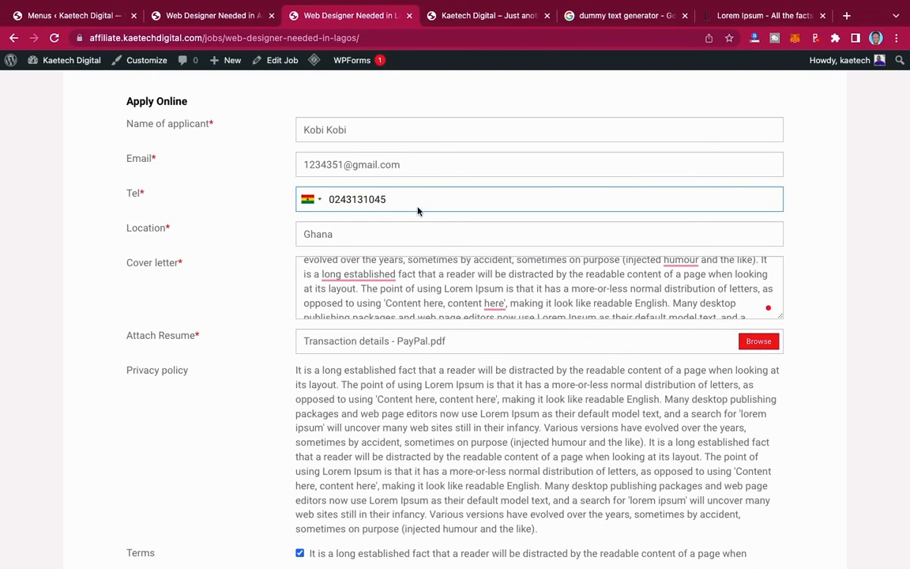
{"action": "scroll", "coordinate": [727, 455], "scroll_direction": "down", "scroll_amount": 5}
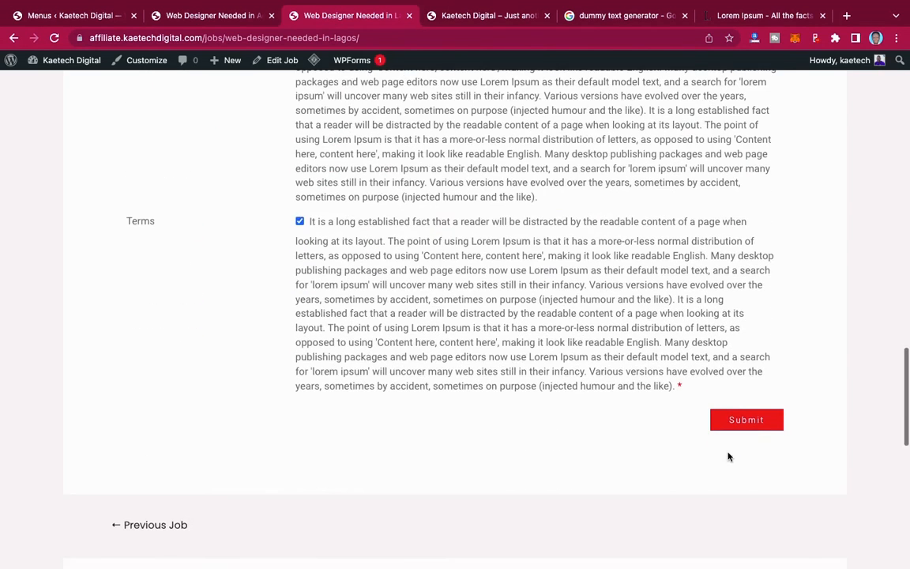
{"action": "left_click", "coordinate": [771, 429]}
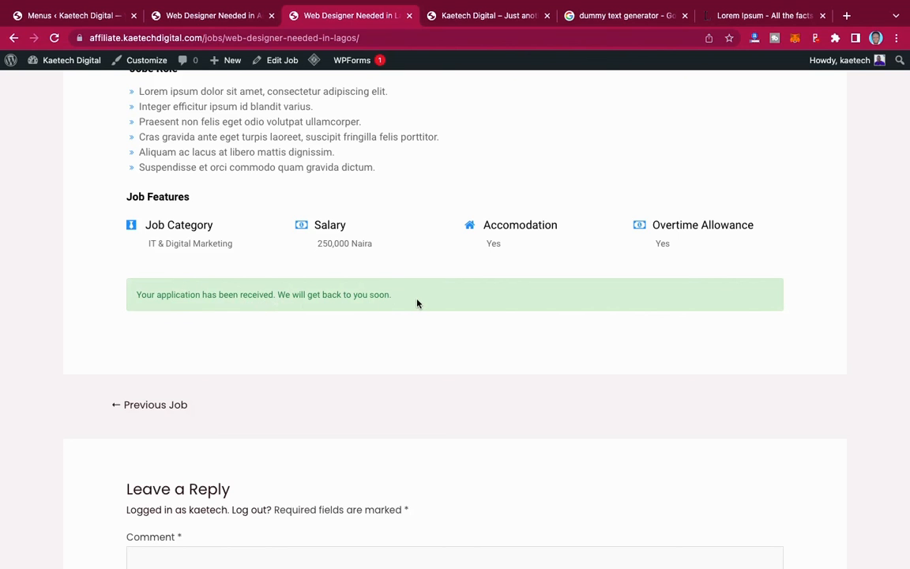
- Confirm the application-received message, then switch to the Menus ‹ Kaetech Digital admin tab
{"action": "scroll", "coordinate": [417, 304], "scroll_direction": "up", "scroll_amount": 10}
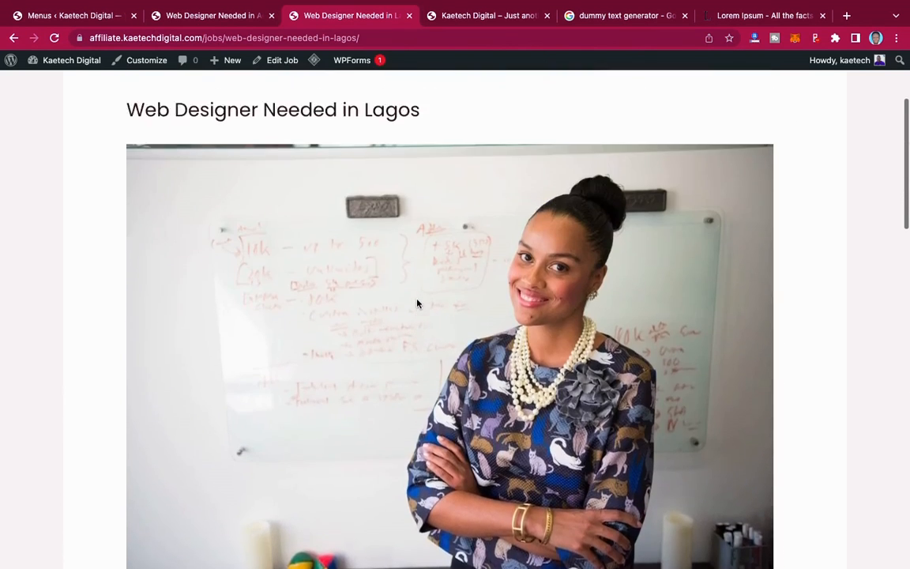
{"action": "scroll", "coordinate": [274, 197], "scroll_direction": "up", "scroll_amount": 3}
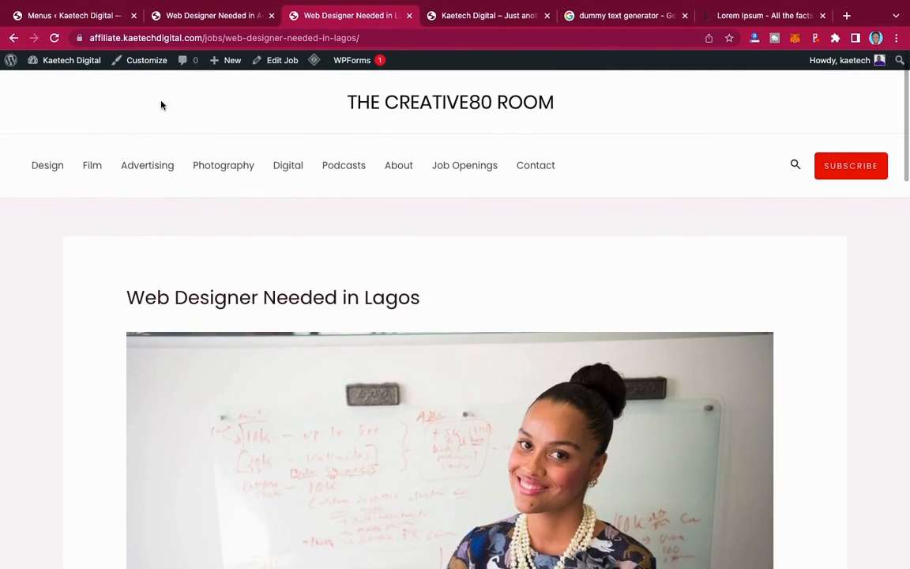
{"action": "left_click", "coordinate": [80, 24]}
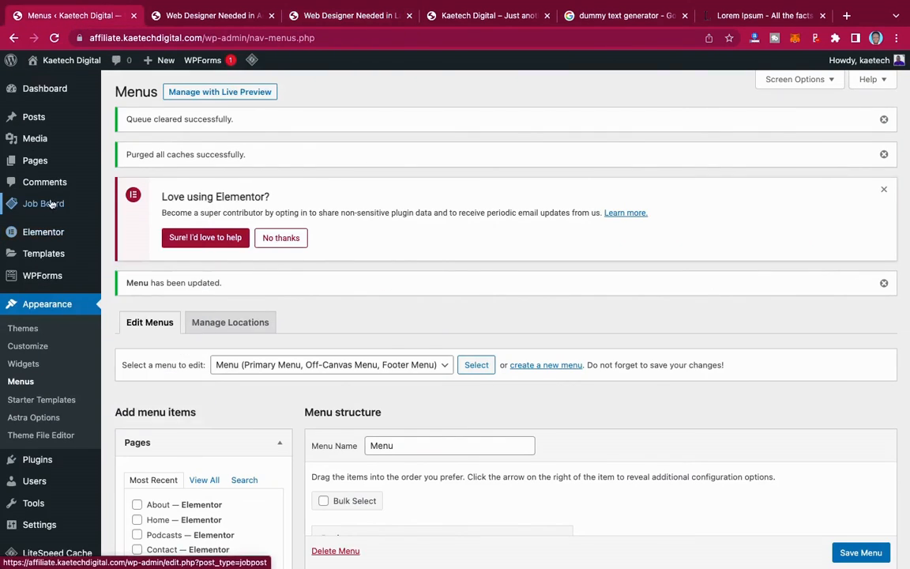
- Reload the admin page and go to Job Board › Applicants
{"action": "left_click", "coordinate": [53, 38]}
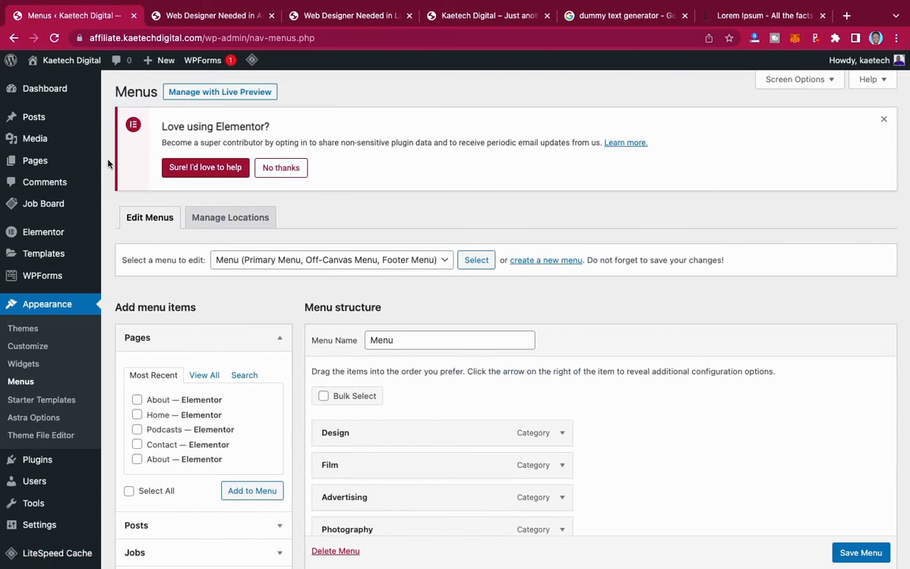
{"action": "mouse_move", "coordinate": [33, 205]}
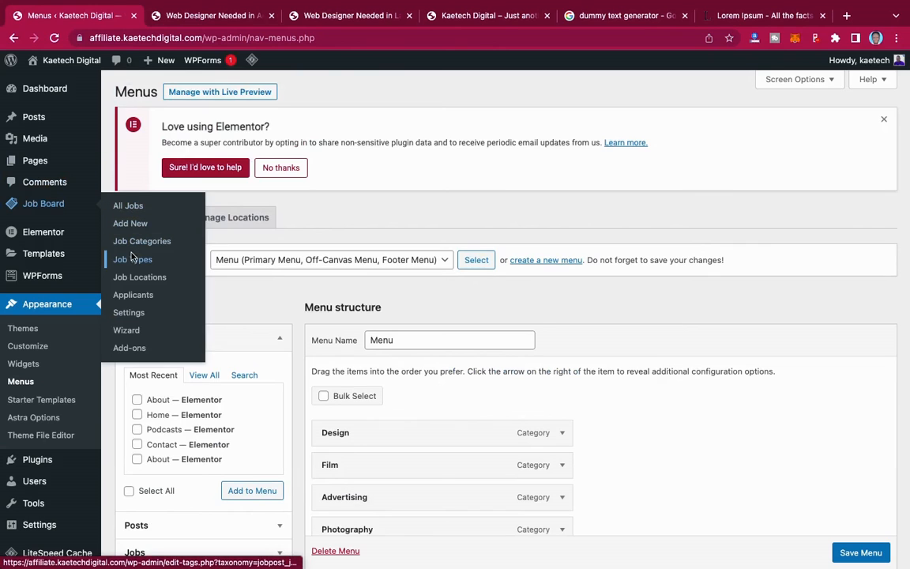
{"action": "left_click", "coordinate": [133, 297]}
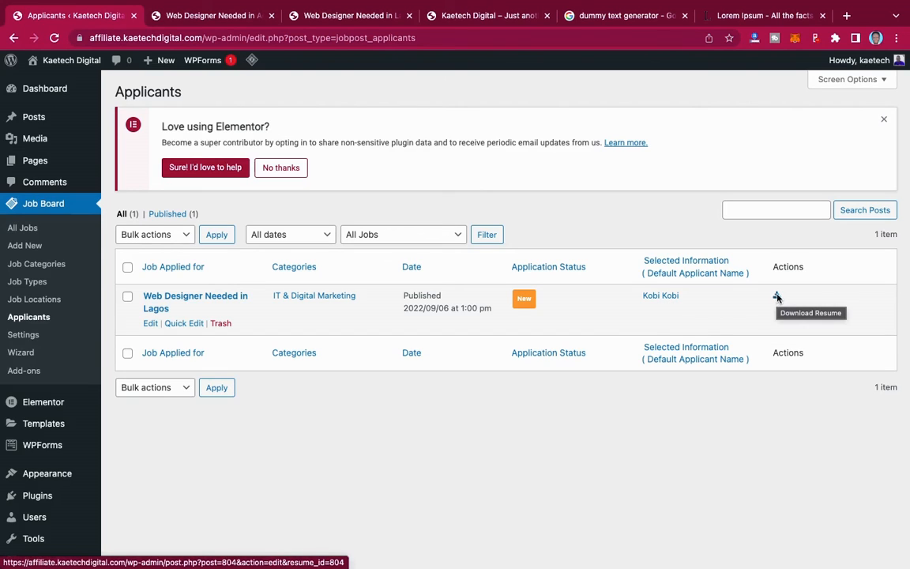
- Open the Web Designer Needed in Lagos application and review its contact details, cover letter and resume
{"action": "left_click", "coordinate": [235, 302]}
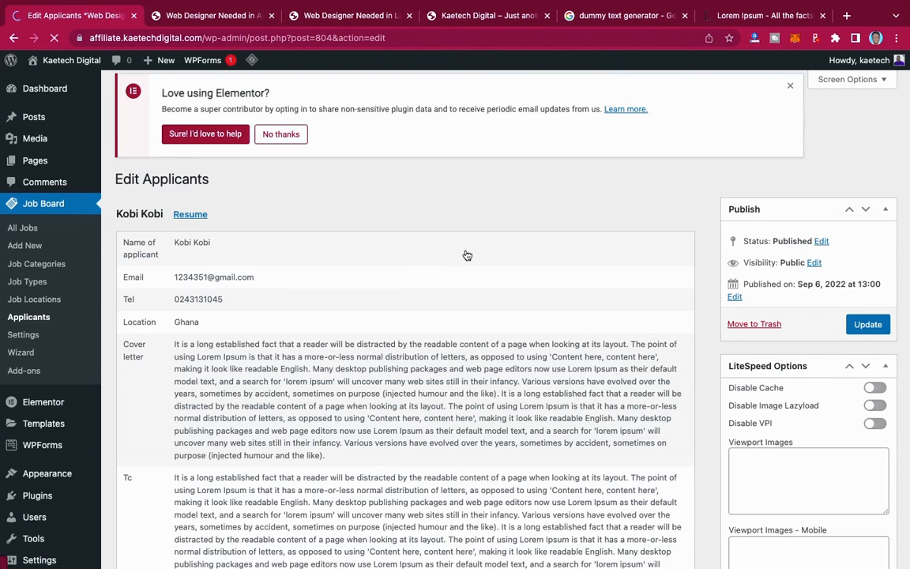
{"action": "scroll", "coordinate": [465, 253], "scroll_direction": "down", "scroll_amount": 5}
{"action": "scroll", "coordinate": [466, 250], "scroll_direction": "up", "scroll_amount": 2}
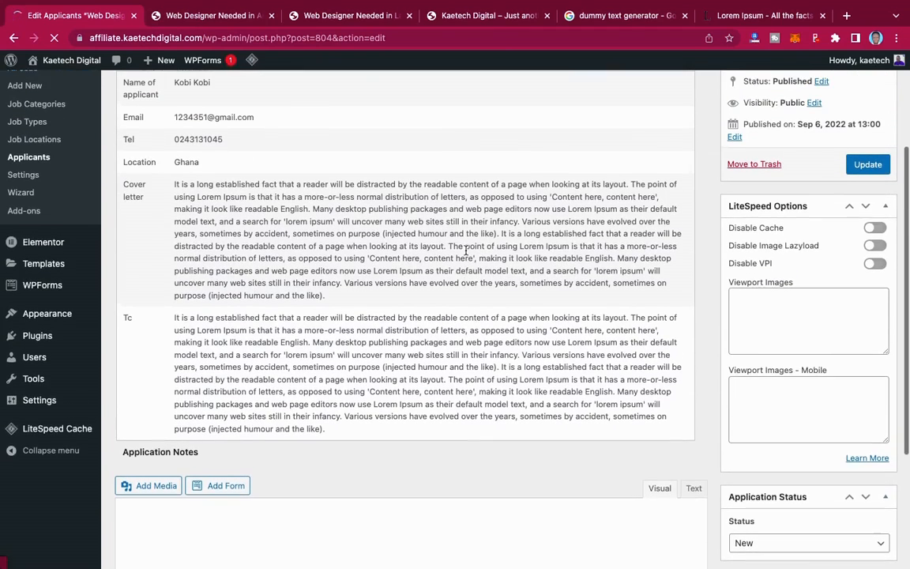
{"action": "scroll", "coordinate": [393, 260], "scroll_direction": "up", "scroll_amount": 4}
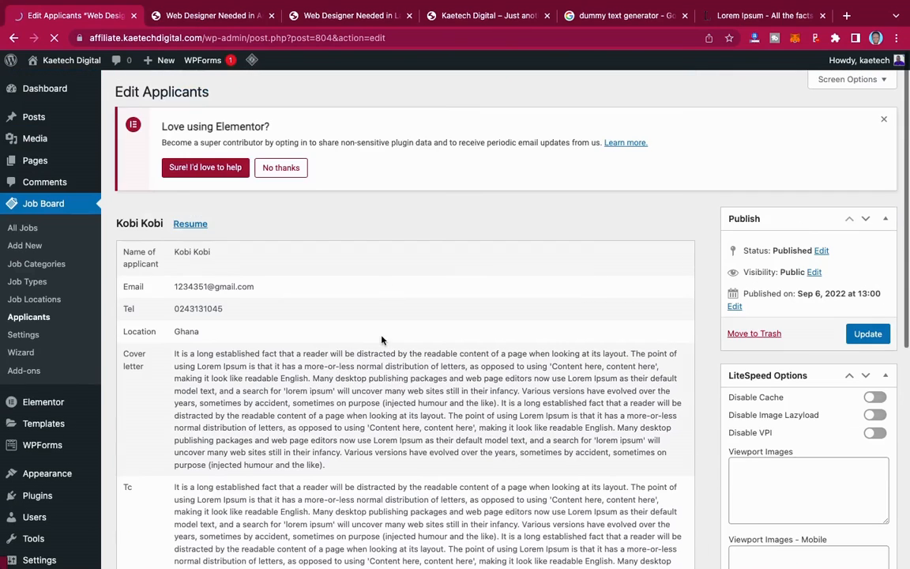
{"action": "scroll", "coordinate": [304, 387], "scroll_direction": "down", "scroll_amount": 4}
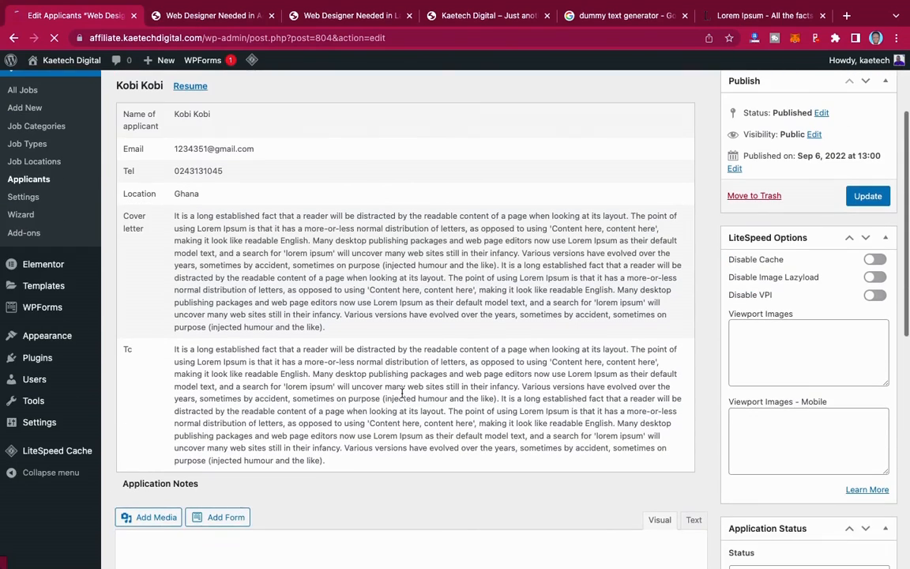
{"action": "scroll", "coordinate": [400, 385], "scroll_direction": "down", "scroll_amount": 1}
{"action": "scroll", "coordinate": [401, 385], "scroll_direction": "down", "scroll_amount": 3}
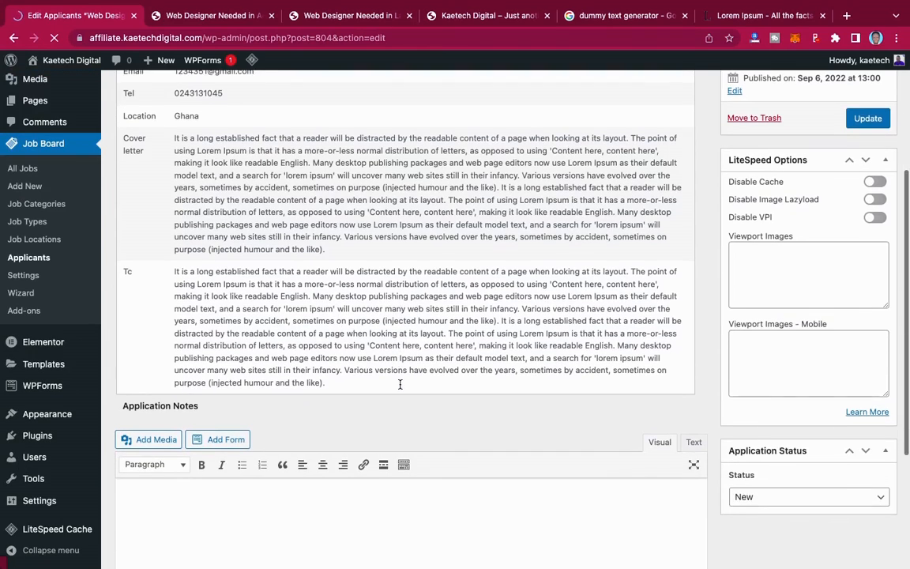
{"action": "scroll", "coordinate": [401, 385], "scroll_direction": "up", "scroll_amount": 2}
{"action": "scroll", "coordinate": [400, 386], "scroll_direction": "down", "scroll_amount": 2}
{"action": "scroll", "coordinate": [400, 387], "scroll_direction": "down", "scroll_amount": 3}
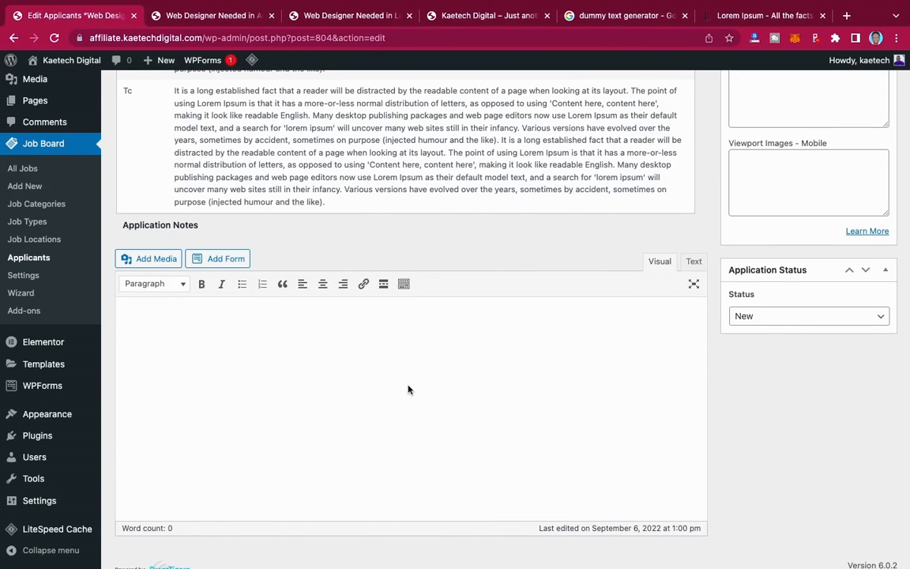
{"action": "scroll", "coordinate": [406, 386], "scroll_direction": "down", "scroll_amount": 1}
{"action": "scroll", "coordinate": [406, 387], "scroll_direction": "up", "scroll_amount": 4}
{"action": "scroll", "coordinate": [407, 388], "scroll_direction": "up", "scroll_amount": 5}
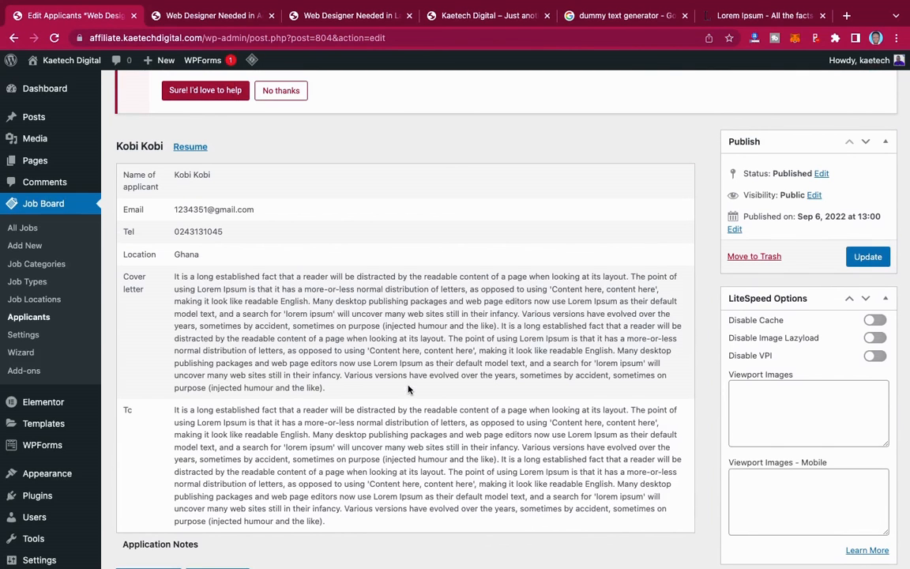
{"action": "scroll", "coordinate": [408, 388], "scroll_direction": "down", "scroll_amount": 2}
{"action": "scroll", "coordinate": [406, 386], "scroll_direction": "up", "scroll_amount": 3}
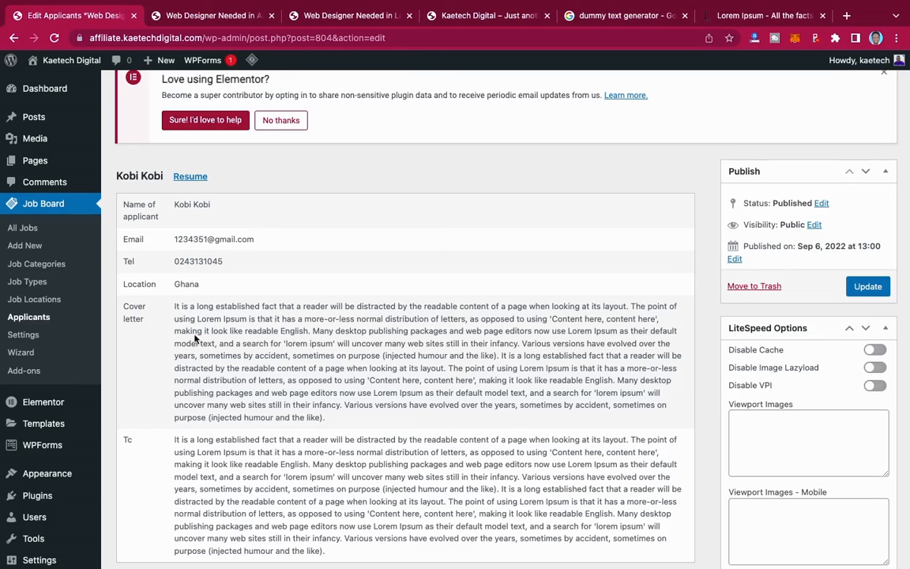
- Open Job Board › Add-ons and browse paid extensions like Tigers-on-Demand and Email Notifications Bundle
{"action": "left_click", "coordinate": [23, 372]}
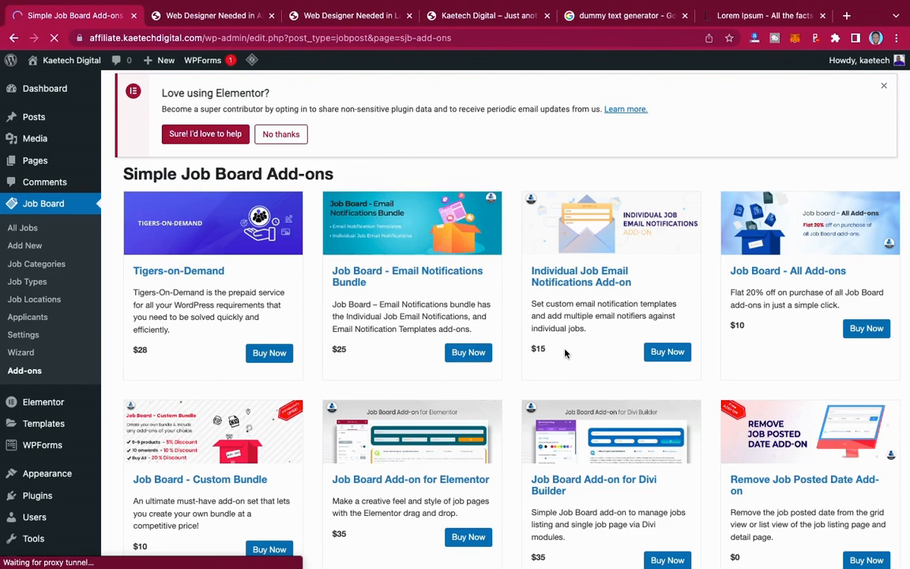
{"action": "scroll", "coordinate": [566, 354], "scroll_direction": "down", "scroll_amount": 1}
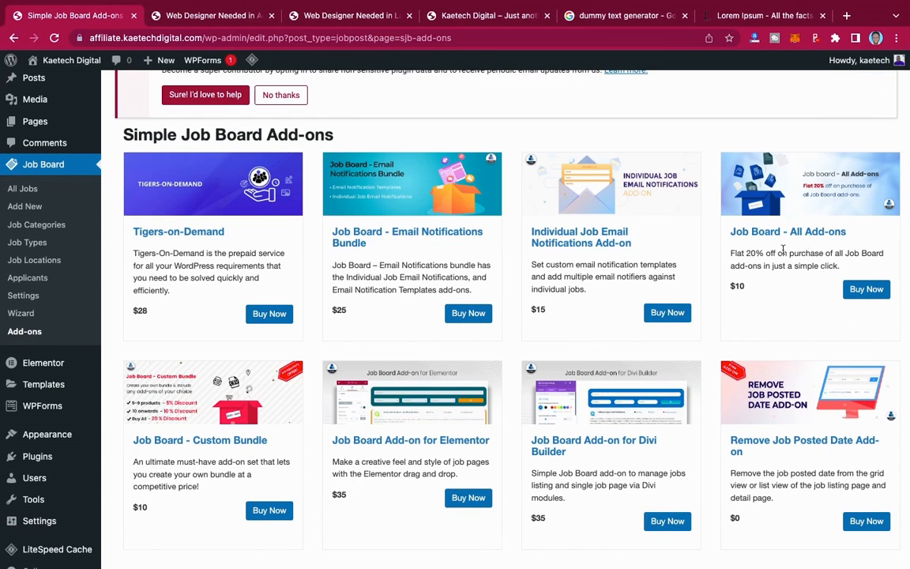
{"action": "scroll", "coordinate": [560, 354], "scroll_direction": "down", "scroll_amount": 3}
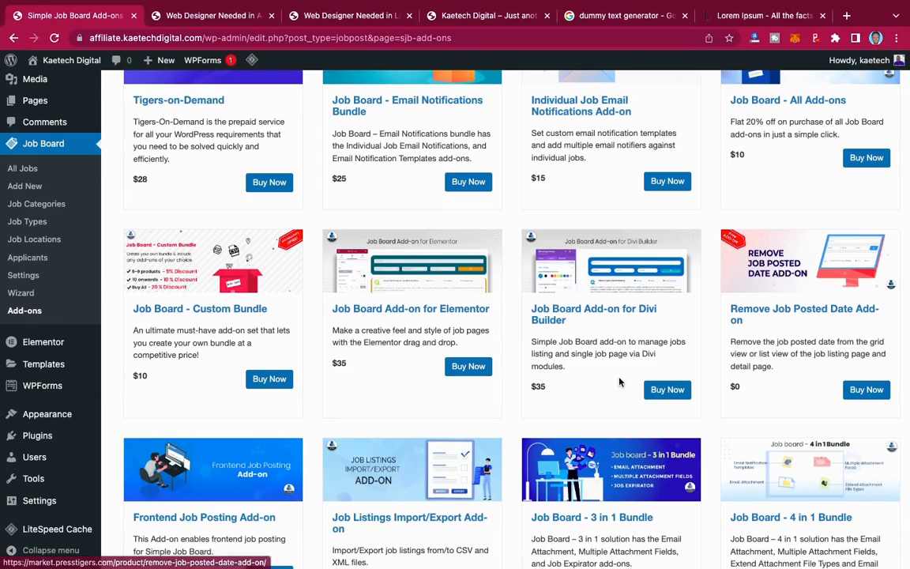
{"action": "scroll", "coordinate": [620, 378], "scroll_direction": "down", "scroll_amount": 2}
{"action": "scroll", "coordinate": [620, 381], "scroll_direction": "down", "scroll_amount": 2}
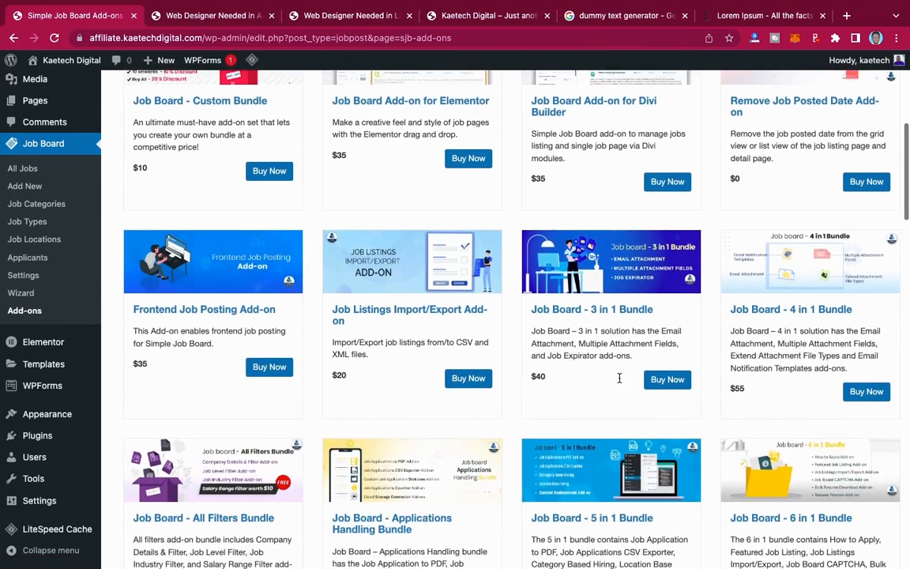
{"action": "scroll", "coordinate": [619, 380], "scroll_direction": "down", "scroll_amount": 2}
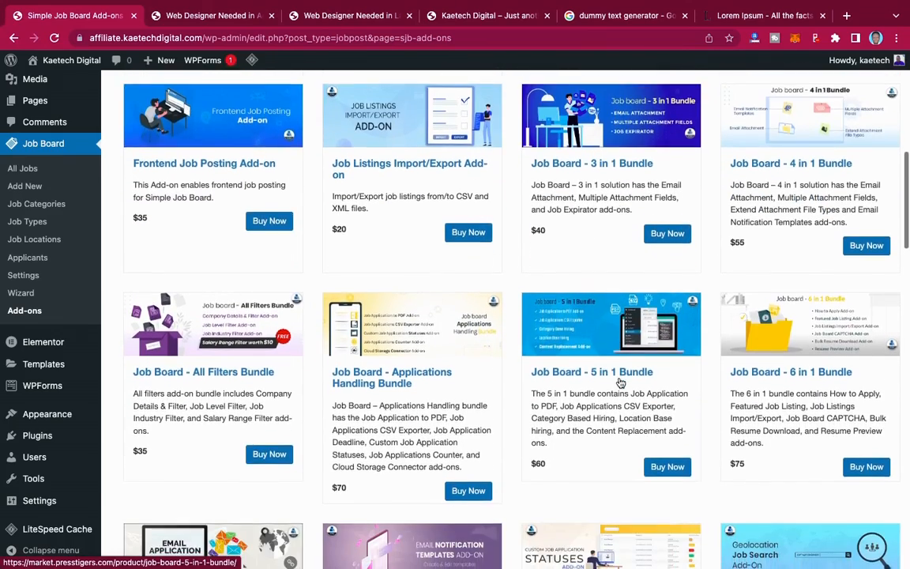
{"action": "scroll", "coordinate": [620, 381], "scroll_direction": "down", "scroll_amount": 3}
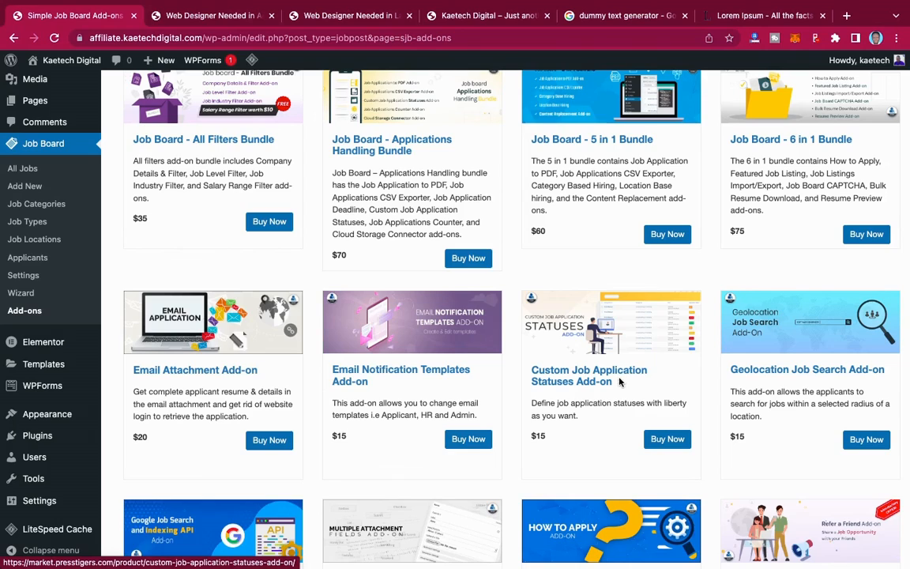
{"action": "scroll", "coordinate": [621, 381], "scroll_direction": "down", "scroll_amount": 4}
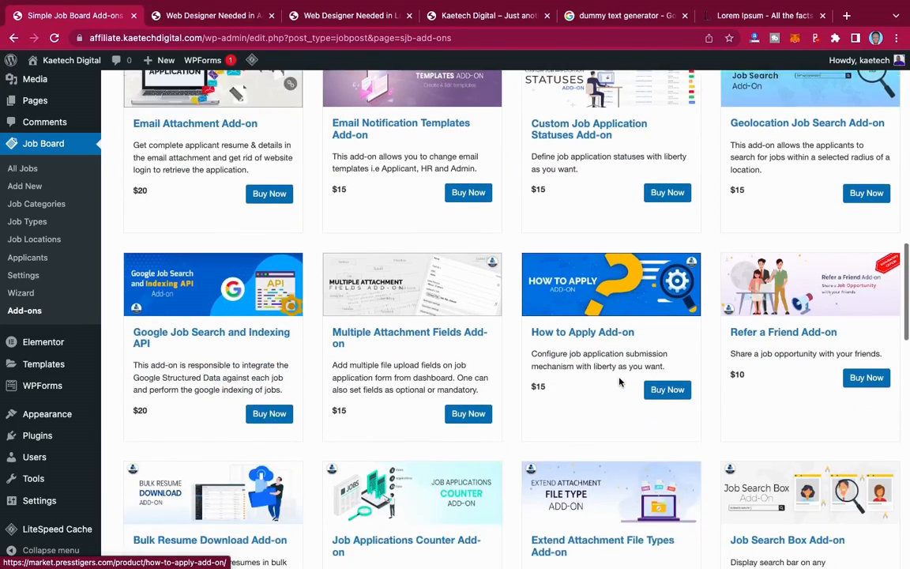
{"action": "scroll", "coordinate": [615, 382], "scroll_direction": "down", "scroll_amount": 3}
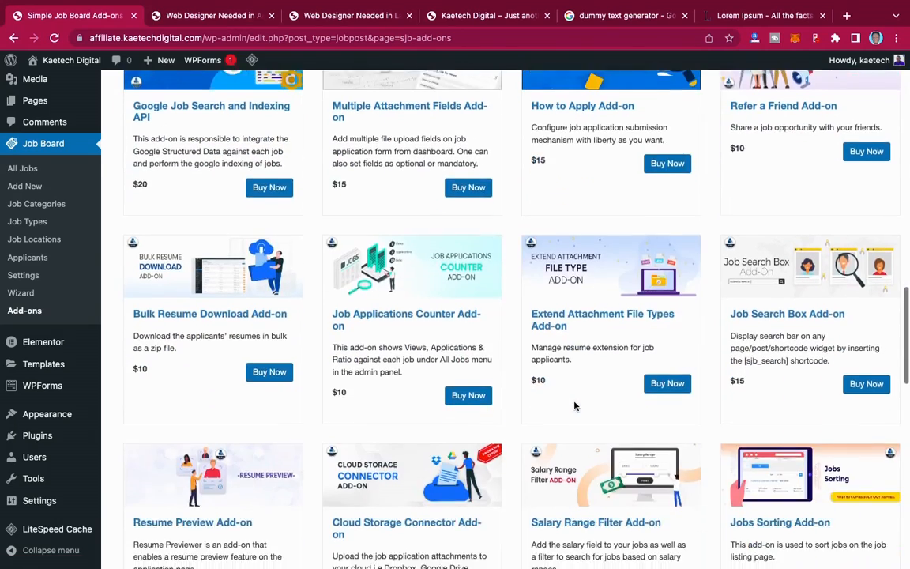
{"action": "scroll", "coordinate": [575, 405], "scroll_direction": "down", "scroll_amount": 2}
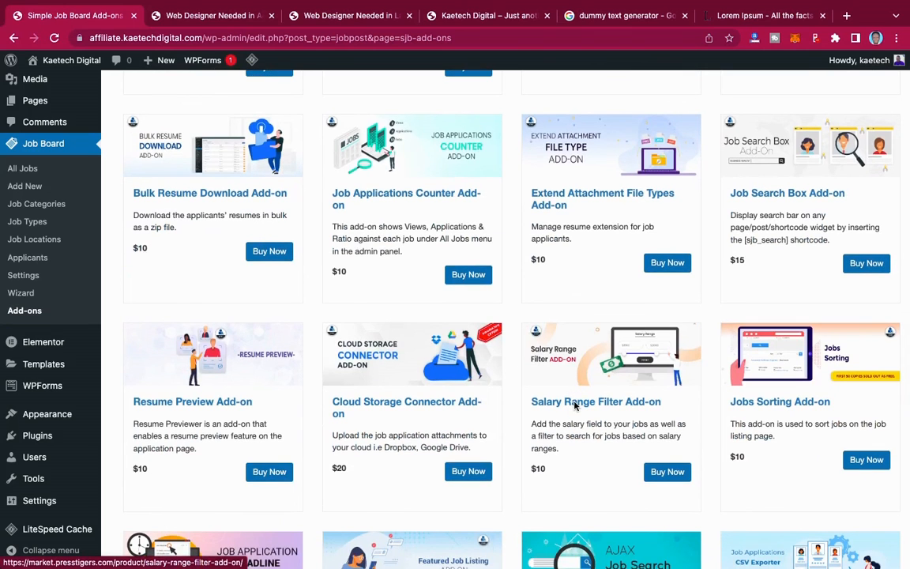
{"action": "scroll", "coordinate": [574, 405], "scroll_direction": "down", "scroll_amount": 2}
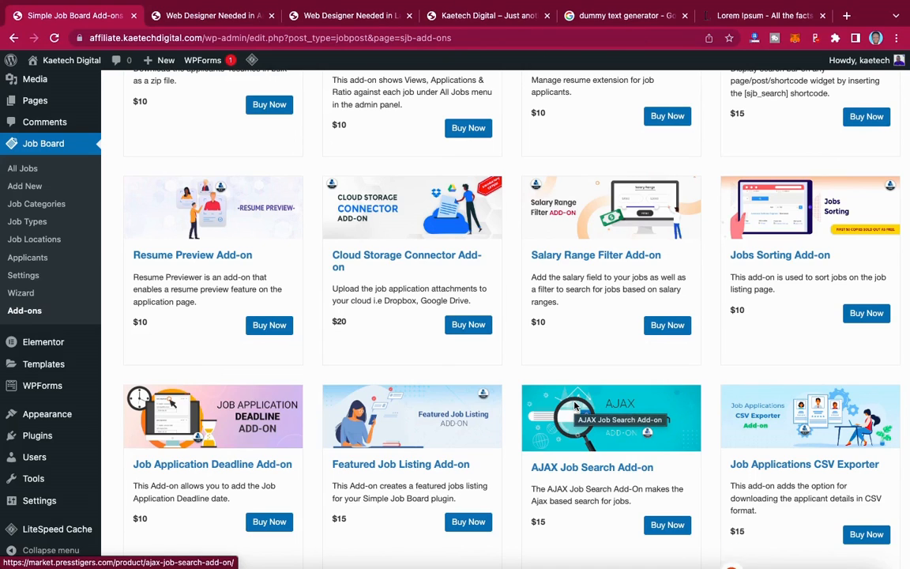
{"action": "scroll", "coordinate": [575, 405], "scroll_direction": "down", "scroll_amount": 2}
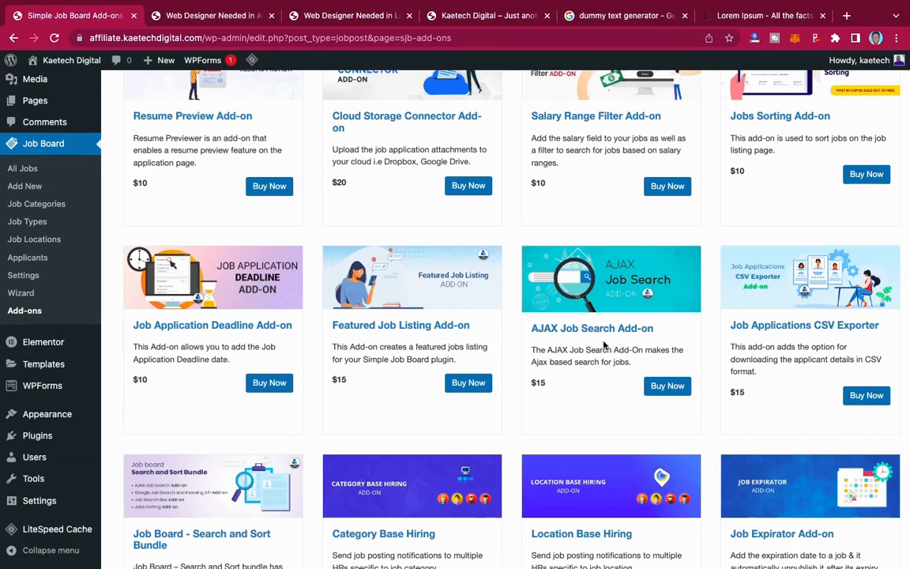
{"action": "scroll", "coordinate": [589, 355], "scroll_direction": "down", "scroll_amount": 2}
{"action": "scroll", "coordinate": [607, 367], "scroll_direction": "down", "scroll_amount": 1}
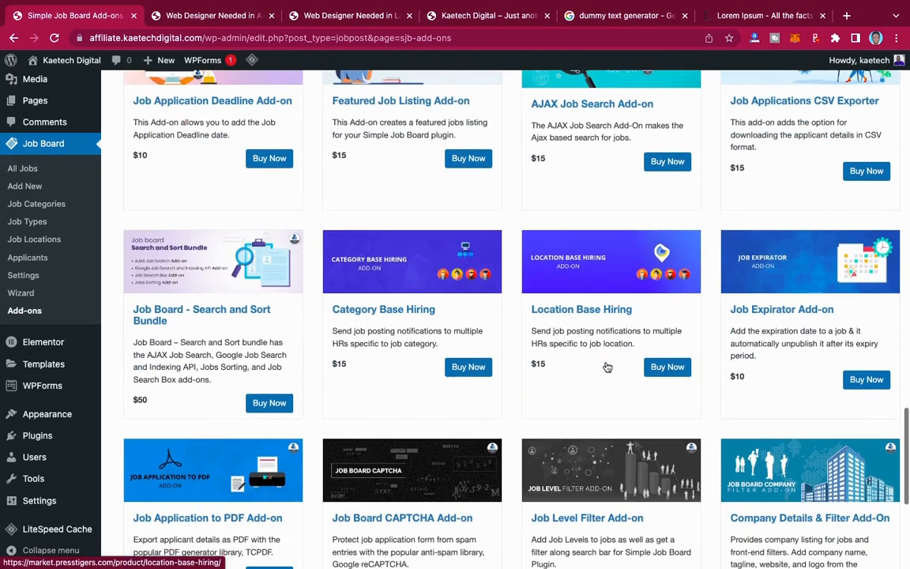
{"action": "scroll", "coordinate": [607, 367], "scroll_direction": "down", "scroll_amount": 3}
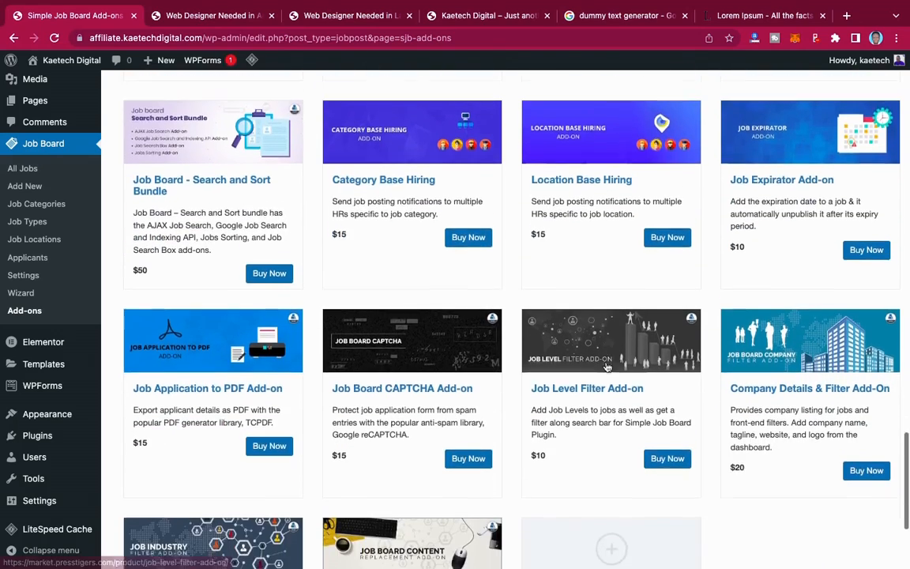
{"action": "scroll", "coordinate": [607, 367], "scroll_direction": "down", "scroll_amount": 1}
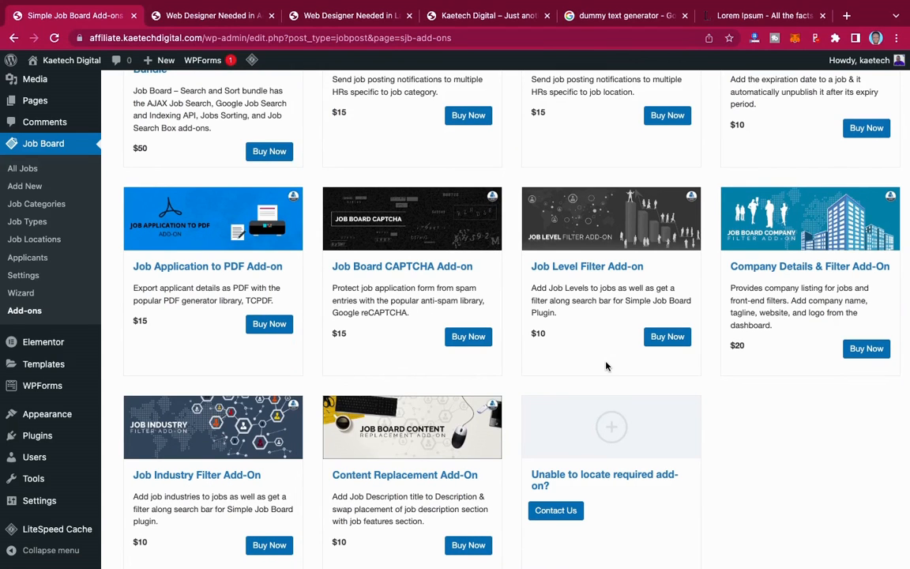
{"action": "scroll", "coordinate": [607, 366], "scroll_direction": "down", "scroll_amount": 1}
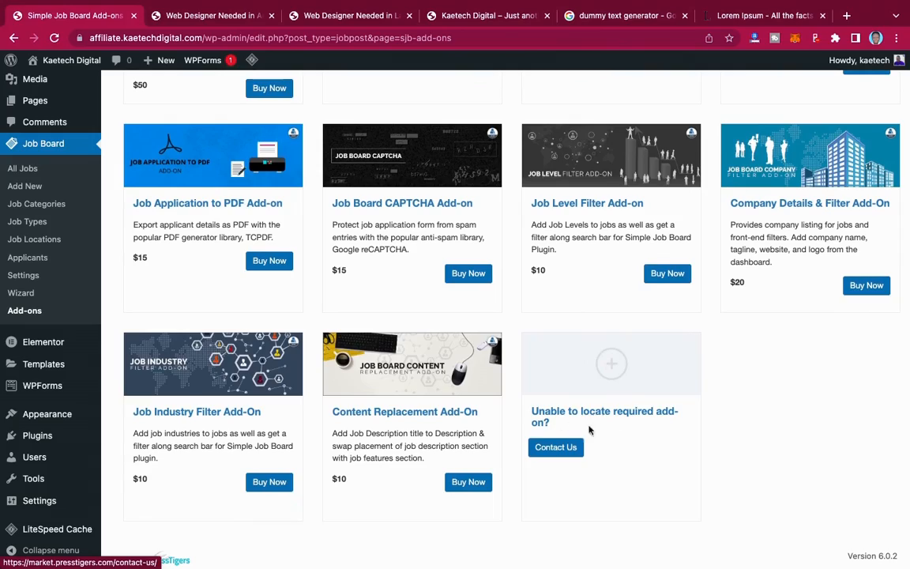
{"action": "scroll", "coordinate": [572, 342], "scroll_direction": "up", "scroll_amount": 3}
{"action": "scroll", "coordinate": [571, 340], "scroll_direction": "up", "scroll_amount": 15}
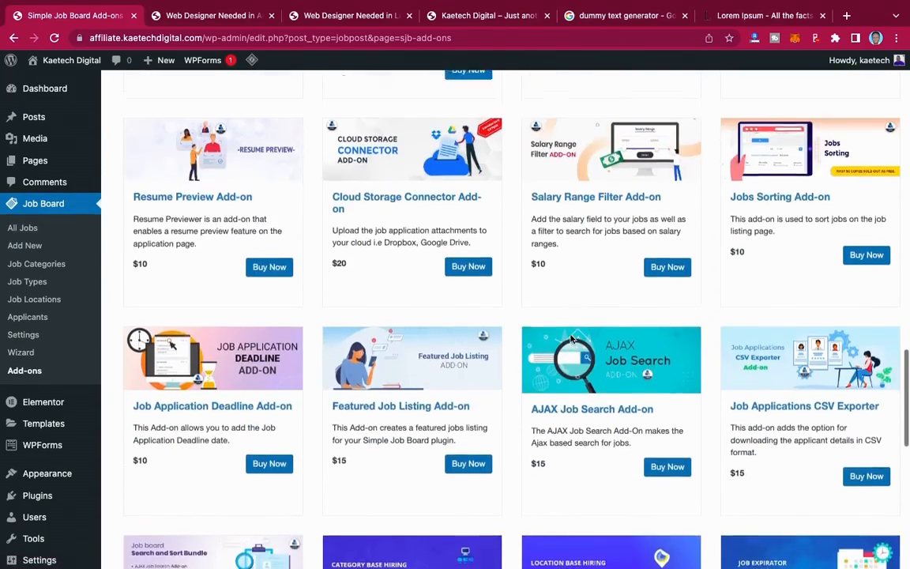
{"action": "scroll", "coordinate": [571, 338], "scroll_direction": "up", "scroll_amount": 2}
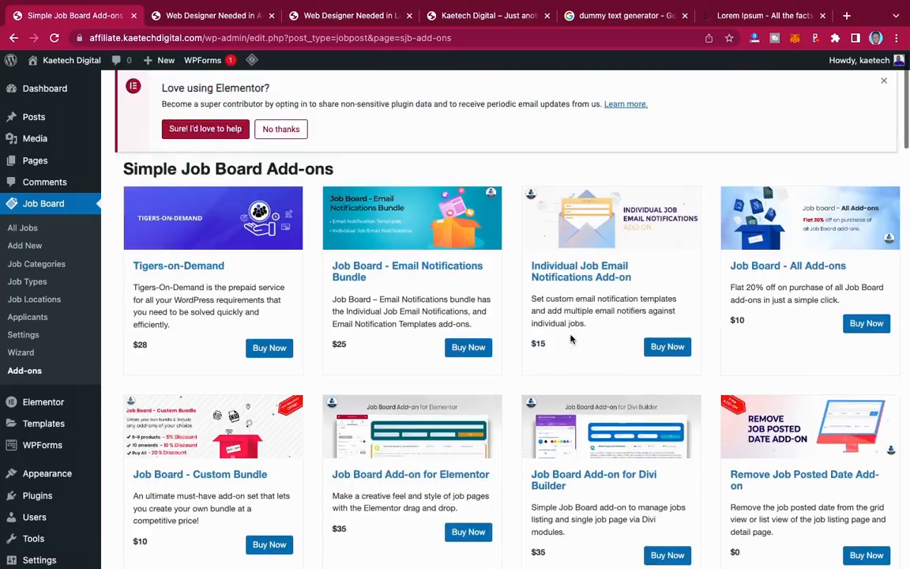